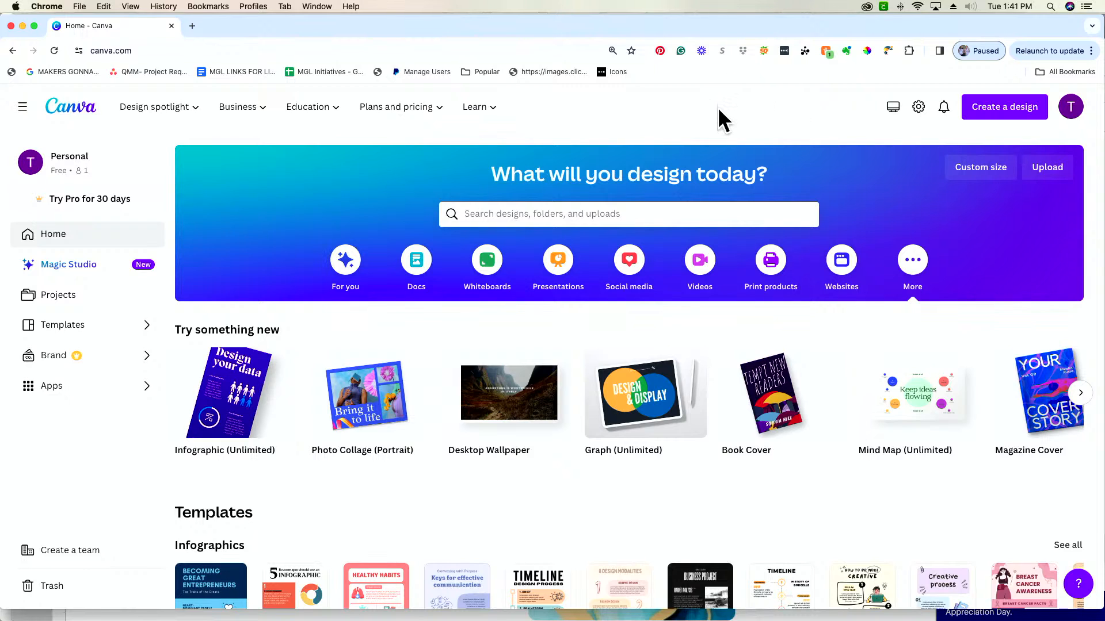
Look over the account options and browse the template categories on the home page
left_click(1074, 108)
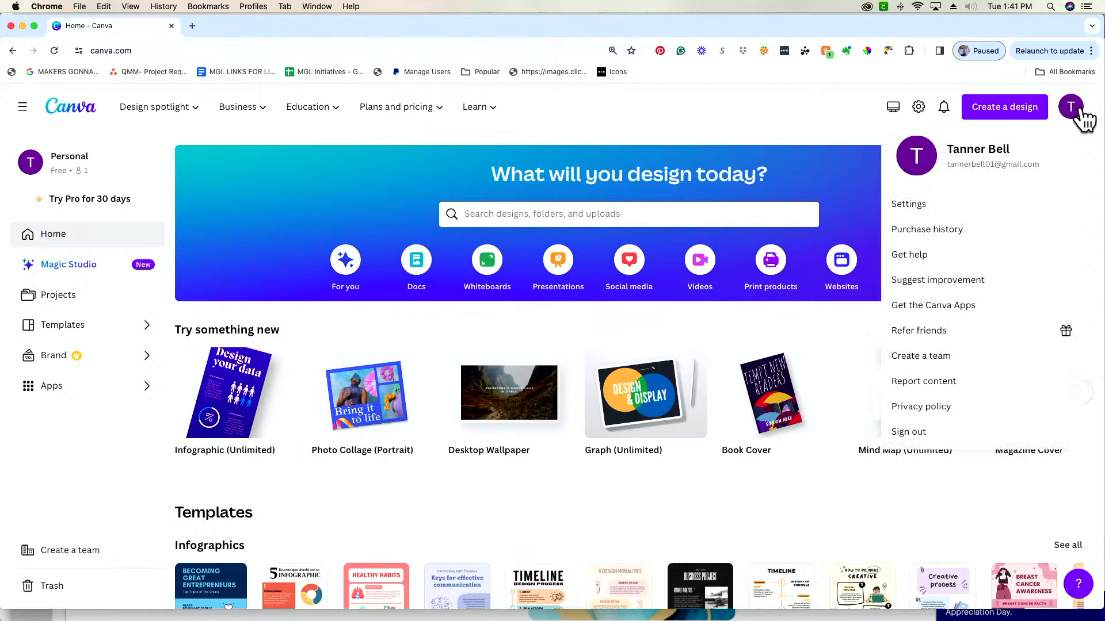
left_click(754, 102)
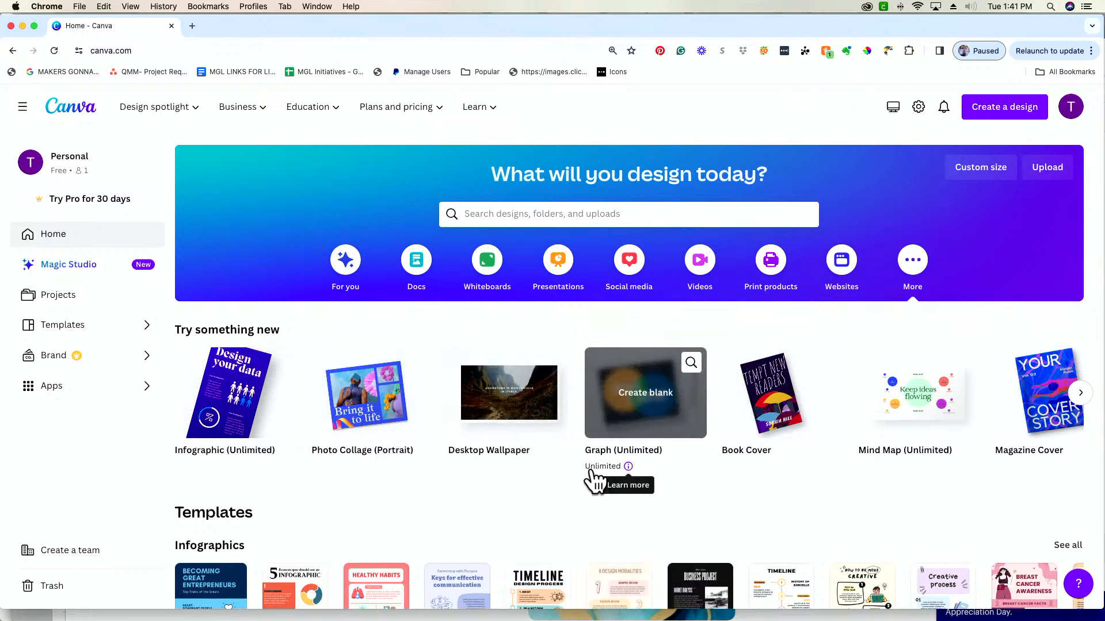
scroll(593, 481, "down", 5)
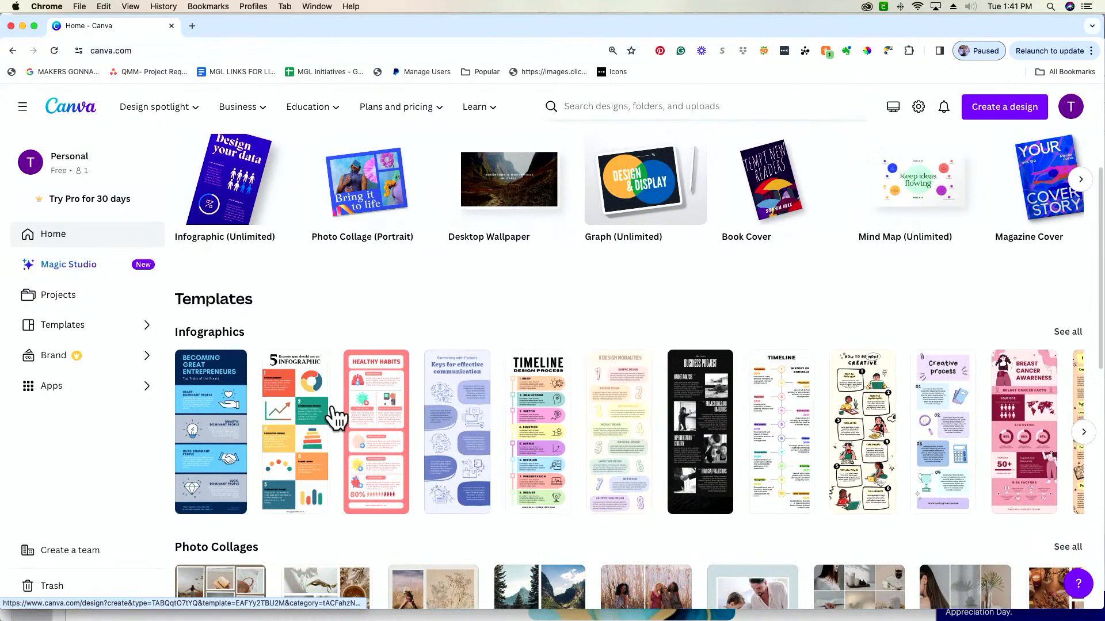
scroll(891, 463, "down", 6)
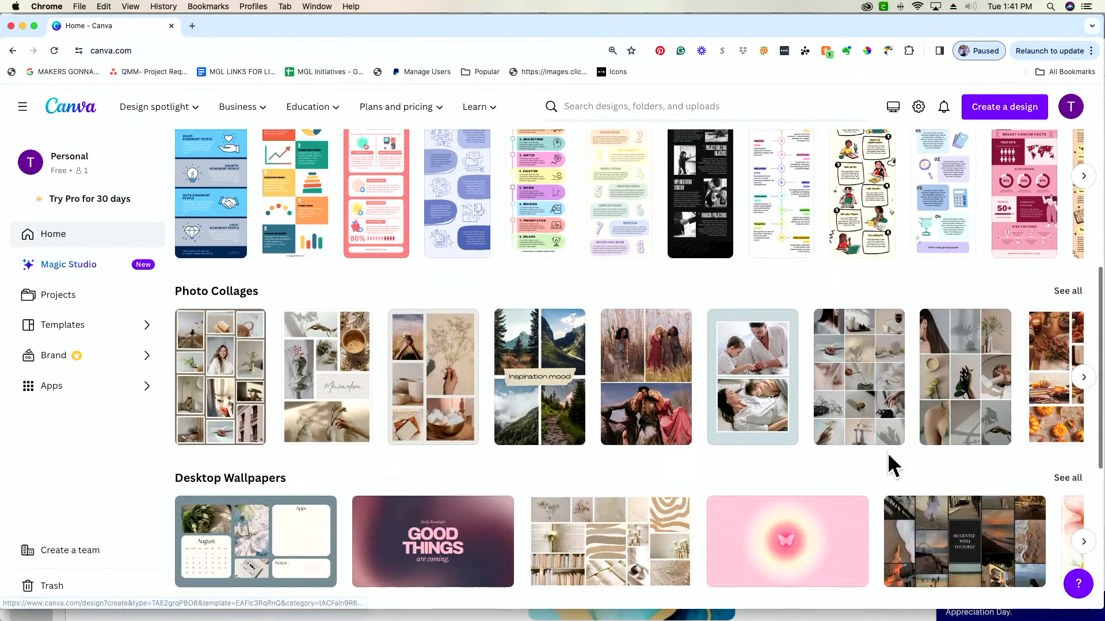
scroll(539, 453, "down", 8)
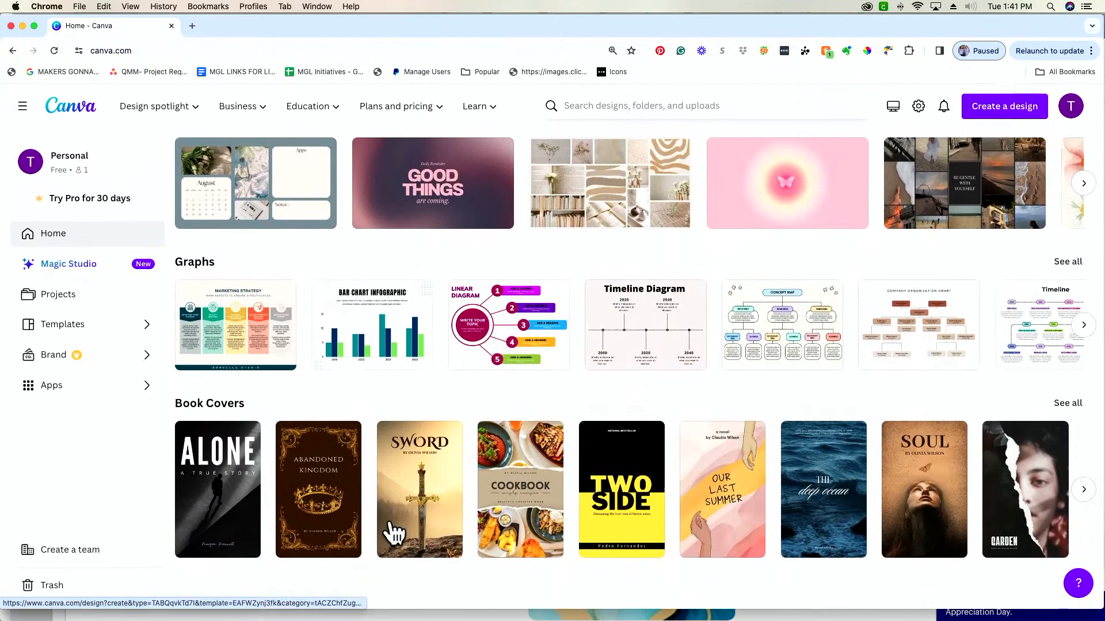
scroll(392, 533, "up", 8)
scroll(392, 532, "up", 10)
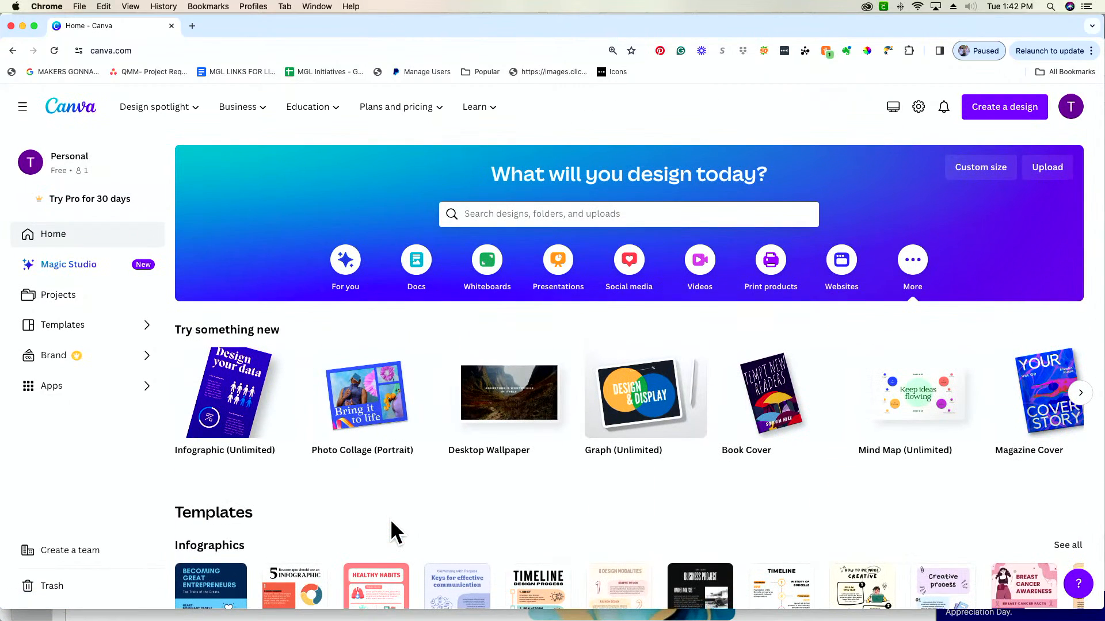
Create a new custom-size design in inches, 8.5 in wide and 11 in high
left_click(1015, 112)
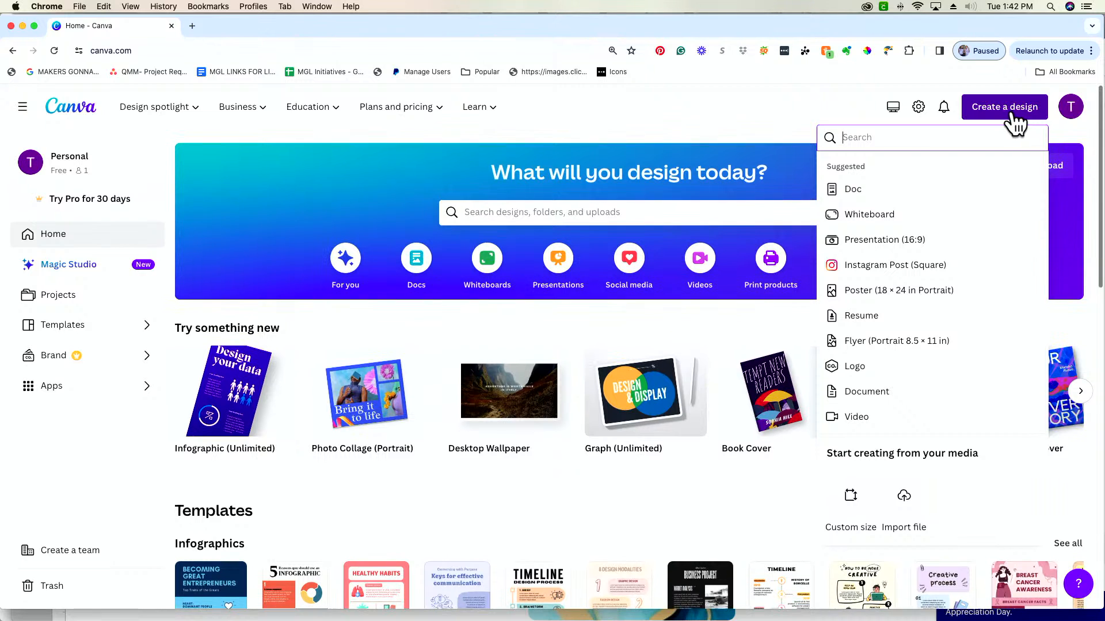
scroll(944, 269, "down", 1)
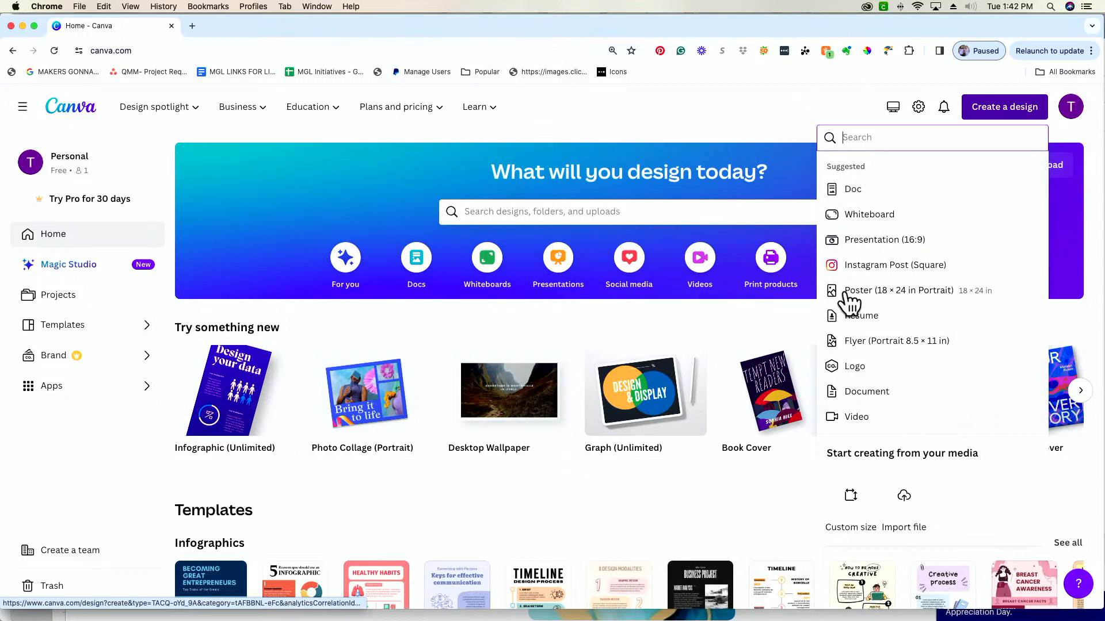
left_click(853, 496)
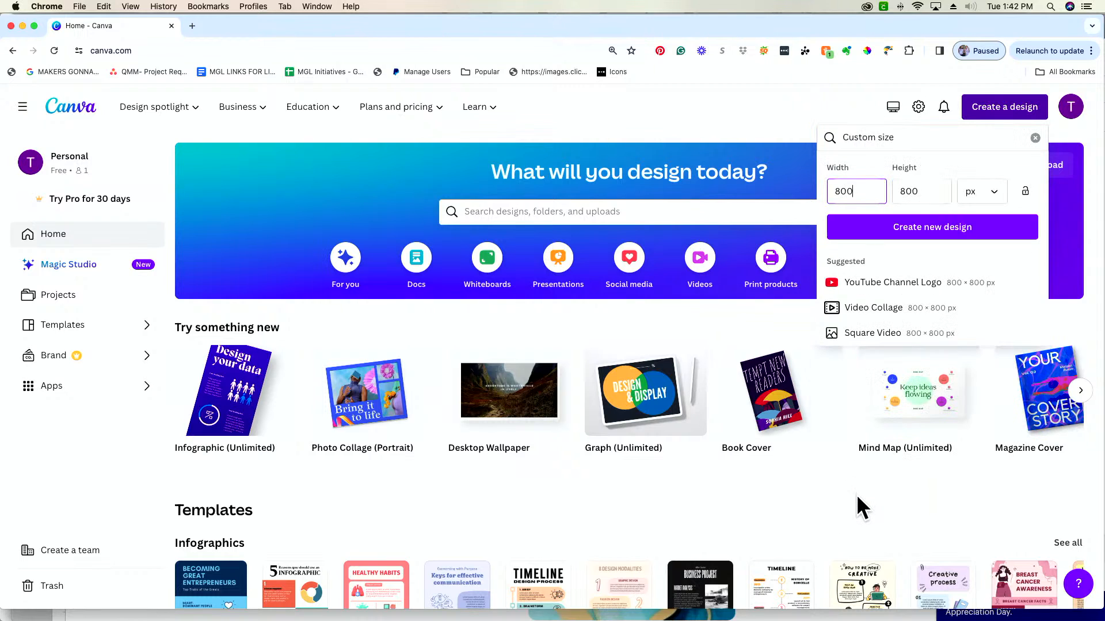
left_click(975, 198)
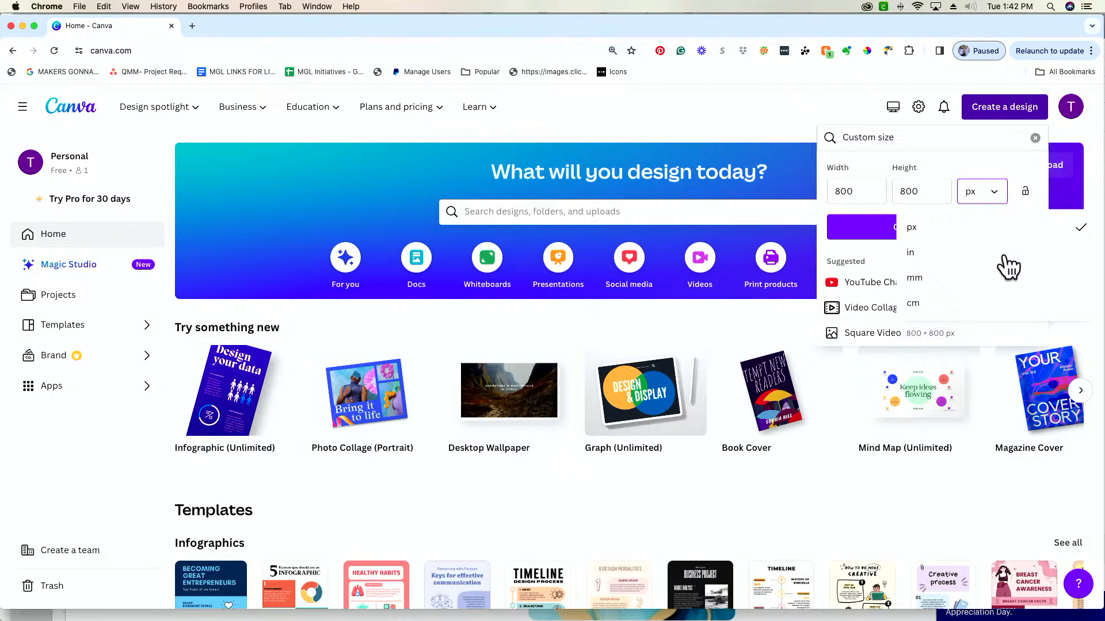
left_click(980, 258)
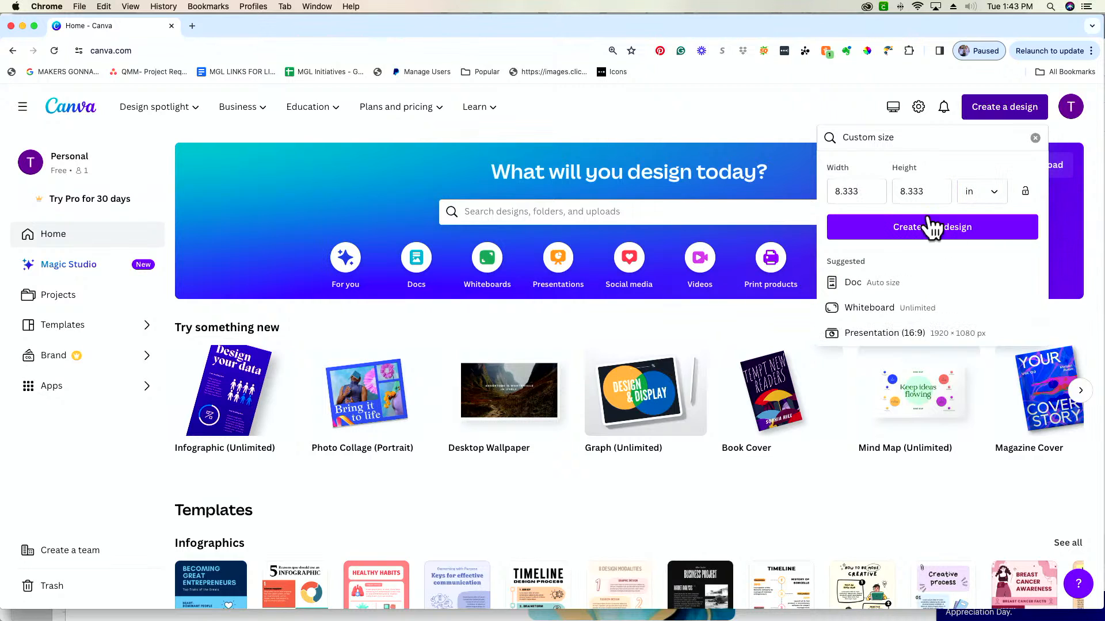
double_click(865, 192)
type("8.5")
key("Tab")
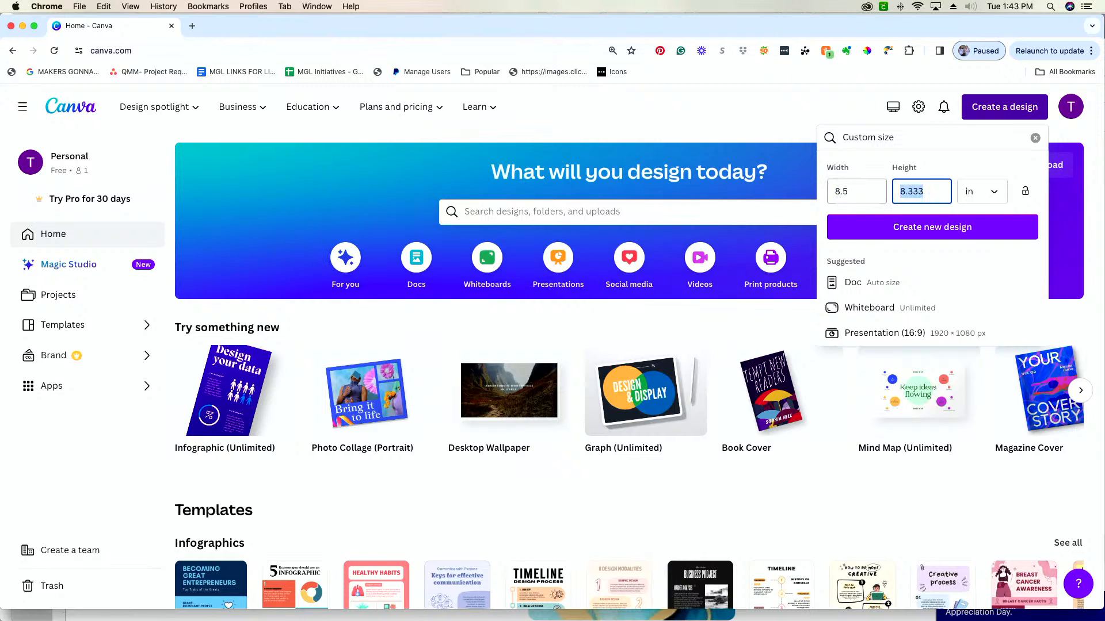
type("11")
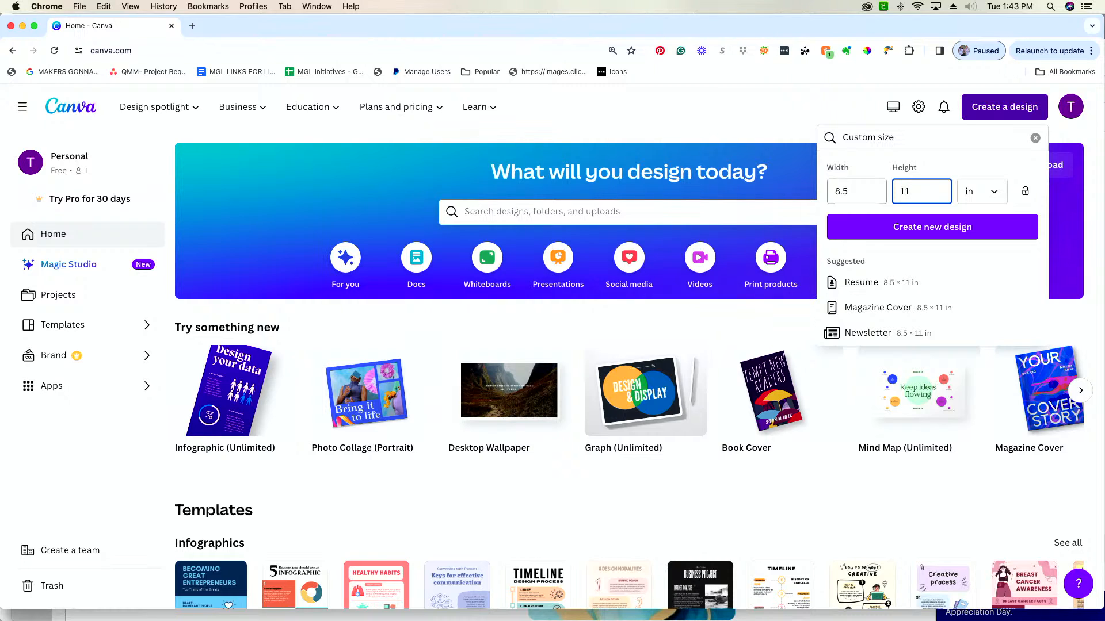
left_click(925, 234)
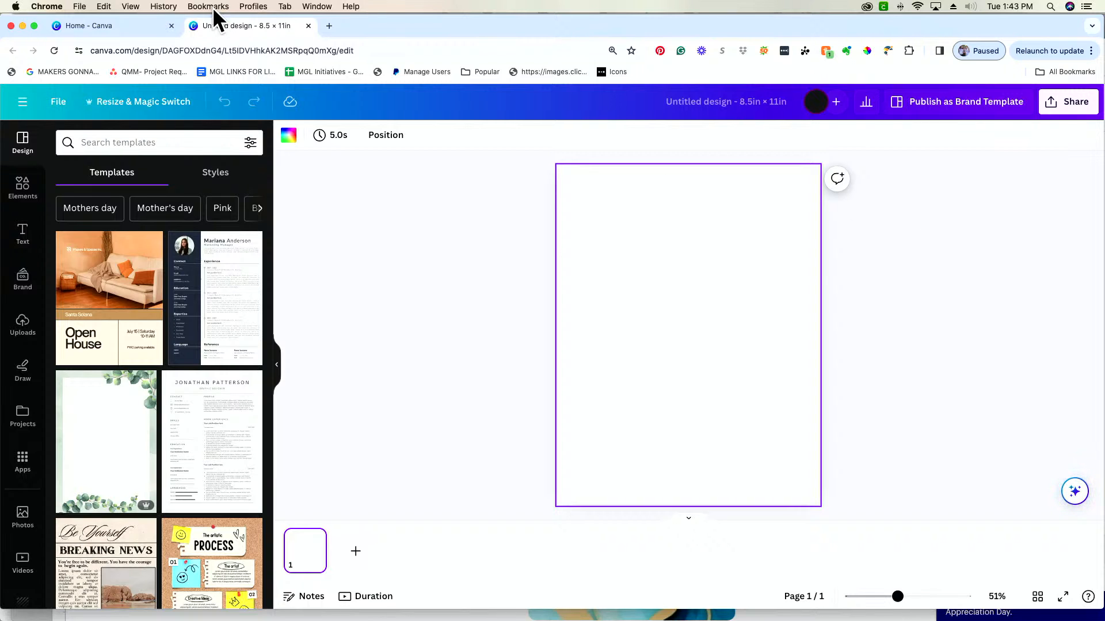
Go back to the home page and create a second custom-size design, 11 in wide and 8.5 in high
left_click(112, 26)
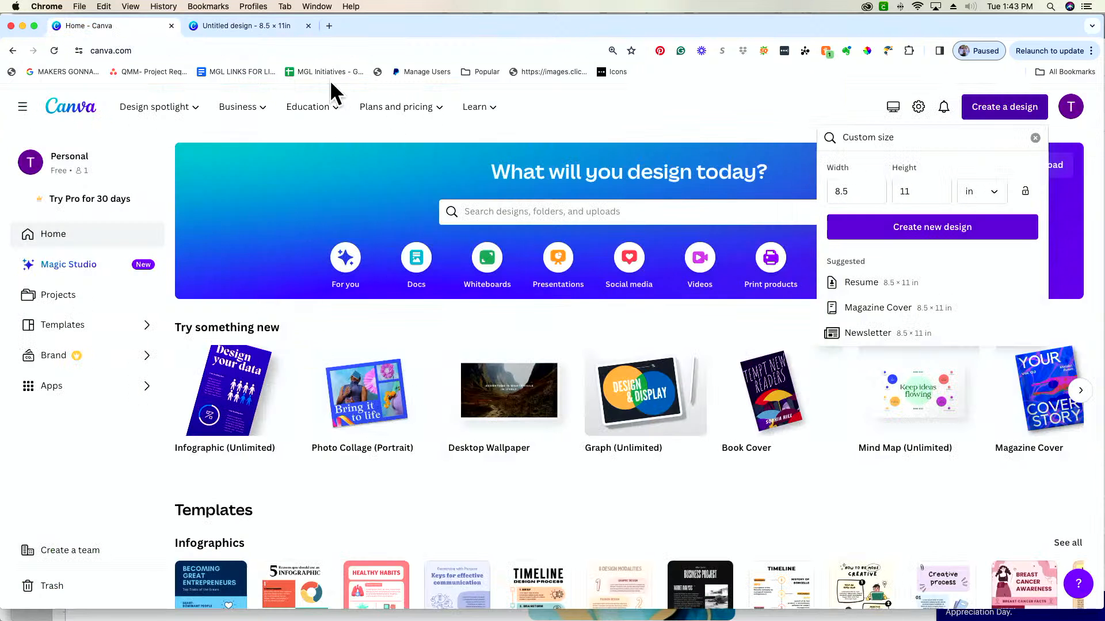
left_click(861, 187)
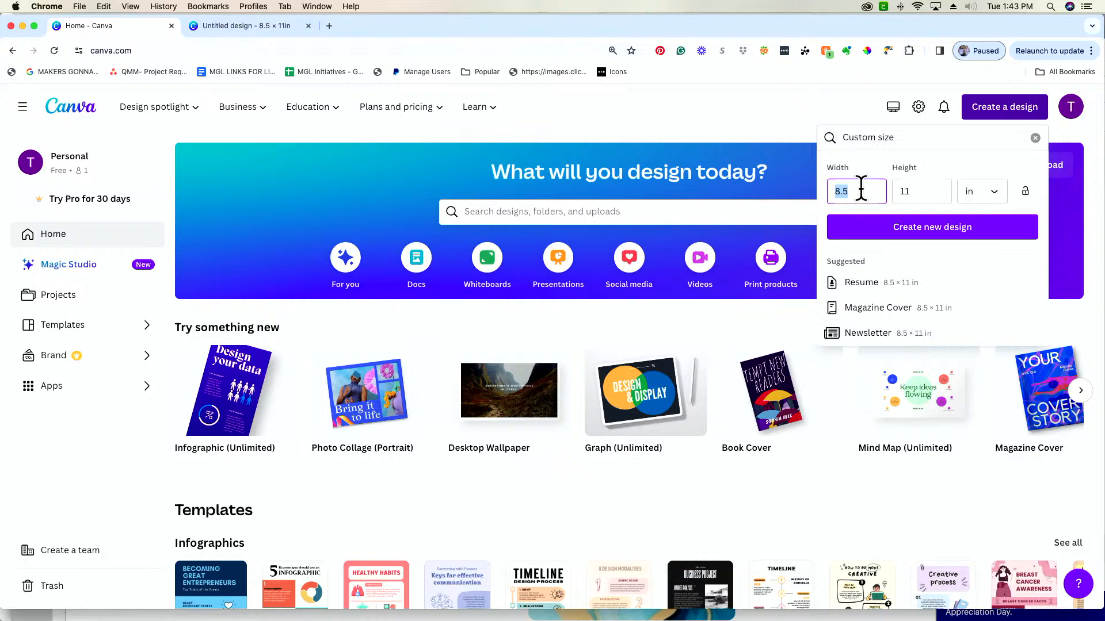
type("11")
key("Tab")
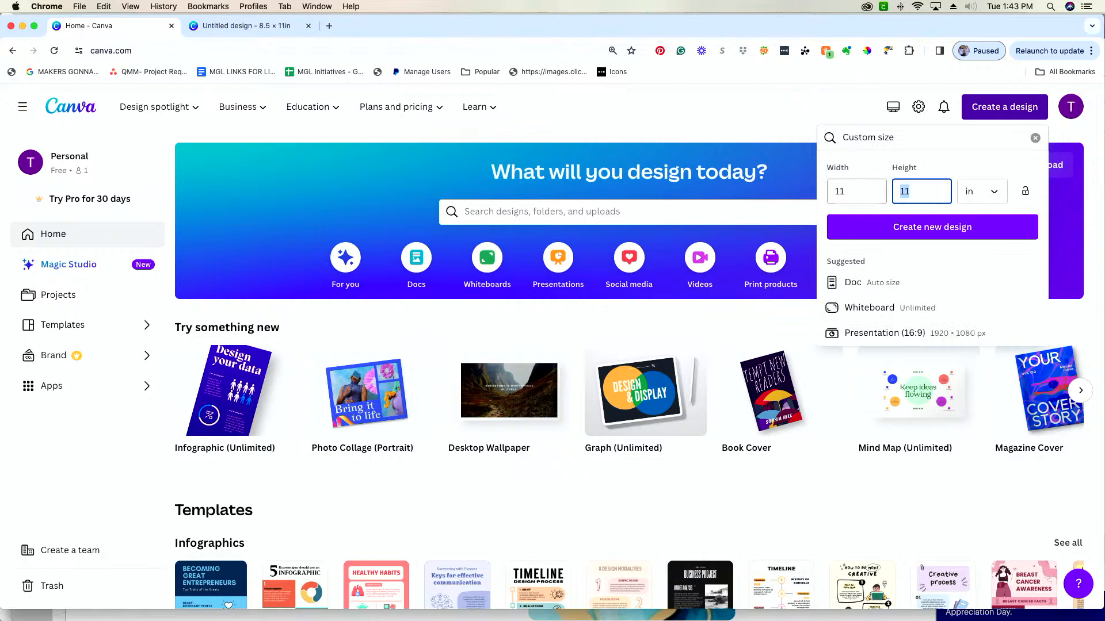
type("8.5")
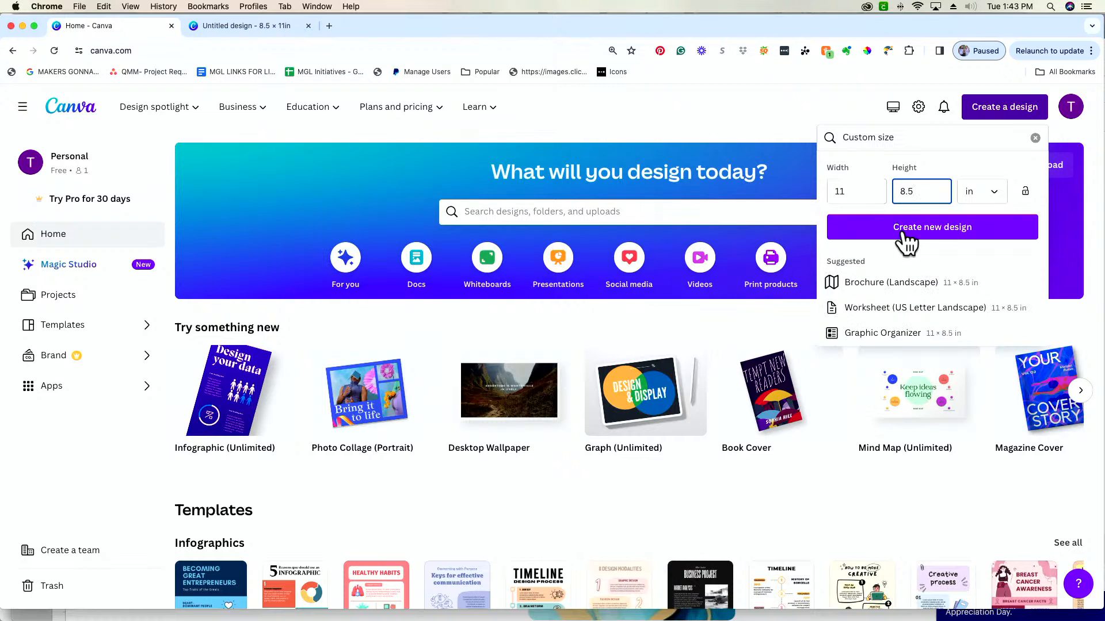
left_click(904, 232)
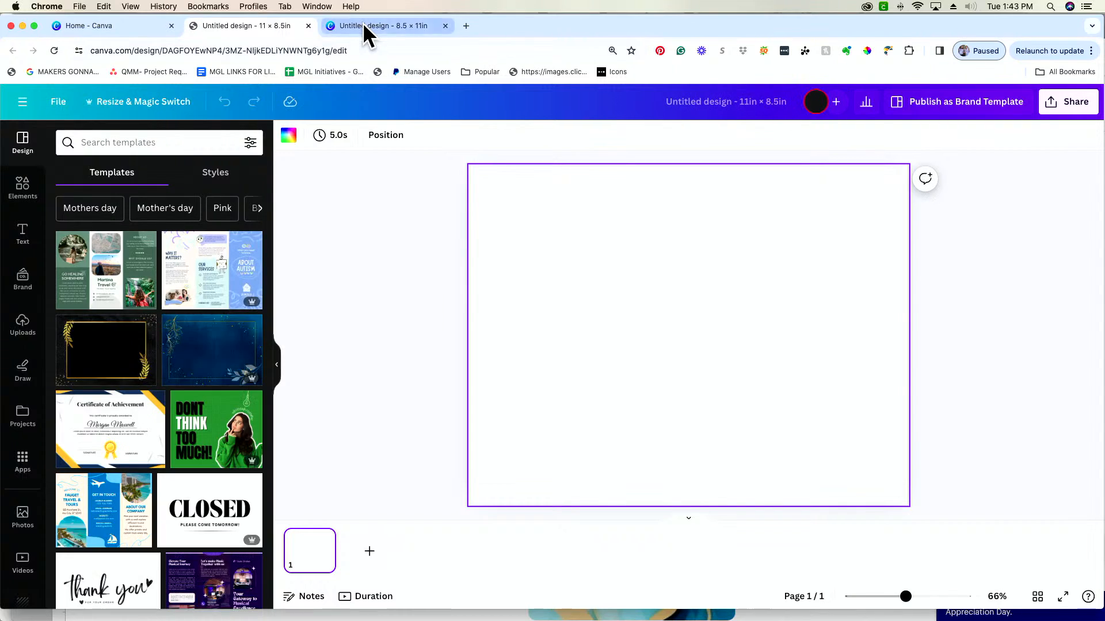
Return to the 8.5 × 11 in design and collapse its page thumbnail strip
left_click(363, 23)
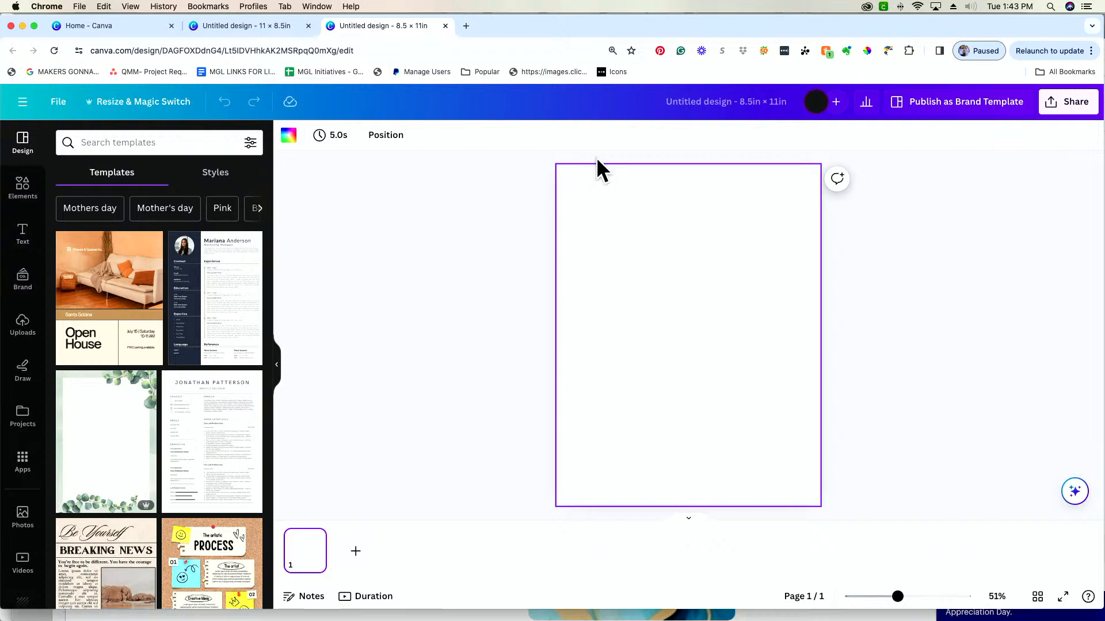
left_click(452, 276)
left_click(688, 520)
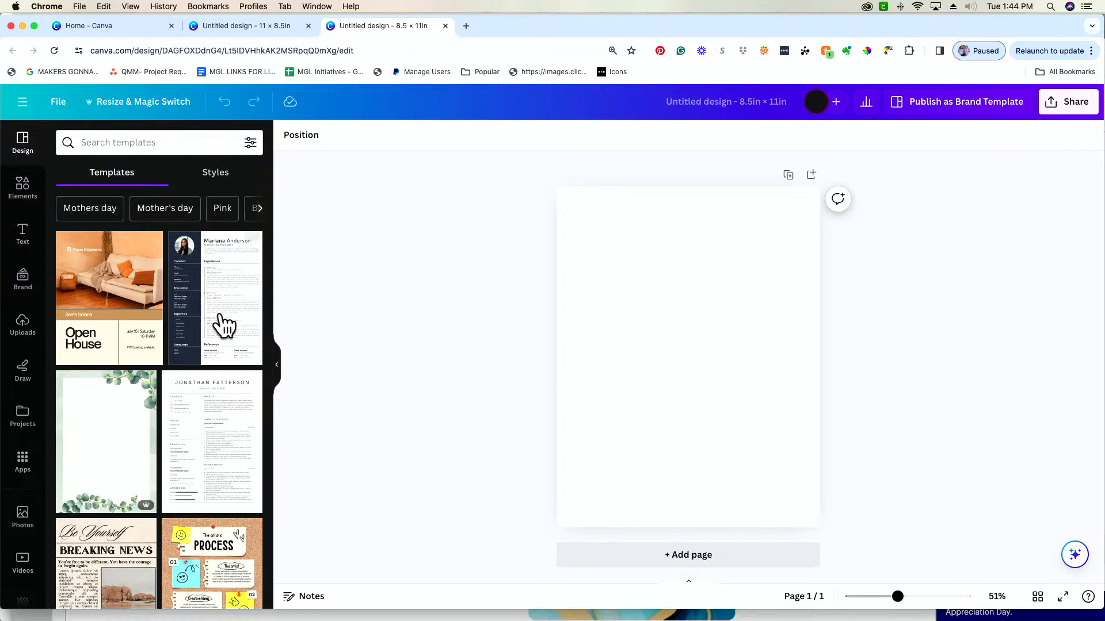
Browse the suggested templates and apply the teal and peach White Simple Student CV Resume to the blank page
scroll(163, 419, "down", 4)
scroll(167, 423, "down", 6)
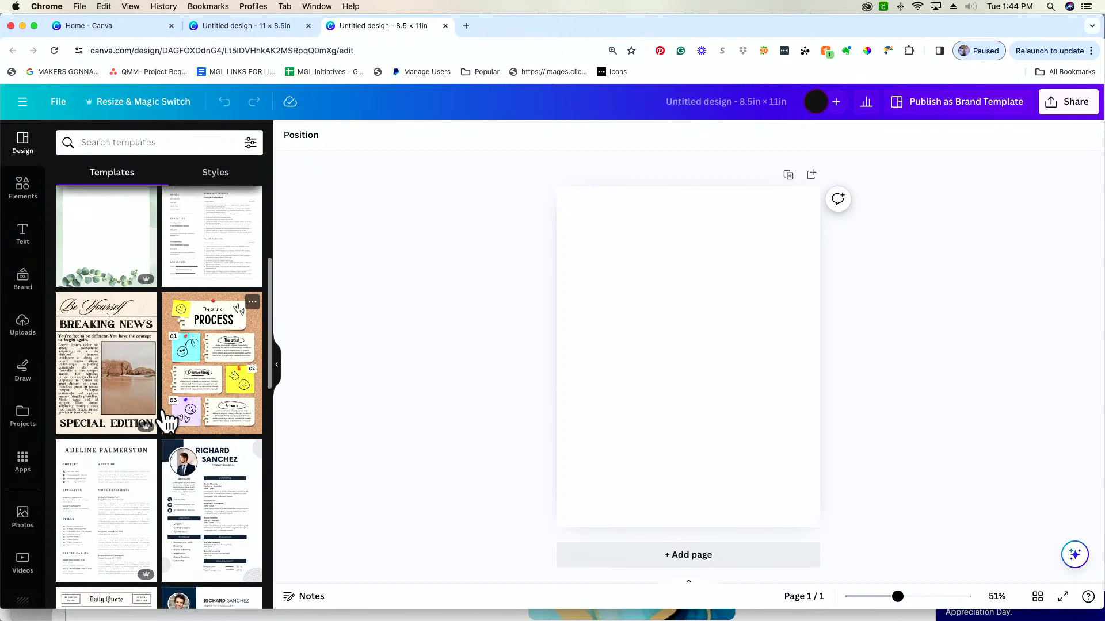
scroll(167, 423, "down", 1)
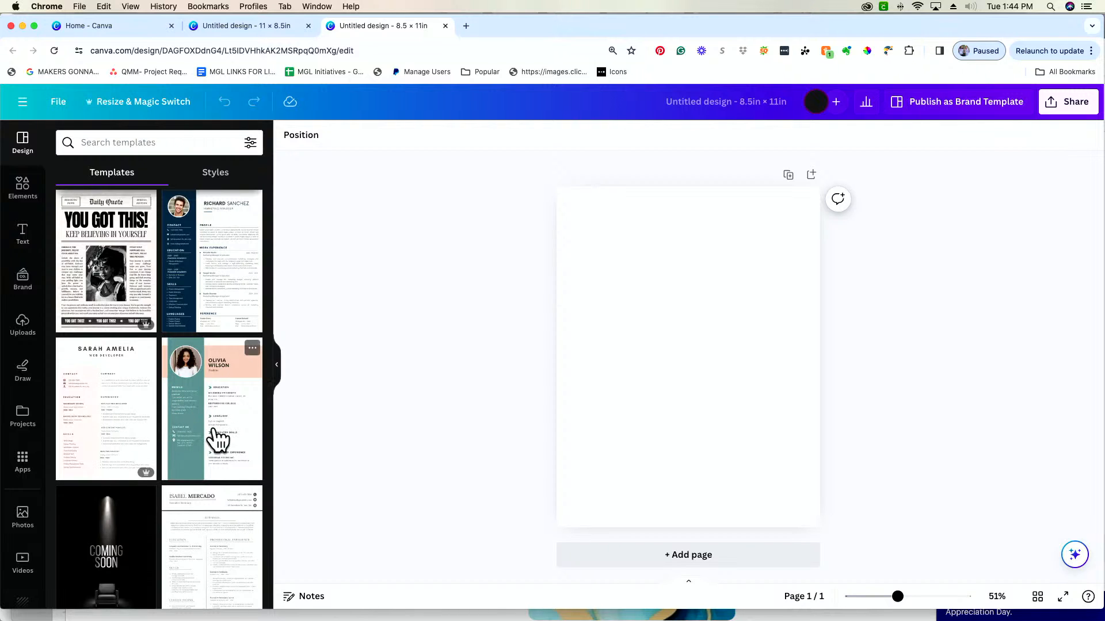
scroll(216, 440, "down", 4)
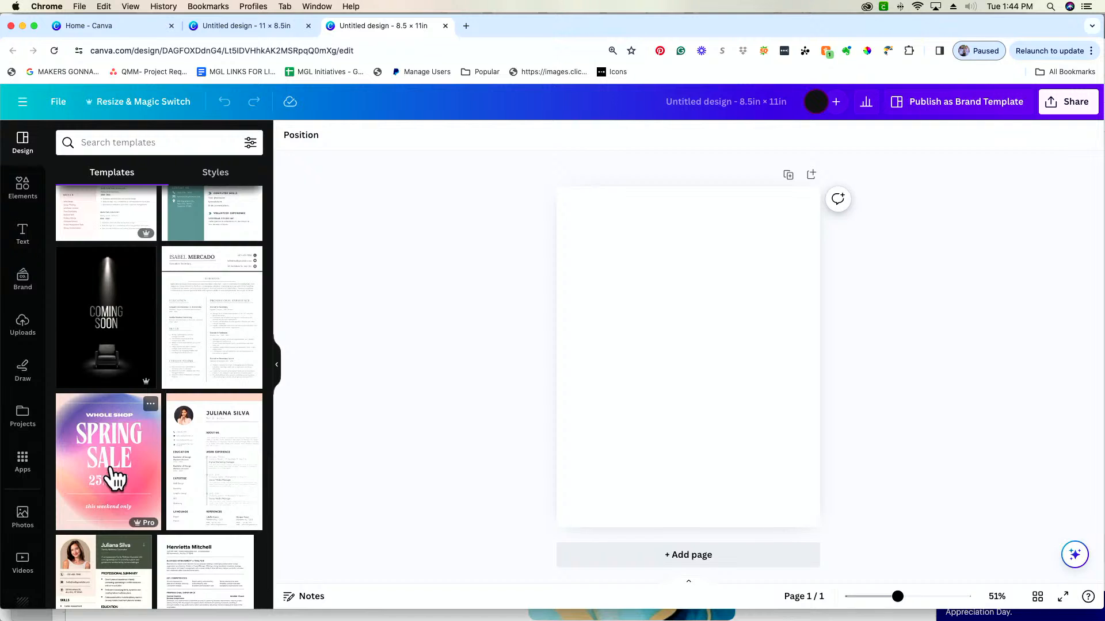
scroll(193, 483, "down", 4)
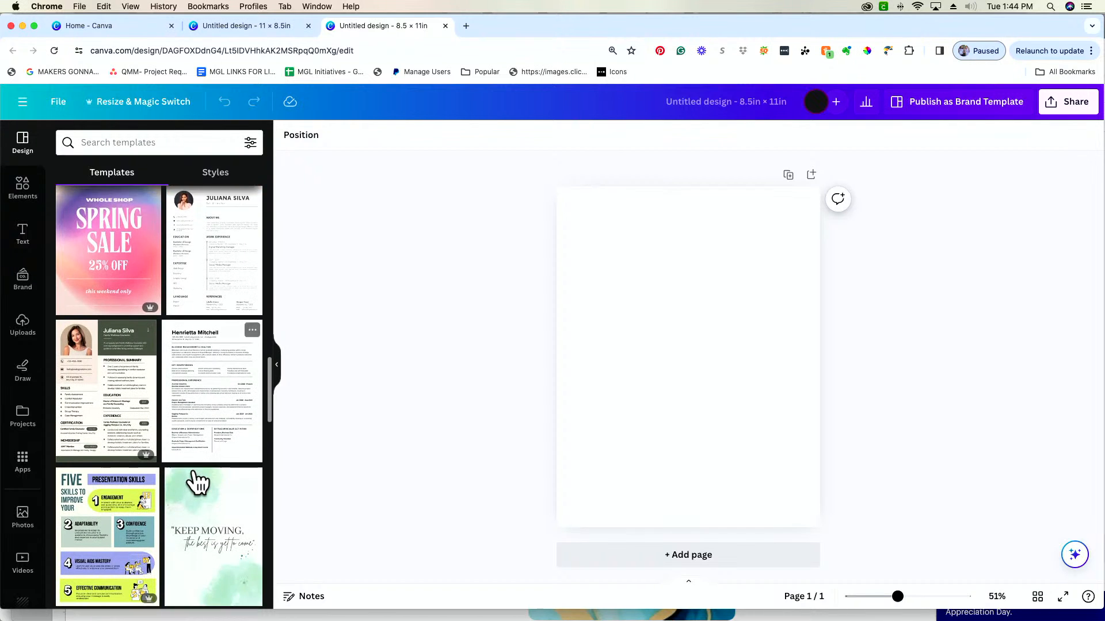
scroll(196, 482, "down", 3)
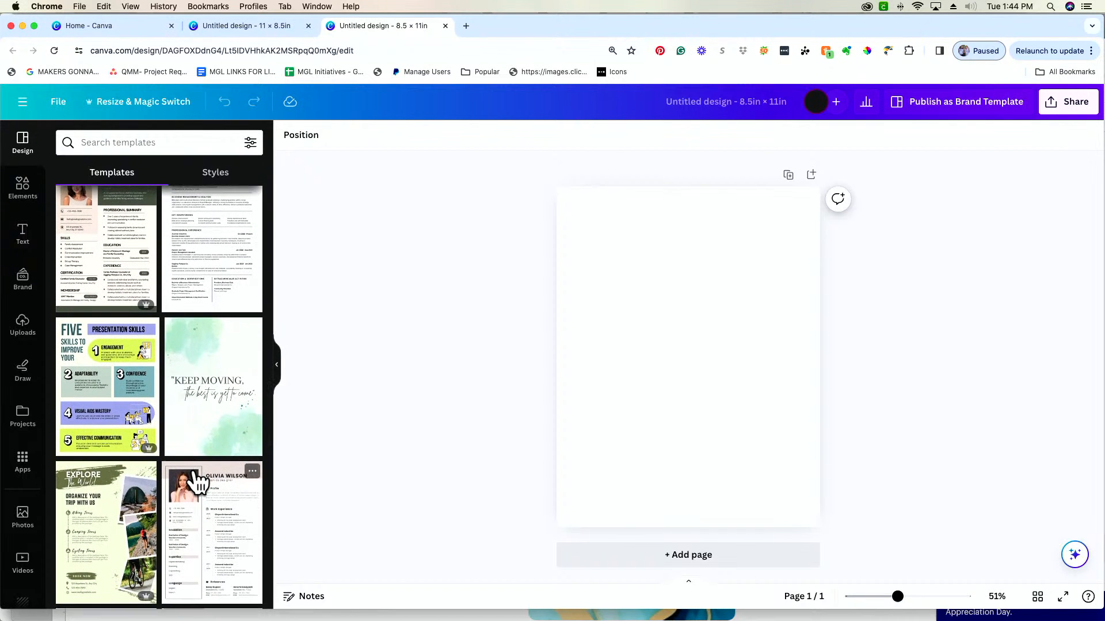
scroll(197, 482, "up", 8)
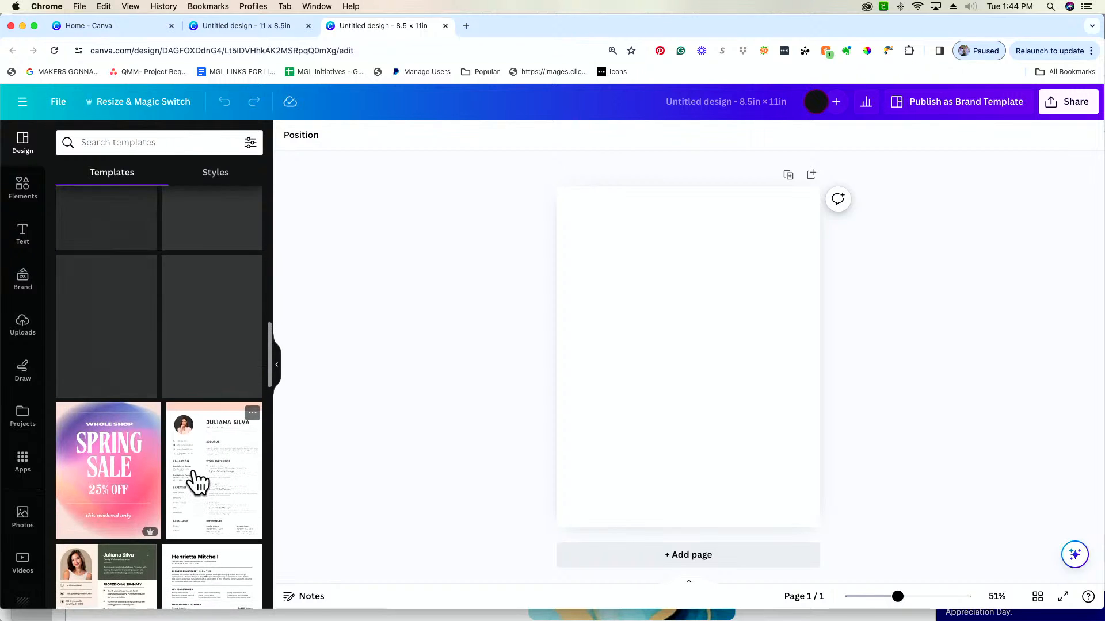
scroll(197, 482, "up", 2)
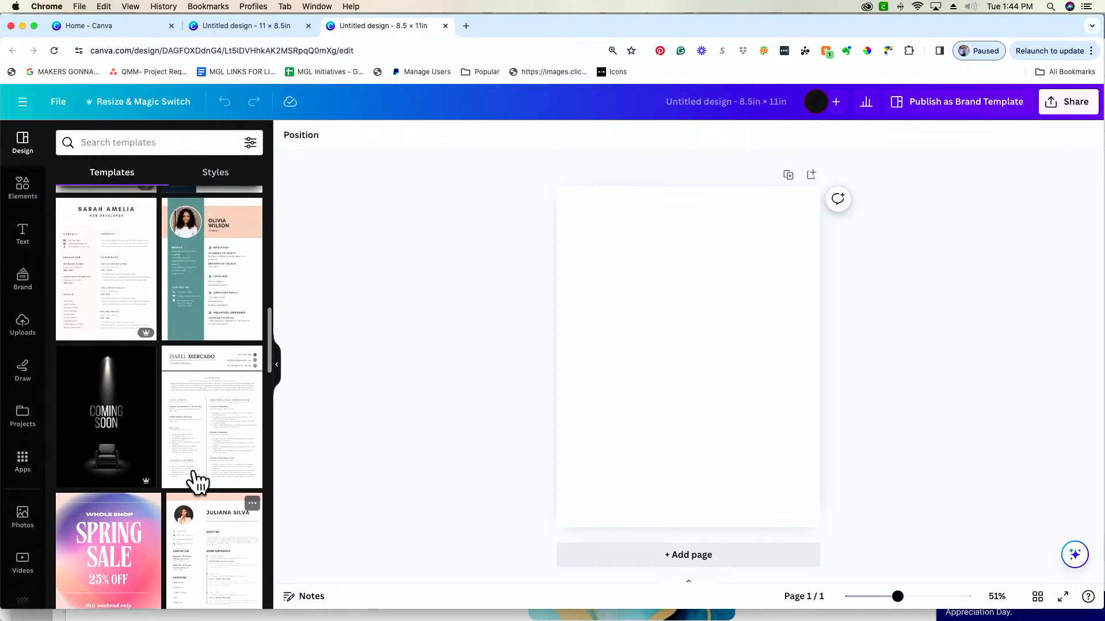
scroll(196, 482, "up", 4)
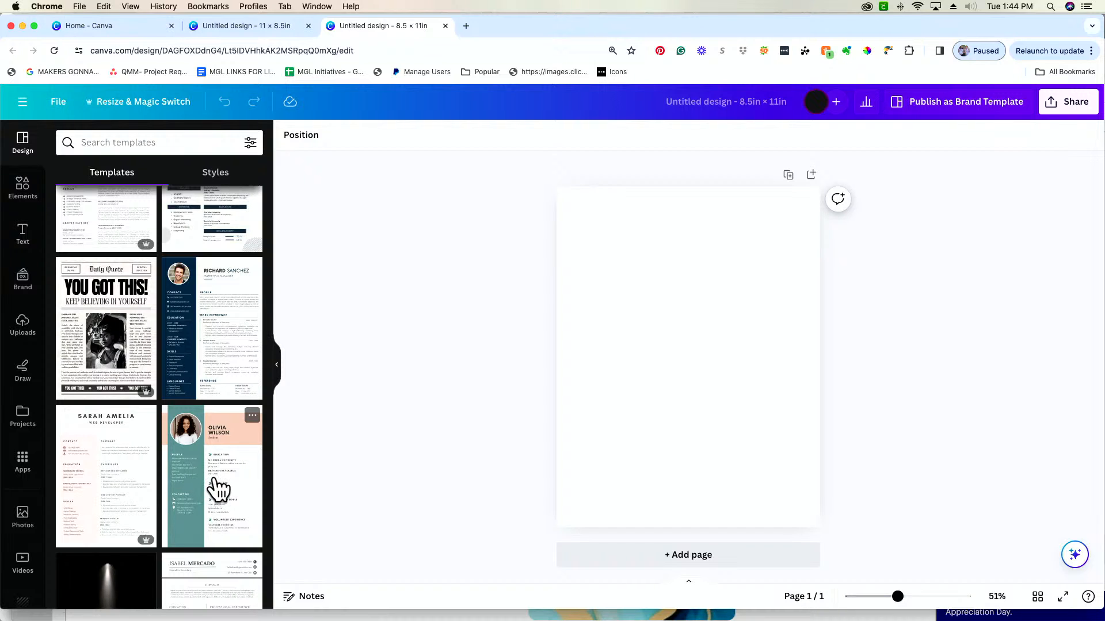
left_click(209, 486)
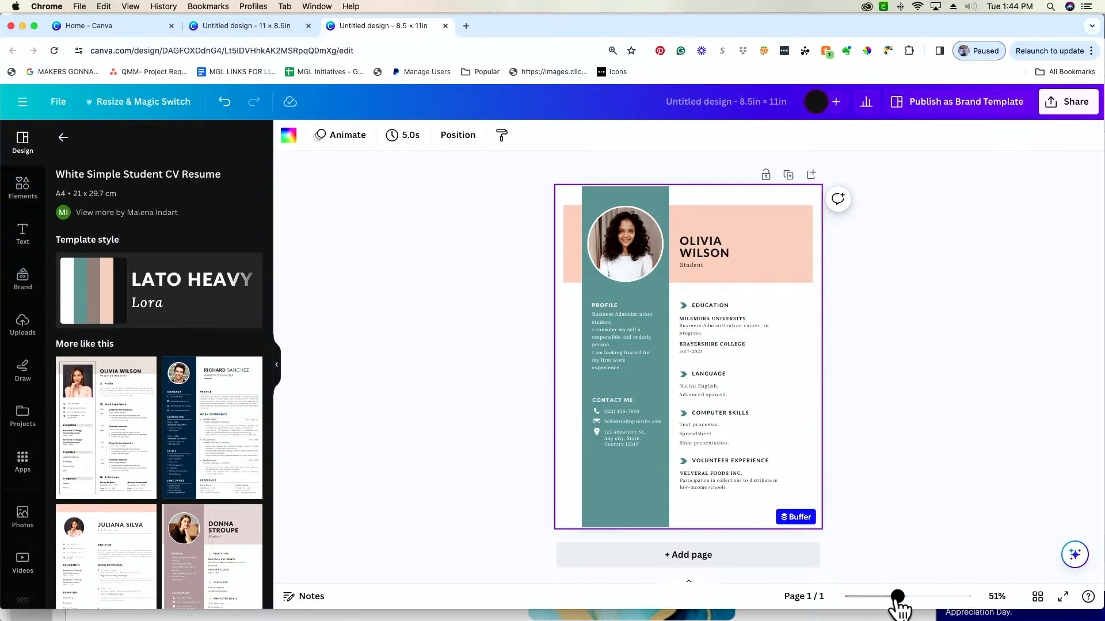
Replace the placeholder name in the resume's header with the new first and last name
left_click_drag(899, 598, 914, 599)
scroll(954, 343, "up", 2)
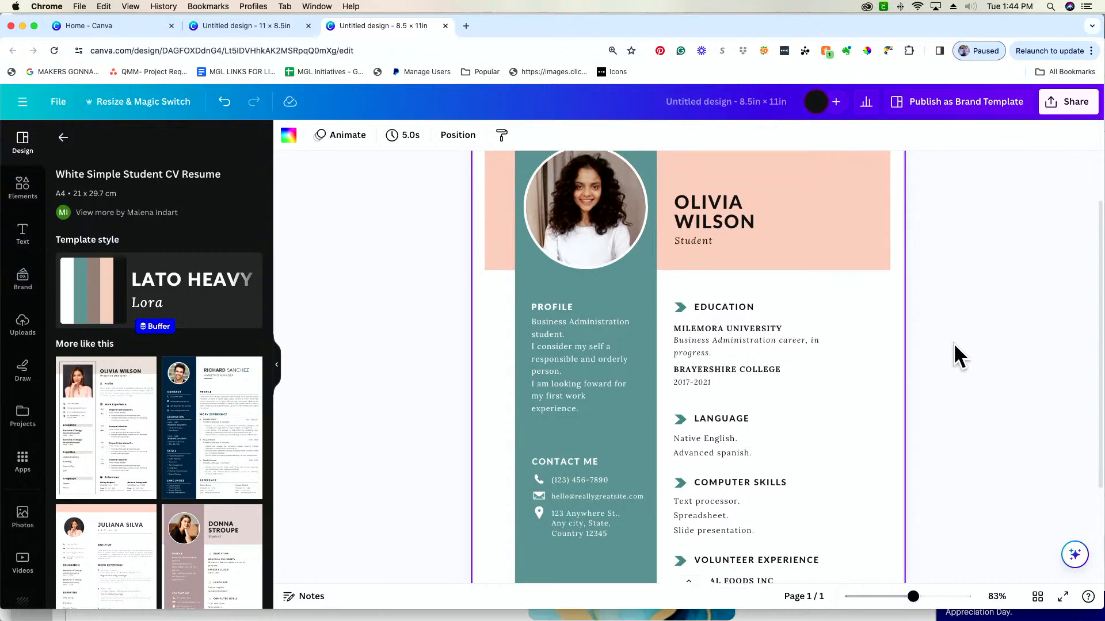
double_click(722, 242)
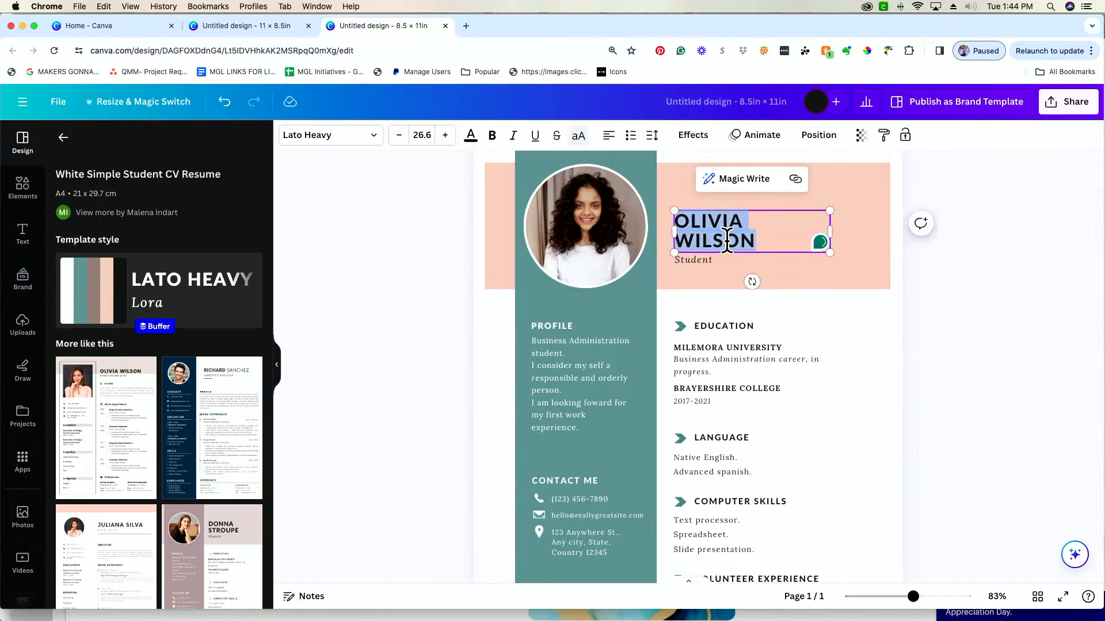
left_click(724, 260)
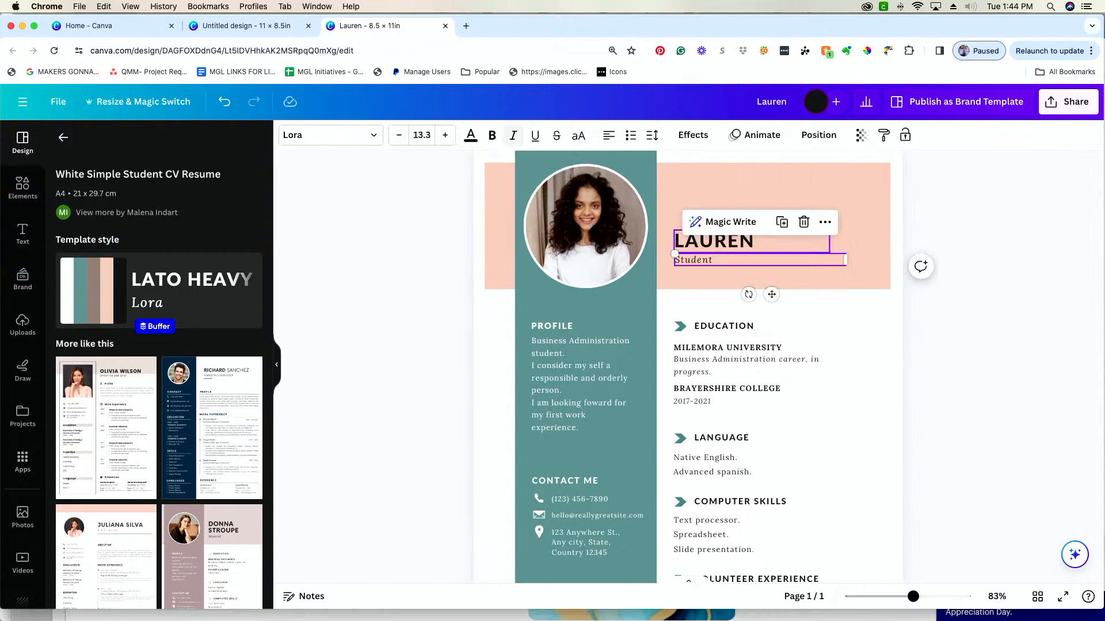
left_click(760, 241)
left_click(769, 243)
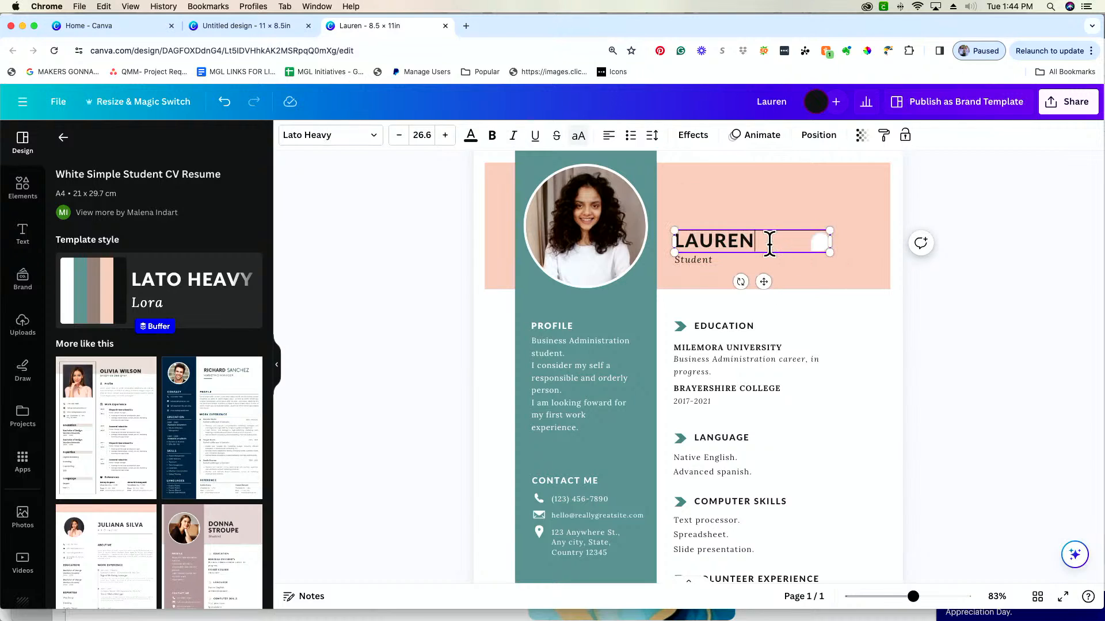
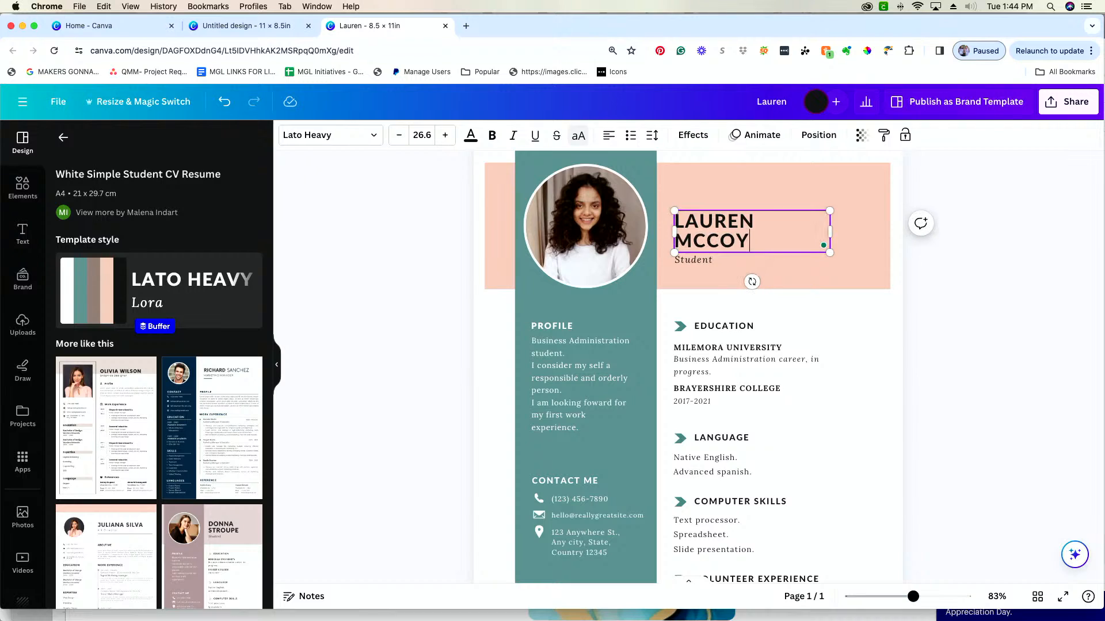
Replace the "Student" subtitle under the name in the resume header with "MGL"
double_click(701, 261)
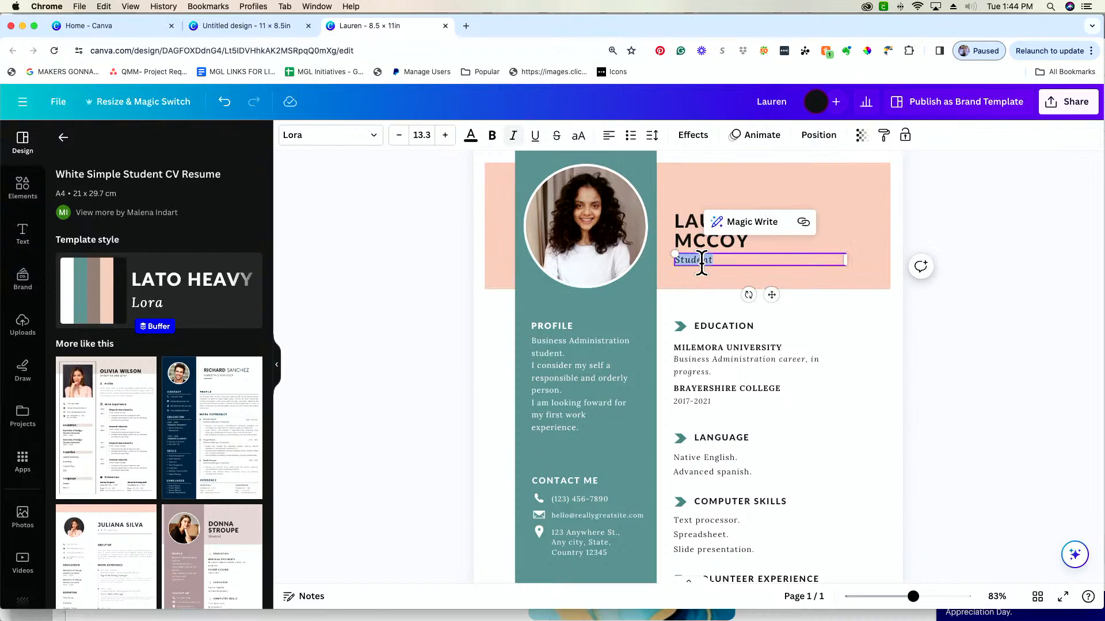
type("MGL")
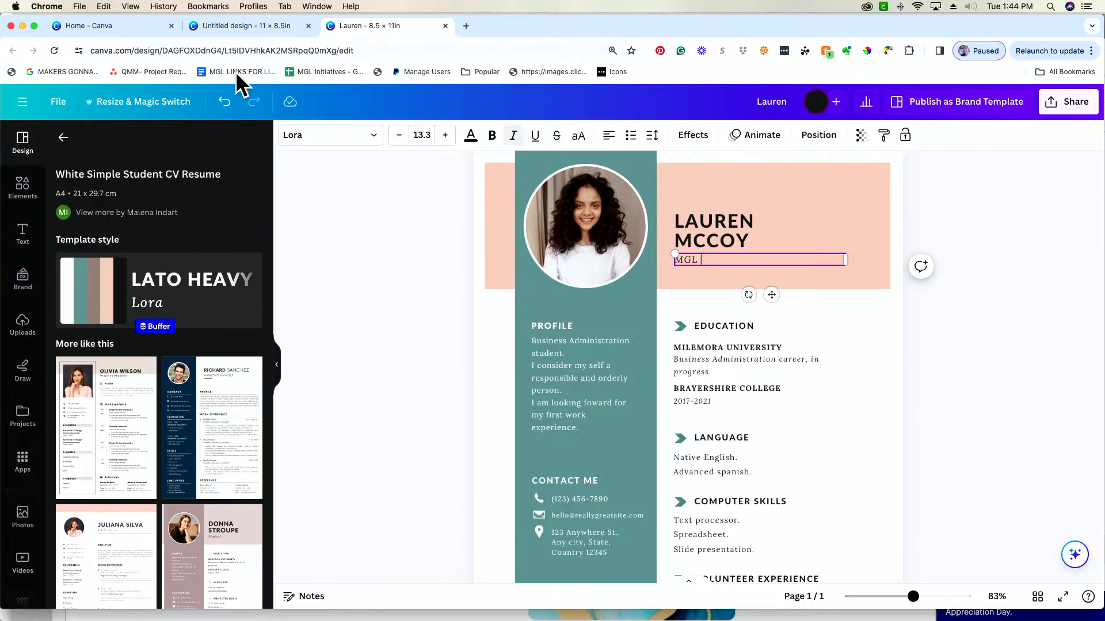
Go back to the home page, clear the custom size entry and create a new Instagram Post (Square) design
left_click(147, 30)
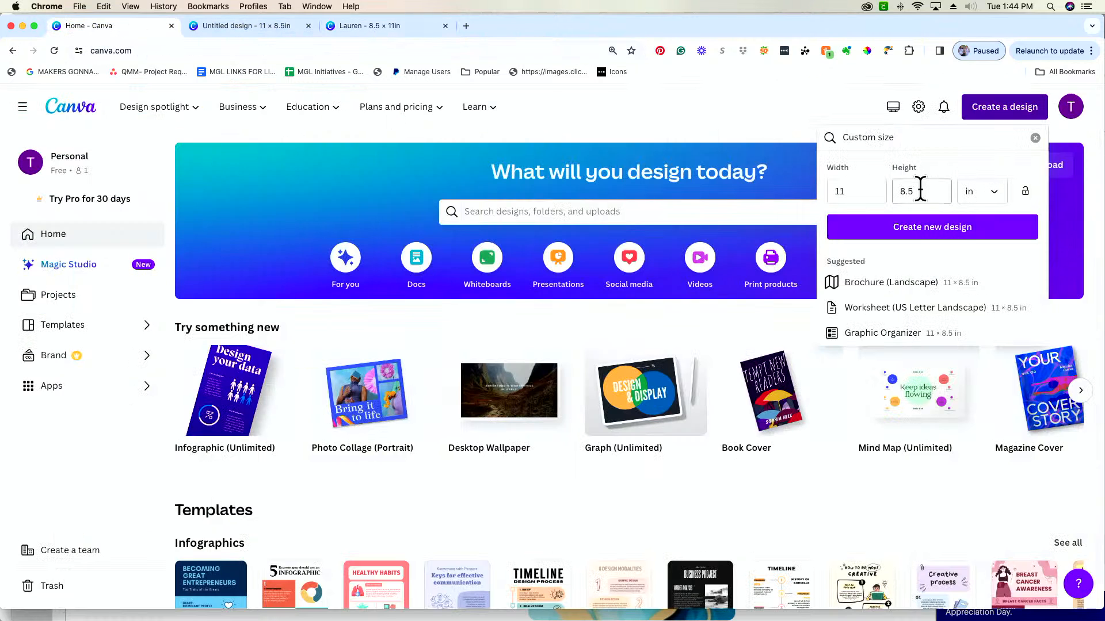
left_click(1035, 139)
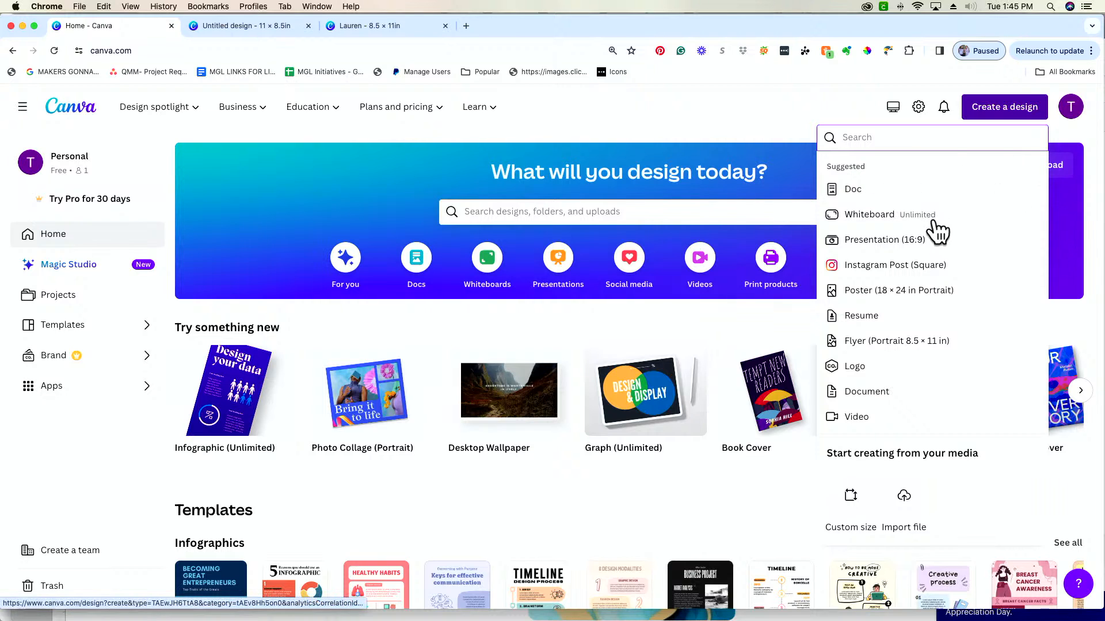
left_click(870, 270)
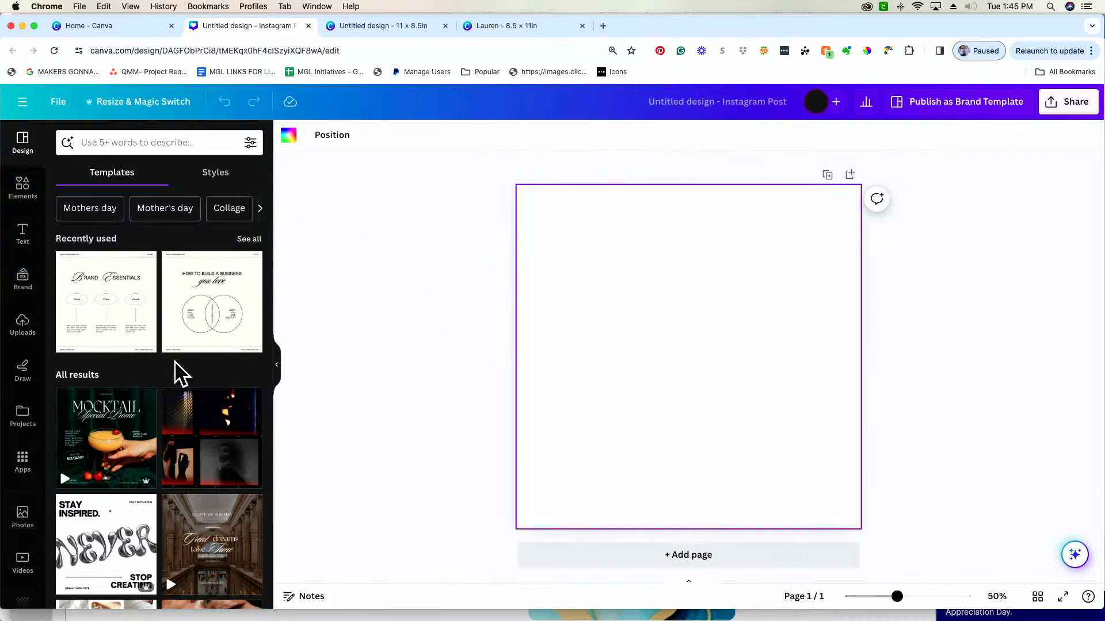
Browse the suggested templates for the square Instagram post
scroll(176, 374, "down", 5)
scroll(175, 374, "down", 2)
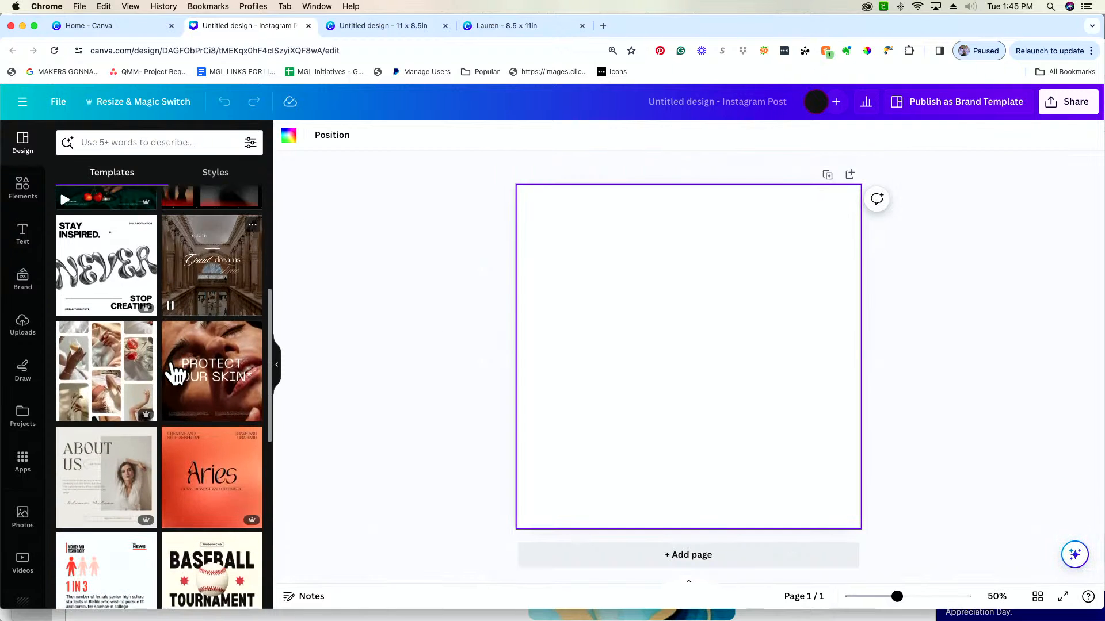
scroll(176, 374, "down", 3)
scroll(175, 374, "down", 5)
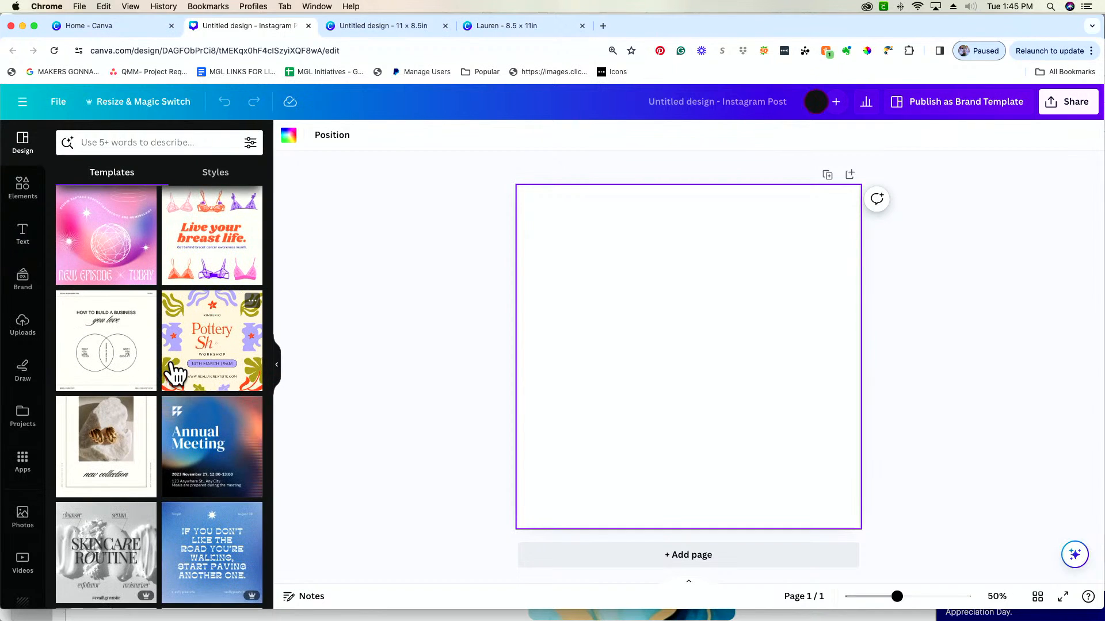
scroll(175, 374, "down", 3)
scroll(175, 374, "down", 4)
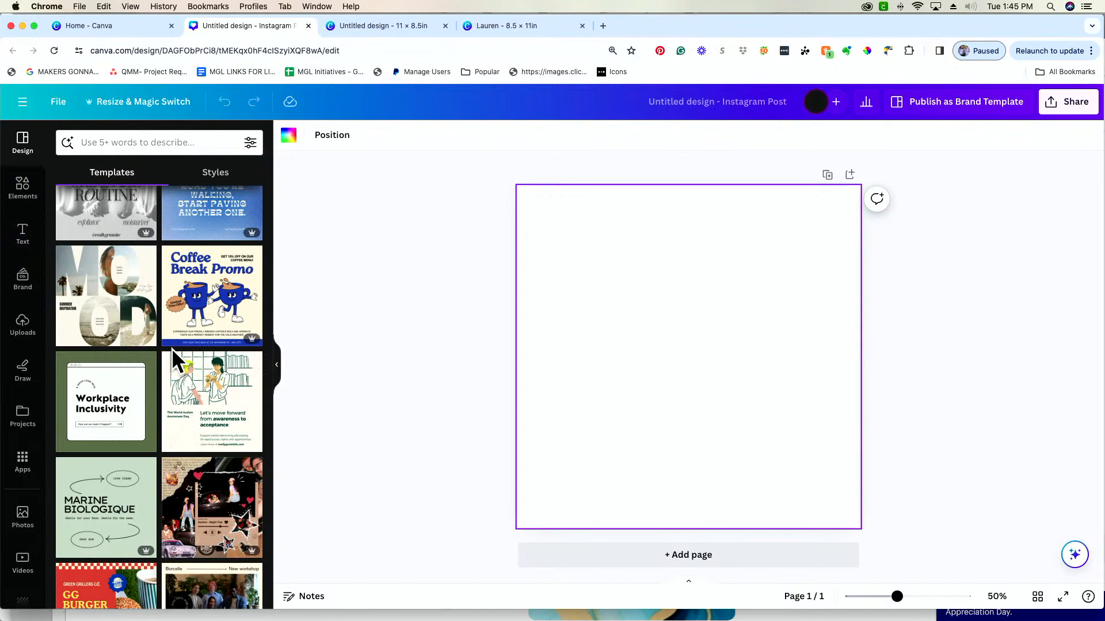
scroll(113, 336, "down", 3)
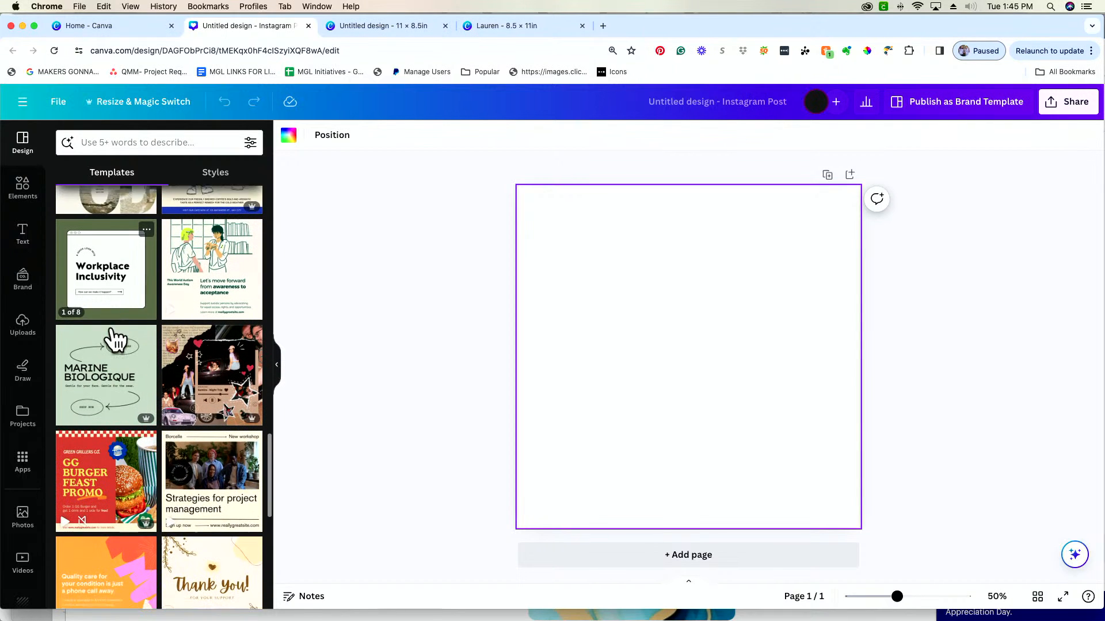
scroll(113, 340, "down", 2)
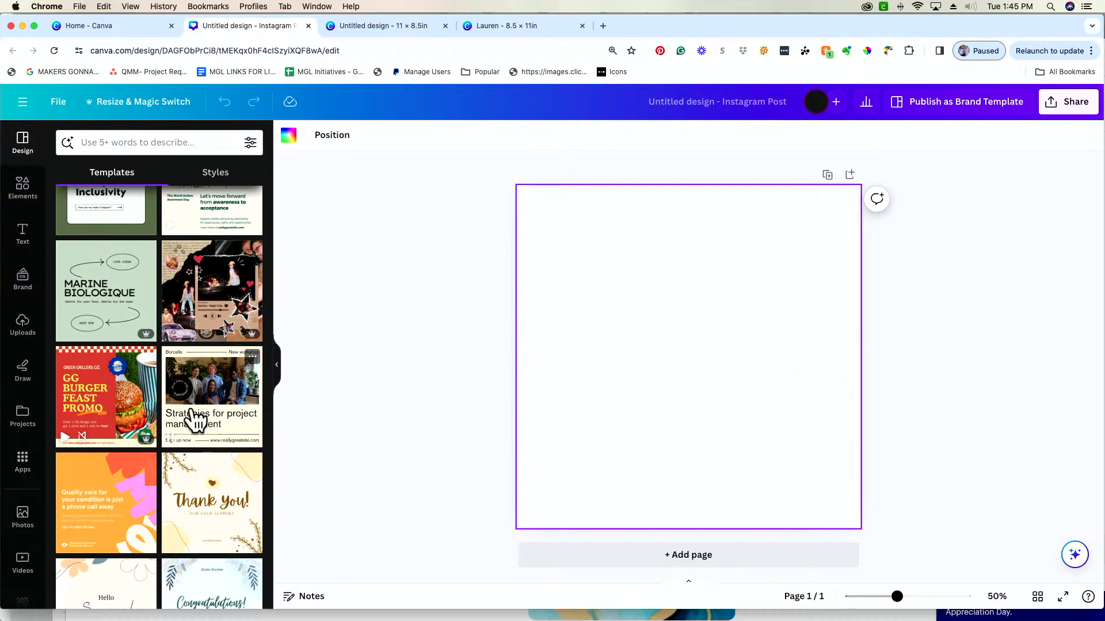
scroll(194, 420, "down", 6)
scroll(195, 420, "down", 2)
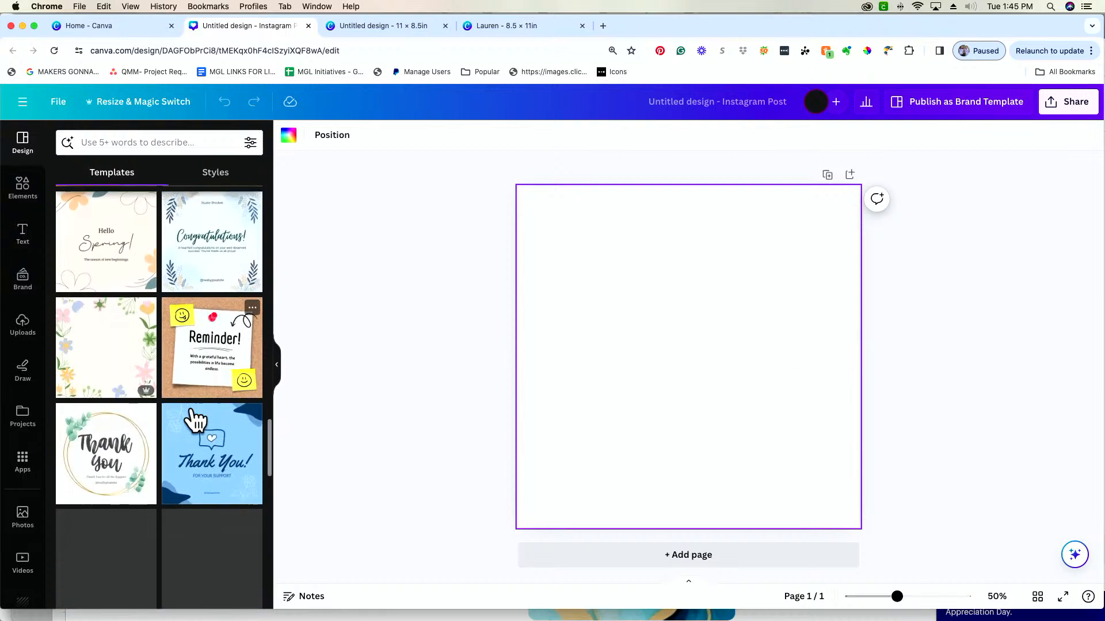
scroll(196, 420, "down", 3)
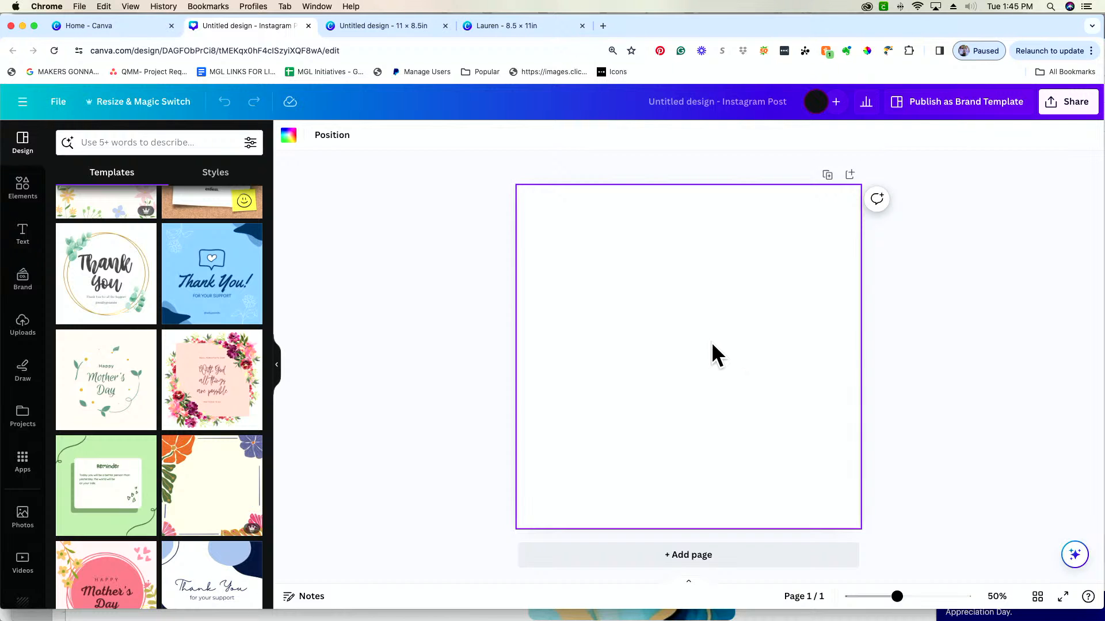
Return to the 8.5 × 11 in resume design and complete the header subtitle as "MGL Craft Producer"
left_click(394, 26)
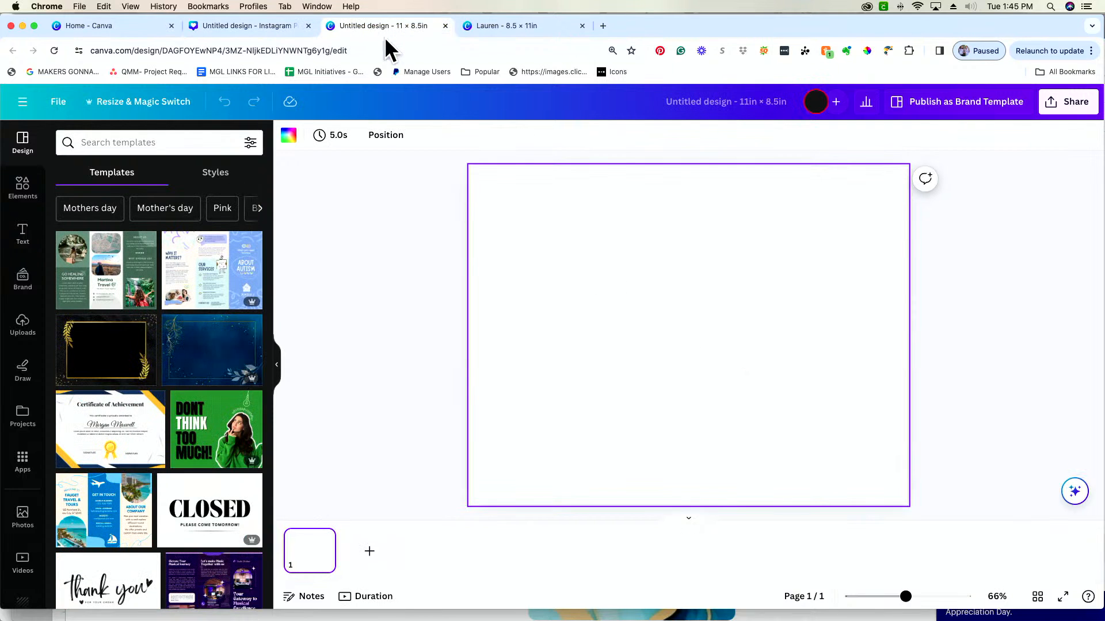
left_click(526, 25)
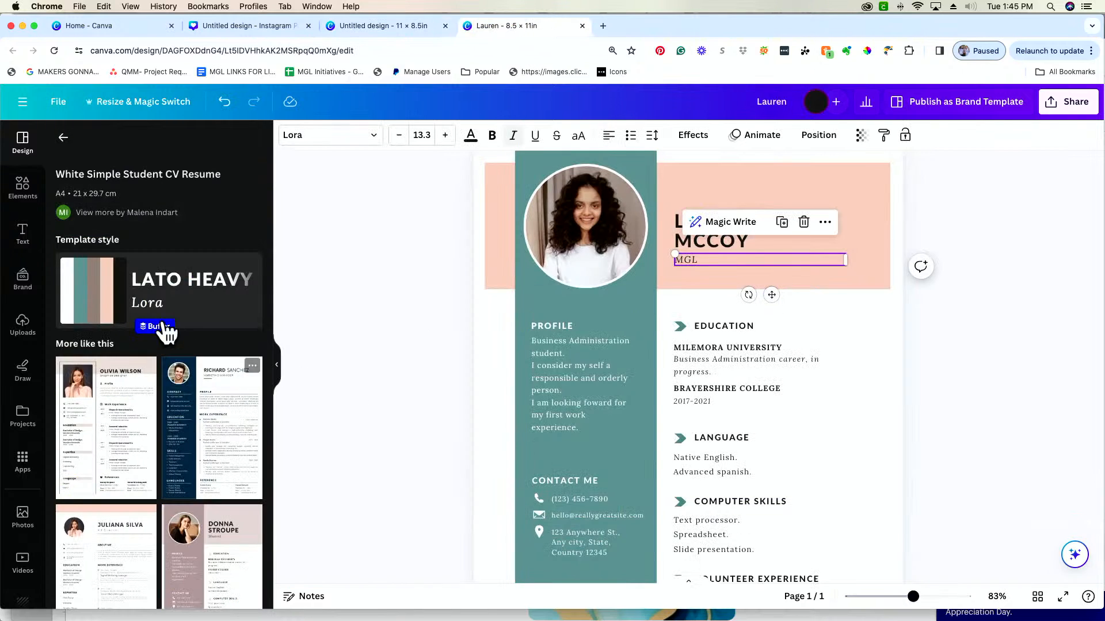
scroll(437, 417, "up", 2)
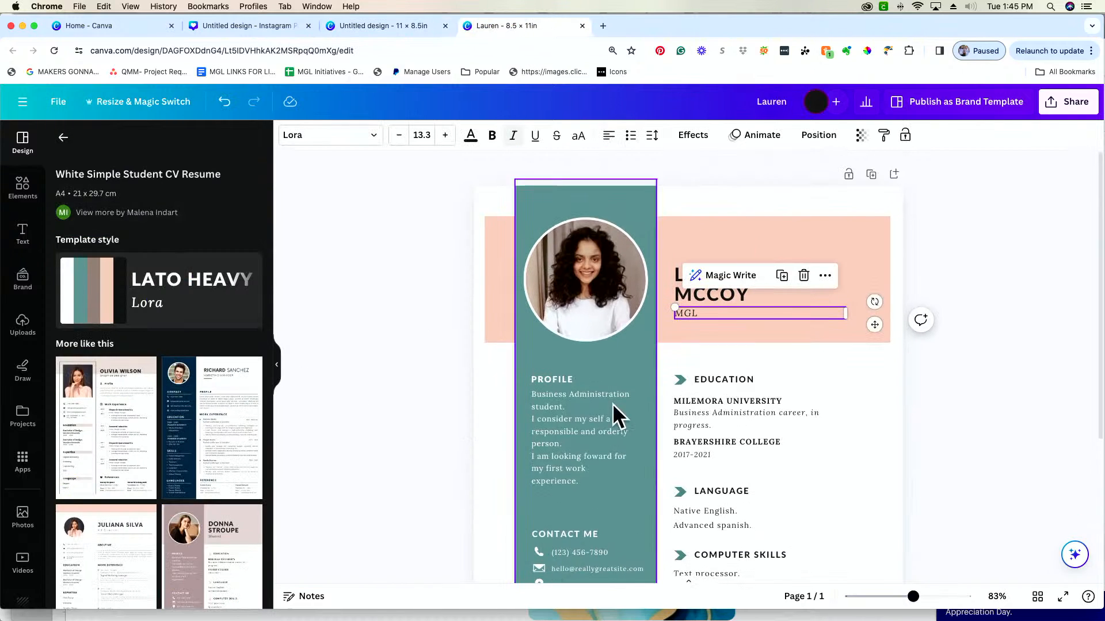
type("Craft Producer")
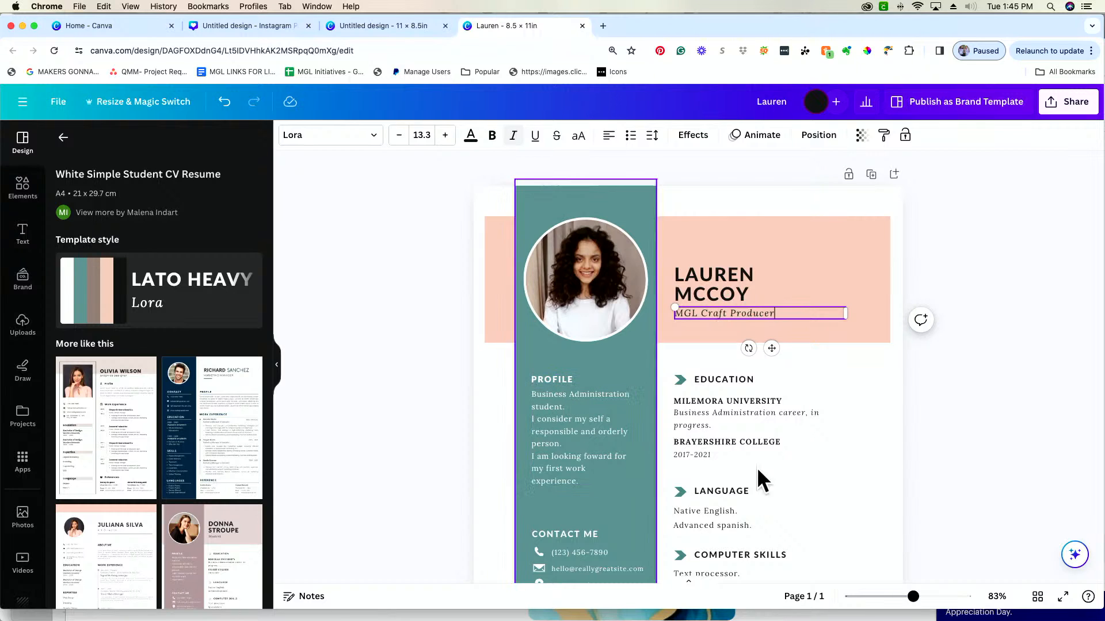
Look over the resume, select the circular profile photo and view its photo editing options, then close them
scroll(736, 402, "down", 3)
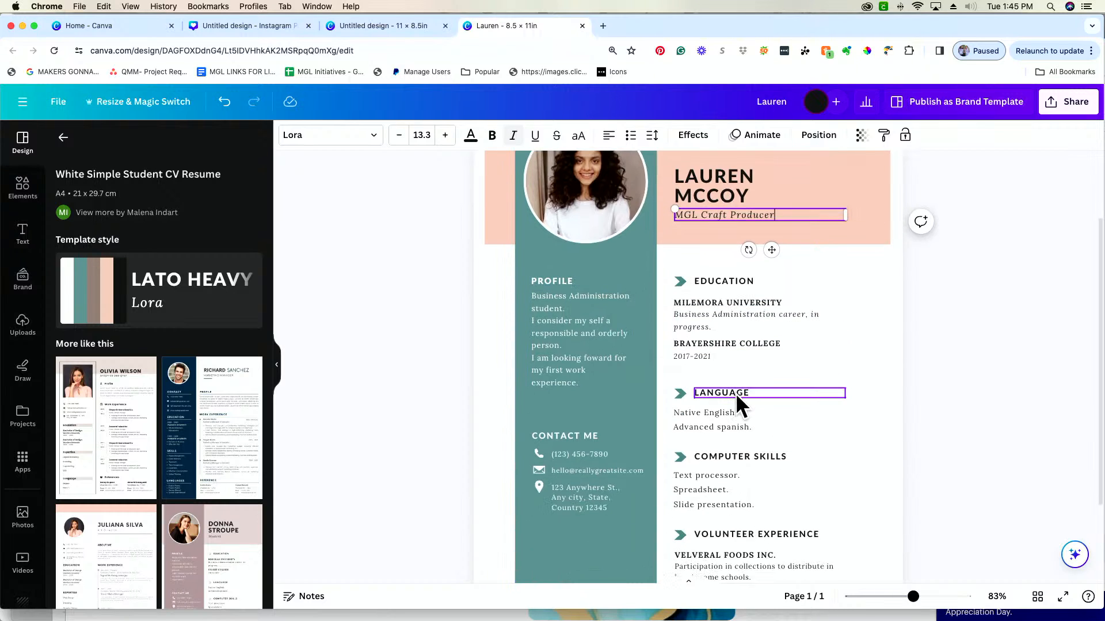
scroll(736, 392, "down", 2)
scroll(598, 224, "up", 3)
left_click(585, 220)
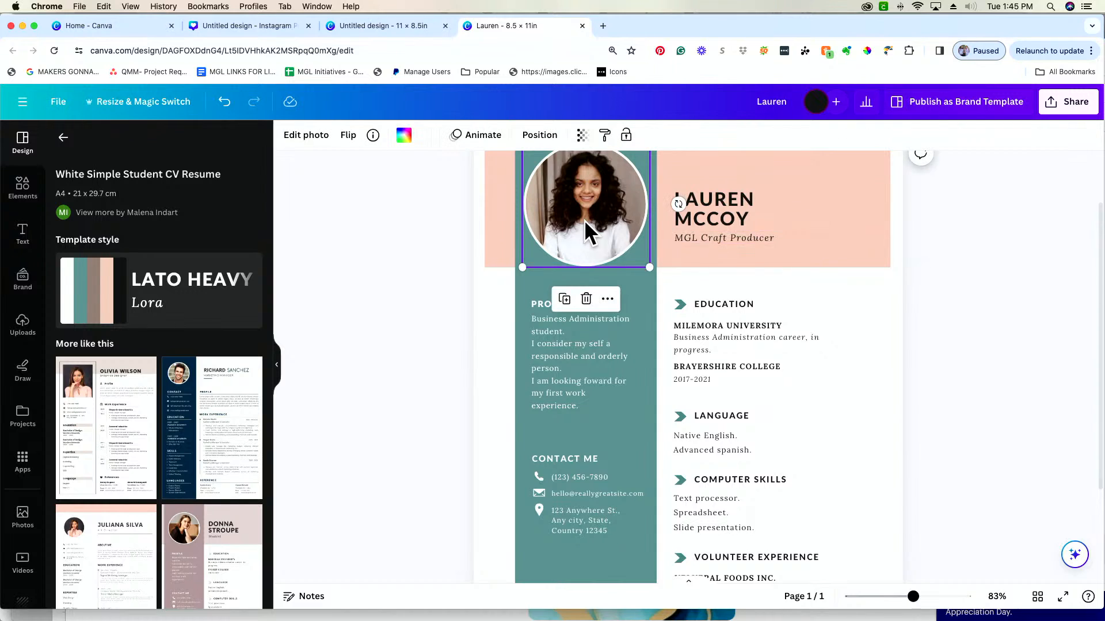
scroll(584, 220, "up", 2)
left_click_drag(585, 227, 587, 230)
left_click(311, 141)
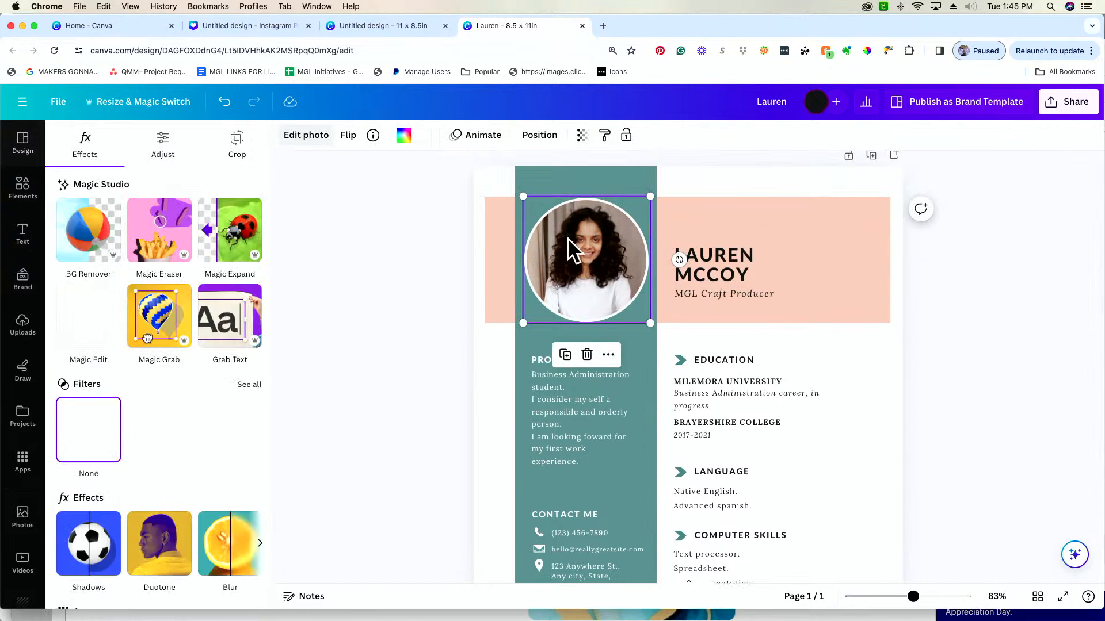
left_click(372, 288)
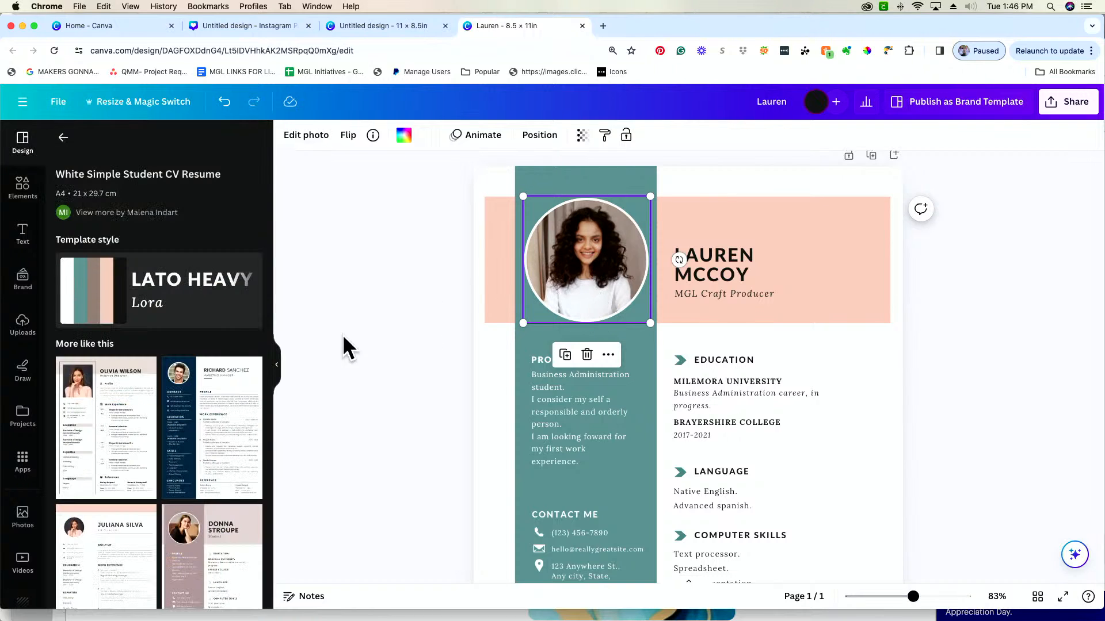
Open the Elements library and delete the resume content from the header down to the computer skills section
left_click(64, 138)
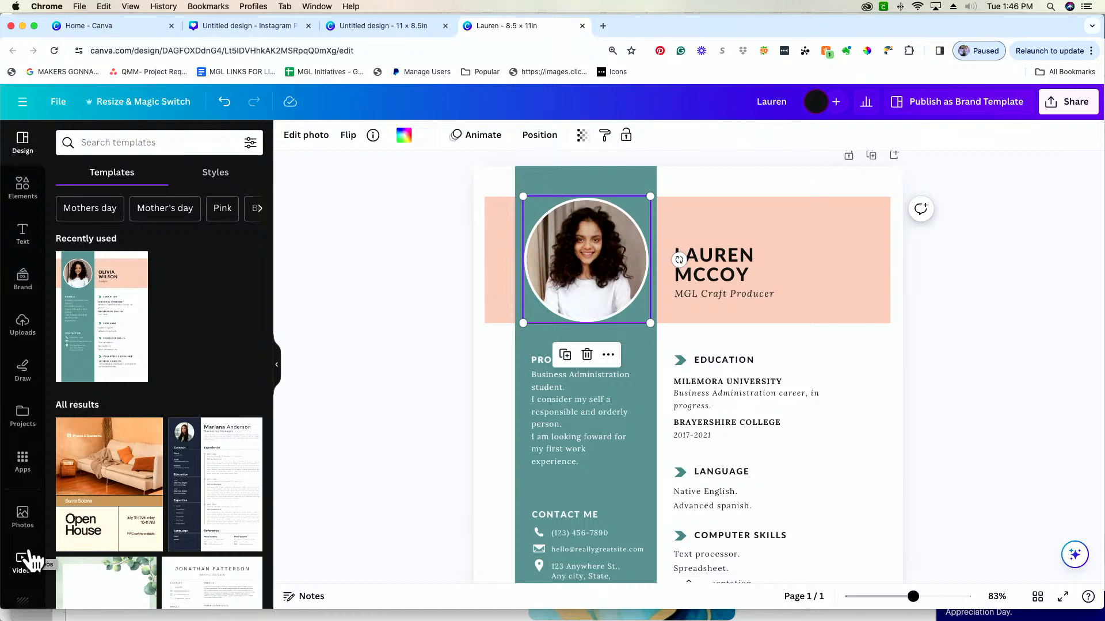
left_click(23, 206)
left_click_drag(852, 183, 483, 605)
key("Delete")
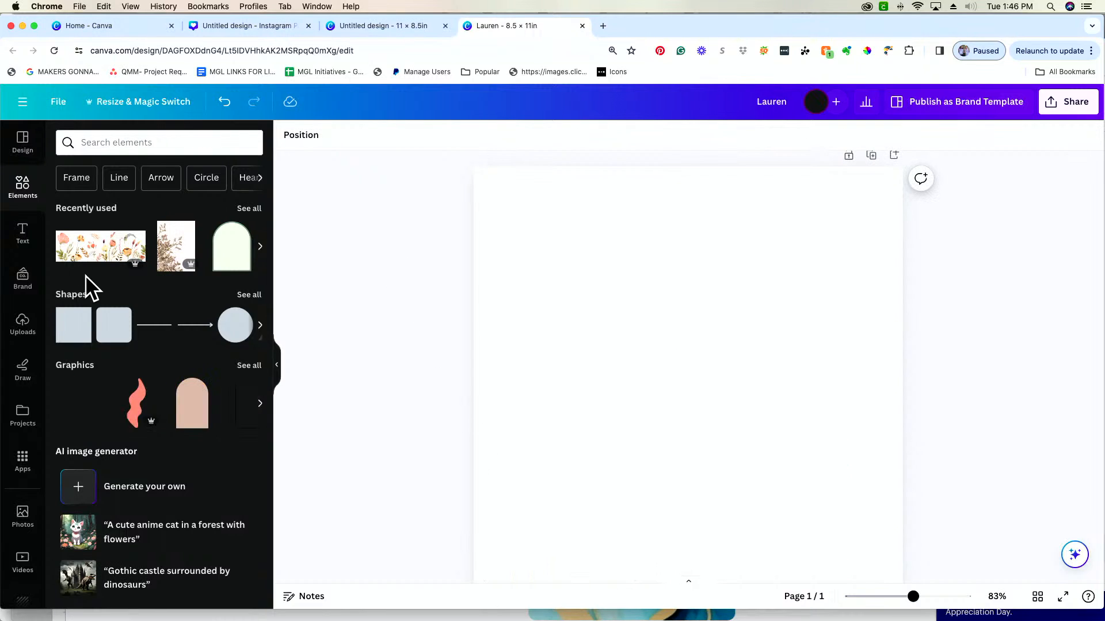
Delete the remaining Volunteer Experience text and its arrow icon near the end of the page
scroll(698, 461, "down", 2)
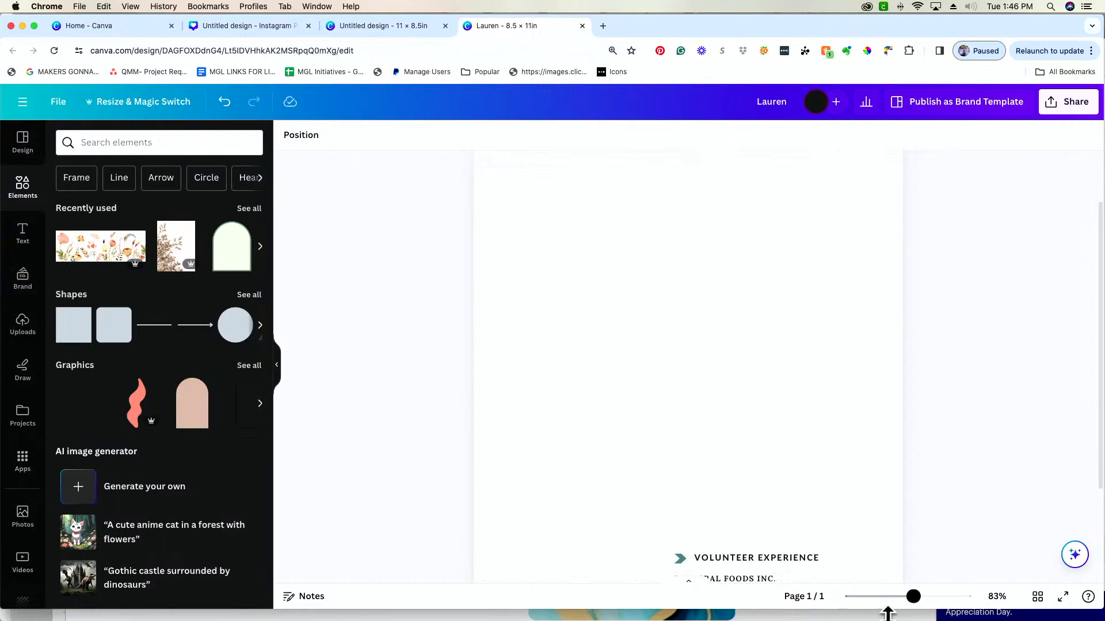
left_click_drag(908, 608, 900, 601)
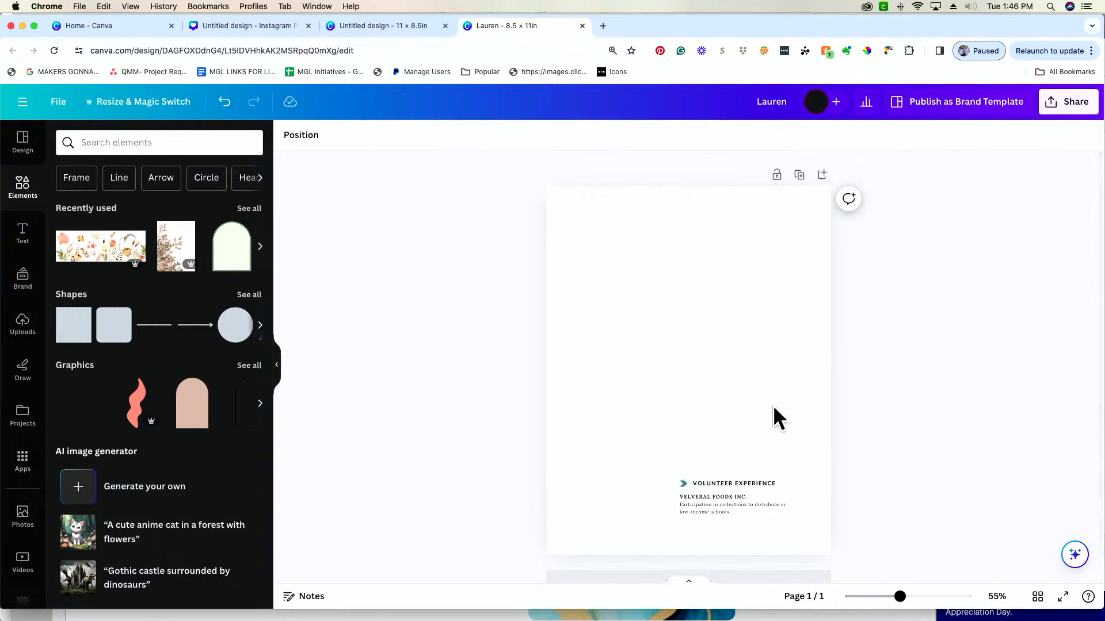
left_click_drag(788, 420, 704, 517)
key("Delete")
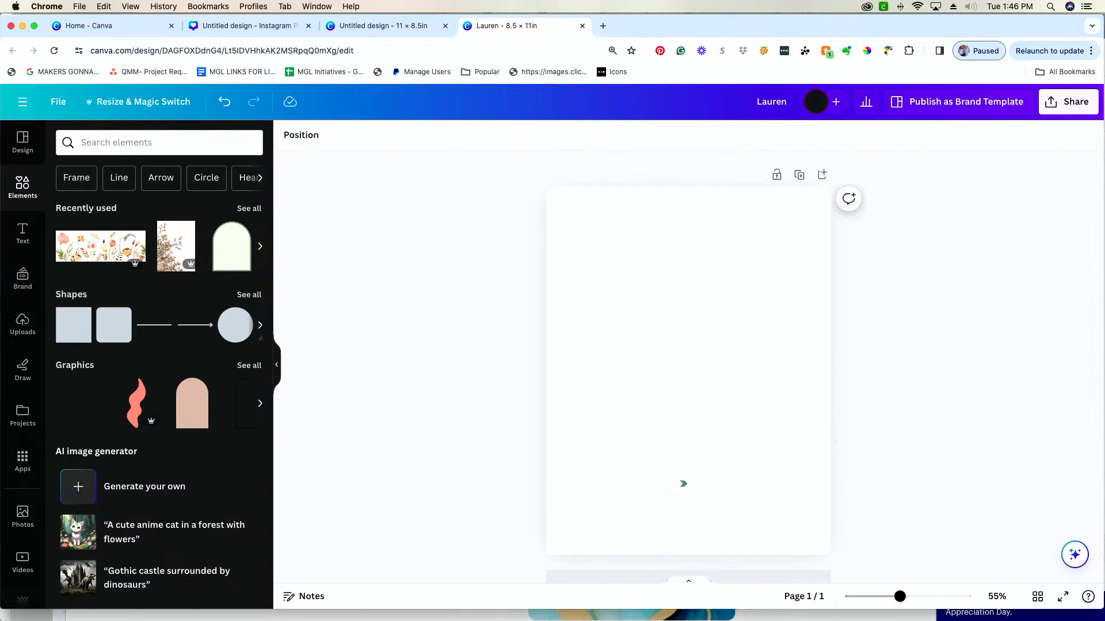
left_click(672, 488)
key("Delete")
scroll(599, 482, "down", 1)
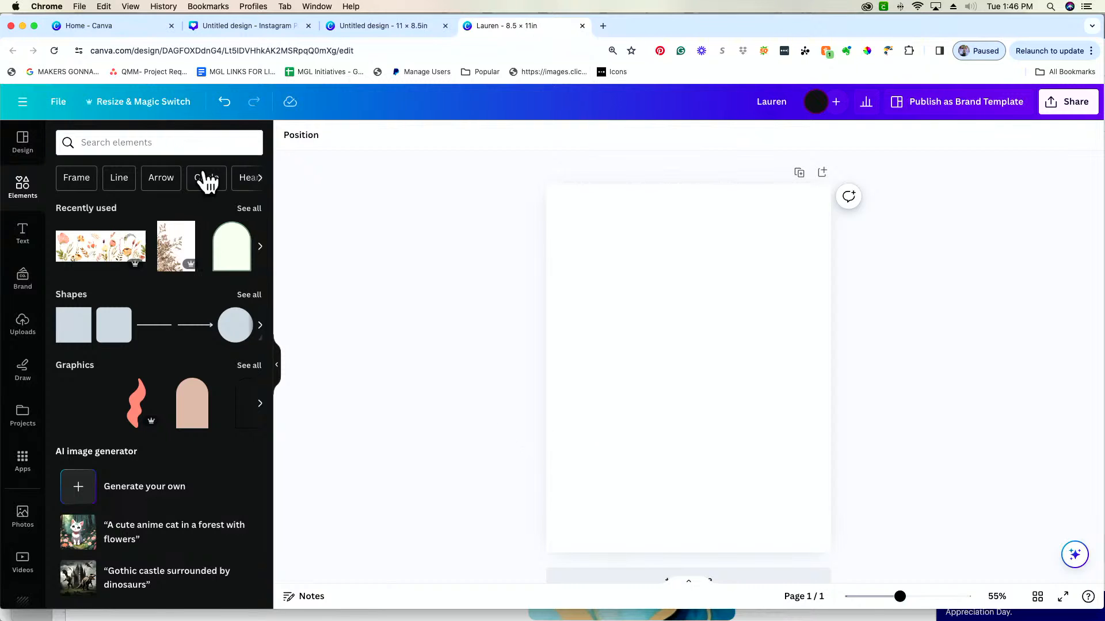
Search the elements library for "apple" and browse the full set of graphics results
left_click(183, 143)
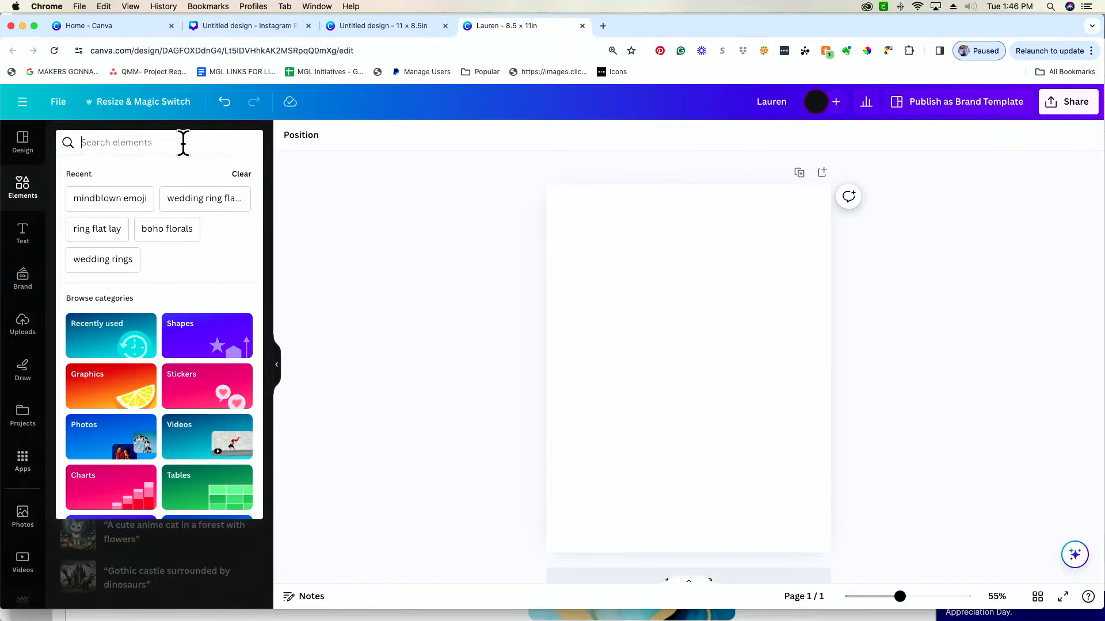
type("apple")
key("Return")
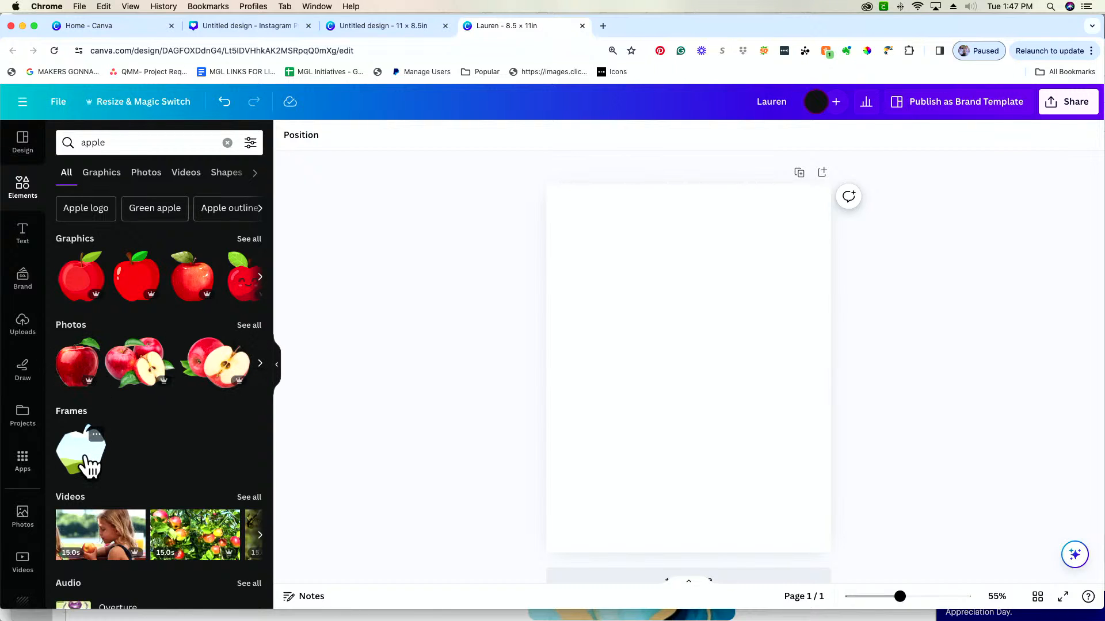
scroll(90, 466, "down", 3)
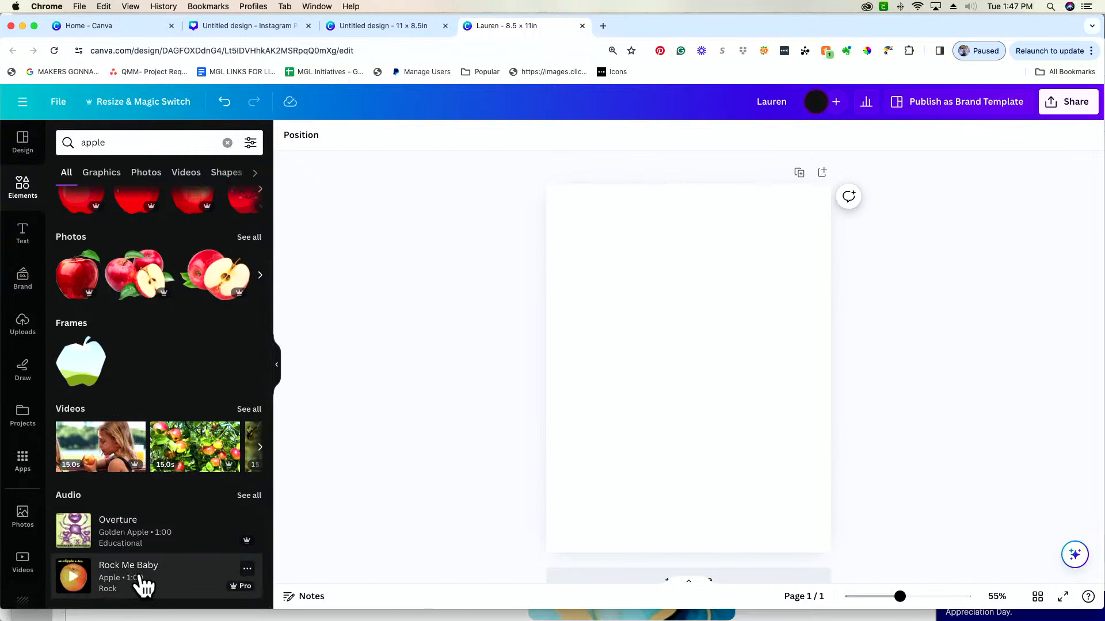
scroll(140, 575, "up", 3)
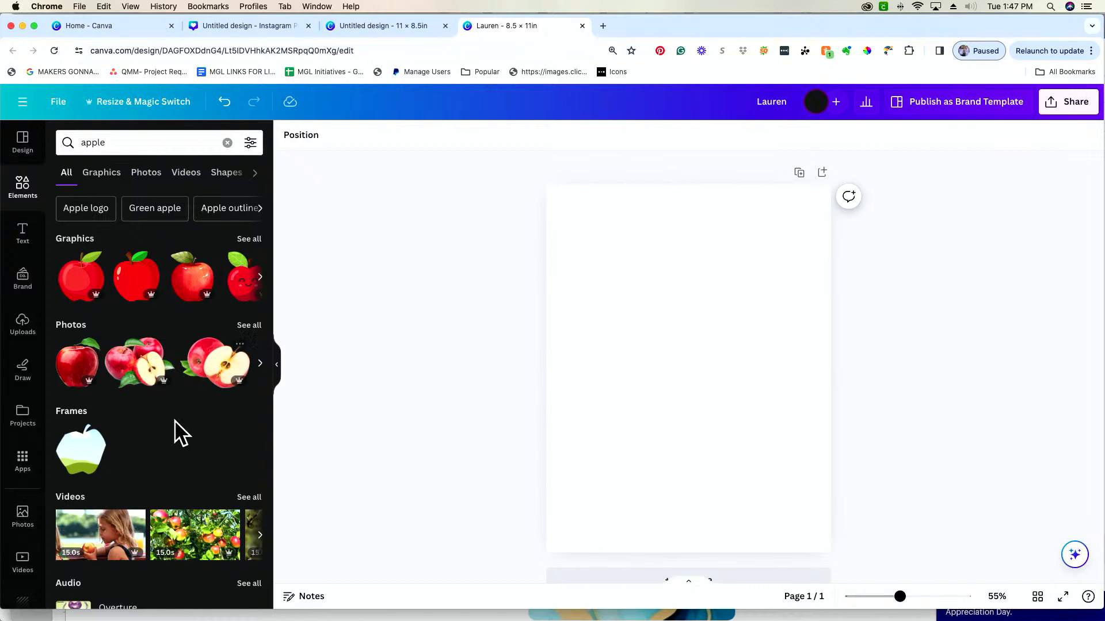
left_click(254, 242)
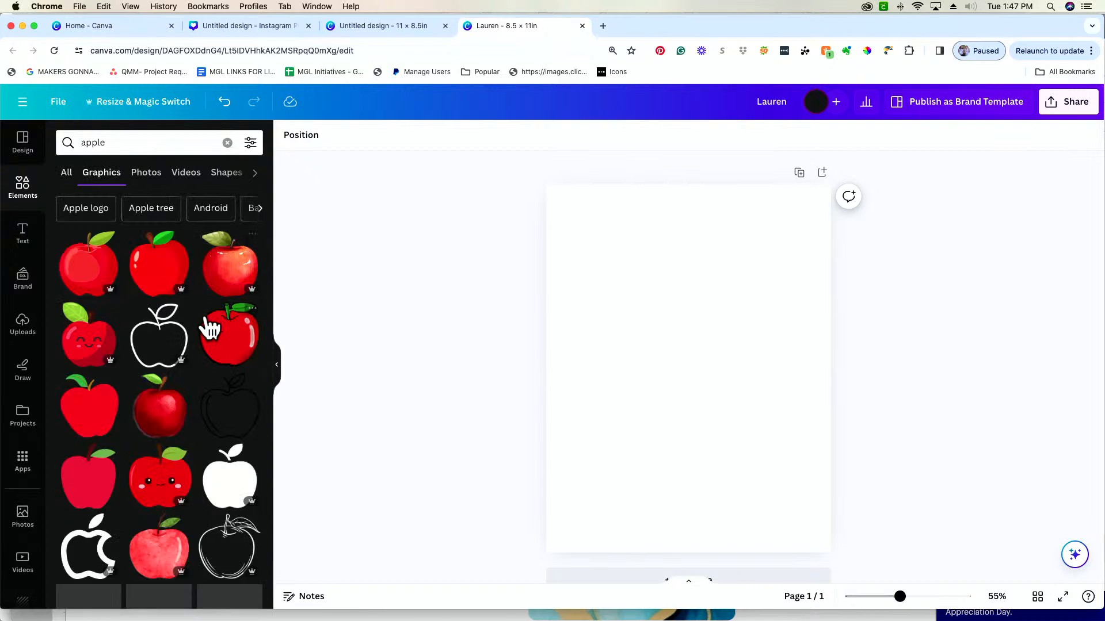
scroll(210, 330, "down", 6)
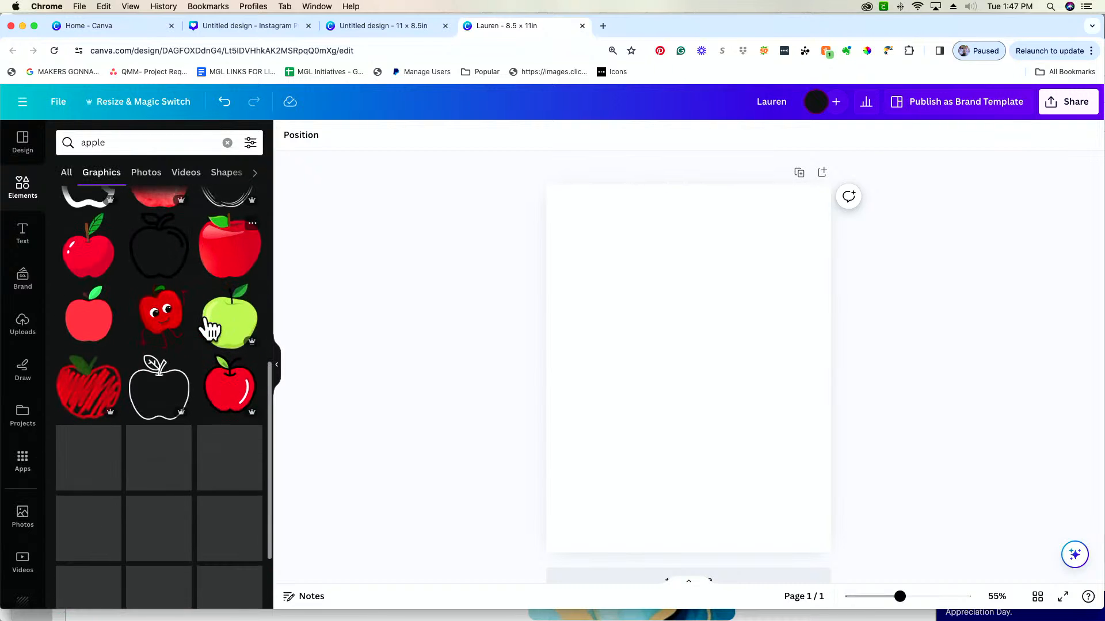
scroll(210, 329, "up", 1)
scroll(208, 328, "up", 6)
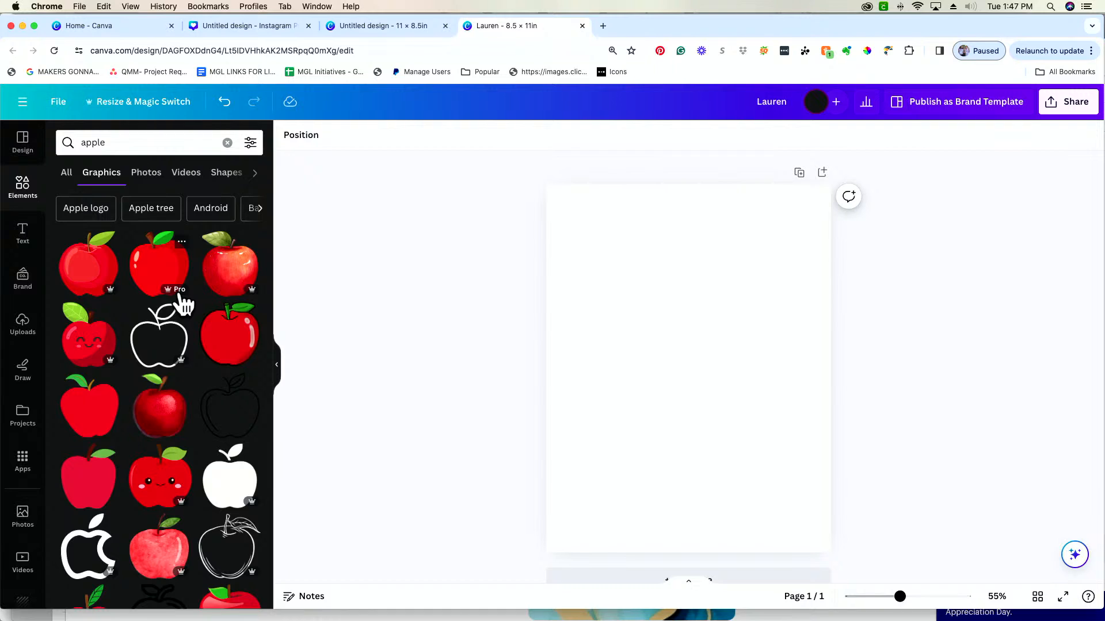
Add the flat red apple graphic with a green leaf to the blank page, enlarged and placed in the page's upper middle
left_click(99, 431)
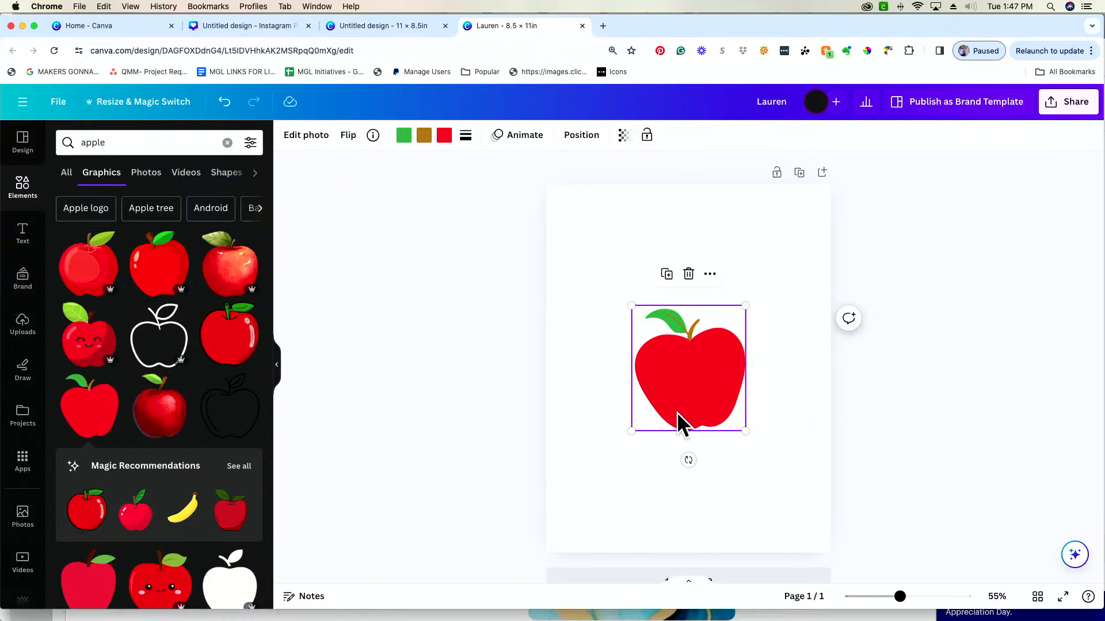
left_click_drag(631, 432, 597, 478)
left_click_drag(666, 428, 672, 370)
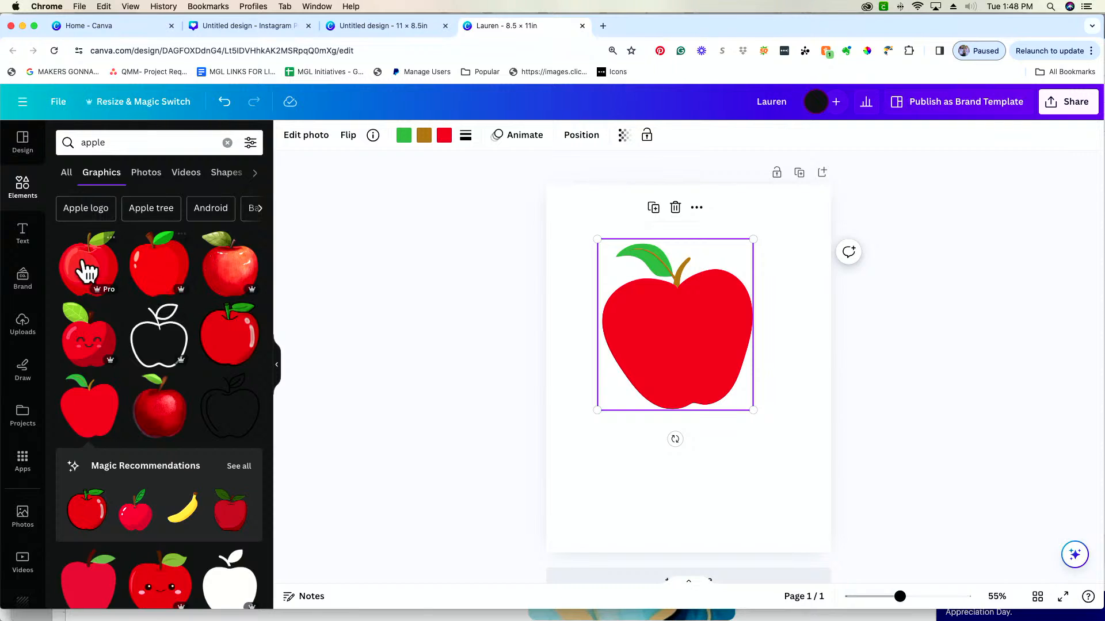
Add a text box with the default paragraph text and position it below the apple
left_click(22, 233)
left_click(753, 512)
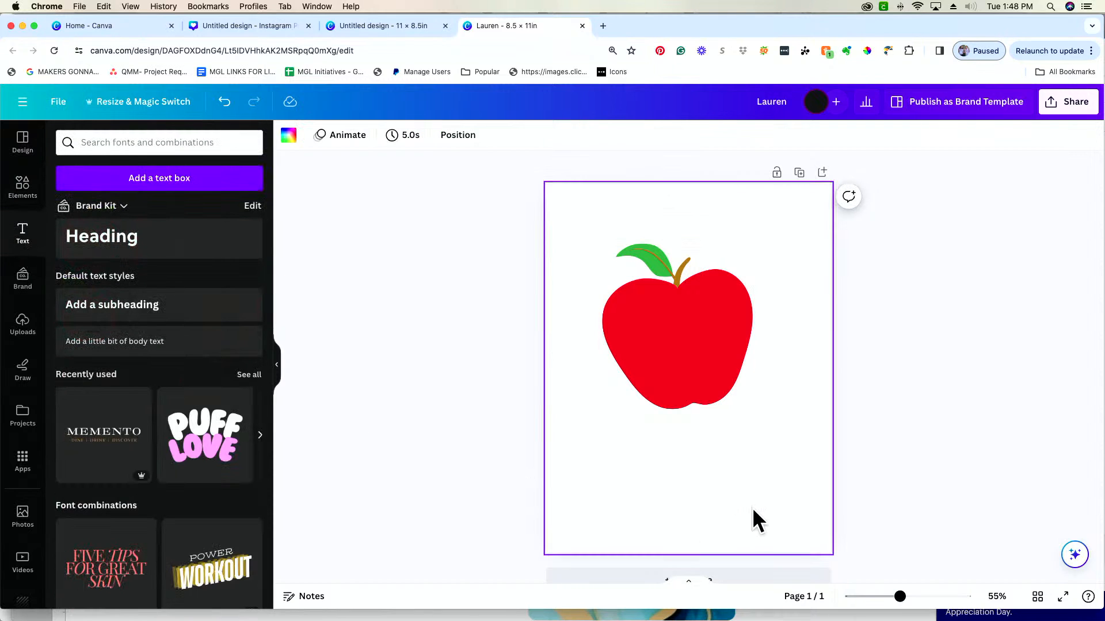
key("t")
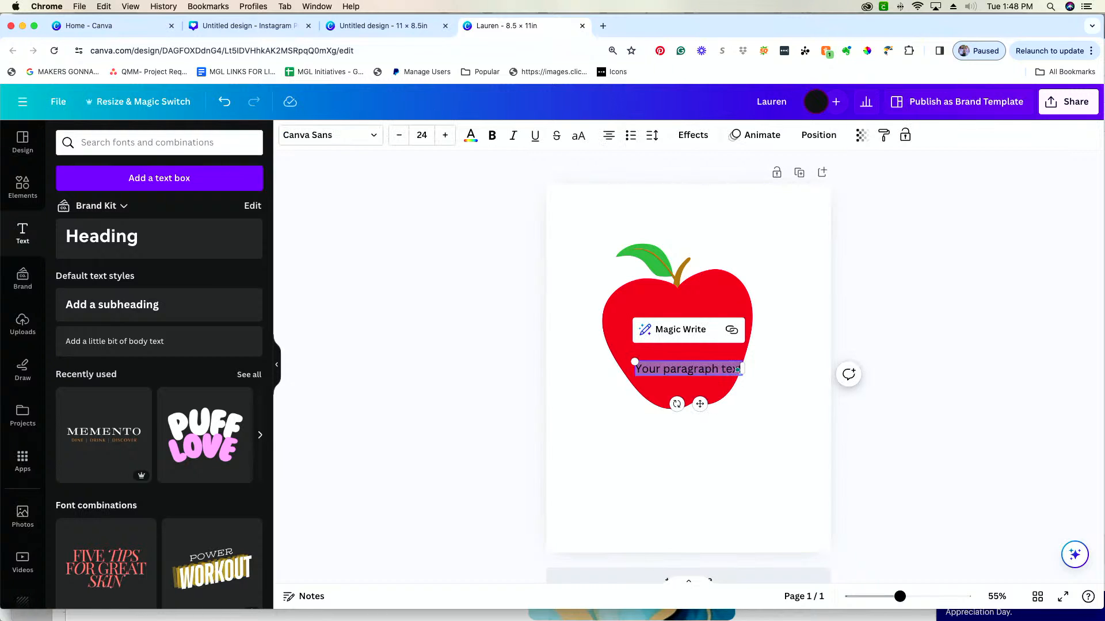
left_click_drag(701, 405, 712, 499)
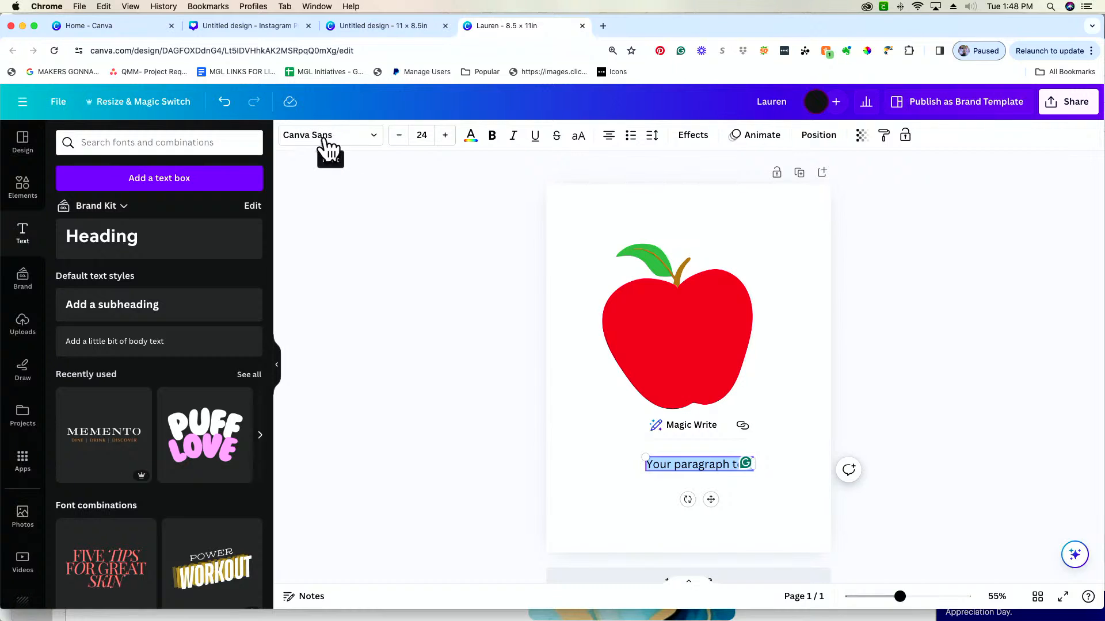
Browse the ready-made font combinations and the list of fonts available for the selected text
scroll(177, 485, "down", 15)
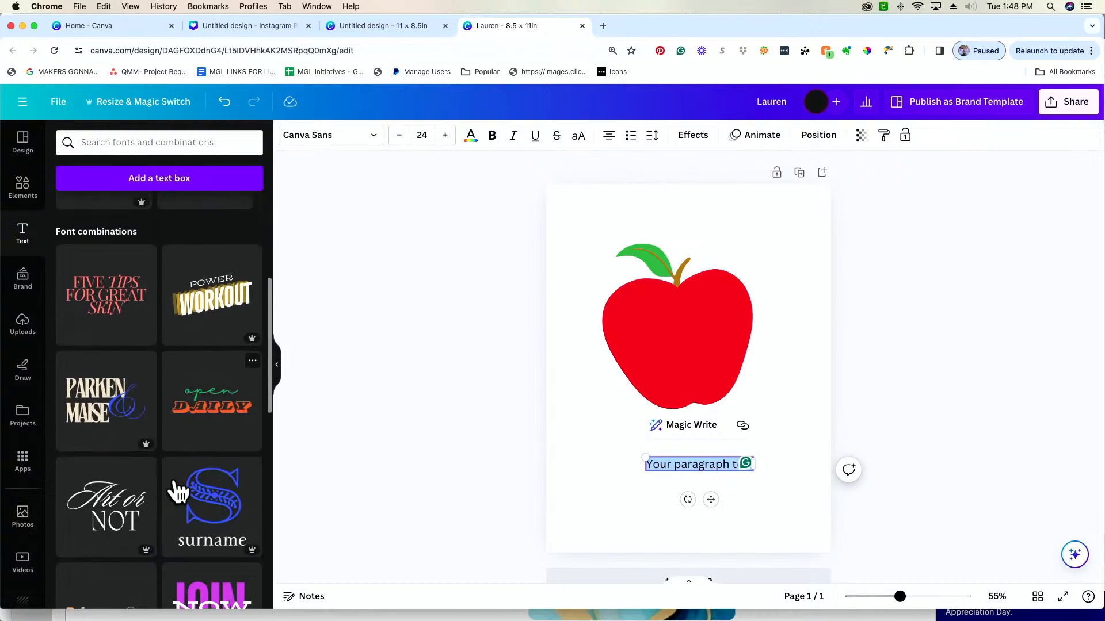
scroll(179, 492, "down", 5)
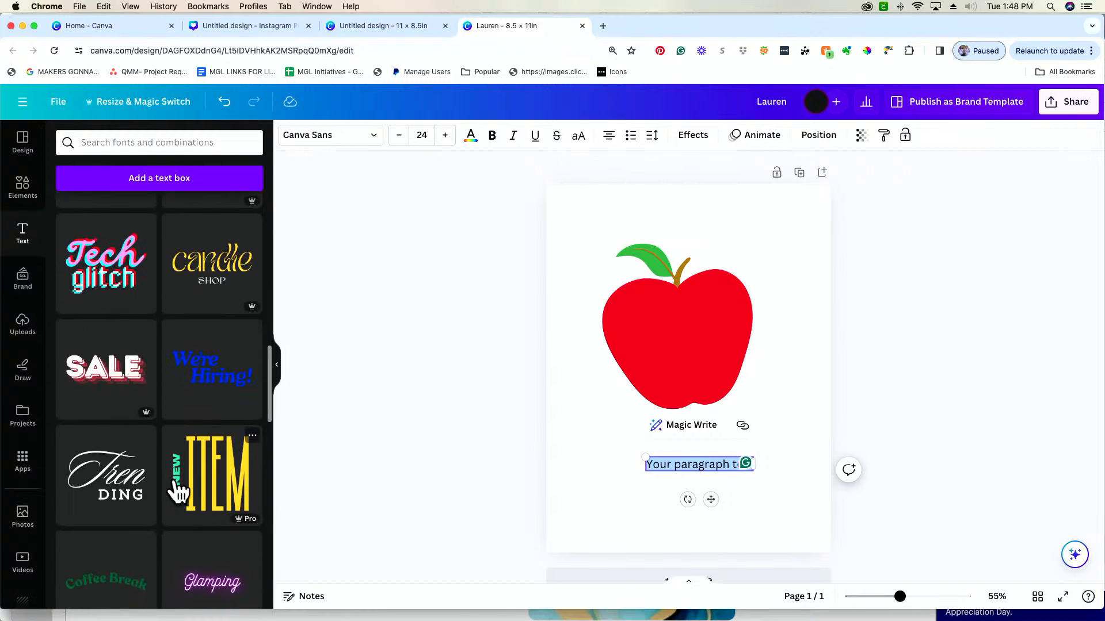
scroll(178, 492, "up", 15)
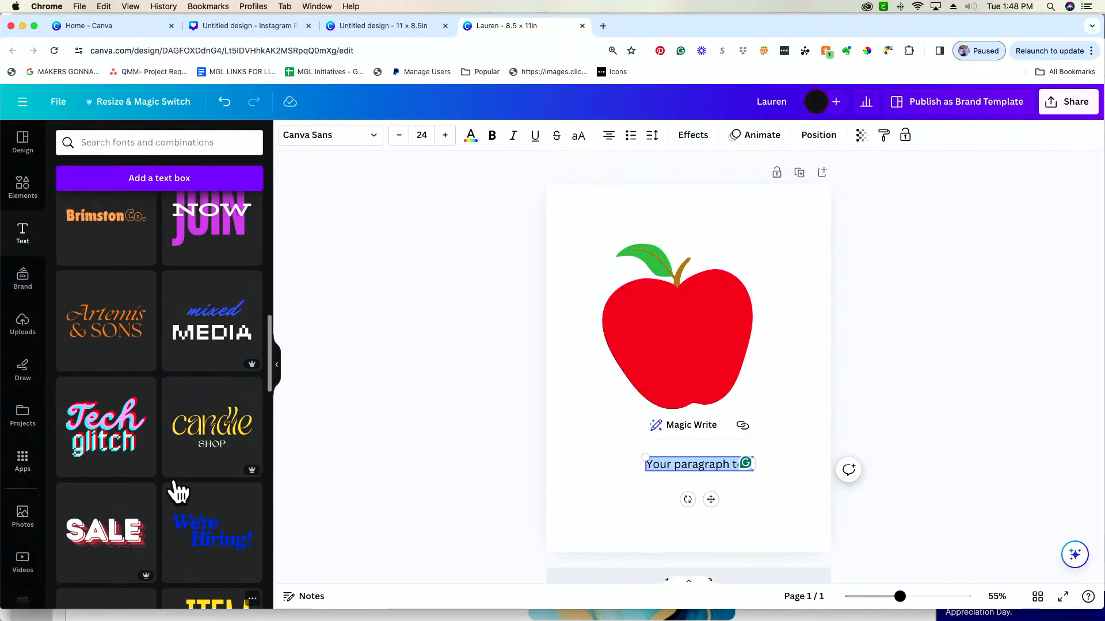
scroll(174, 477, "up", 8)
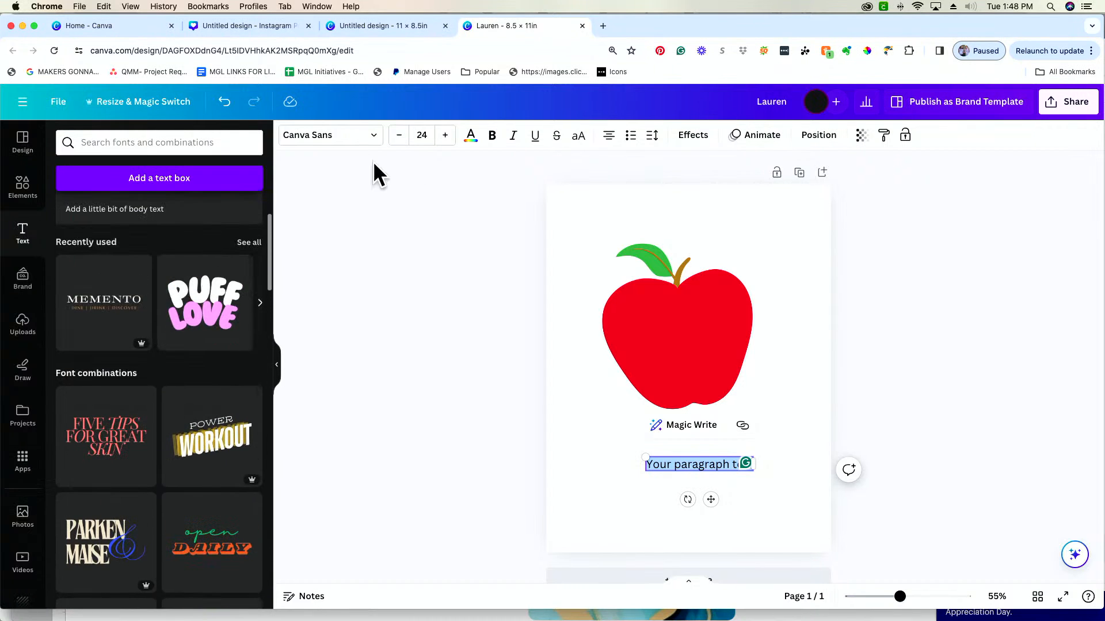
left_click(346, 144)
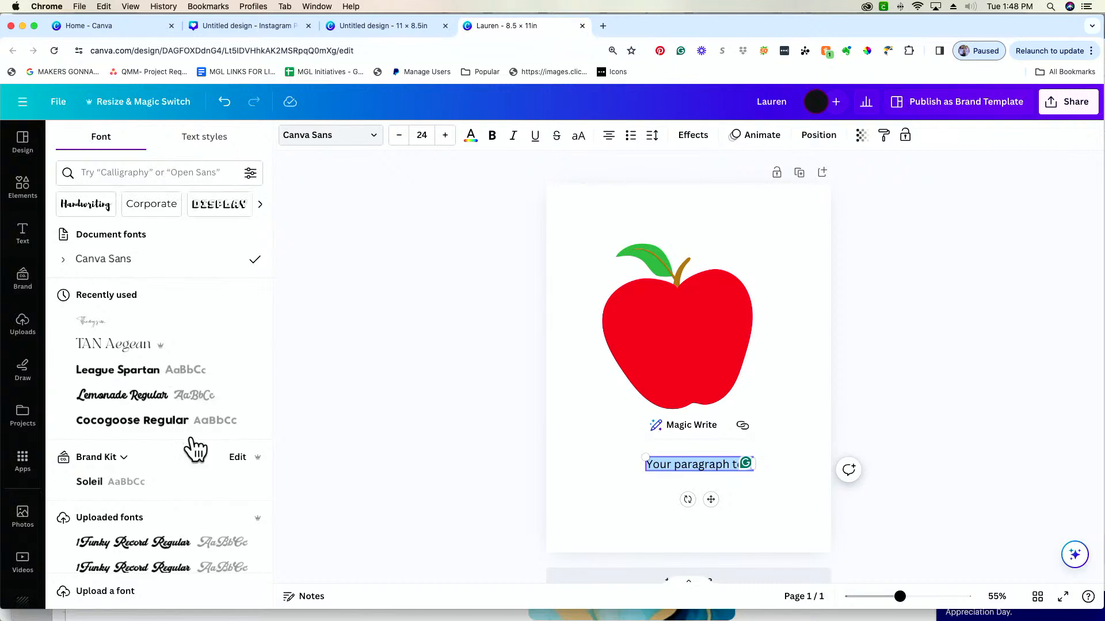
scroll(175, 483, "down", 10)
scroll(179, 483, "up", 10)
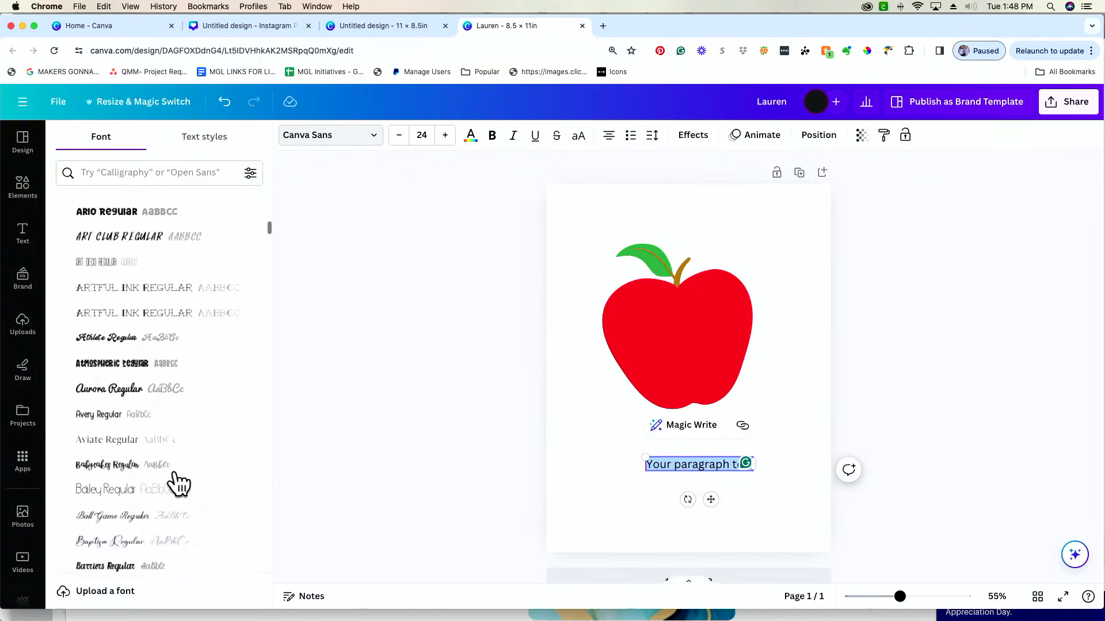
scroll(176, 482, "up", 3)
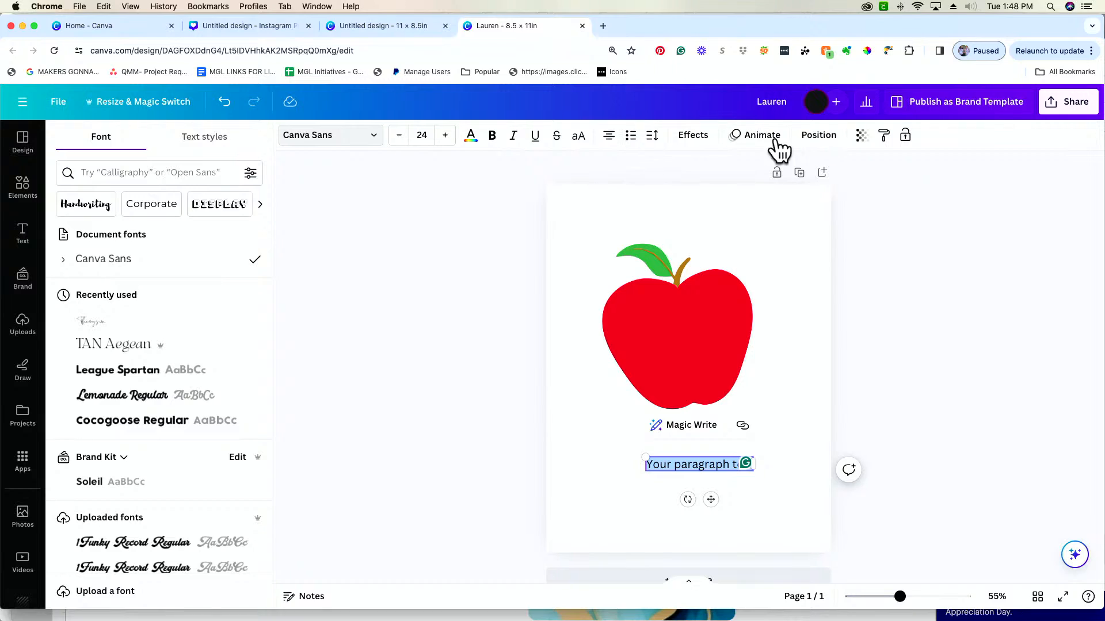
Justify the paragraph text, view its spacing options and enlarge it to font size 39.9
left_click(610, 142)
left_click(652, 138)
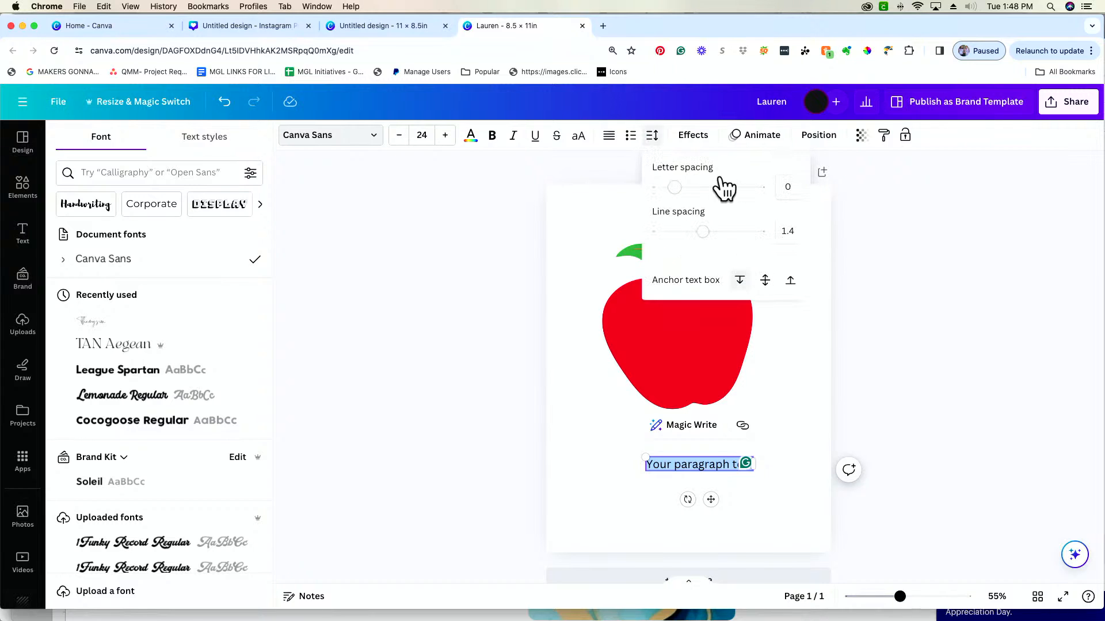
left_click(680, 136)
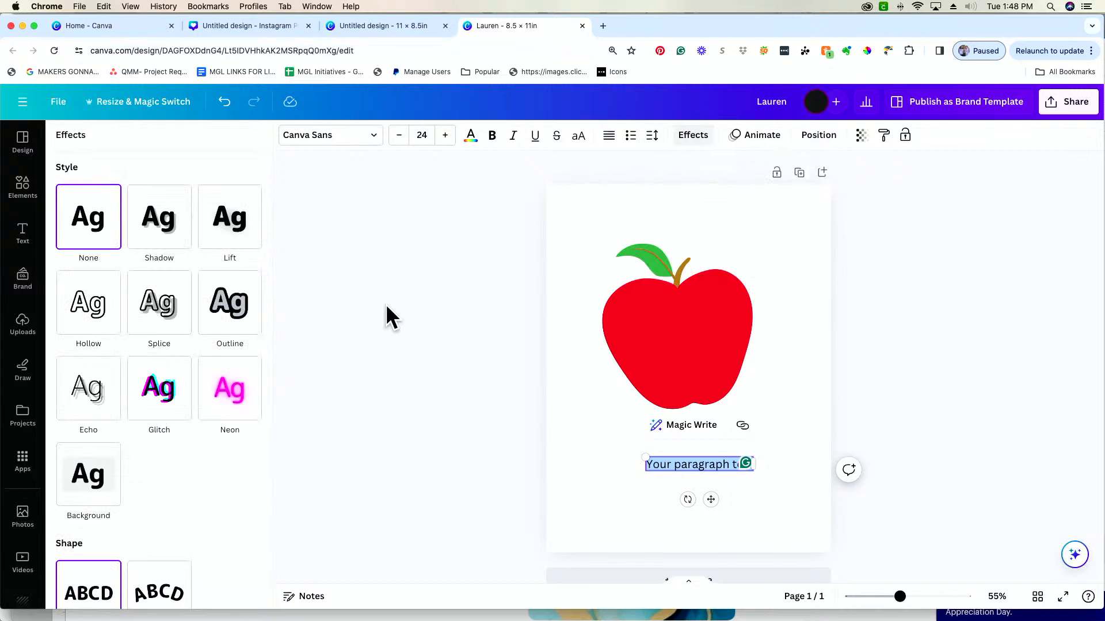
left_click_drag(643, 457, 575, 439)
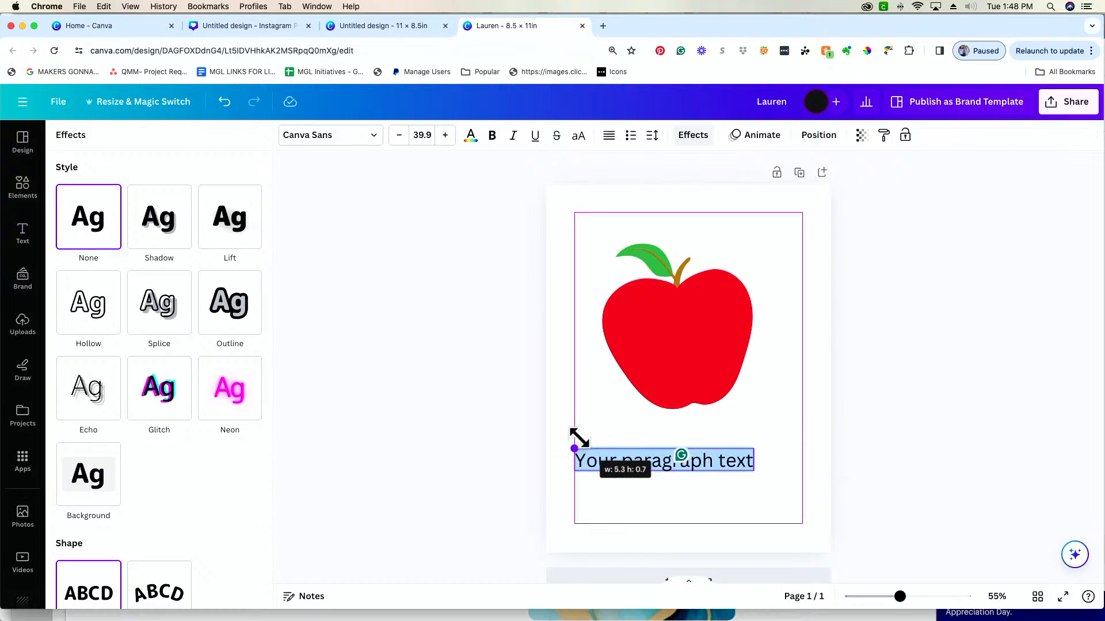
Try the Splice, Outline and Lift effects on the paragraph text
left_click(156, 323)
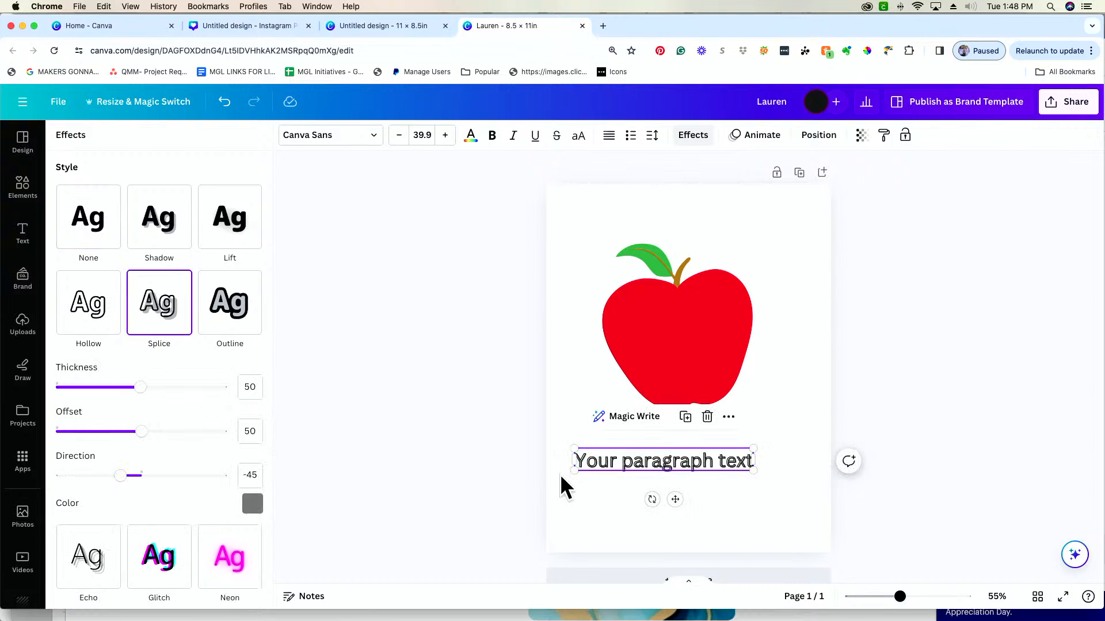
left_click(230, 322)
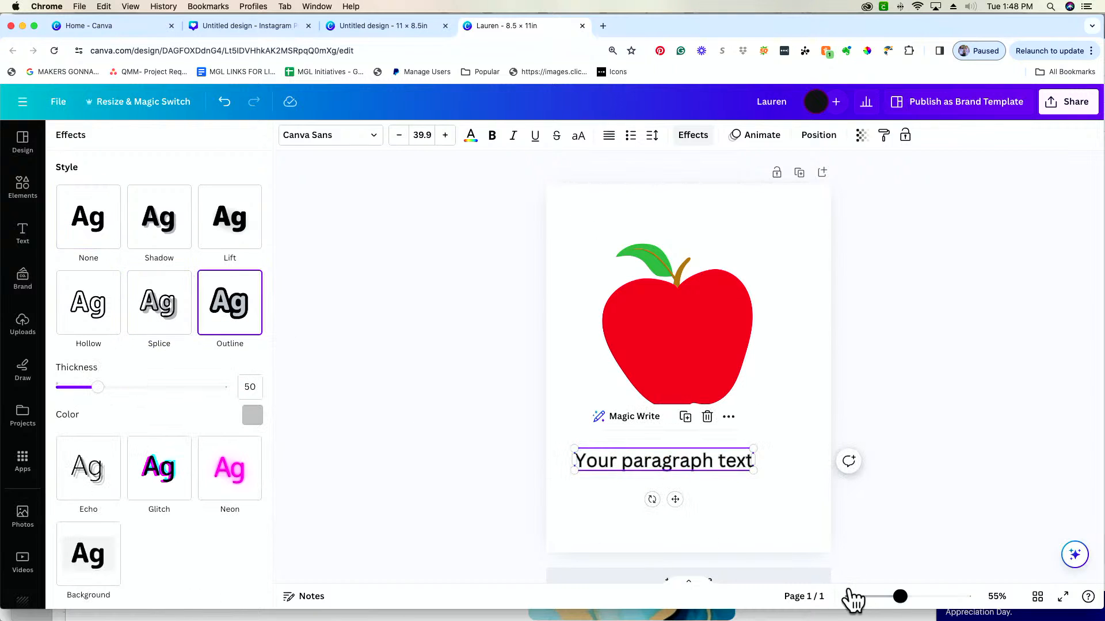
left_click_drag(900, 597, 926, 597)
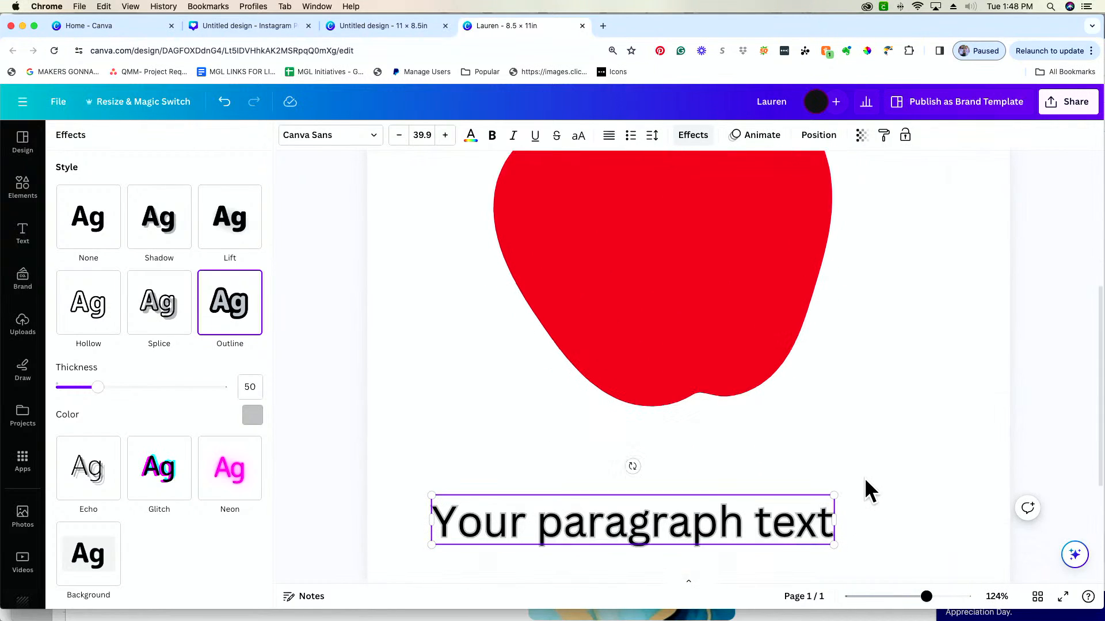
scroll(865, 479, "down", 2)
left_click(167, 305)
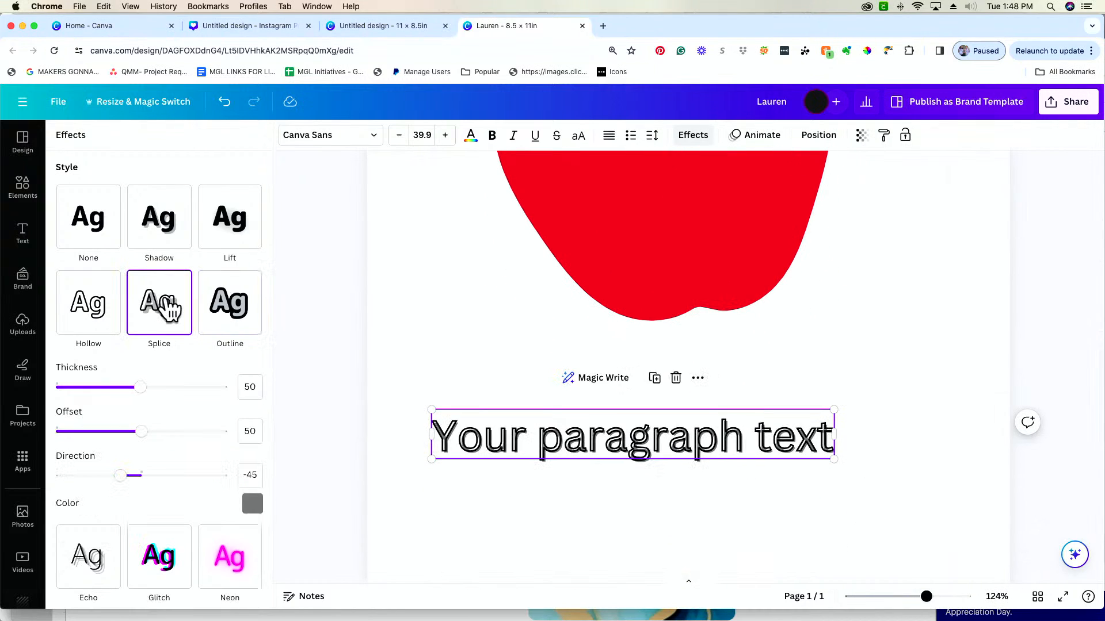
left_click(233, 247)
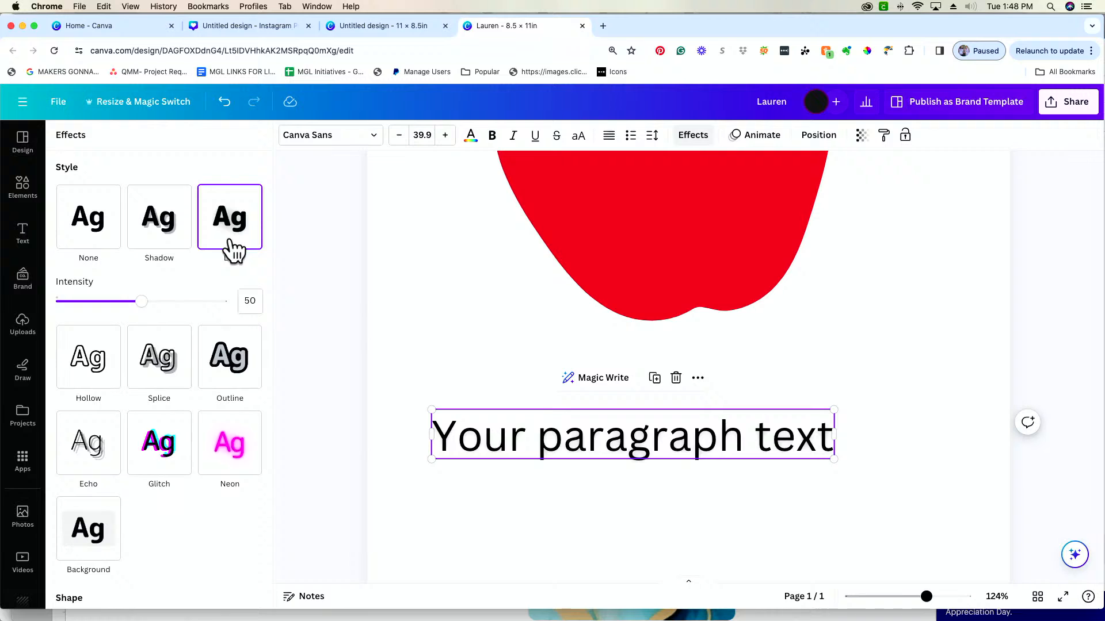
Apply the Shadow effect to the paragraph text and deselect it
left_click(156, 239)
left_click(790, 535)
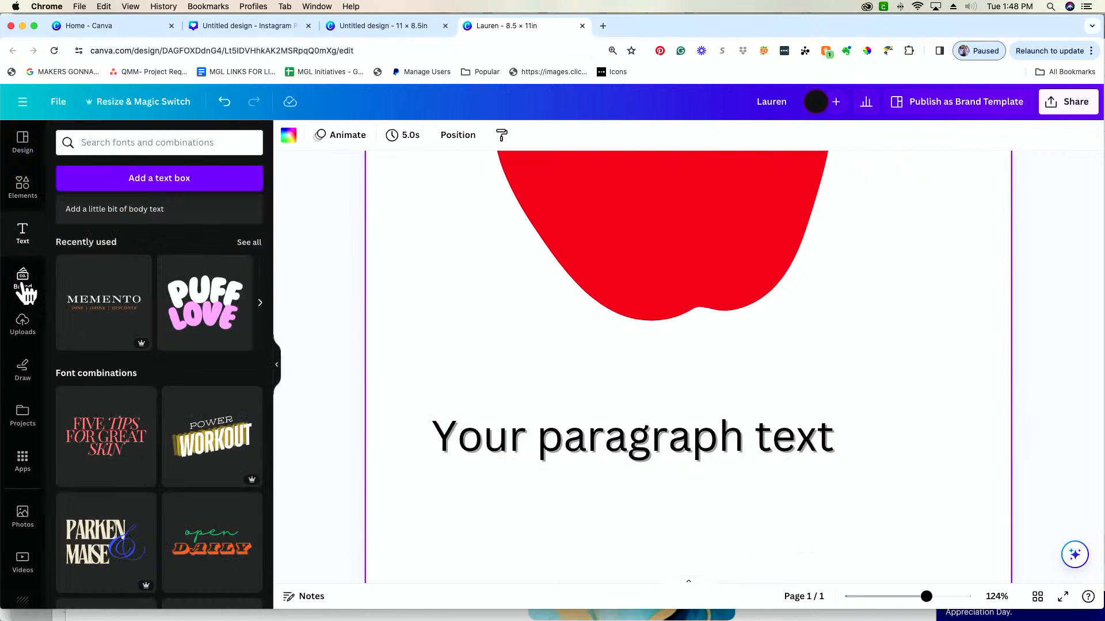
Browse the images in the uploads library
left_click(26, 331)
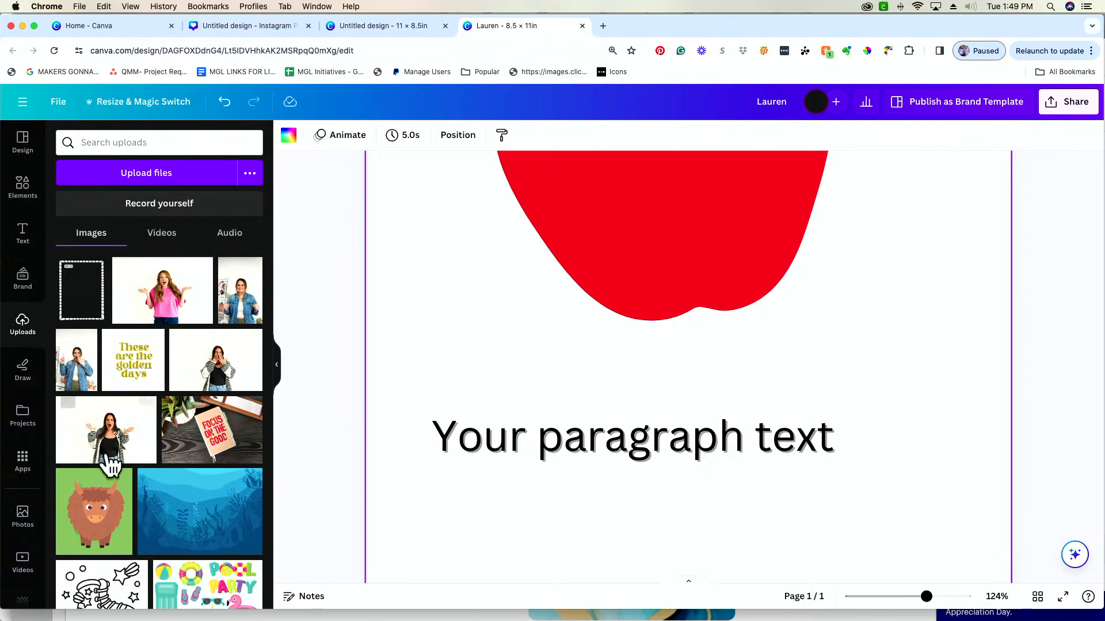
scroll(154, 527, "down", 5)
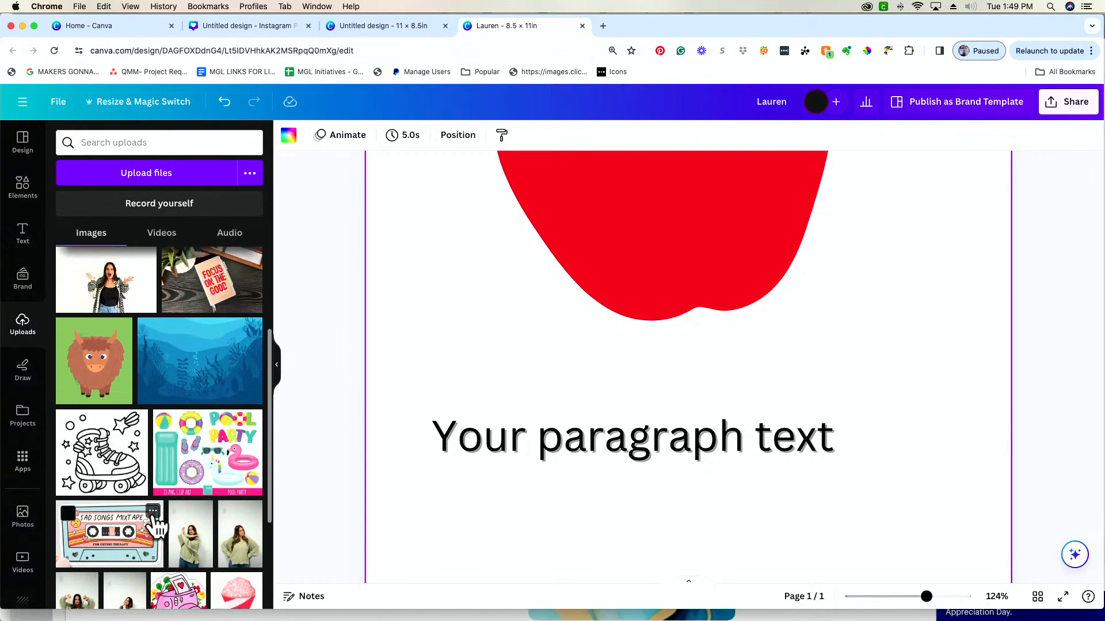
scroll(158, 527, "up", 3)
scroll(157, 527, "up", 2)
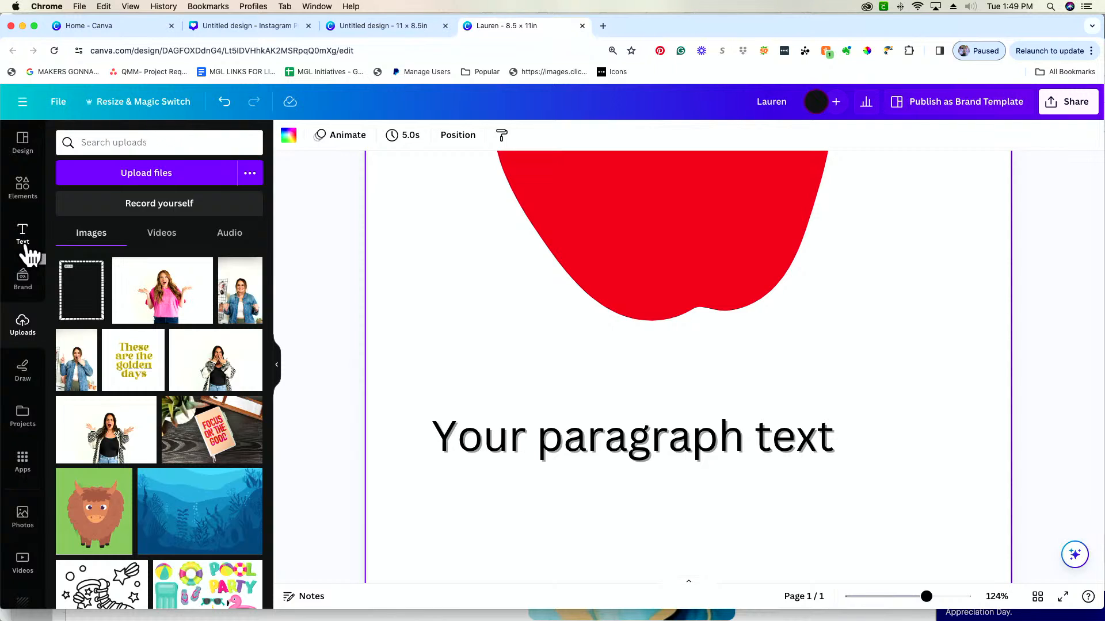
Draw a looping freehand arrow across the paragraph text with the red marker
left_click(28, 374)
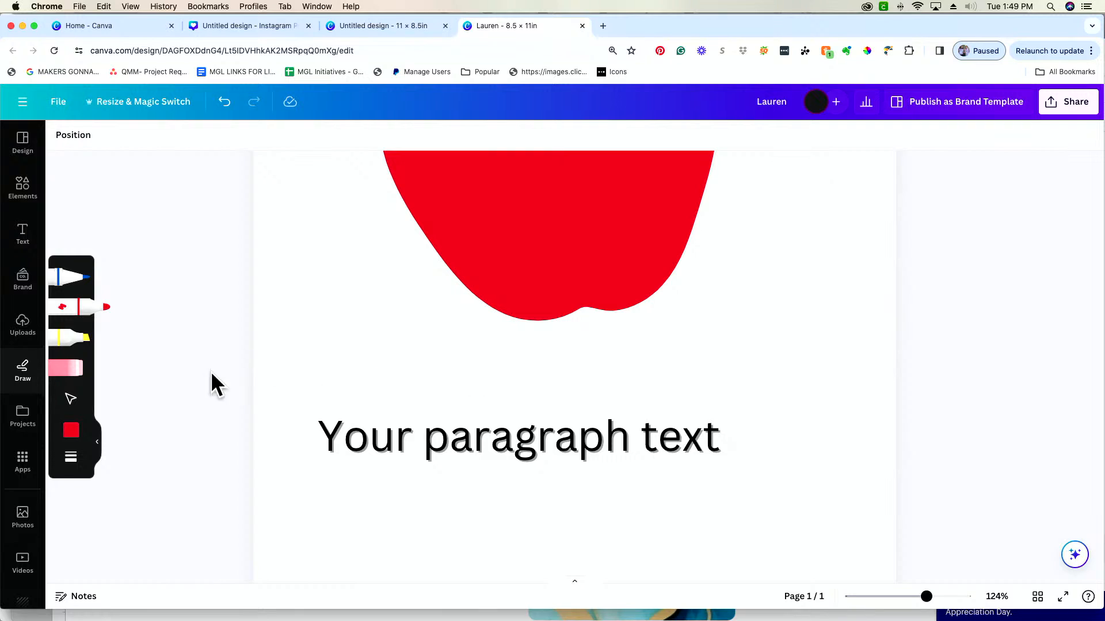
mouse_move(296, 344)
left_mouse_down()
mouse_move(423, 372)
mouse_move(425, 392)
mouse_move(523, 519)
mouse_move(722, 429)
left_mouse_up()
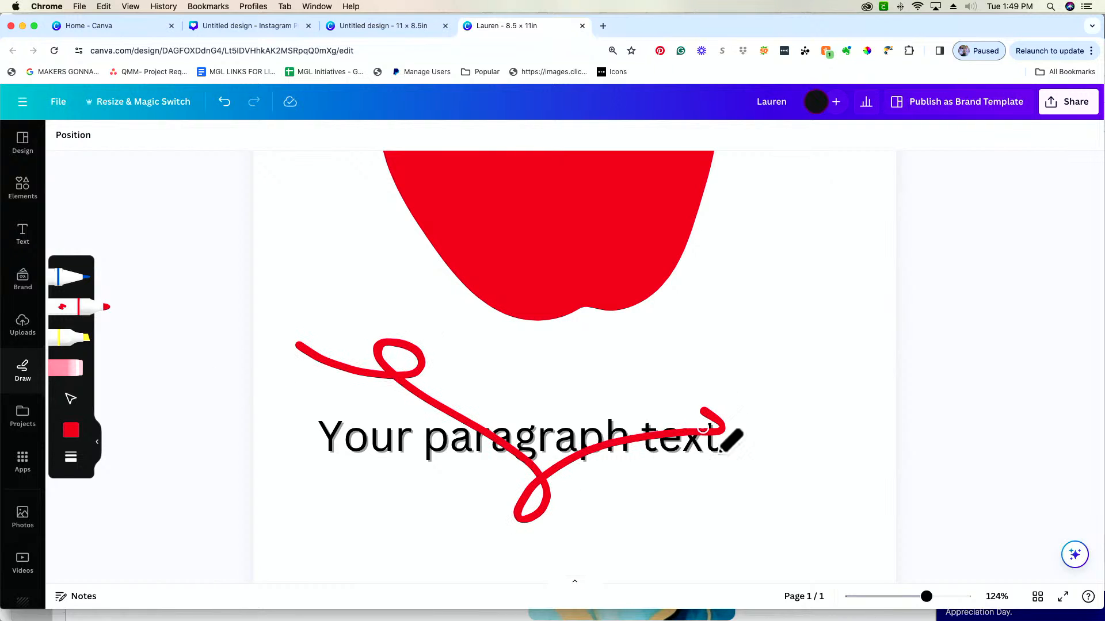
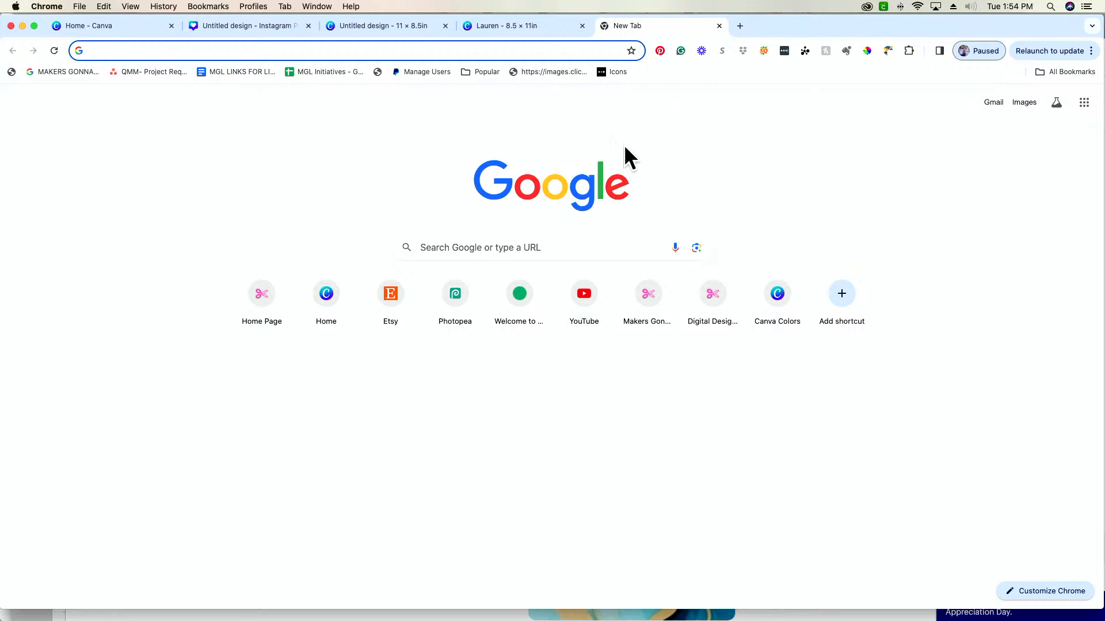
Open the Makers Gonna Learn website in the browser and go to its cut files library
type("maker")
key("Return")
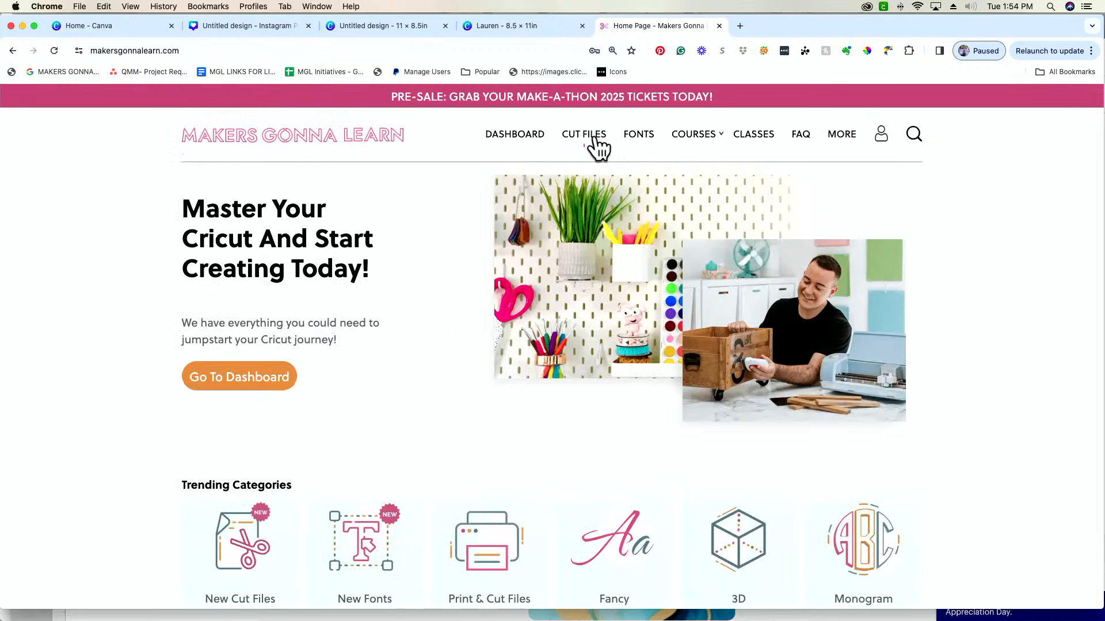
left_click(595, 138)
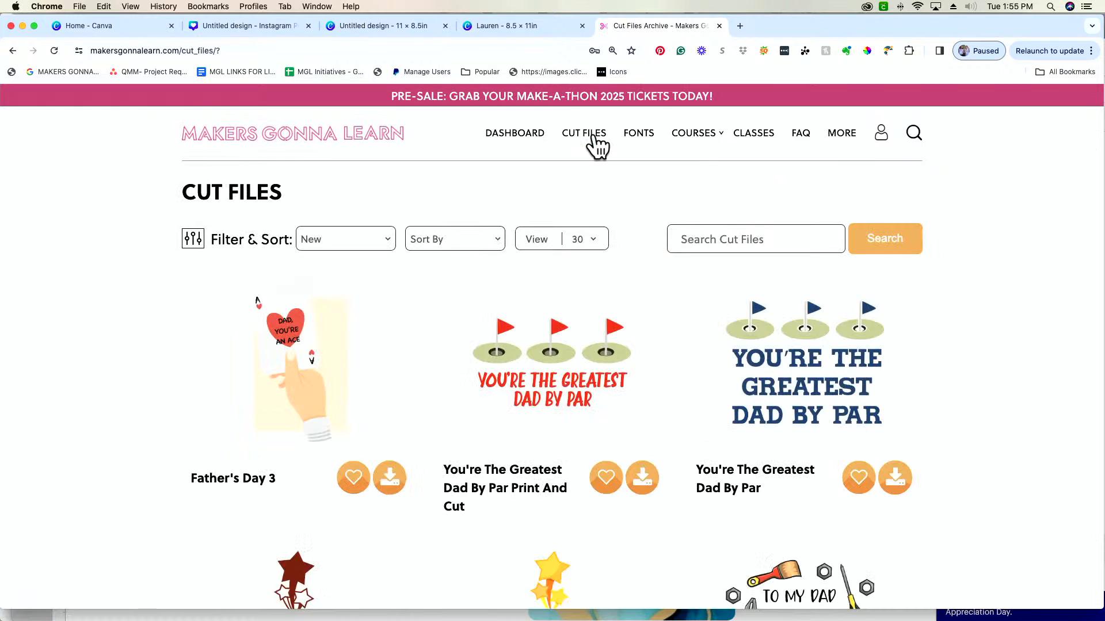
Browse the newest designs in the cut files library for one to download
scroll(57, 346, "down", 2)
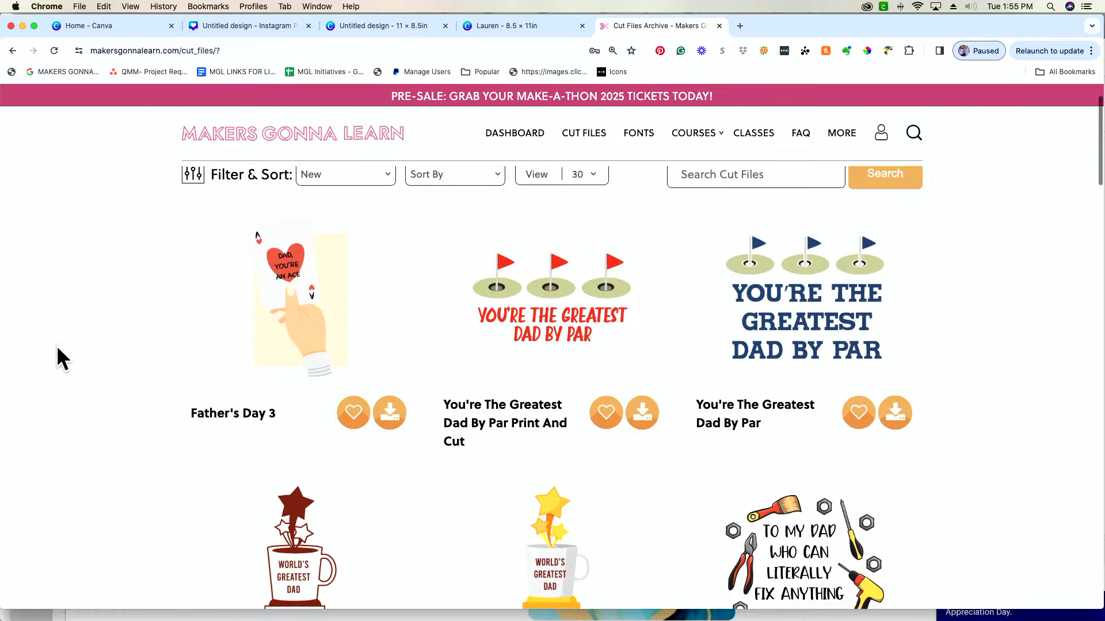
scroll(57, 347, "down", 5)
scroll(58, 349, "down", 10)
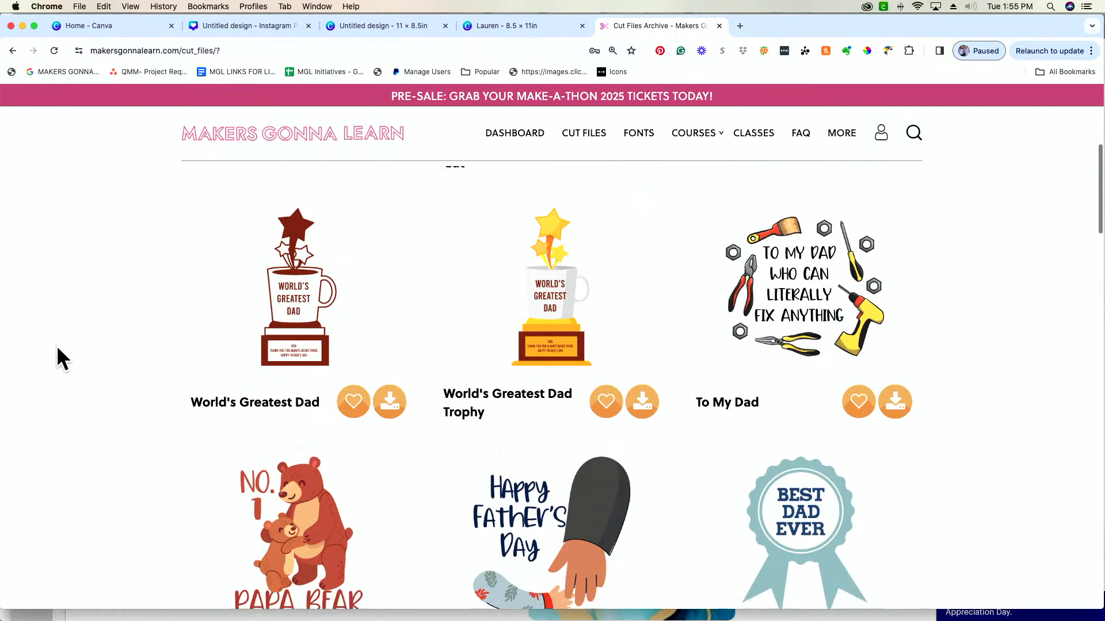
scroll(57, 347, "down", 8)
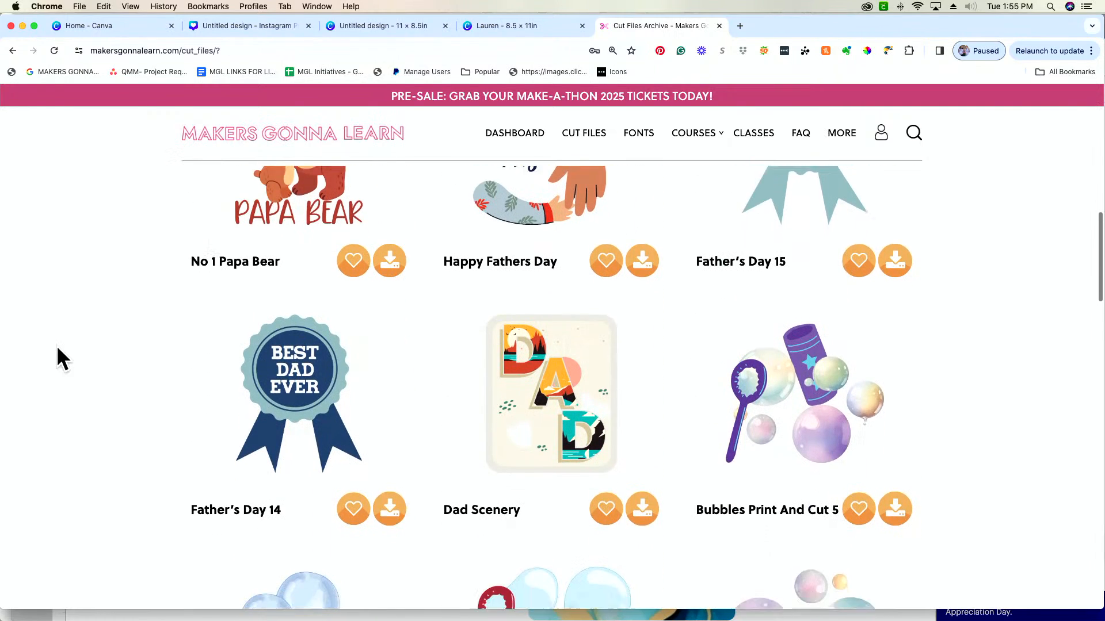
scroll(57, 347, "down", 4)
scroll(57, 347, "up", 20)
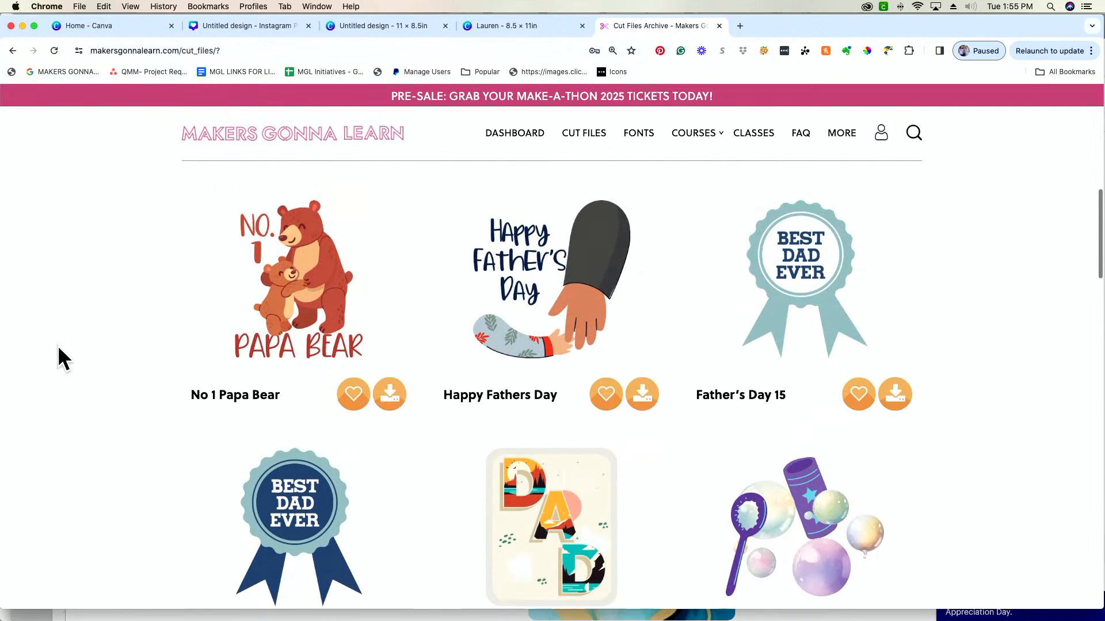
scroll(58, 346, "up", 3)
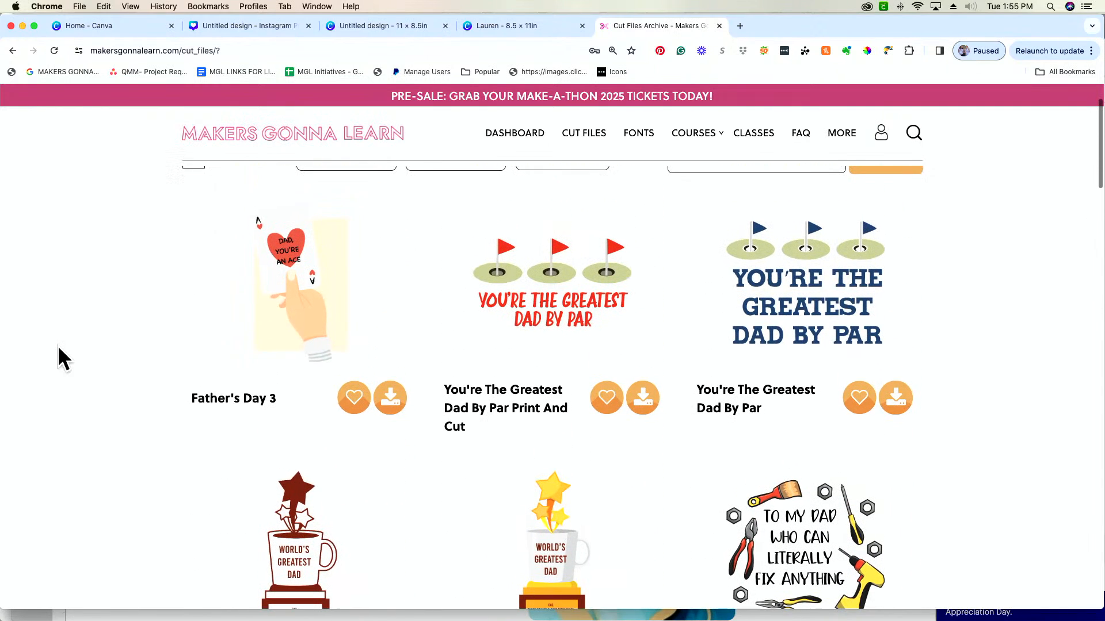
scroll(265, 371, "down", 2)
scroll(264, 364, "up", 3)
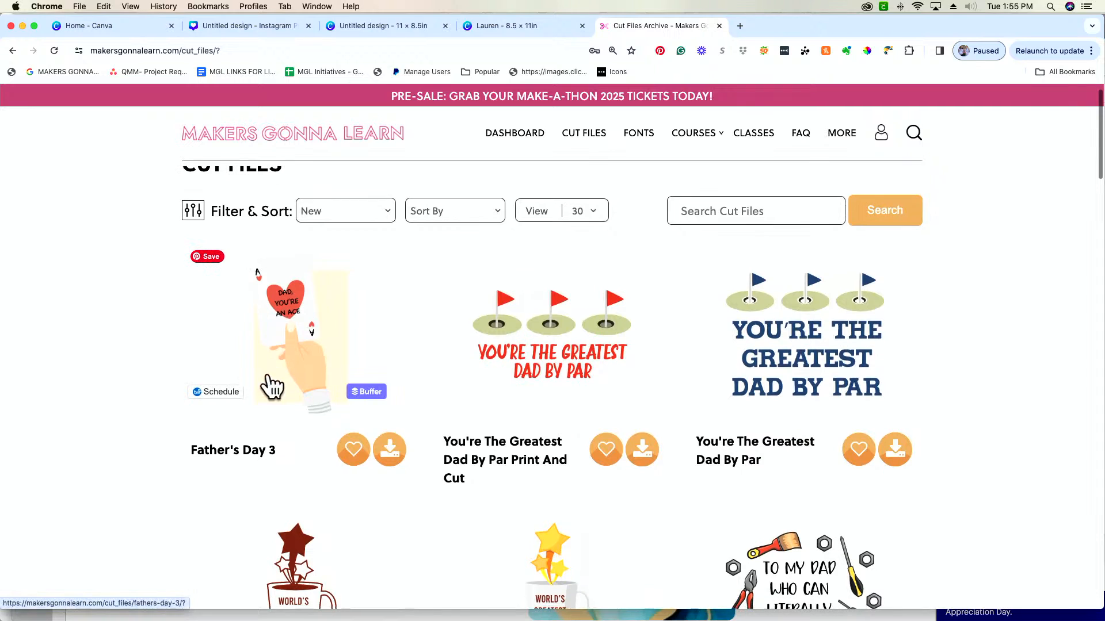
Download the Father's Day 3 cut file, unpack fathers-day-342.zip in the Downloads folder and return to the browser
left_click(392, 454)
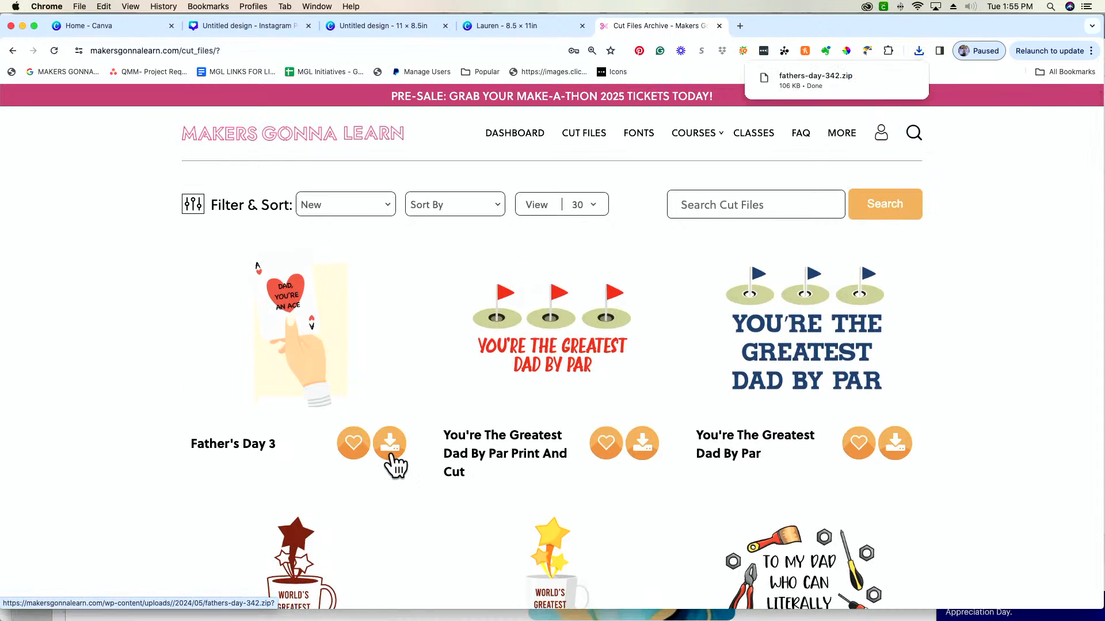
mouse_move(898, 77)
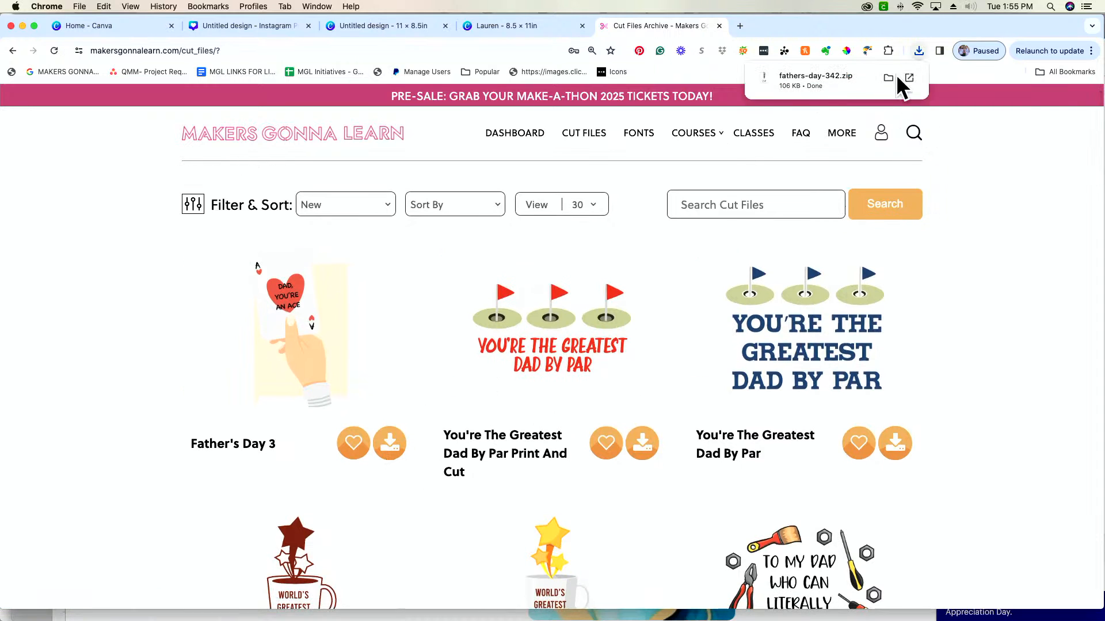
left_click(845, 90)
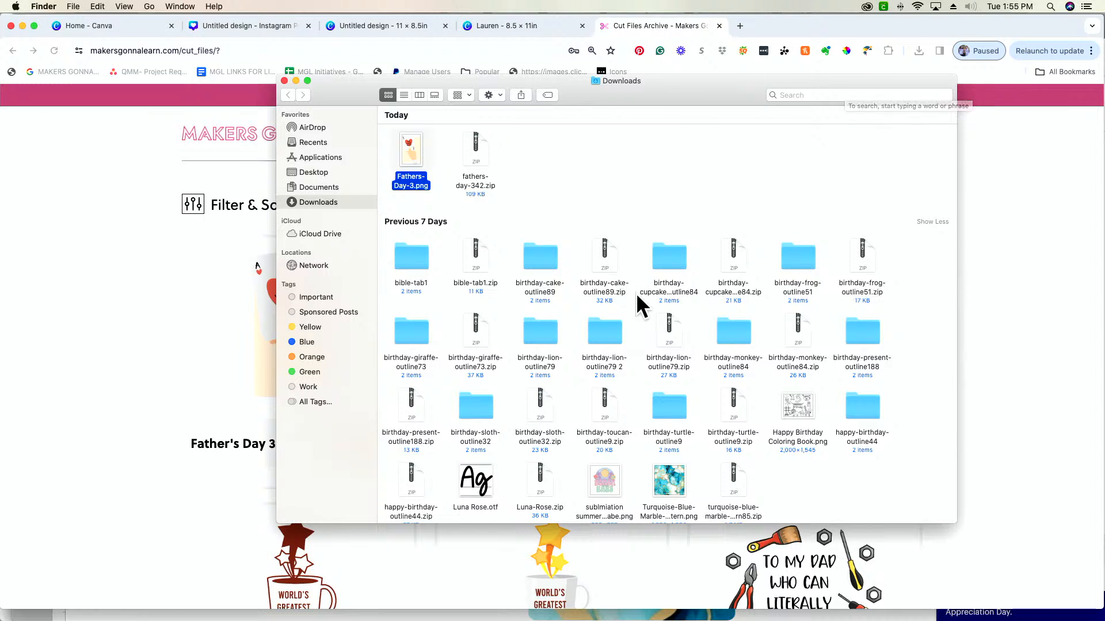
left_click(133, 209)
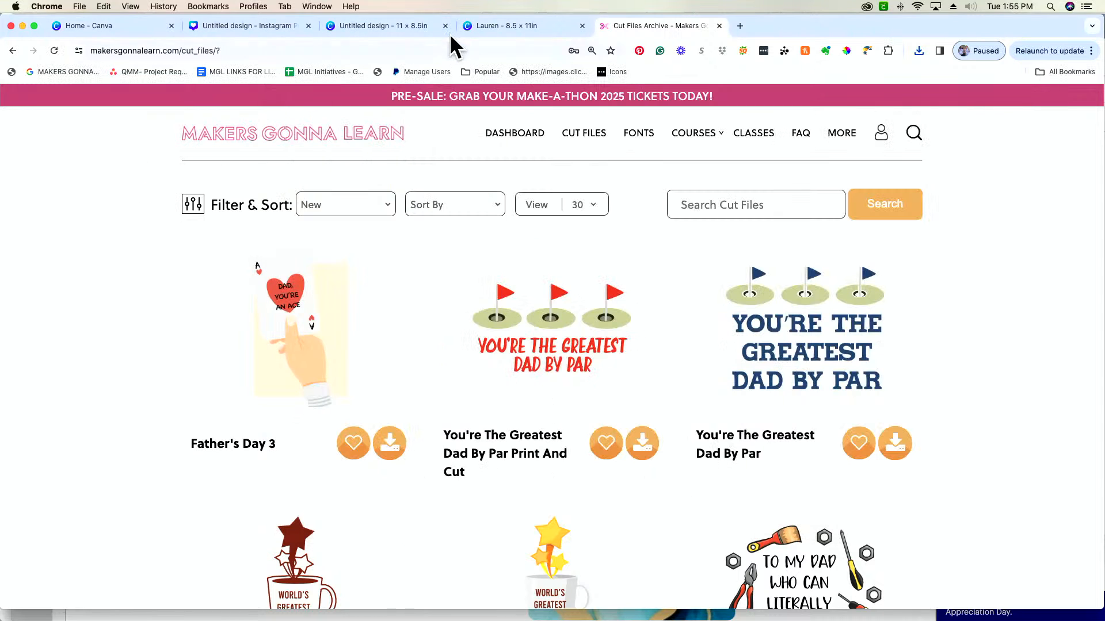
Switch back to the 8.5 × 11in Canva design and delete the red apple graphic from the page
left_click(503, 22)
left_click(710, 402)
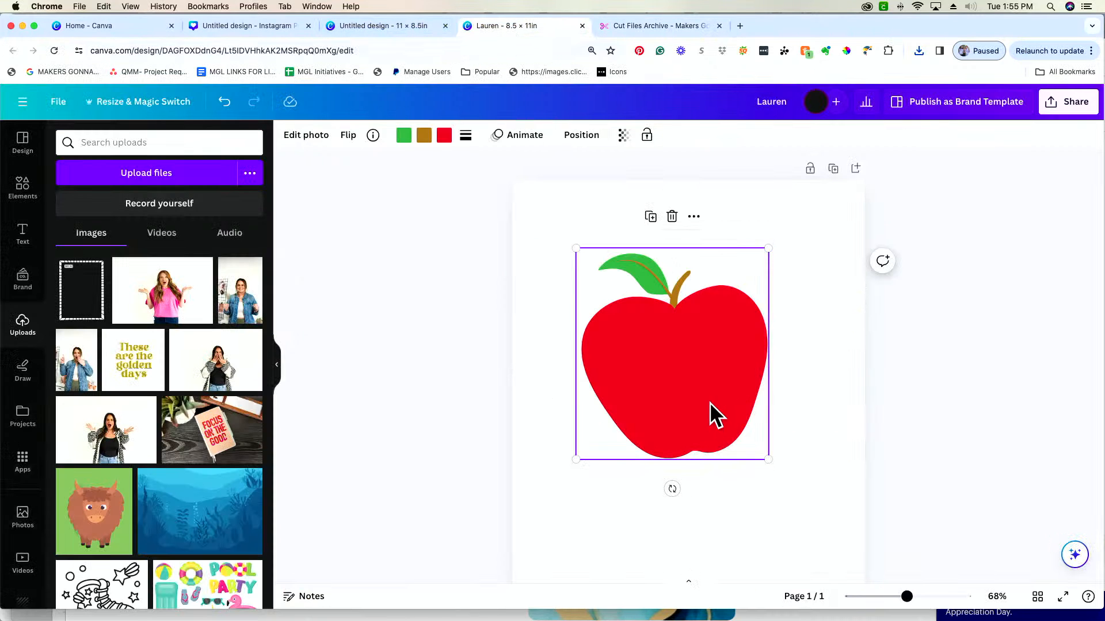
key("Delete")
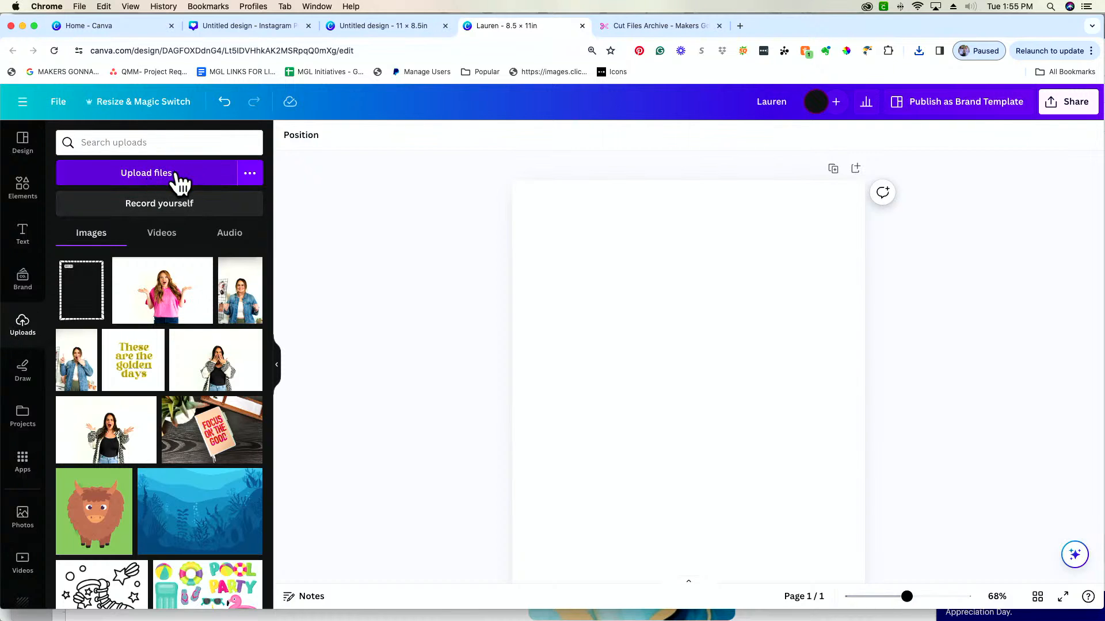
Upload Fathers-Day-3.png from the Downloads folder into the Canva uploads library
key("super+Tab")
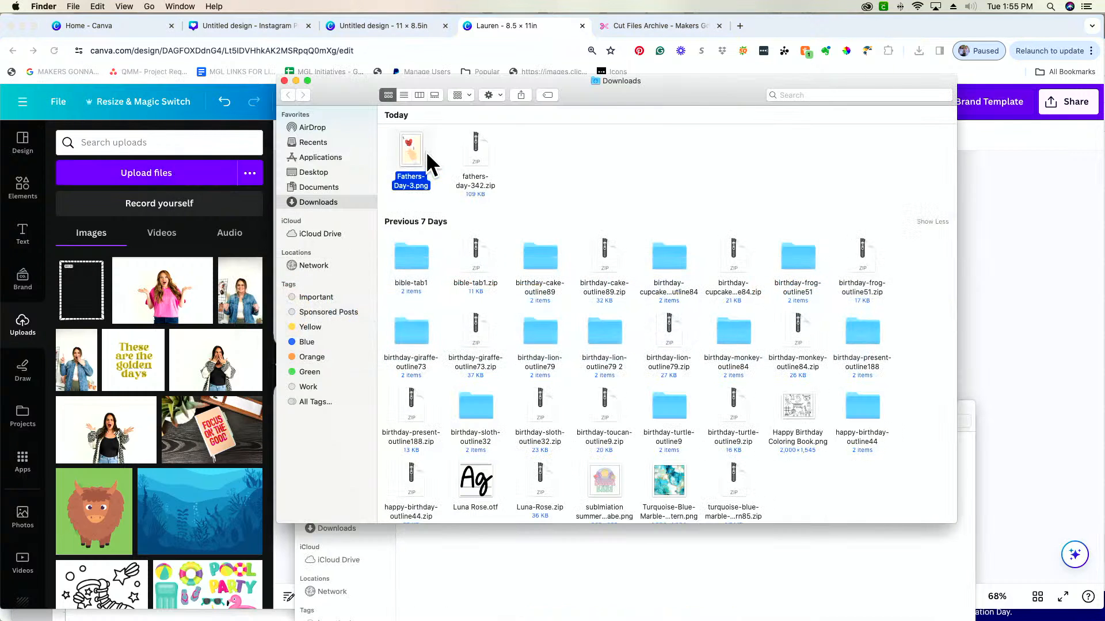
left_click_drag(413, 153, 172, 331)
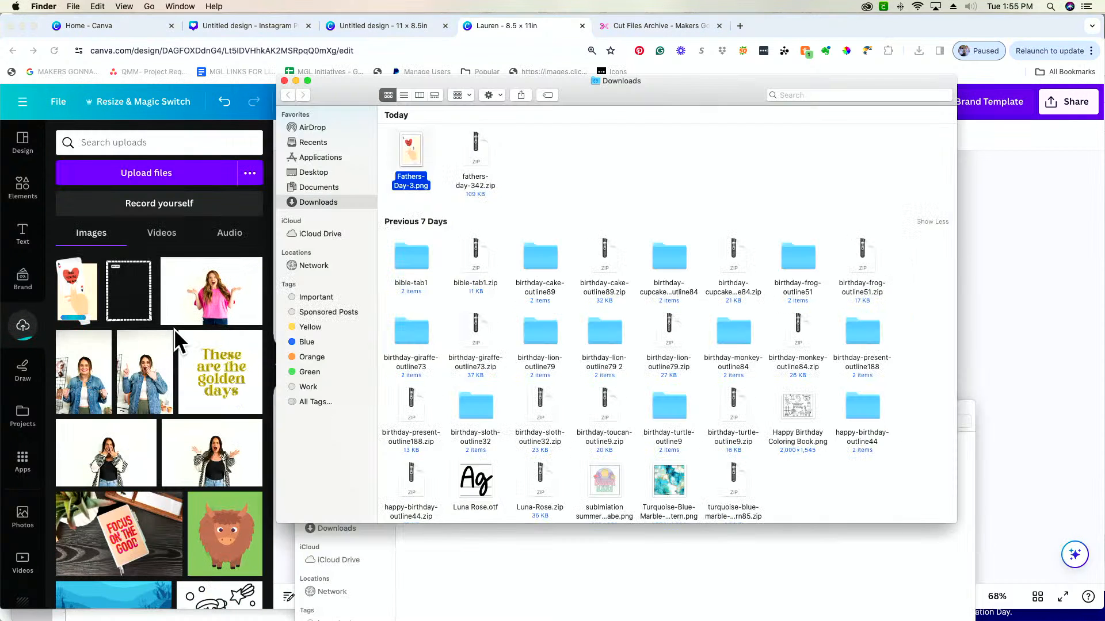
left_click(22, 326)
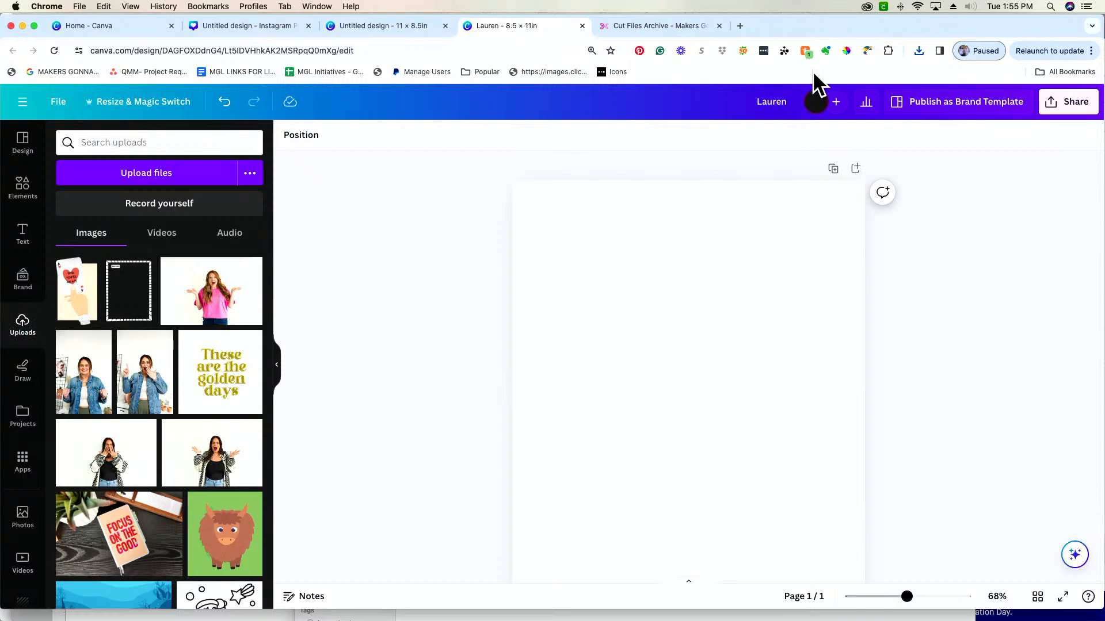
Capture a screenshot of the cut files web page and add it to the Canva uploads library
left_click(658, 25)
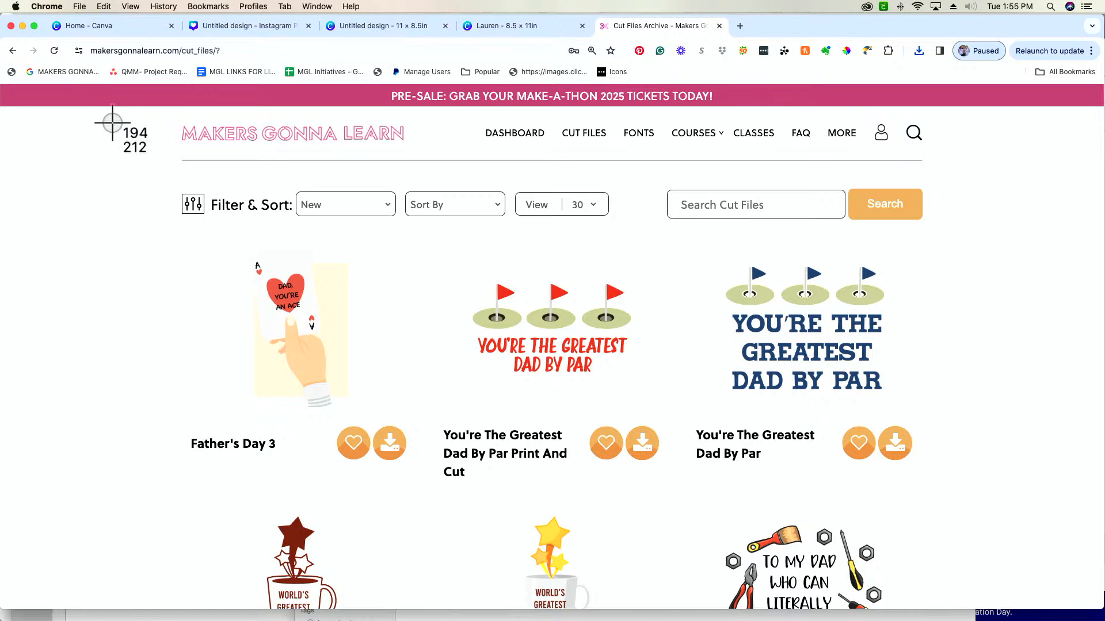
left_click_drag(125, 95, 981, 598)
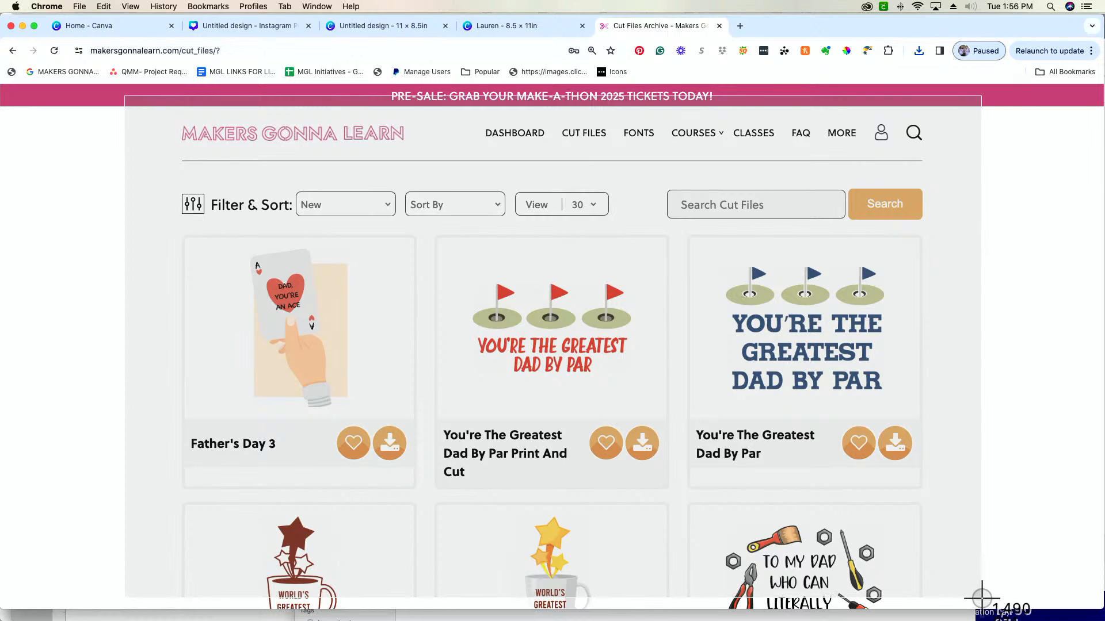
left_click_drag(982, 598, 981, 599)
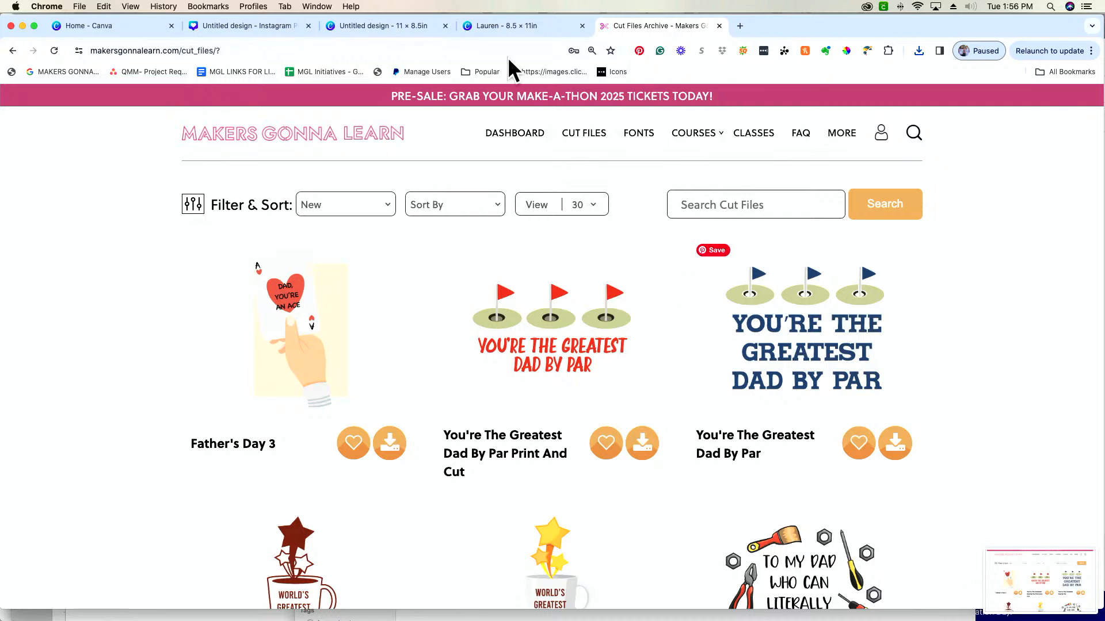
left_click(499, 23)
left_click_drag(1068, 611, 171, 402)
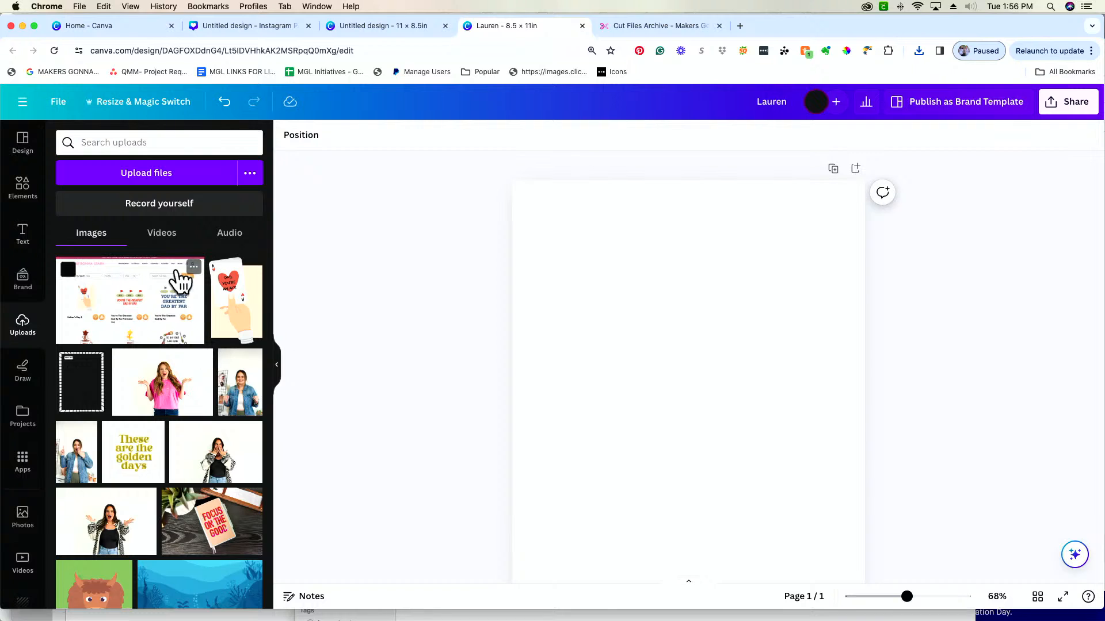
Move the uploaded web page screenshot to the trash, then revisit the cut files page and return to the design
left_click(193, 267)
left_click(257, 444)
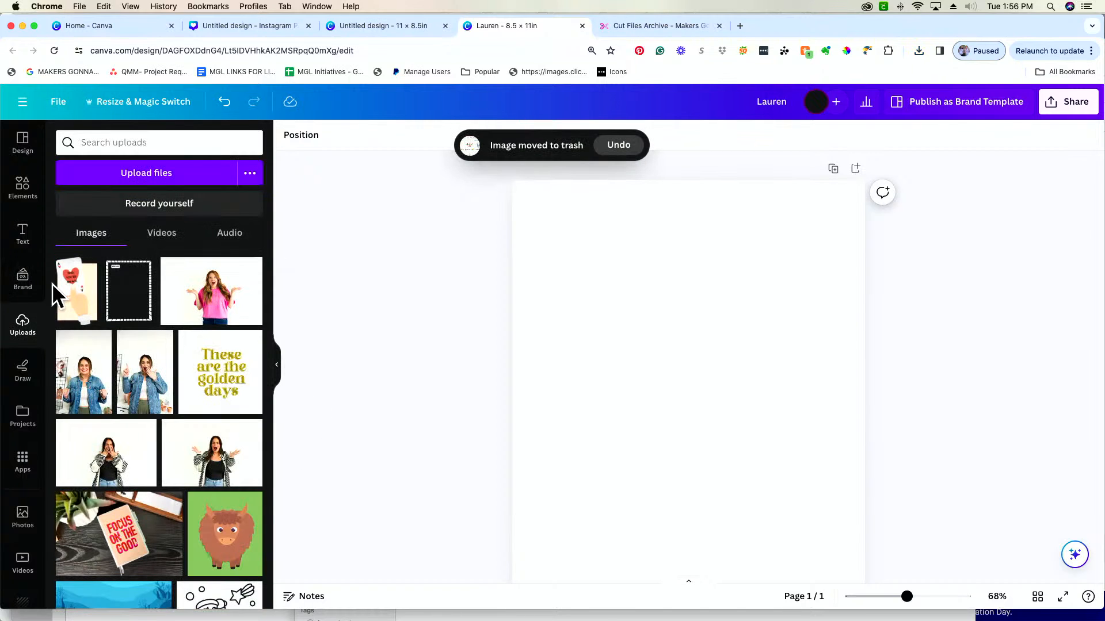
left_click(664, 26)
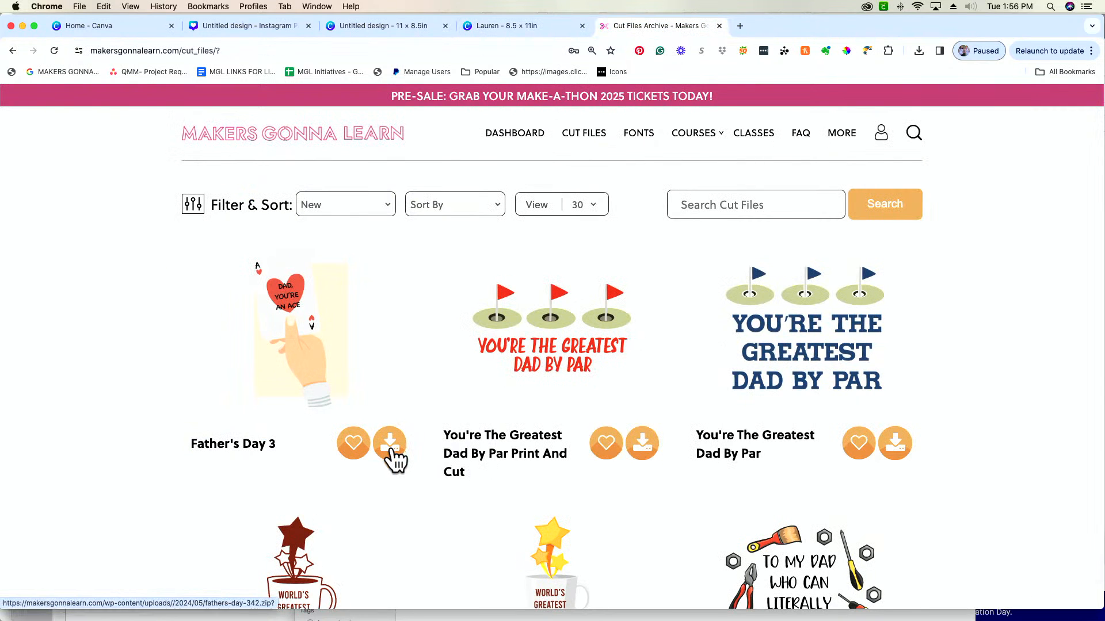
left_click(502, 25)
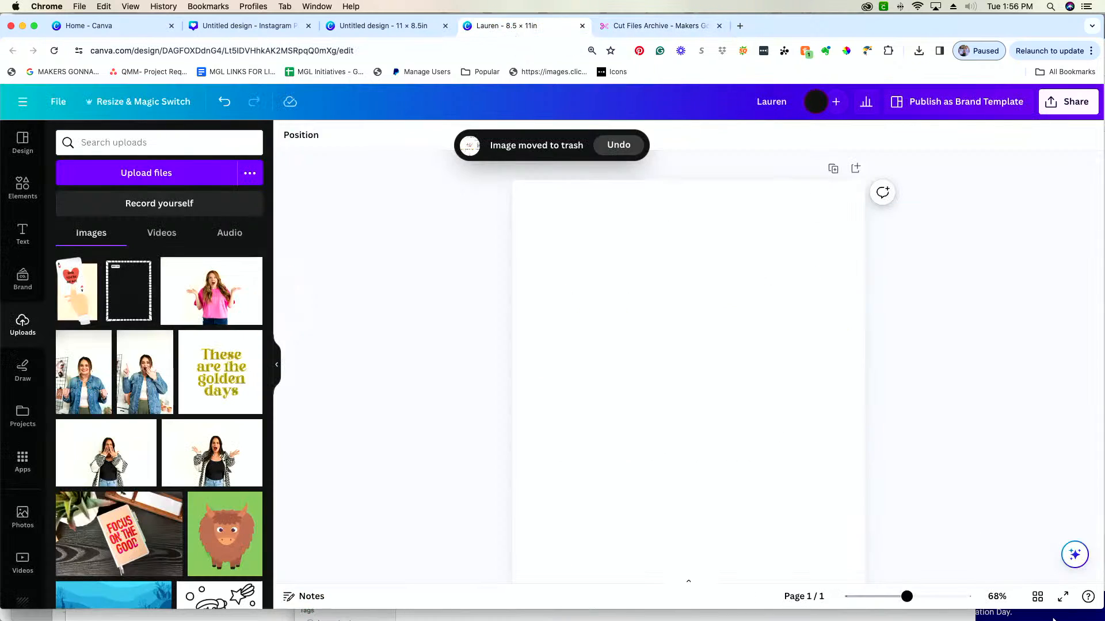
Place the uploaded Father's Day card image on the page, scale it down, reposition it and deselect it
left_click(77, 305)
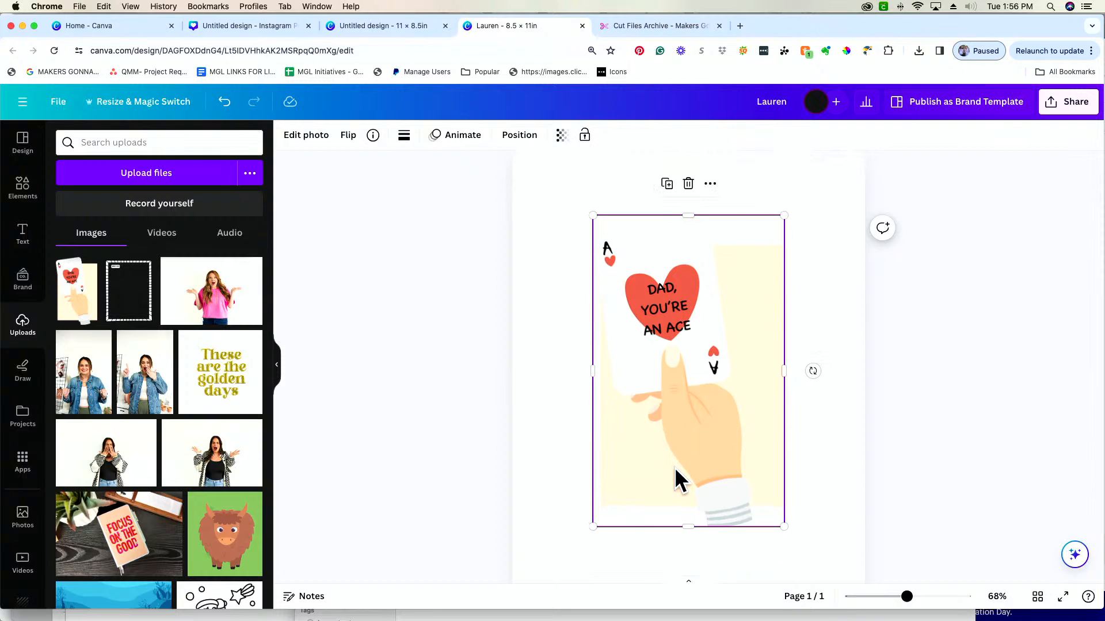
left_click_drag(595, 525, 635, 460)
mouse_move(668, 422)
left_mouse_down()
mouse_move(643, 414)
mouse_move(658, 413)
left_mouse_up()
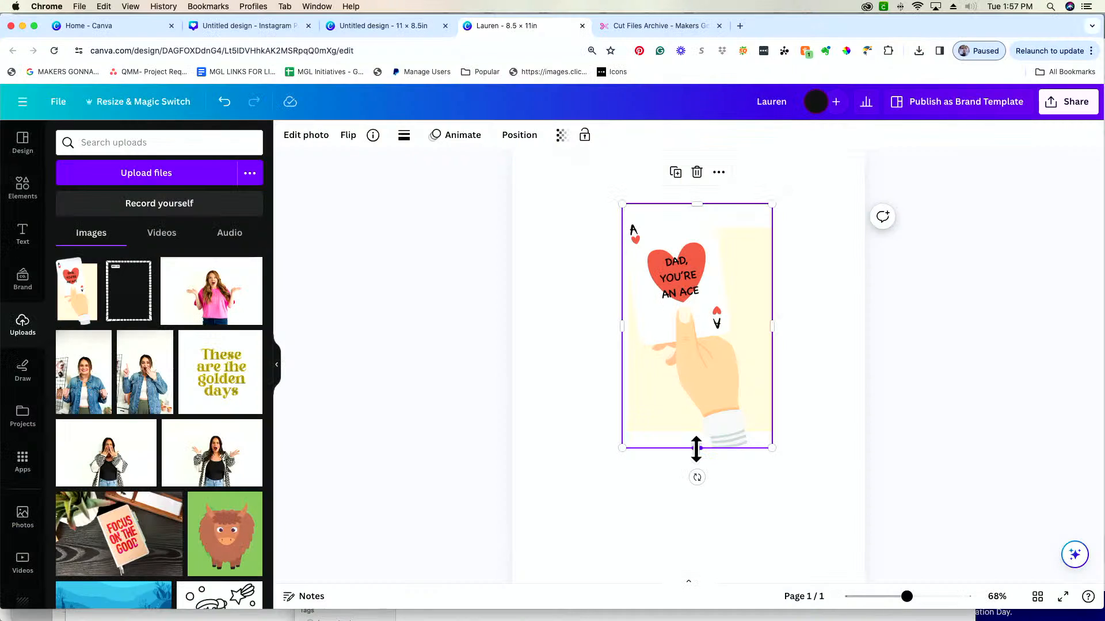
mouse_move(696, 449)
left_mouse_down()
mouse_move(693, 345)
mouse_move(694, 471)
mouse_move(696, 362)
mouse_move(705, 444)
mouse_move(708, 365)
mouse_move(713, 447)
left_mouse_up()
left_click_drag(774, 326, 772, 326)
left_click(810, 340)
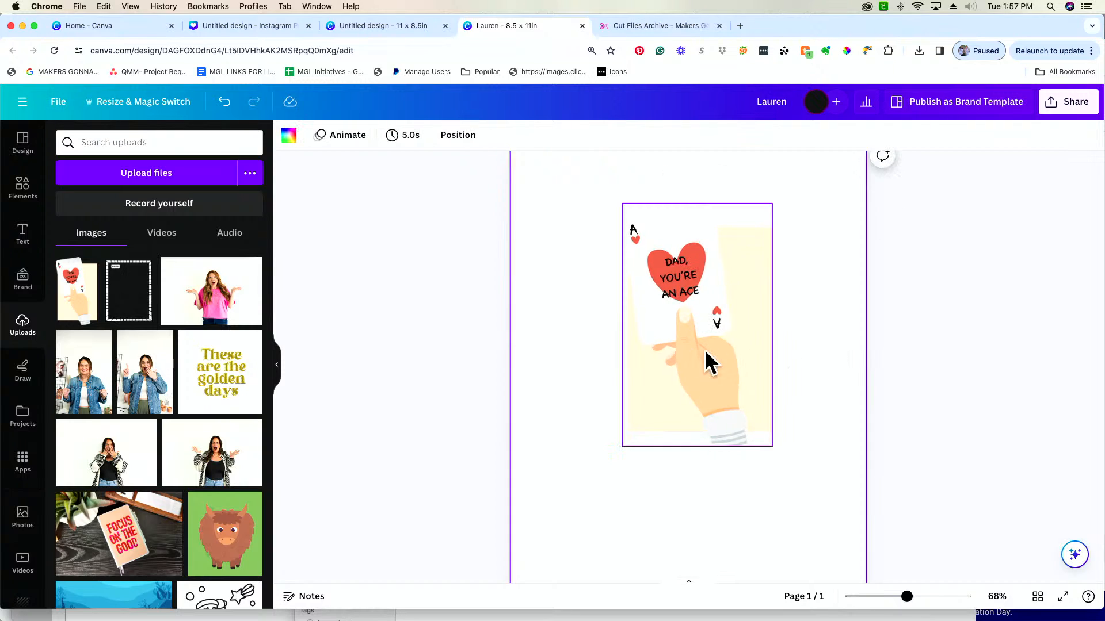
Delete the resized card image and place a fresh copy of the Father's Day upload on the page
left_click(737, 352)
key("Delete")
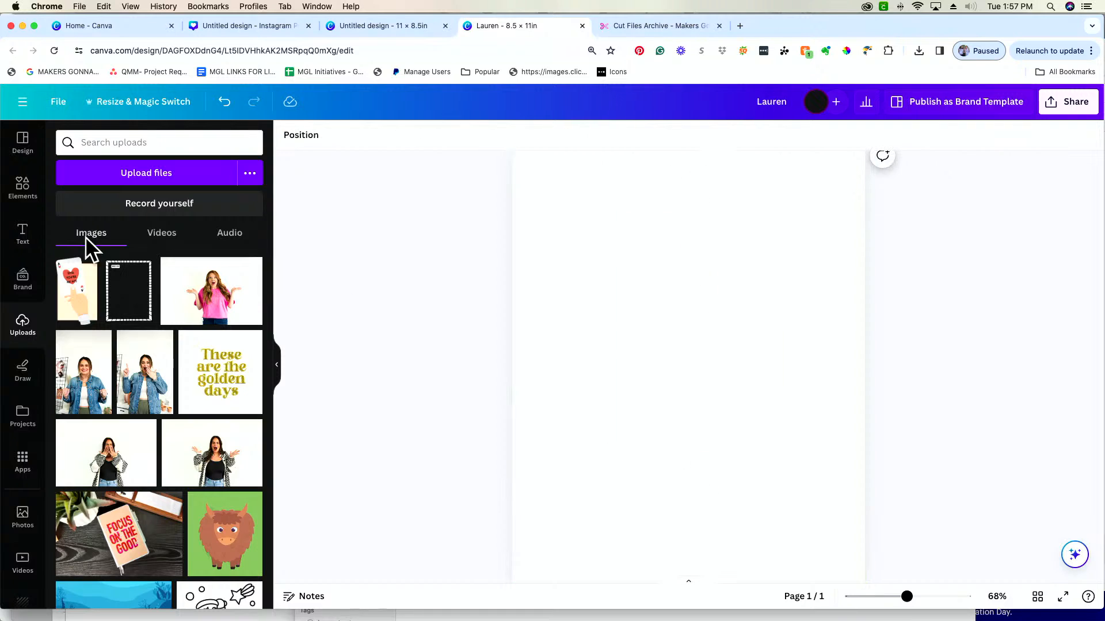
left_click(76, 306)
left_click(815, 351)
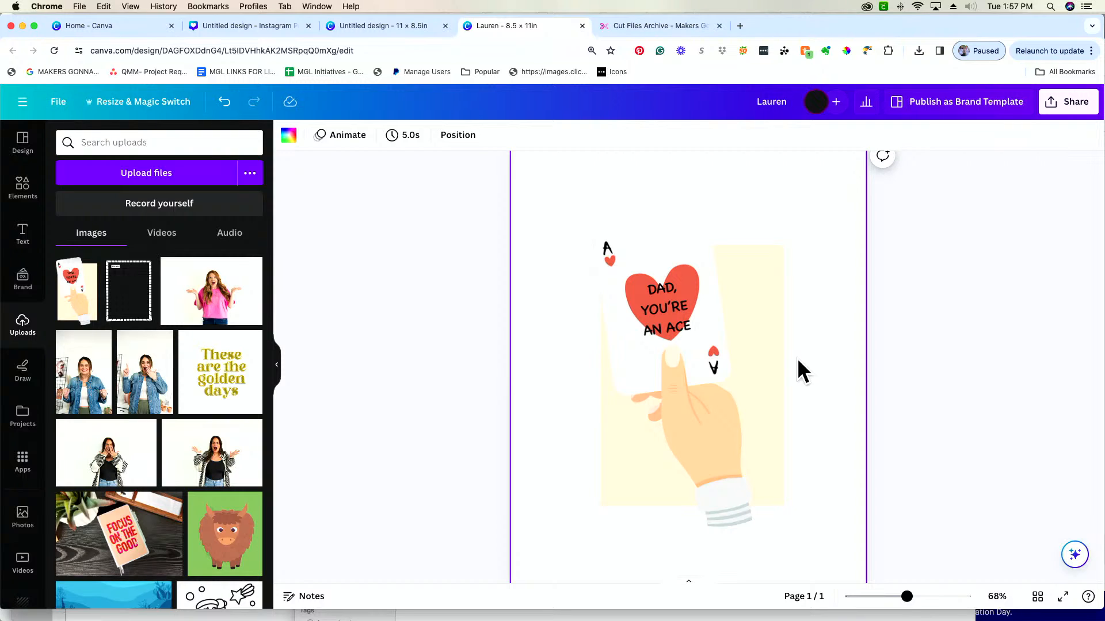
Use Grab Text on the card image to turn the words "AN ACE" into editable text
left_click(712, 353)
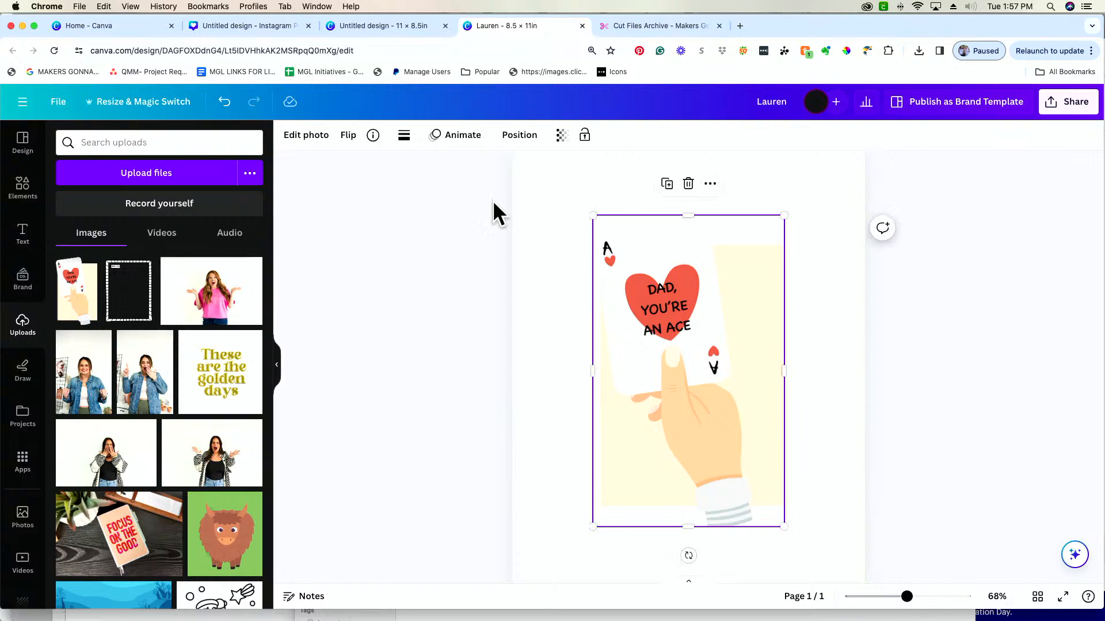
left_click(305, 146)
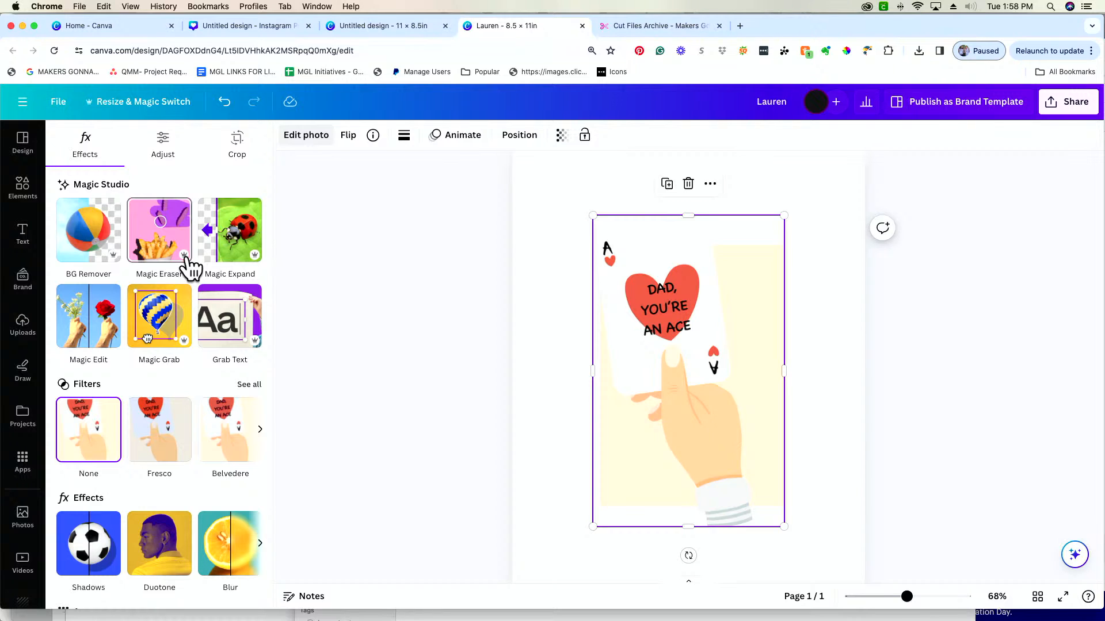
left_click(226, 325)
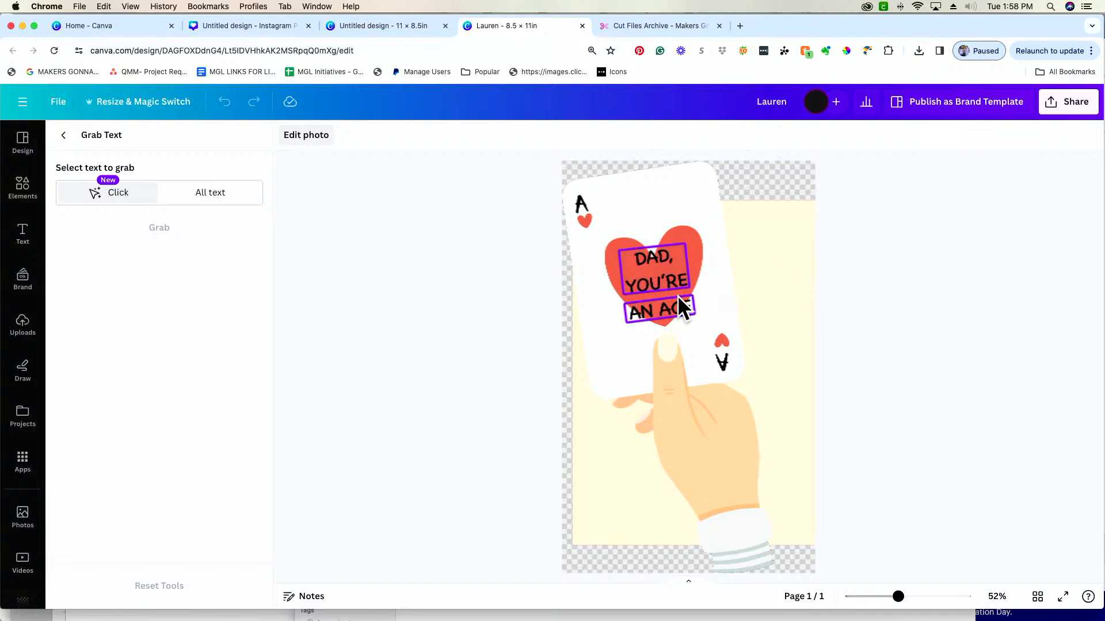
left_click(662, 313)
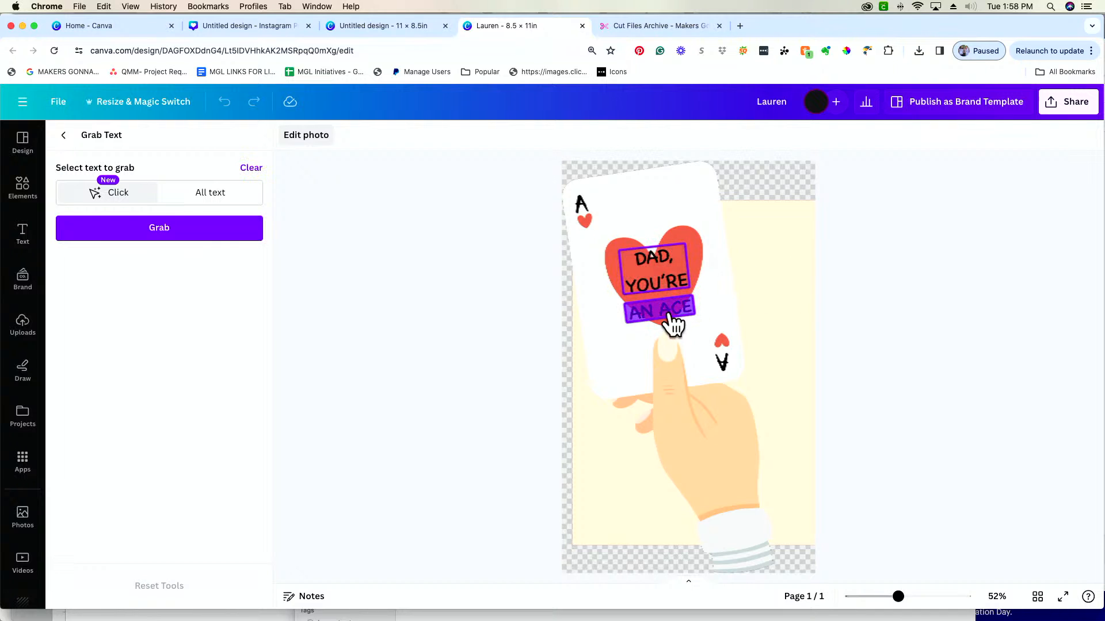
left_click(238, 235)
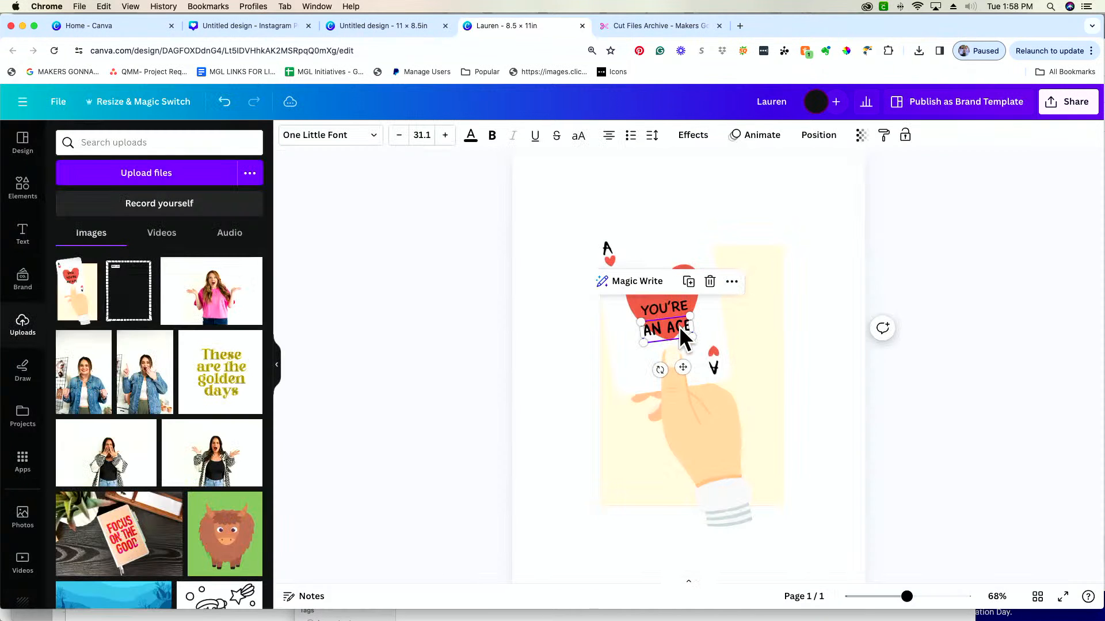
Move the extracted "AN ACE" text off the card image and back onto the red heart
mouse_move(679, 326)
left_mouse_down()
mouse_move(578, 378)
mouse_move(679, 327)
left_mouse_up()
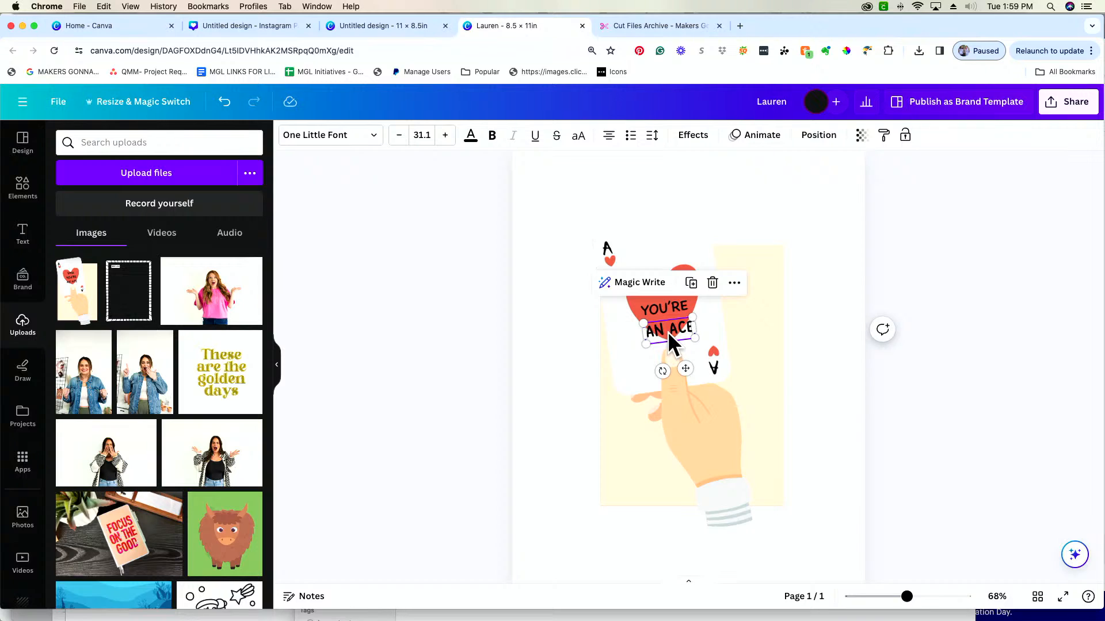
left_click(833, 291)
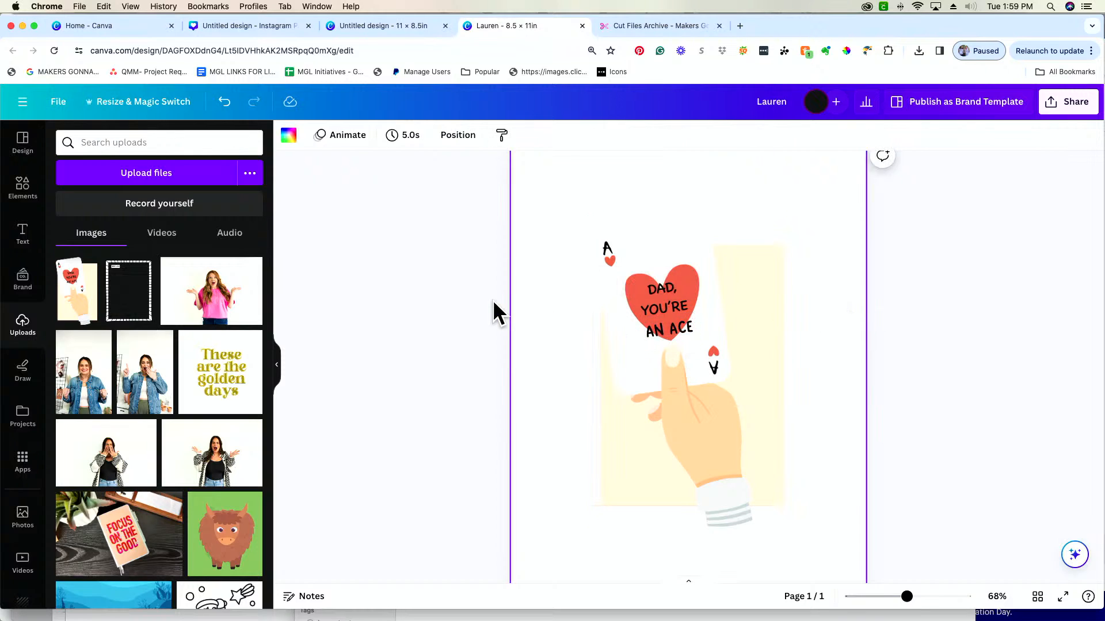
left_click(674, 298)
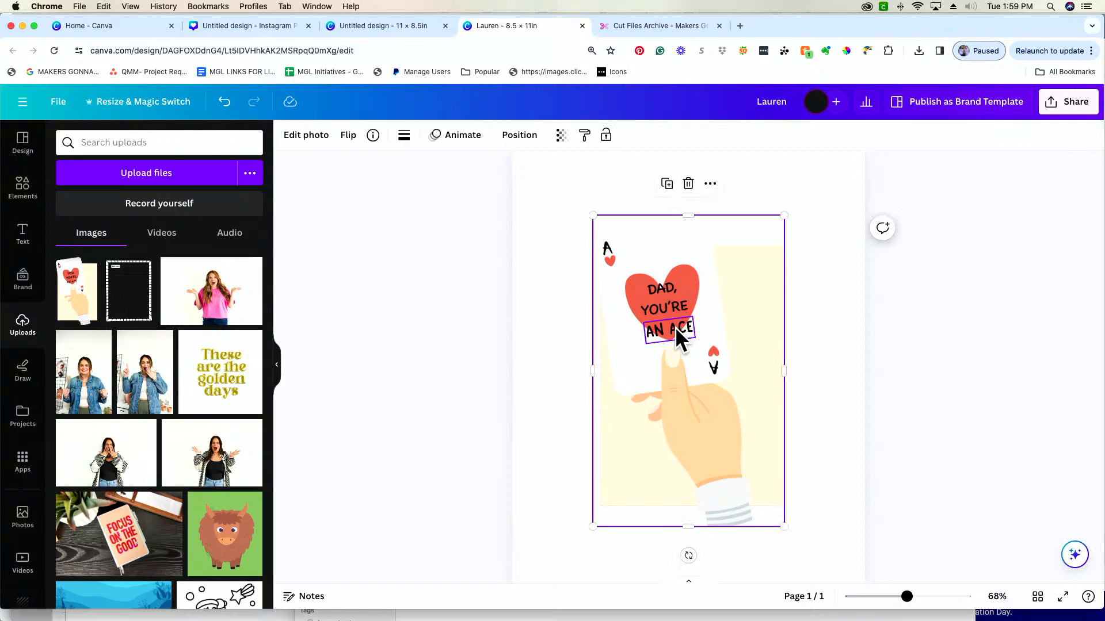
left_click(675, 327)
left_click_drag(677, 331, 551, 487)
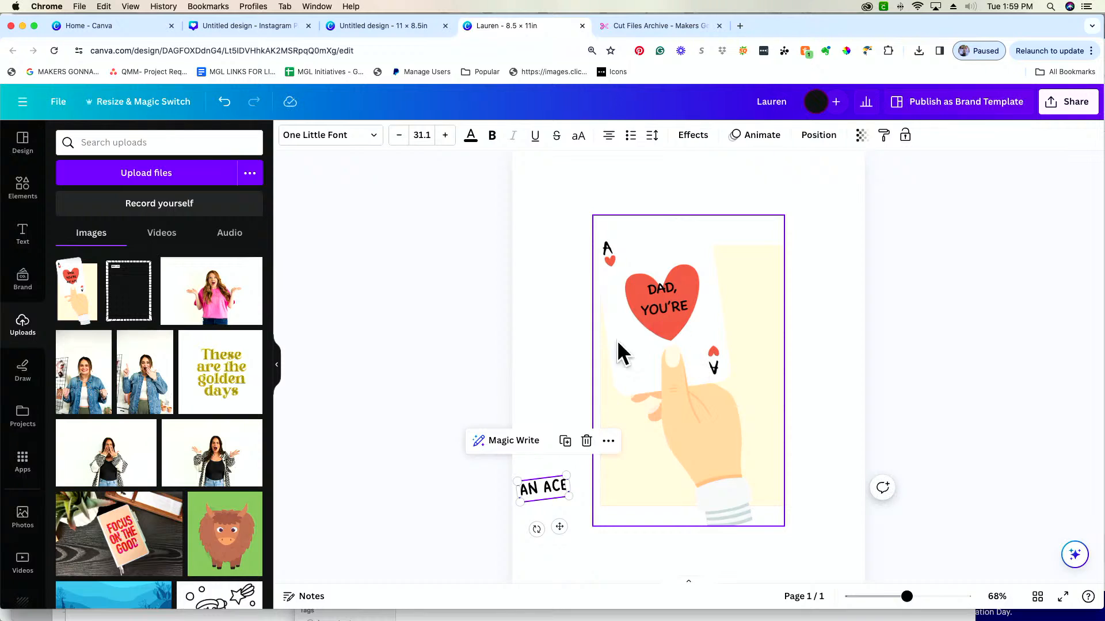
left_click_drag(541, 494, 668, 331)
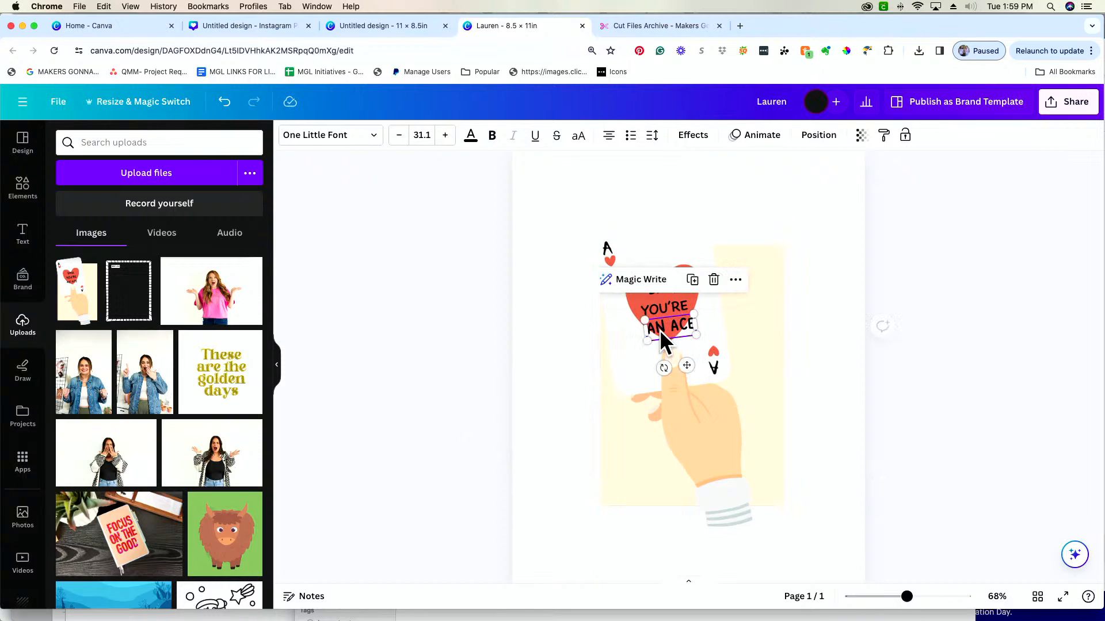
Undo the Grab Text edits and replace the leftover card image with a fresh copy of the Father's Day upload
left_click(223, 104)
left_click(223, 104)
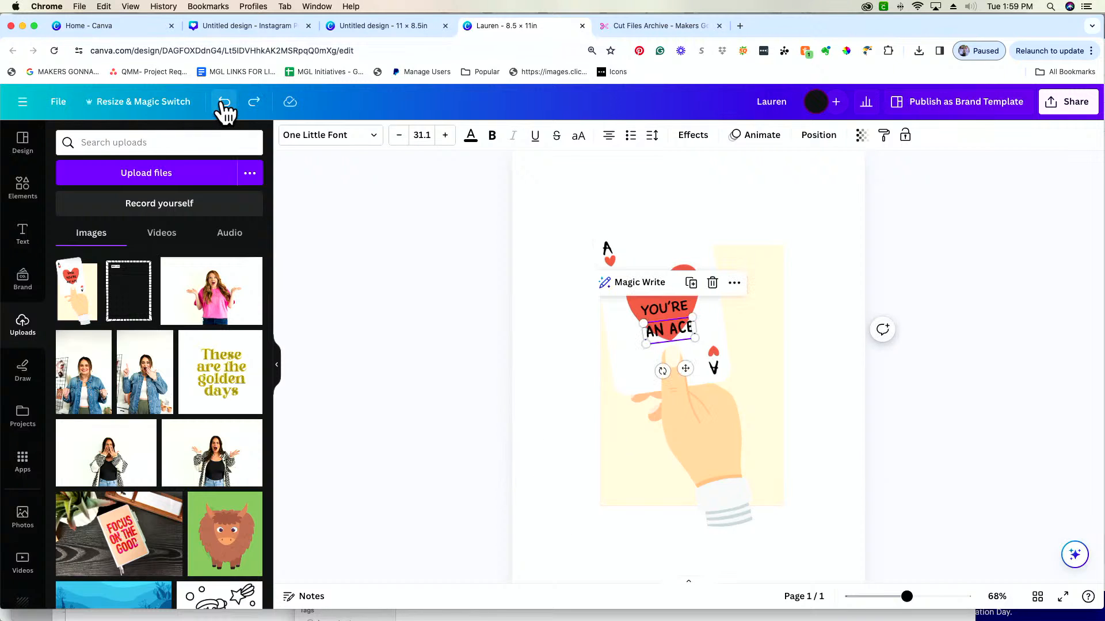
left_click(223, 104)
left_click(223, 104)
left_click(223, 104)
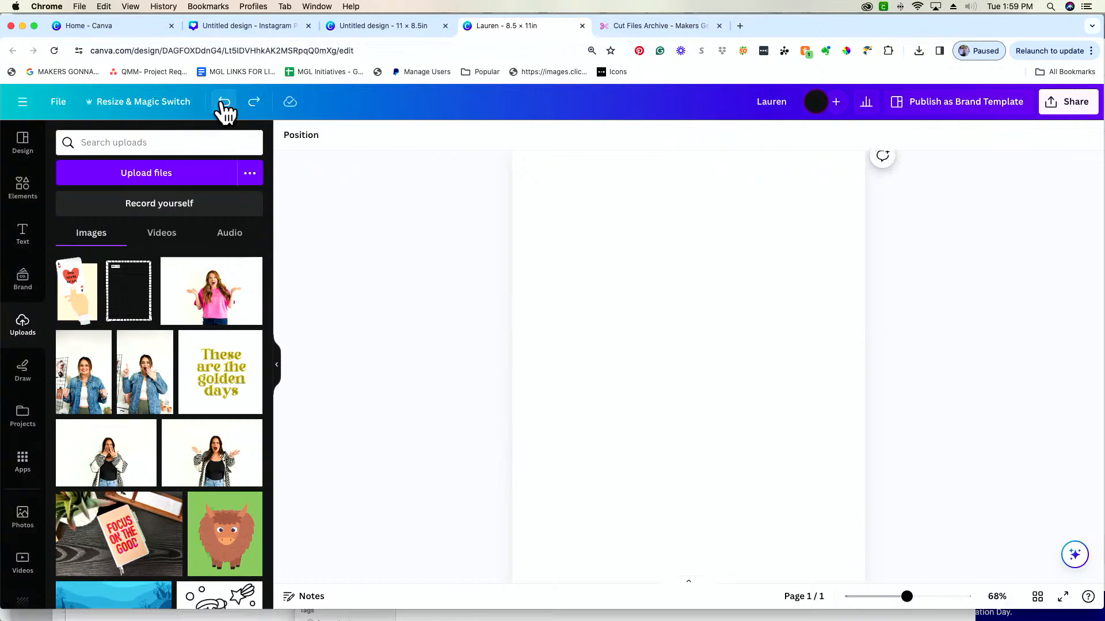
left_click(253, 103)
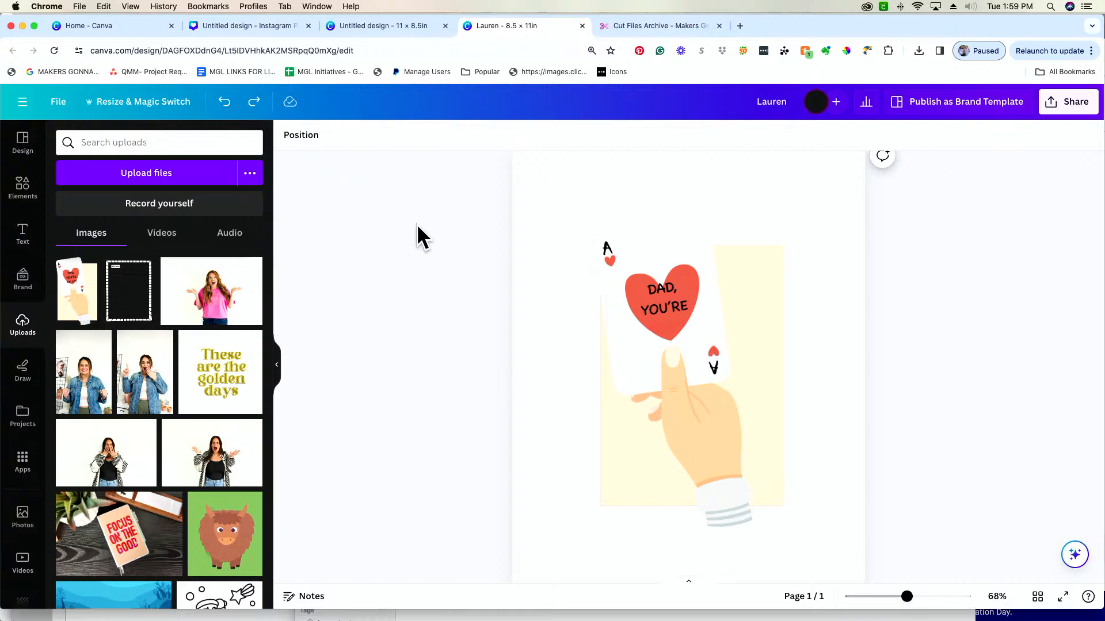
left_click(644, 248)
key("Delete")
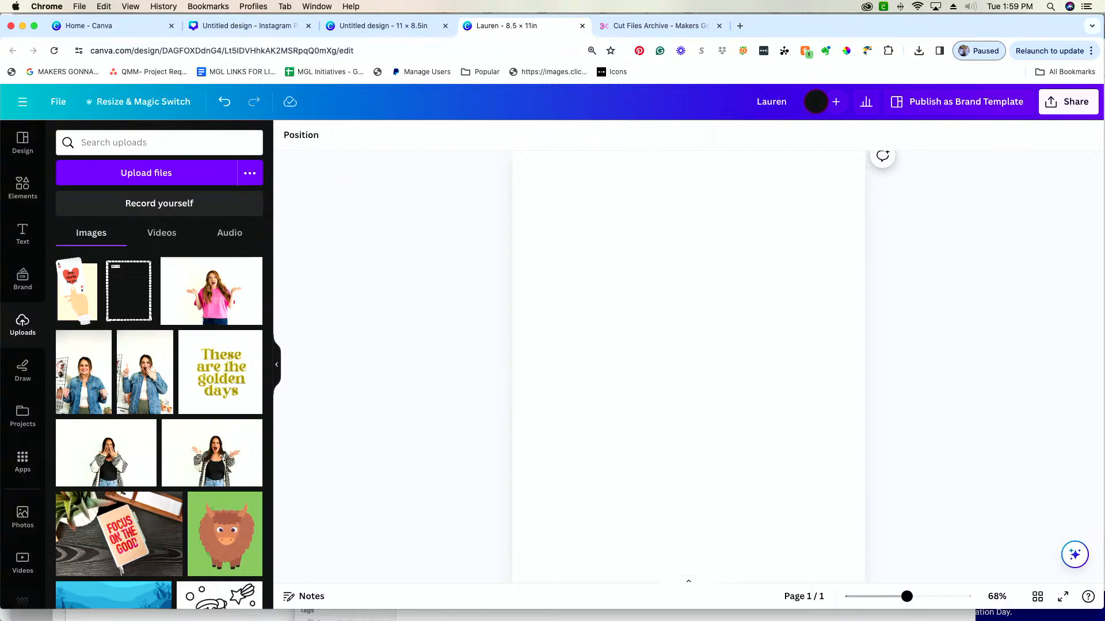
left_click(62, 284)
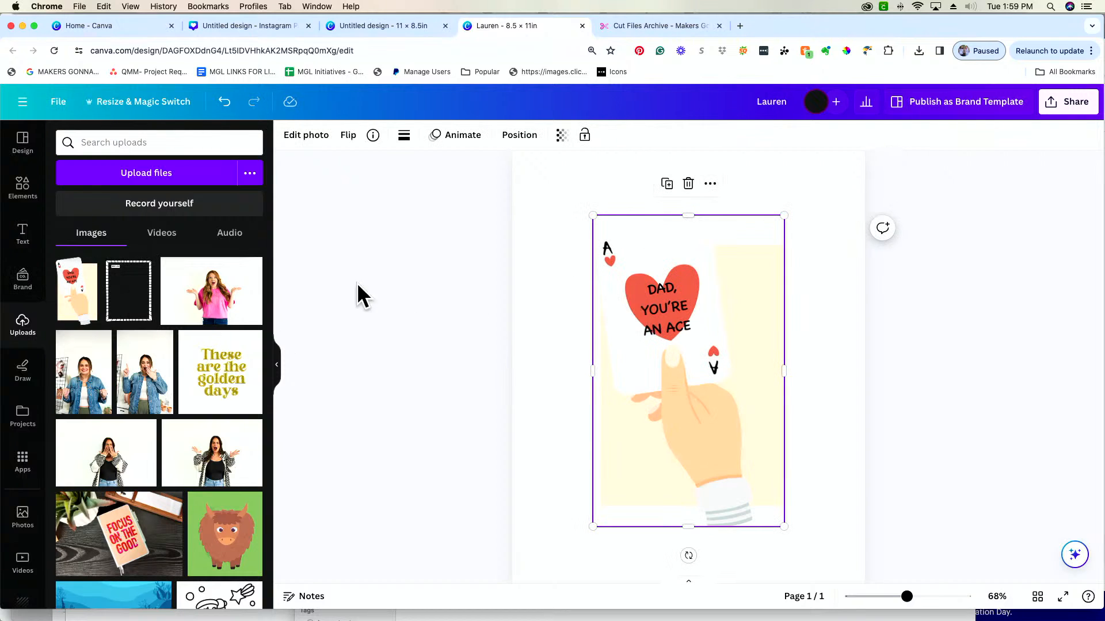
Apply a Glow shadow to the card image with size 19 and blur amount 42
left_click(301, 138)
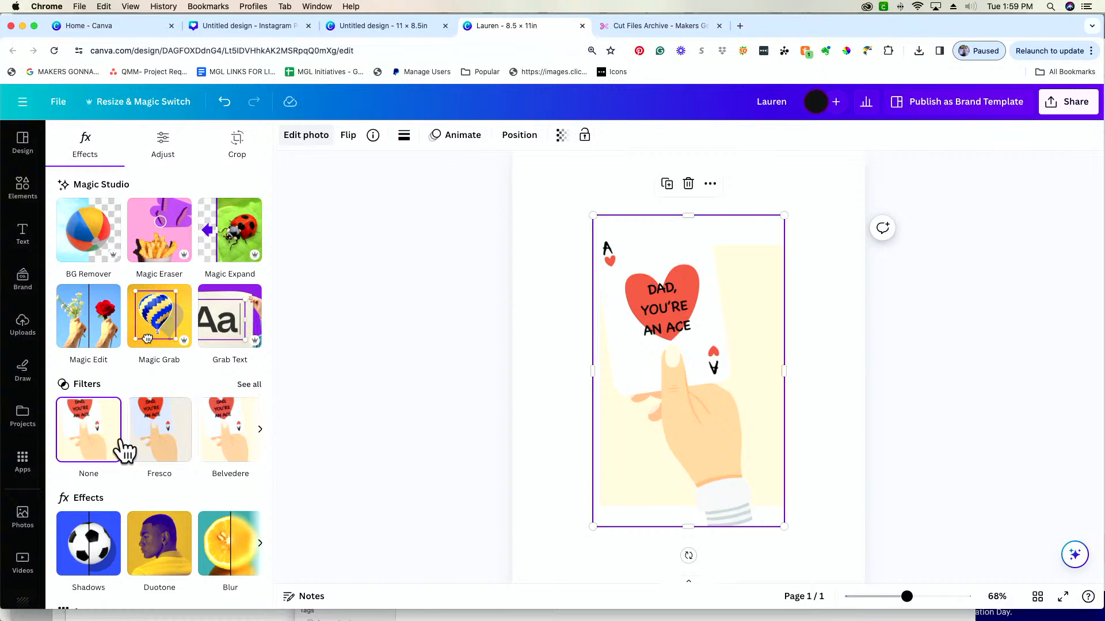
scroll(223, 430, "down", 3)
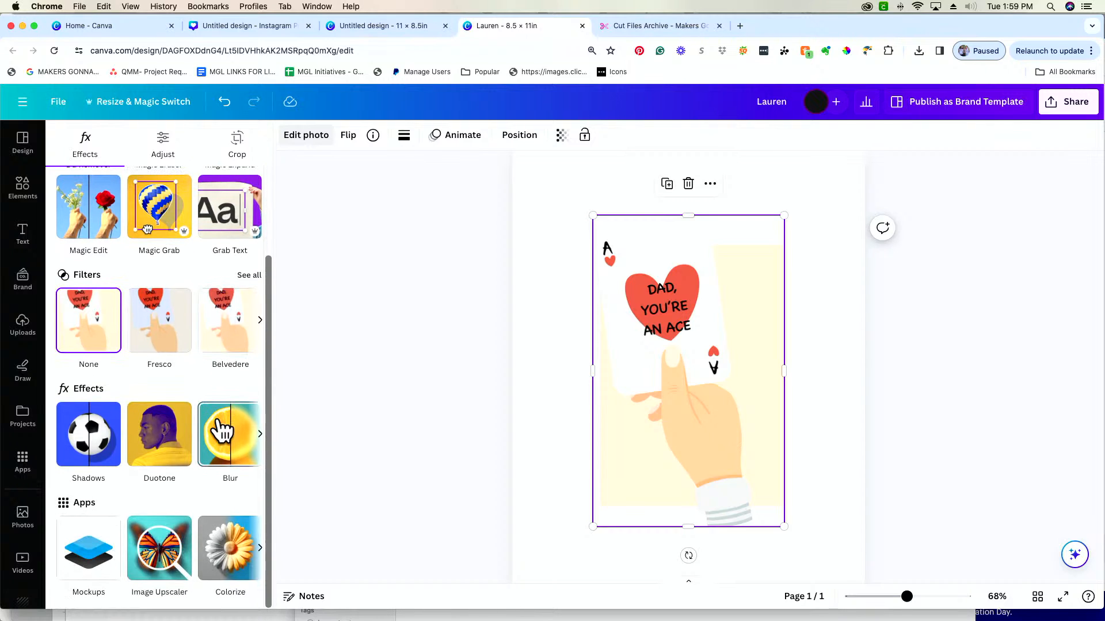
left_click(96, 449)
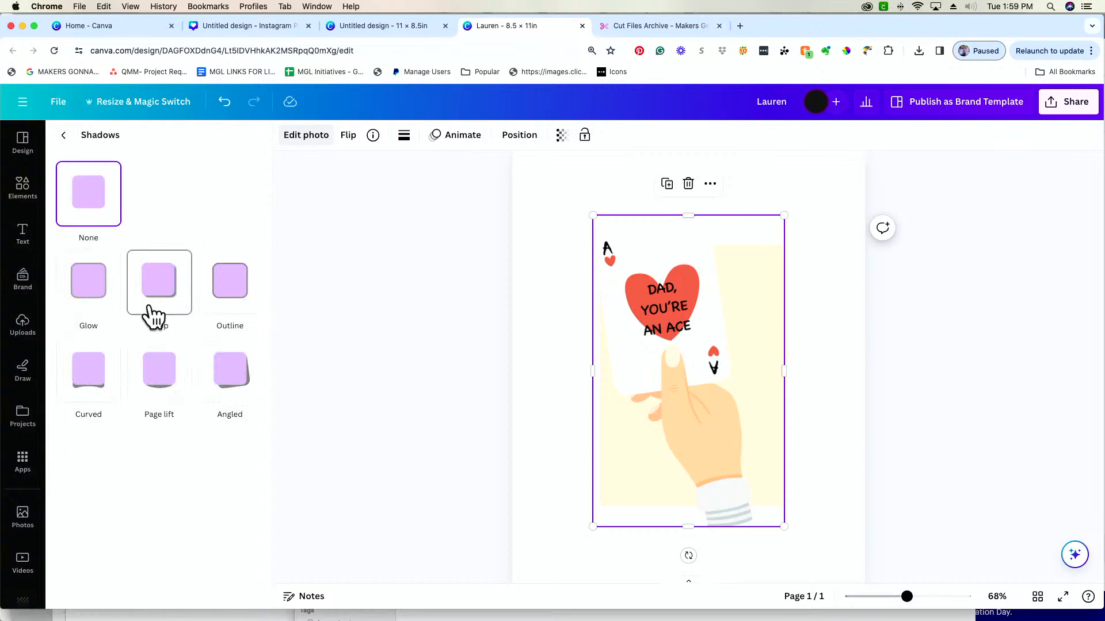
left_click(104, 310)
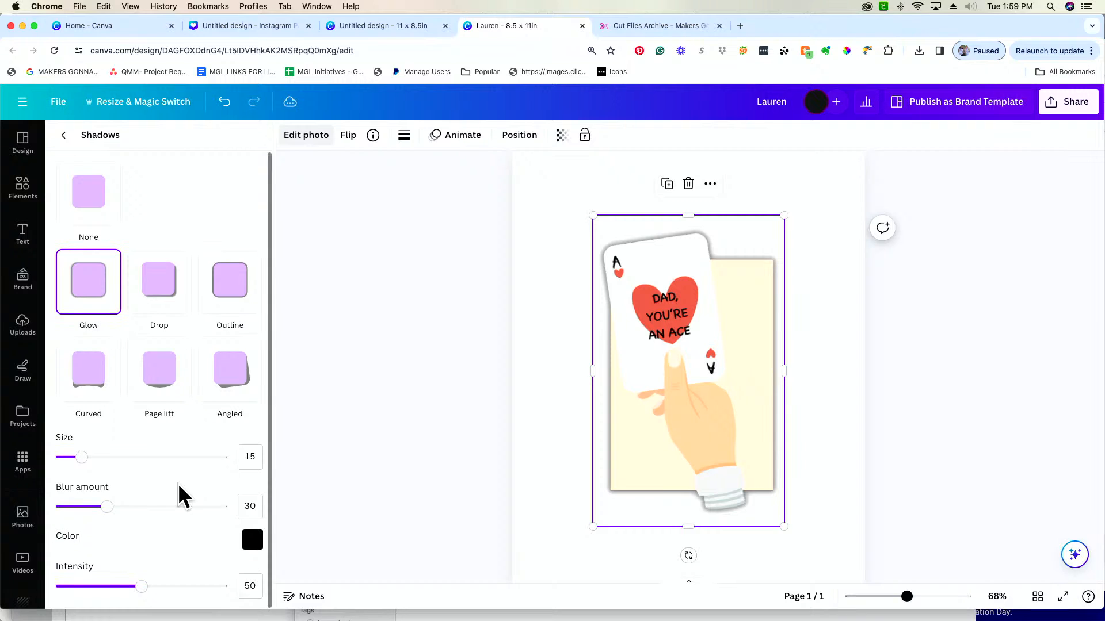
mouse_move(82, 457)
left_mouse_down()
mouse_move(153, 457)
mouse_move(89, 462)
left_mouse_up()
mouse_move(107, 507)
left_mouse_down()
mouse_move(205, 505)
mouse_move(2, 516)
mouse_move(127, 502)
left_mouse_up()
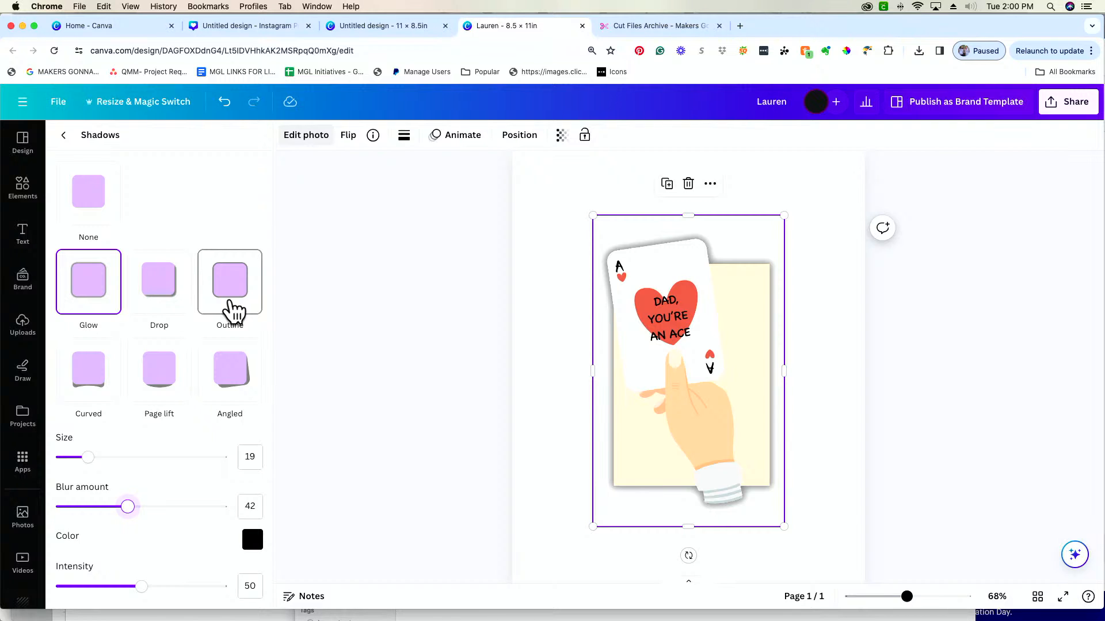
Switch the card image's shadow effect to Outline and reduce the outline size to 0
left_click(226, 293)
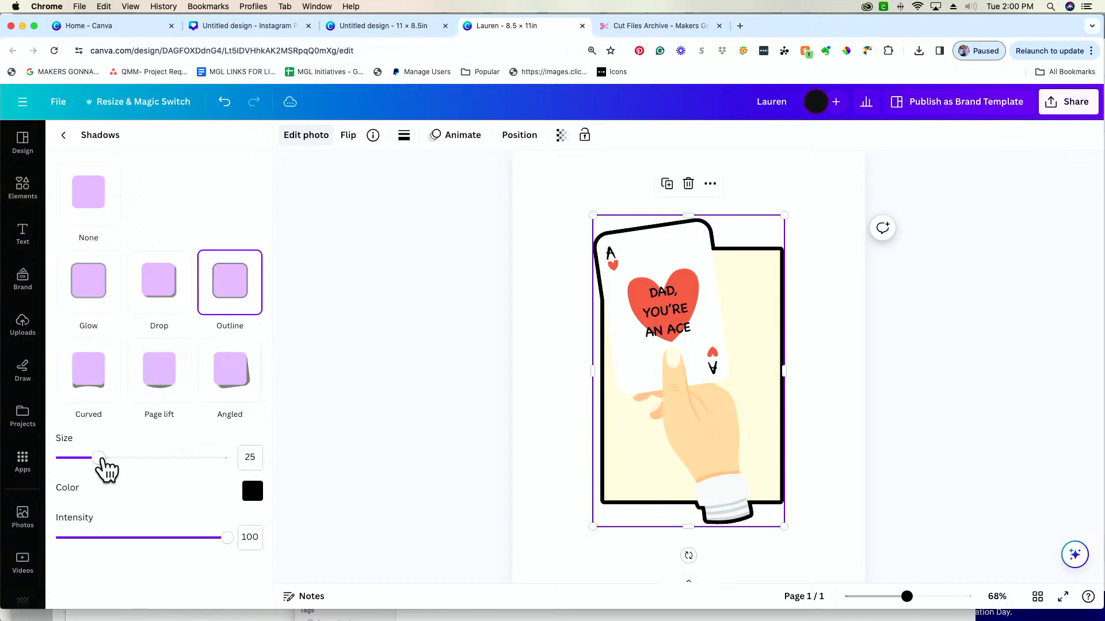
left_click_drag(99, 458, 148, 458)
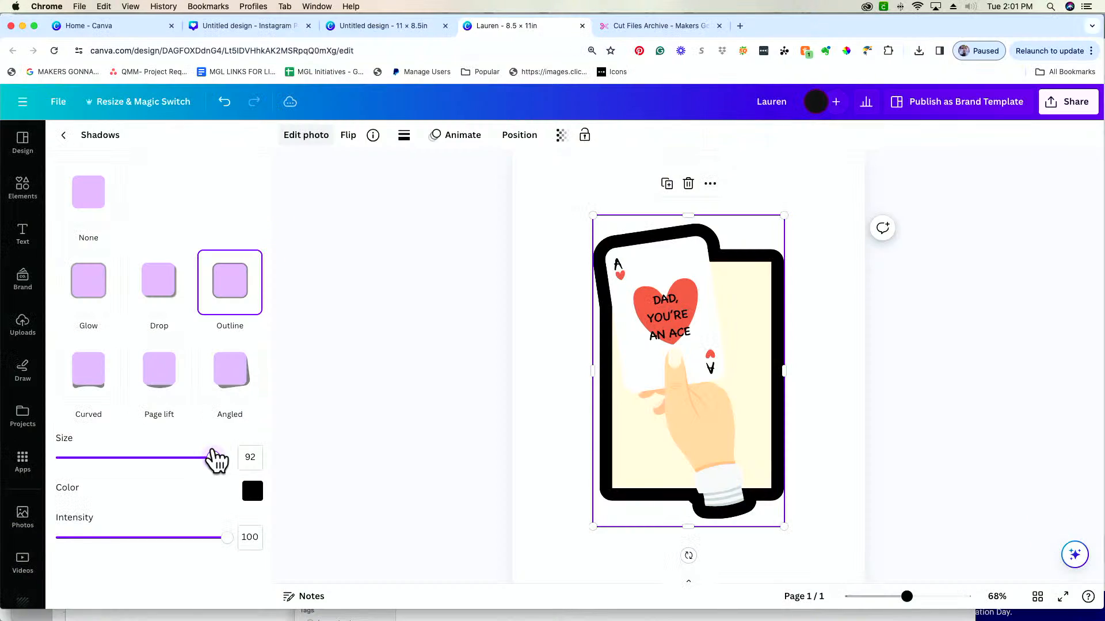
left_click_drag(217, 458, 12, 456)
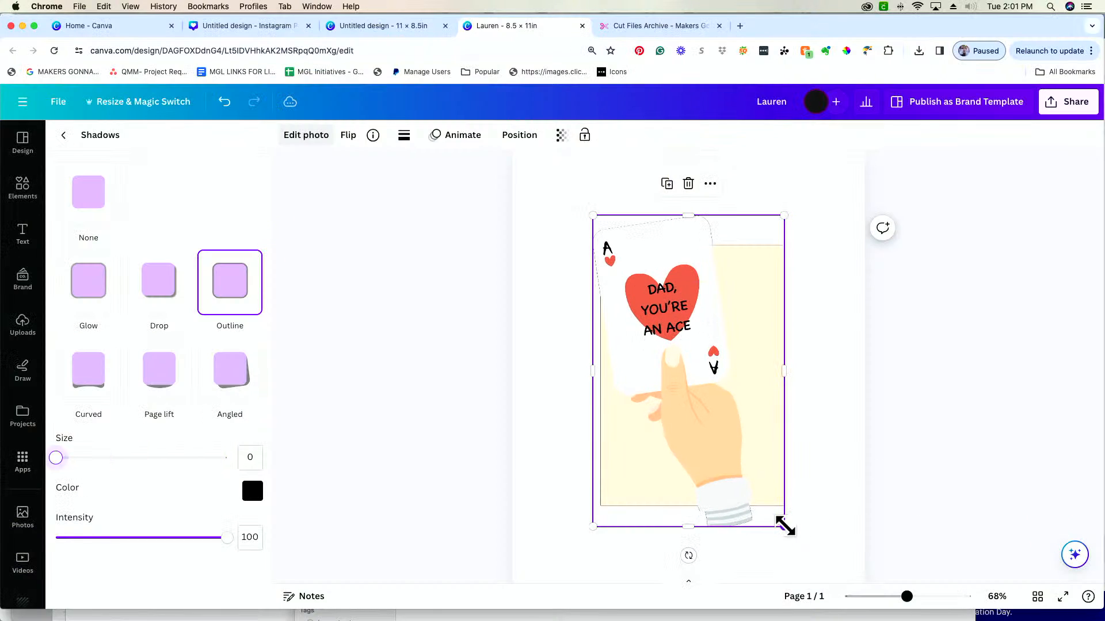
Set the card's outline size to 50, enlarging the image first and then scaling it down below its original size
left_click_drag(784, 525, 808, 564)
left_click_drag(820, 564, 820, 565)
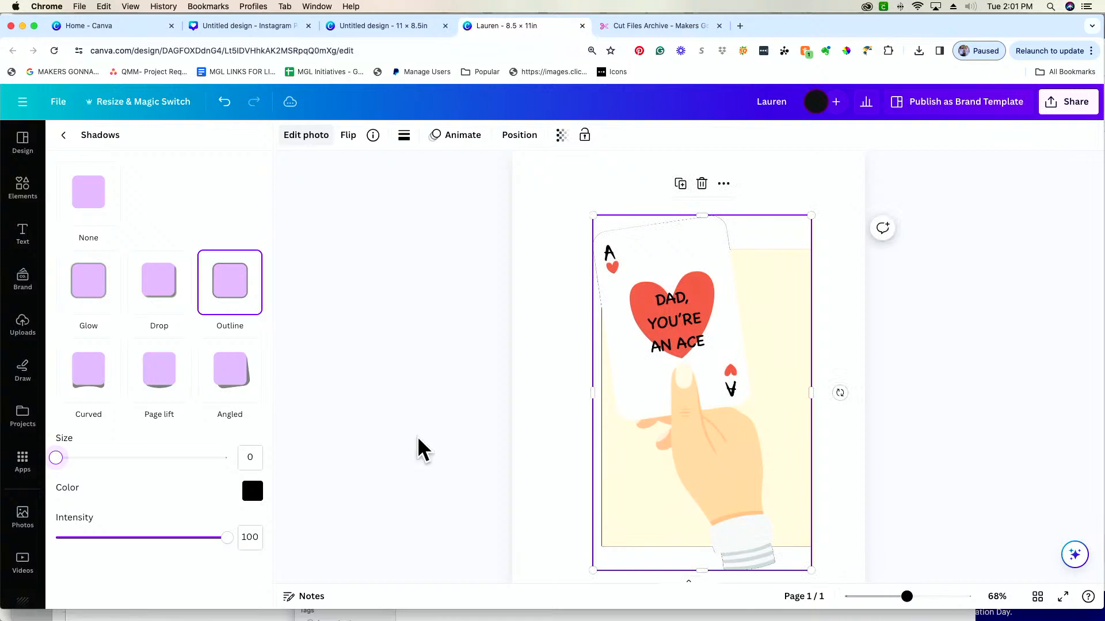
left_click_drag(56, 458, 142, 459)
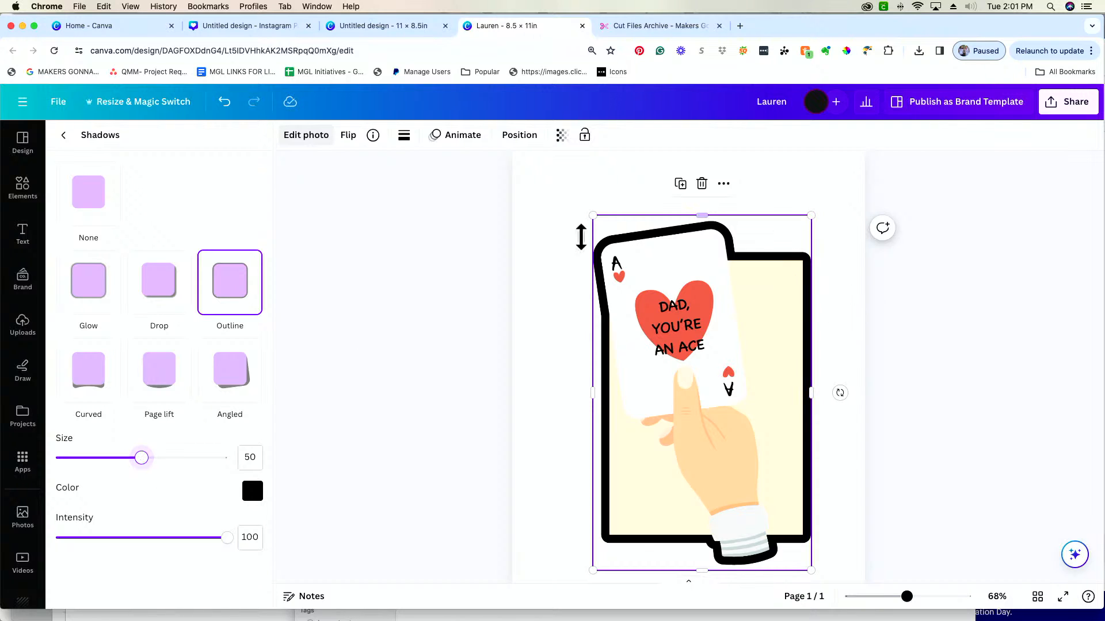
scroll(582, 336, "down", 2)
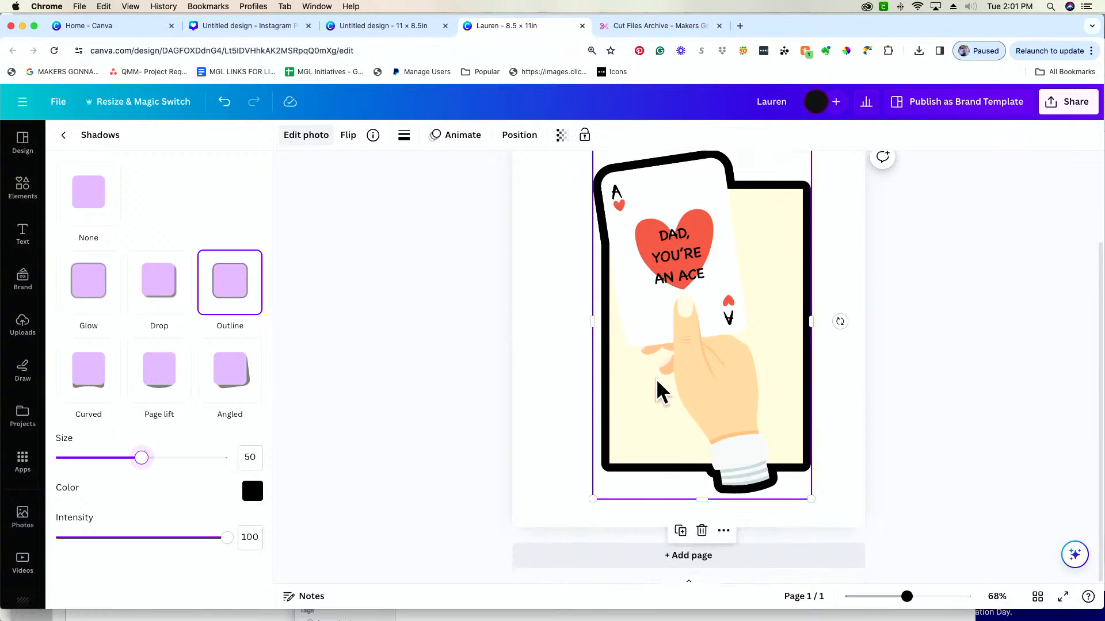
left_click_drag(805, 497, 771, 442)
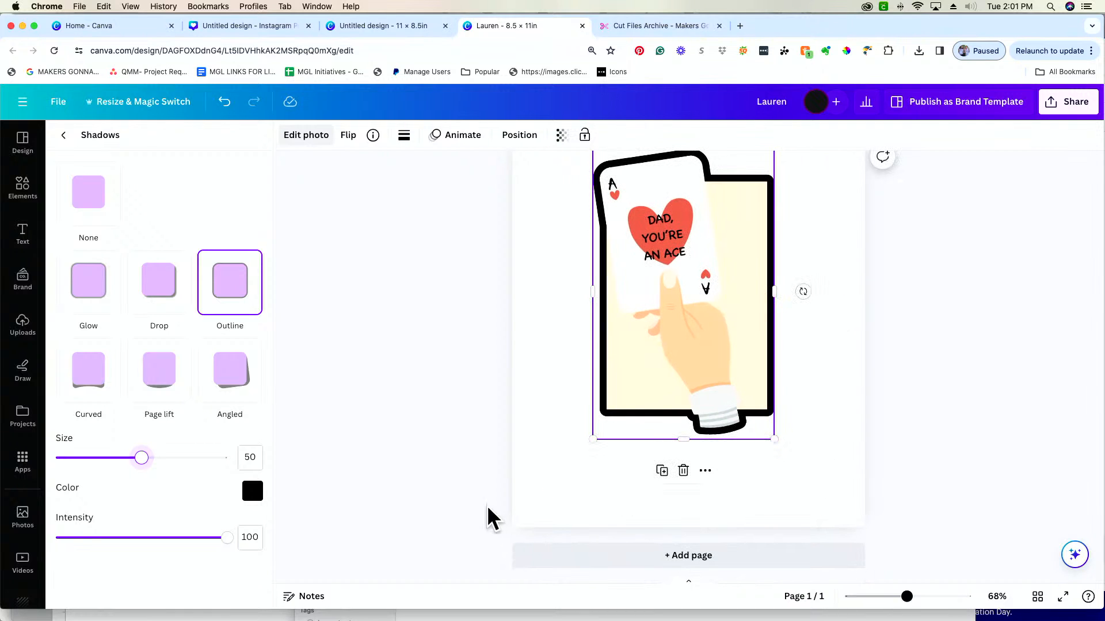
Recolor the card's outline red with #D81A1A and keep its intensity at 100
left_click(255, 499)
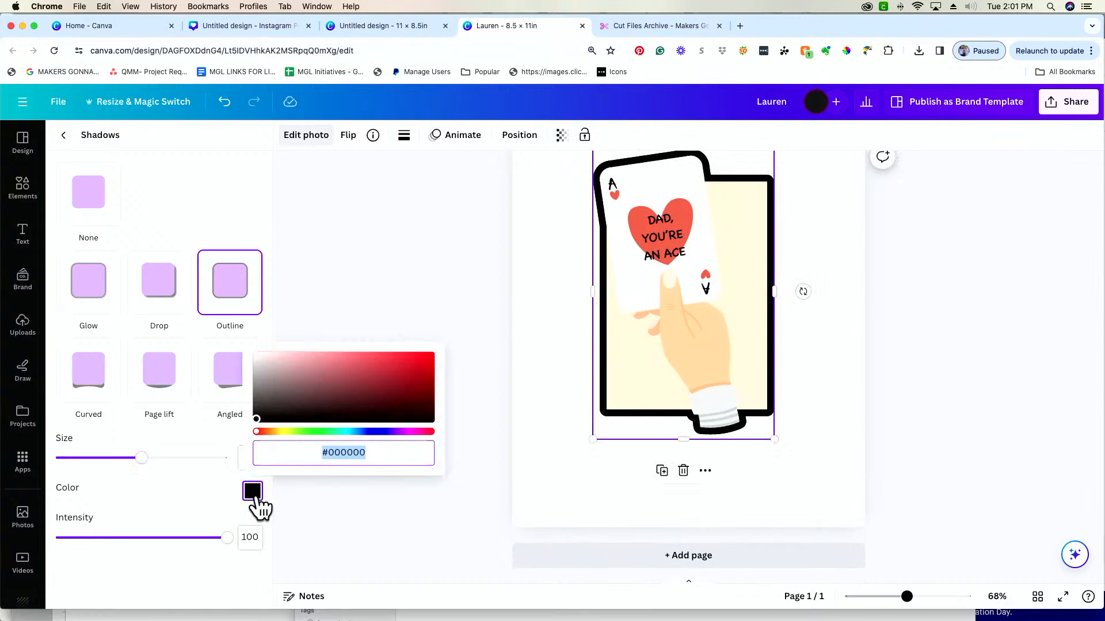
left_click(422, 356)
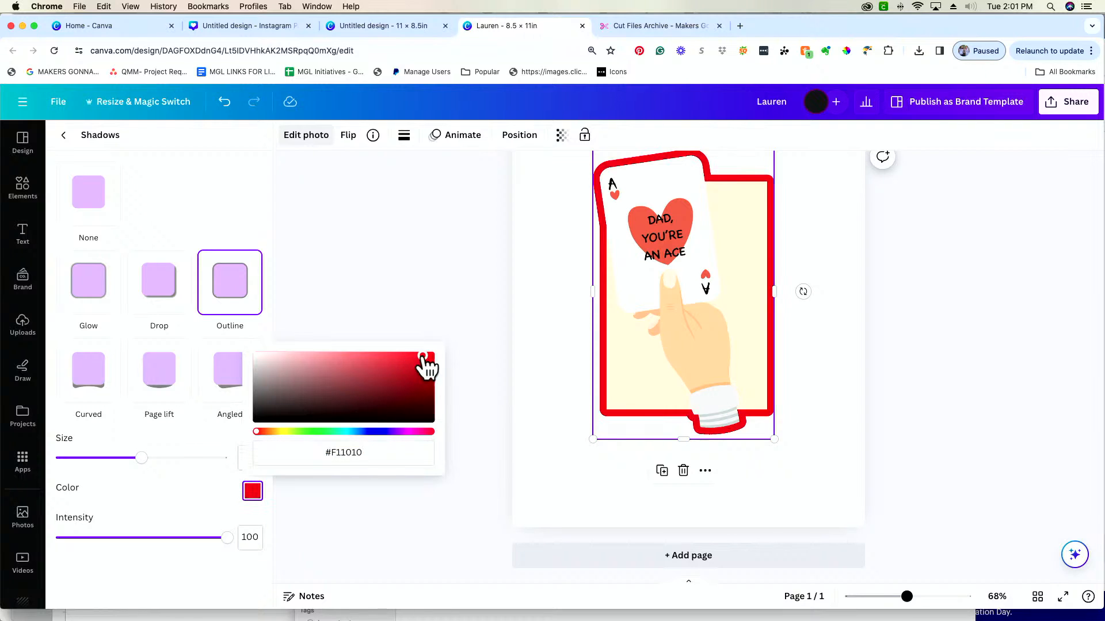
left_click(430, 432)
left_click_drag(435, 377, 413, 362)
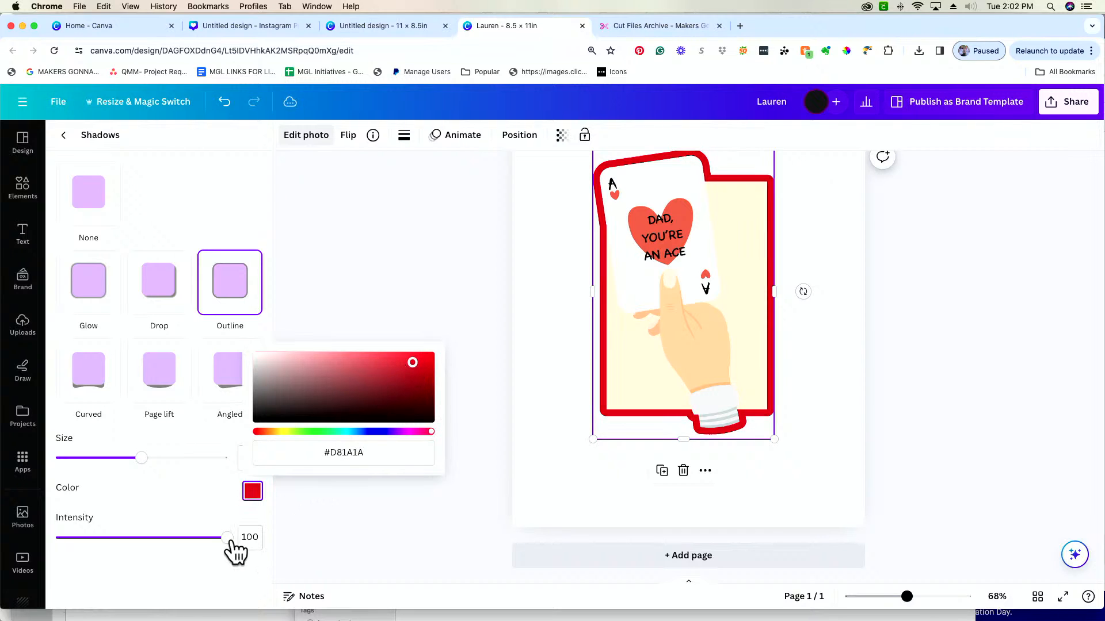
left_click_drag(227, 538, 285, 538)
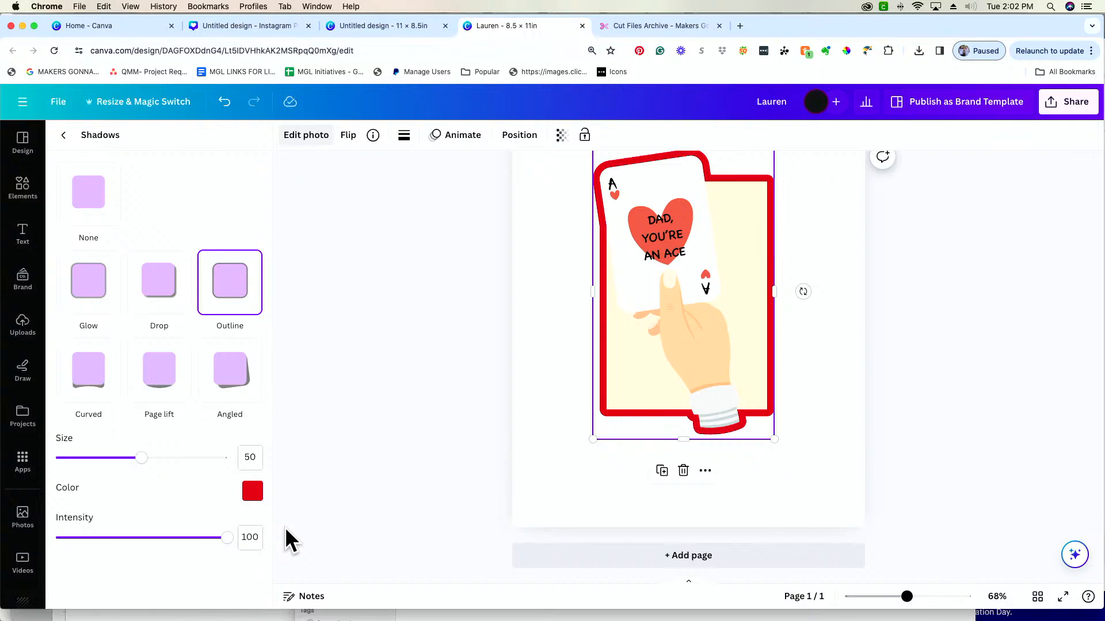
Scale the outlined card image down further and reposition it in the upper half of the page
scroll(502, 465, "up", 2)
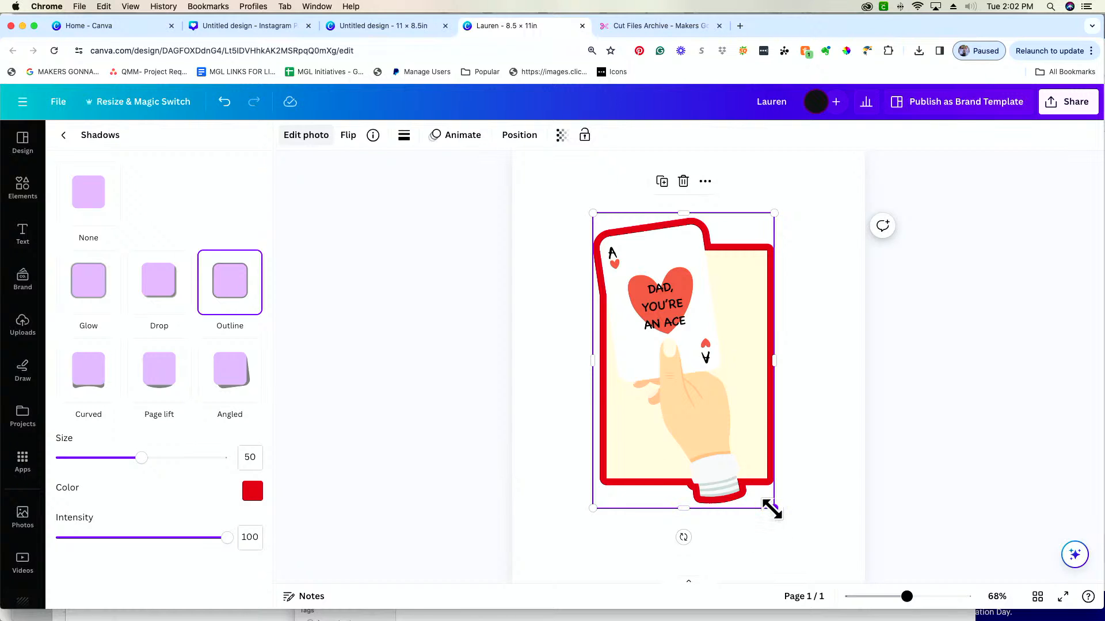
left_click_drag(771, 509, 748, 466)
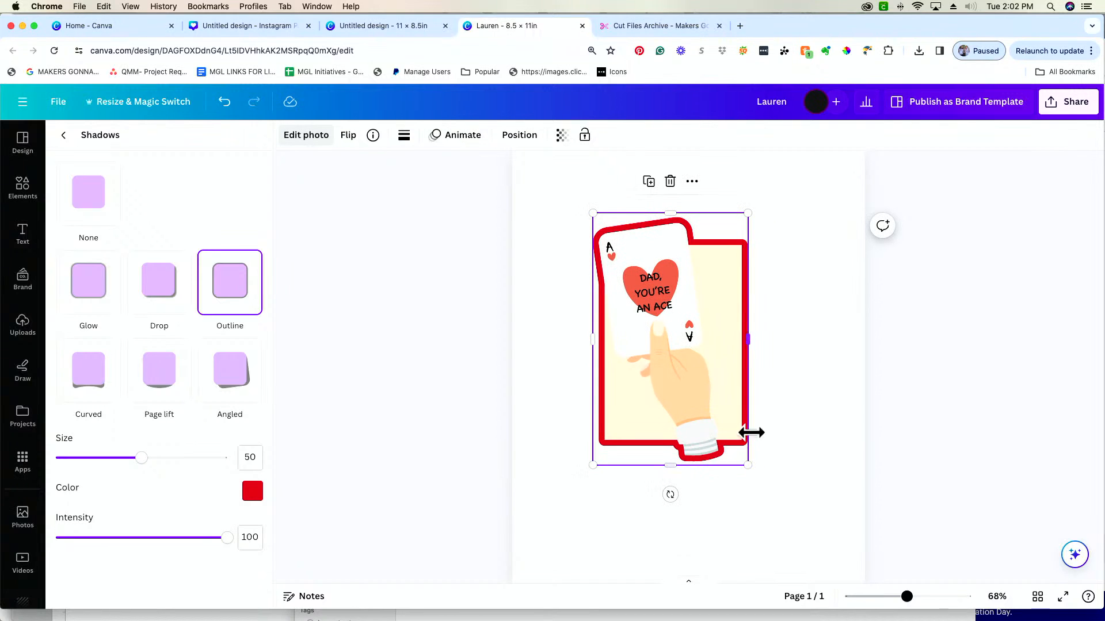
scroll(809, 361, "up", 2)
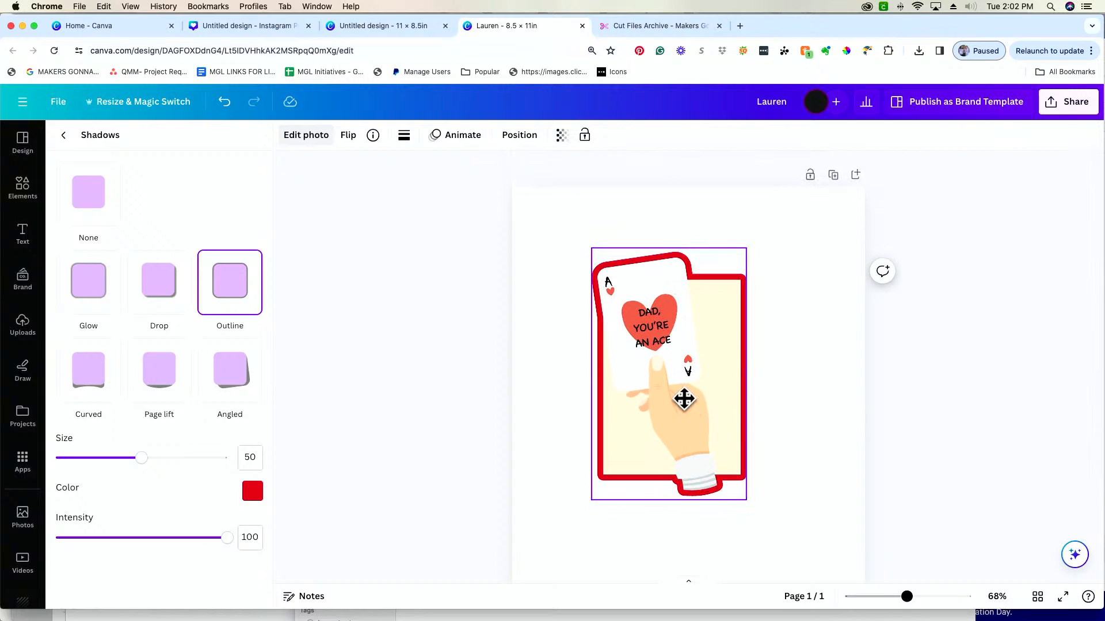
left_click_drag(683, 399, 683, 387)
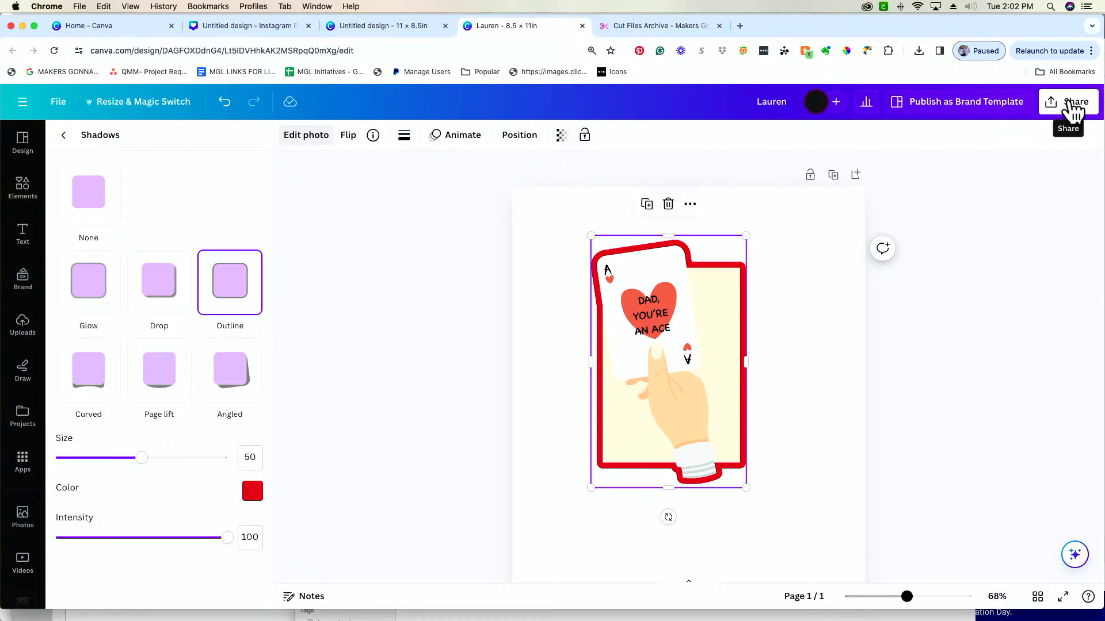
Examine the design's collaboration link access levels and the file types available for download
left_click(1070, 106)
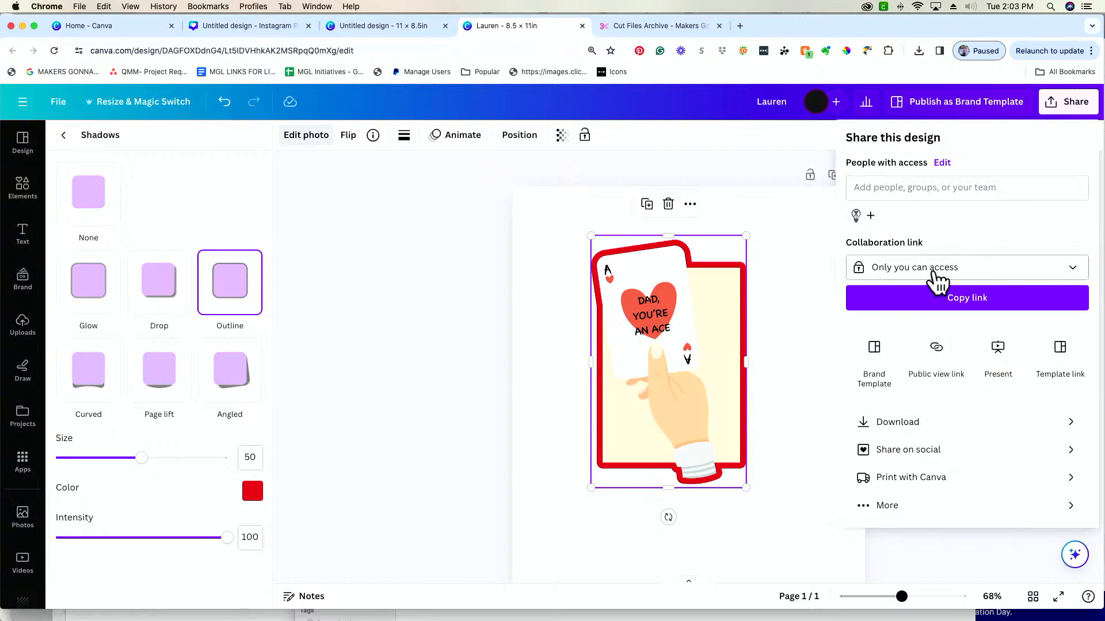
left_click(1010, 281)
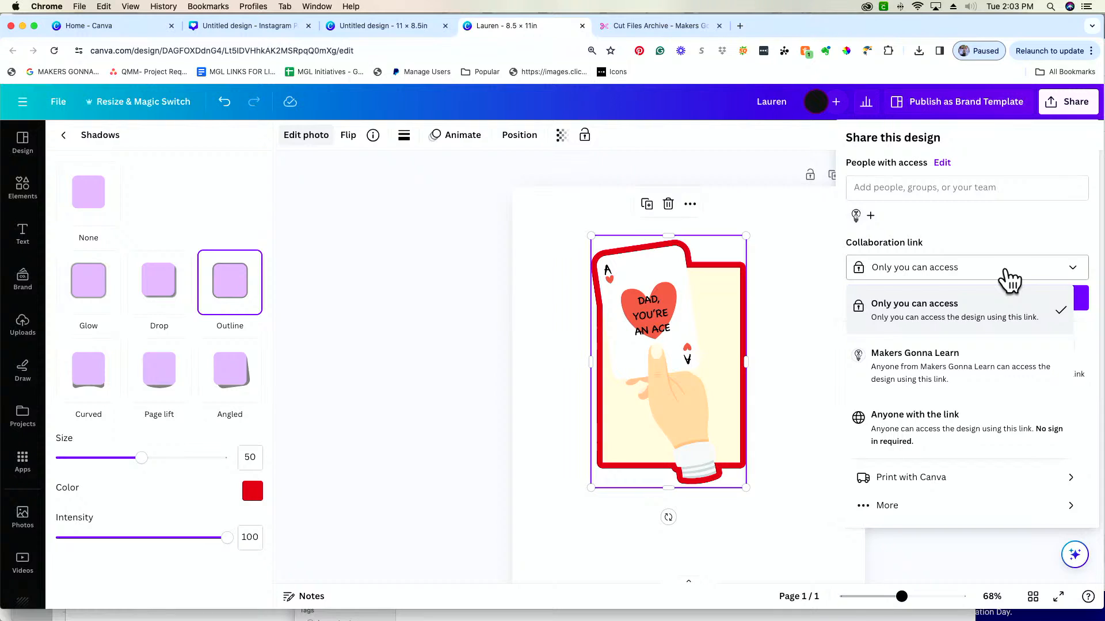
left_click(1008, 279)
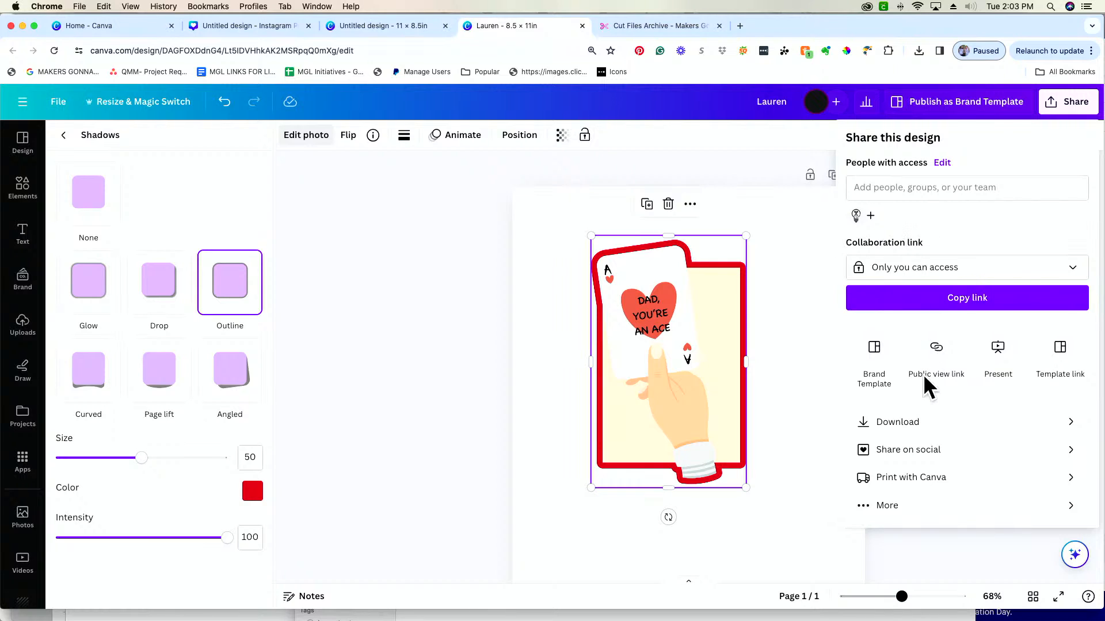
left_click(940, 426)
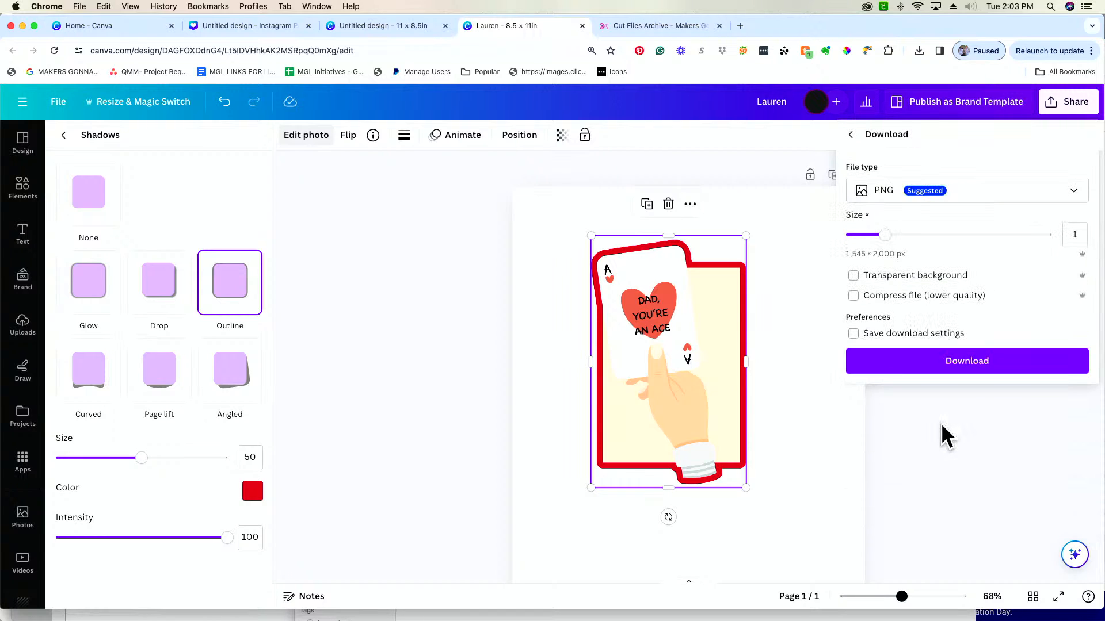
left_click(972, 202)
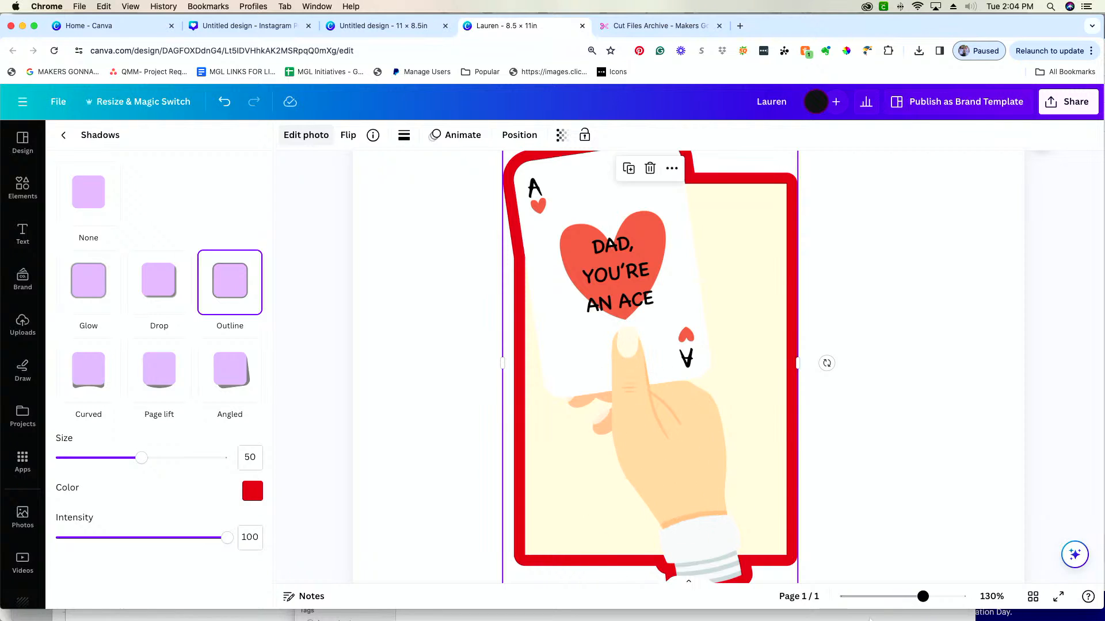
Try the PDF Print download type with the CMYK color profile, and return to the sharing options without downloading
left_click(1086, 115)
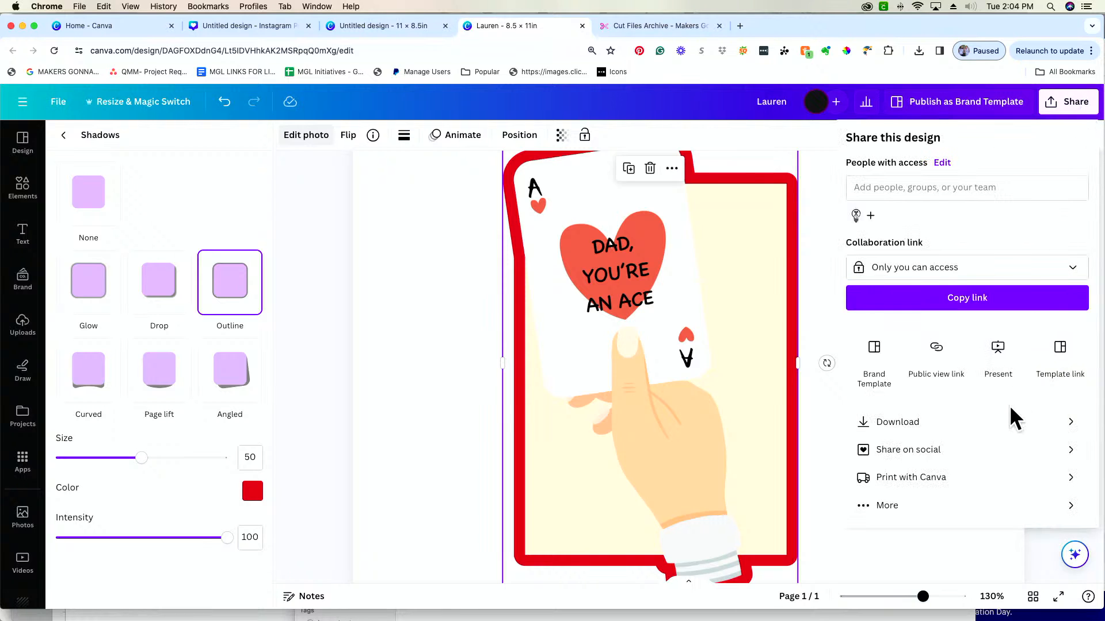
left_click(1011, 423)
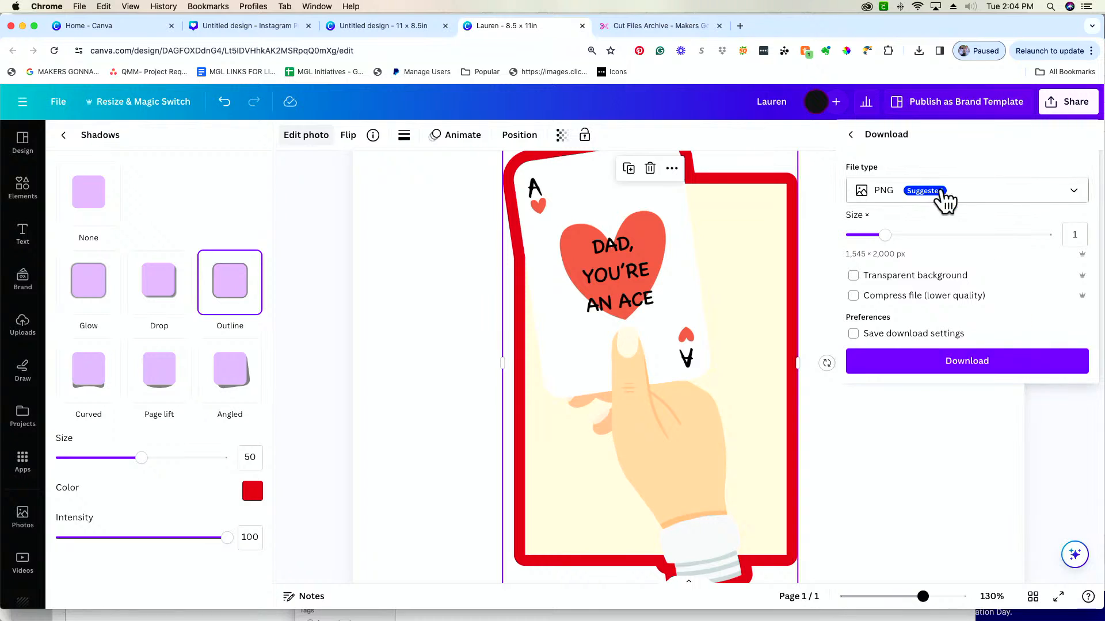
left_click(1011, 205)
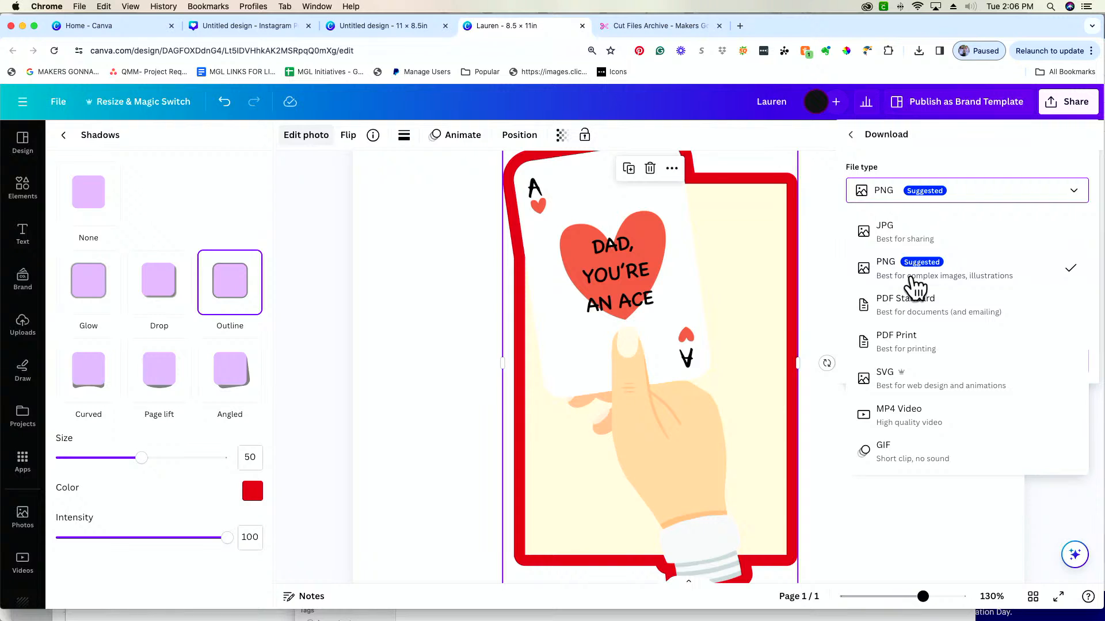
left_click(940, 355)
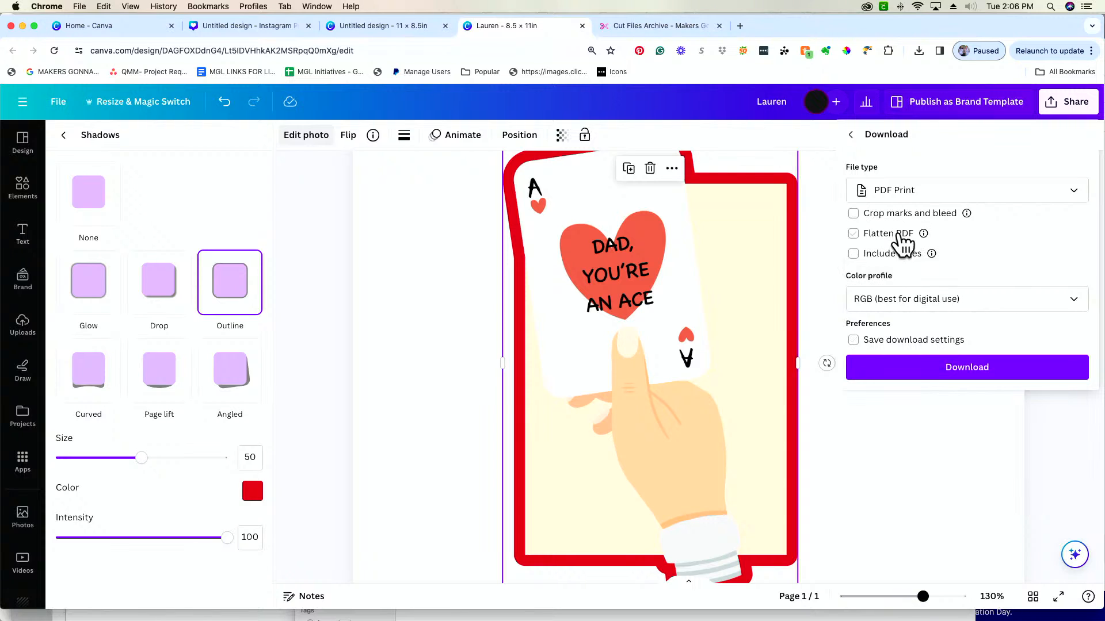
left_click(978, 306)
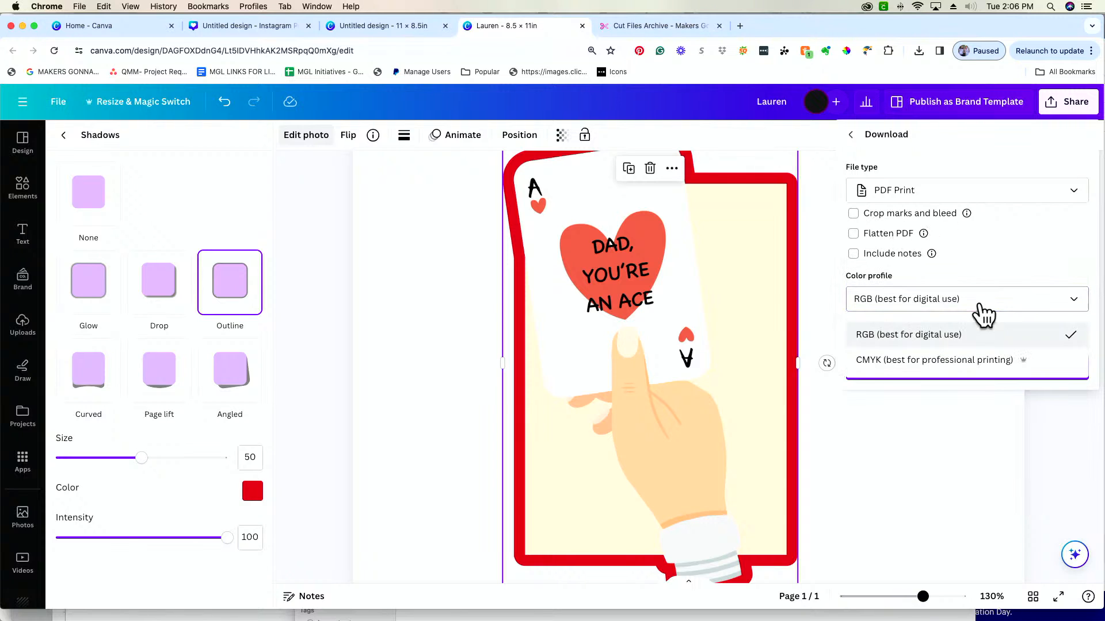
left_click(1006, 373)
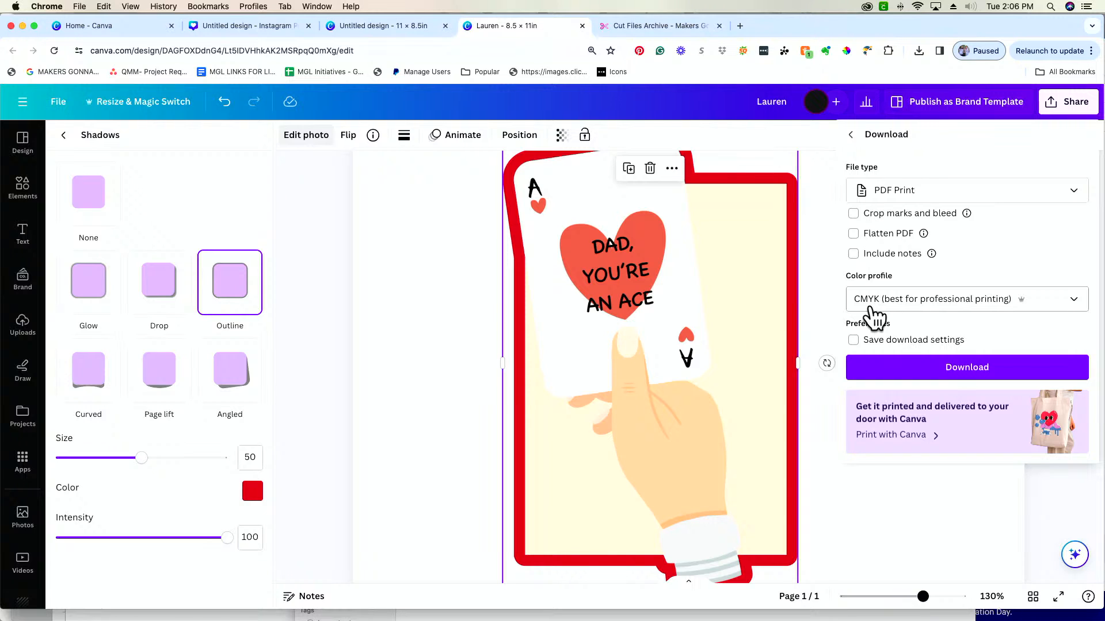
left_click(851, 134)
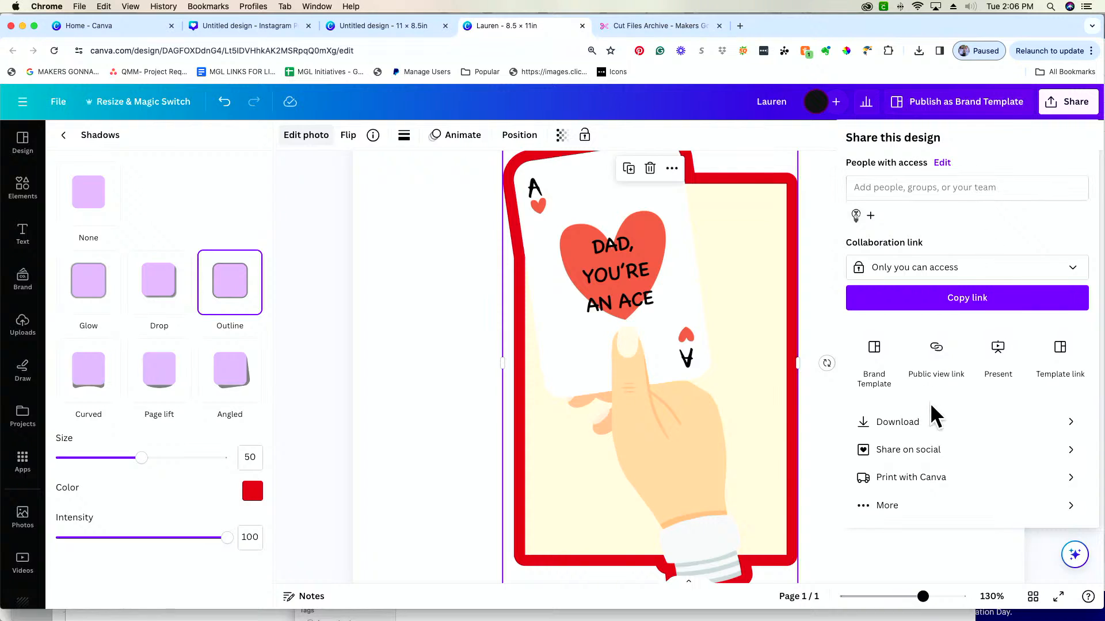
Download the card design as a PNG with a transparent background
left_click(933, 422)
left_click(1050, 196)
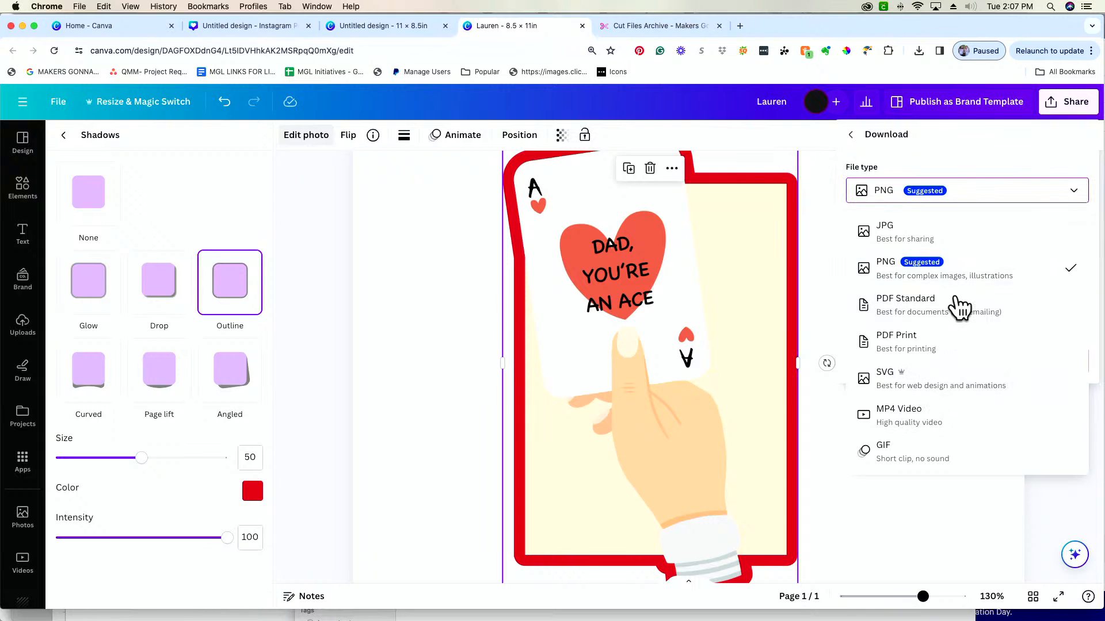
left_click(980, 268)
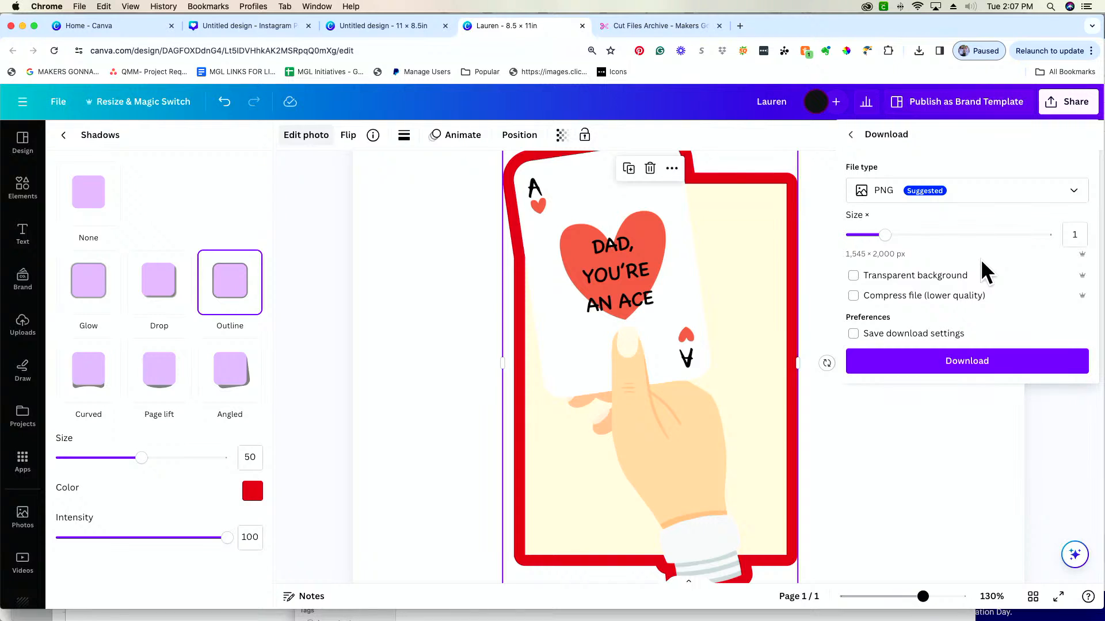
left_click(869, 277)
left_click(1013, 373)
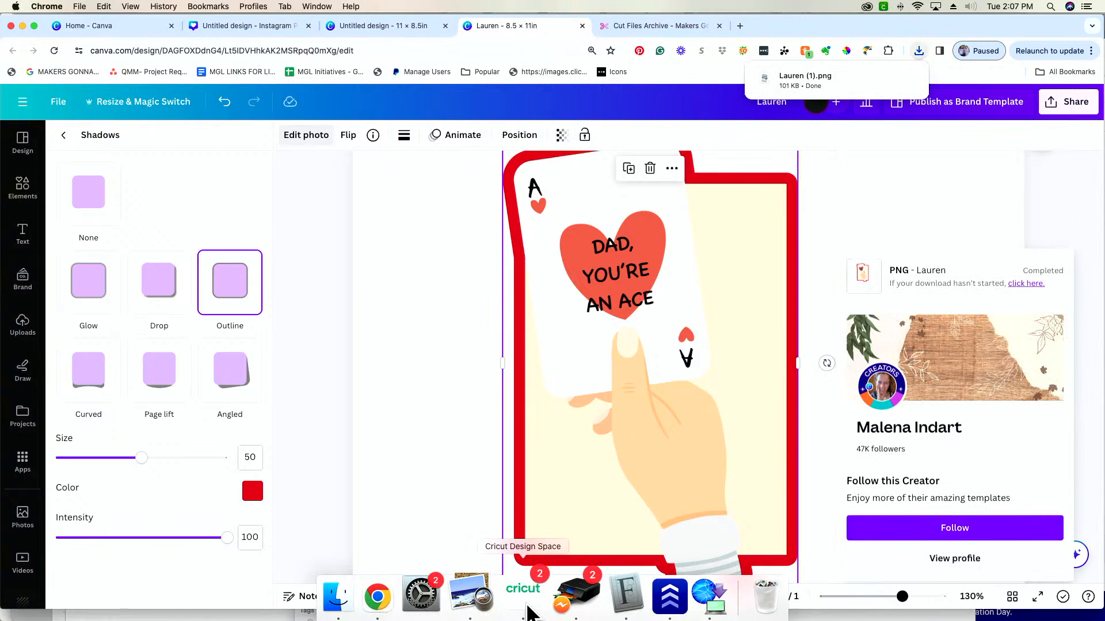
Switch to Cricut Design Space, start a new blank project and open the image upload area
left_click(525, 587)
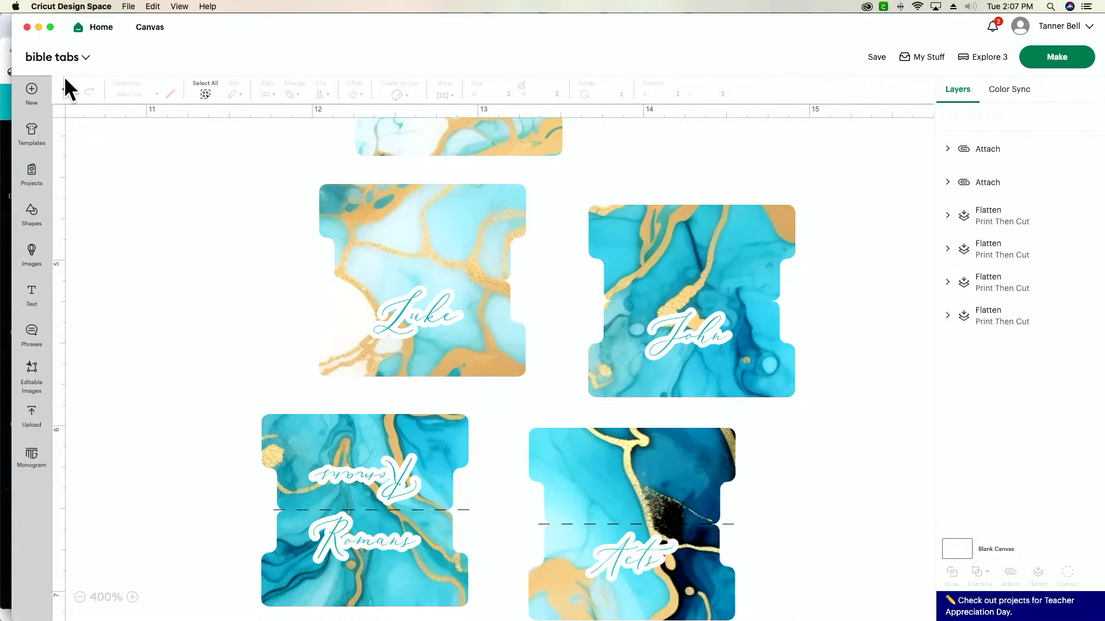
left_click(35, 98)
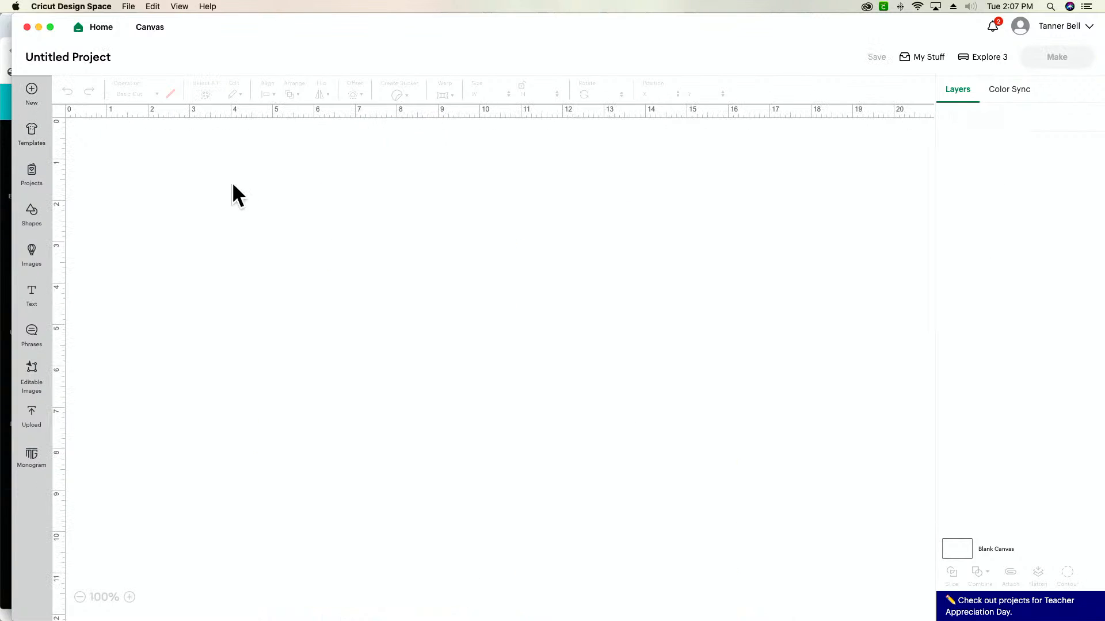
left_click(32, 419)
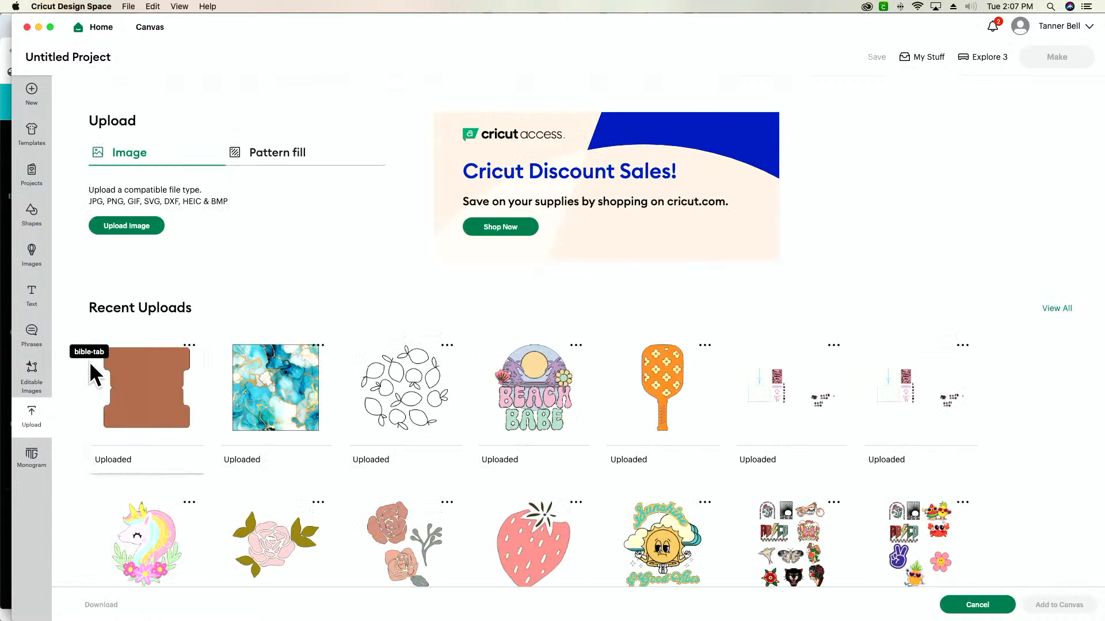
key("super+Tab")
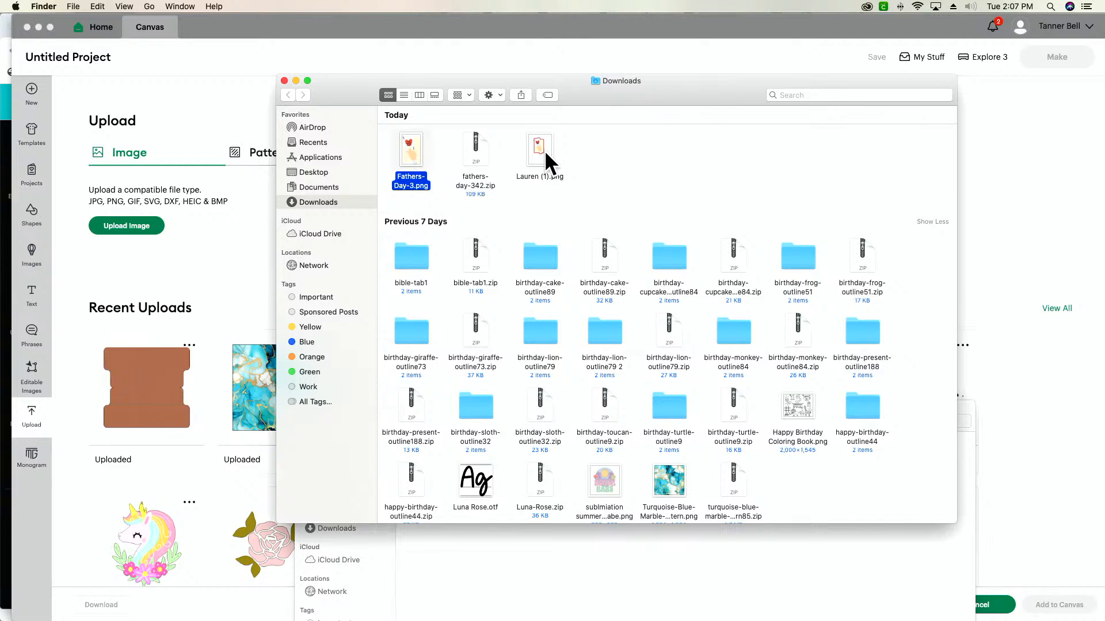
left_click_drag(545, 151, 229, 222)
left_click(133, 228)
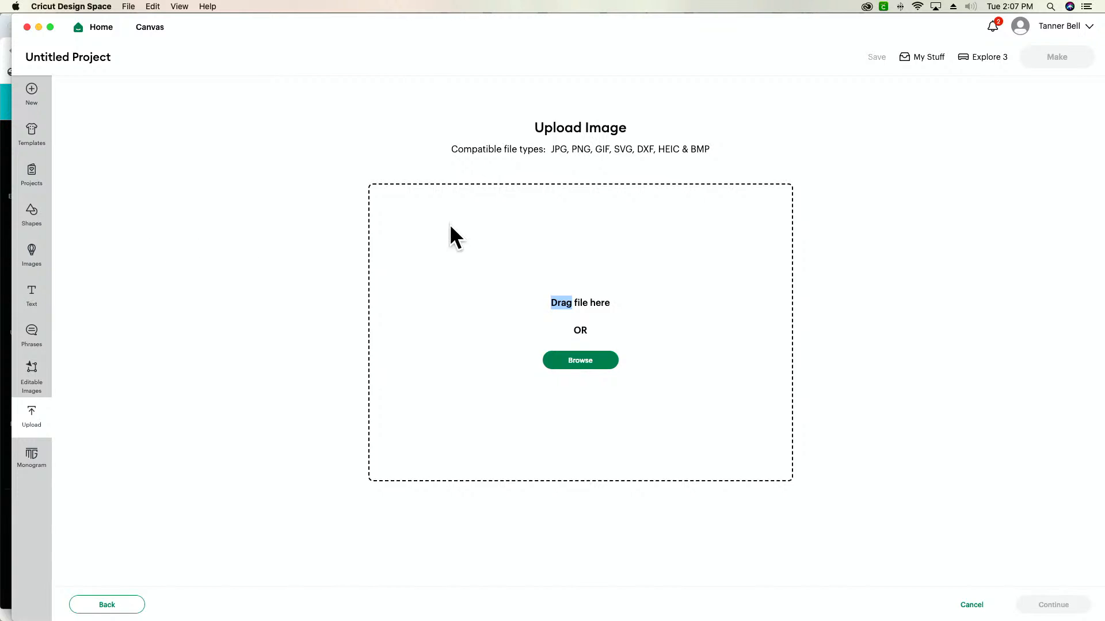
Add the newly downloaded card PNG from the Downloads folder to the image upload area
key("super+Tab")
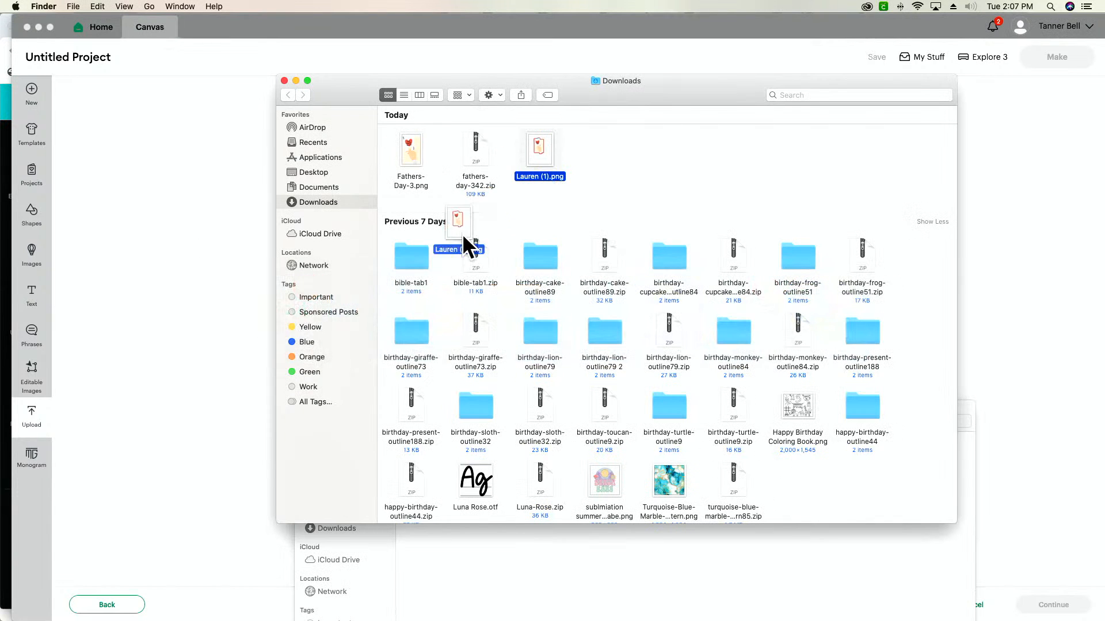
left_click_drag(462, 233, 169, 371)
left_click_drag(650, 93, 1047, 104)
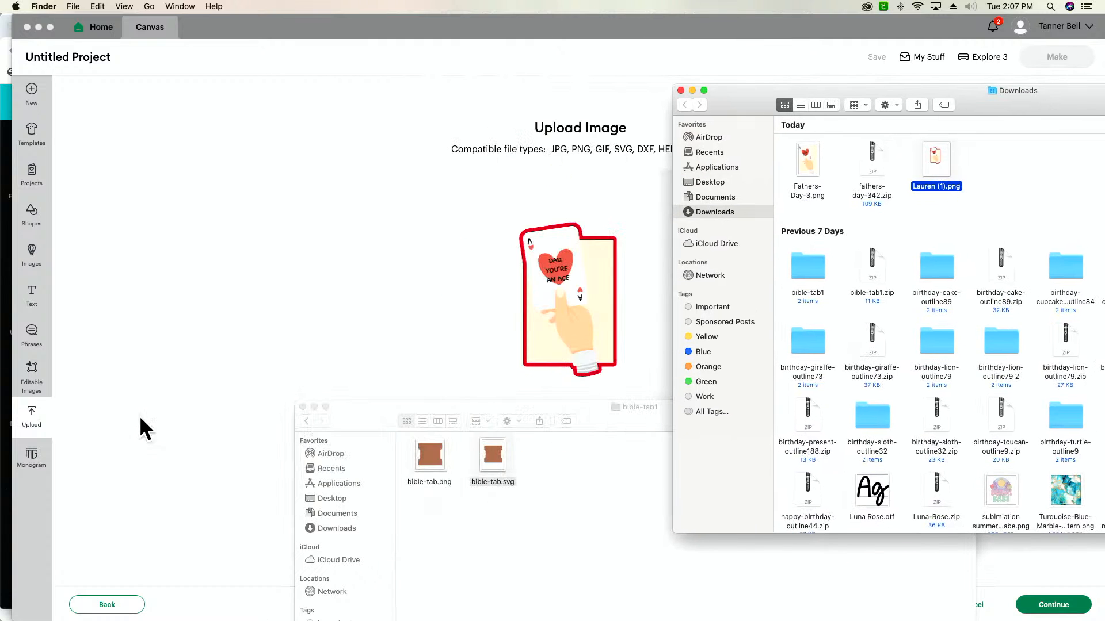
left_click(164, 398)
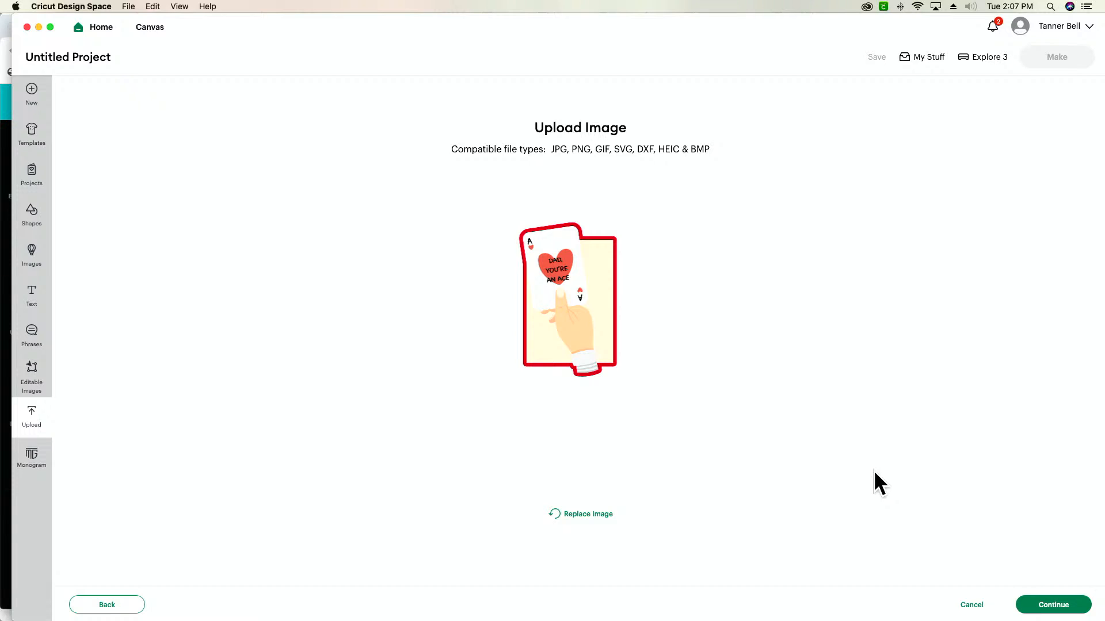
Upload the card image as a Flat Graphic, leaving the background removal settings unmodified
left_click(1057, 611)
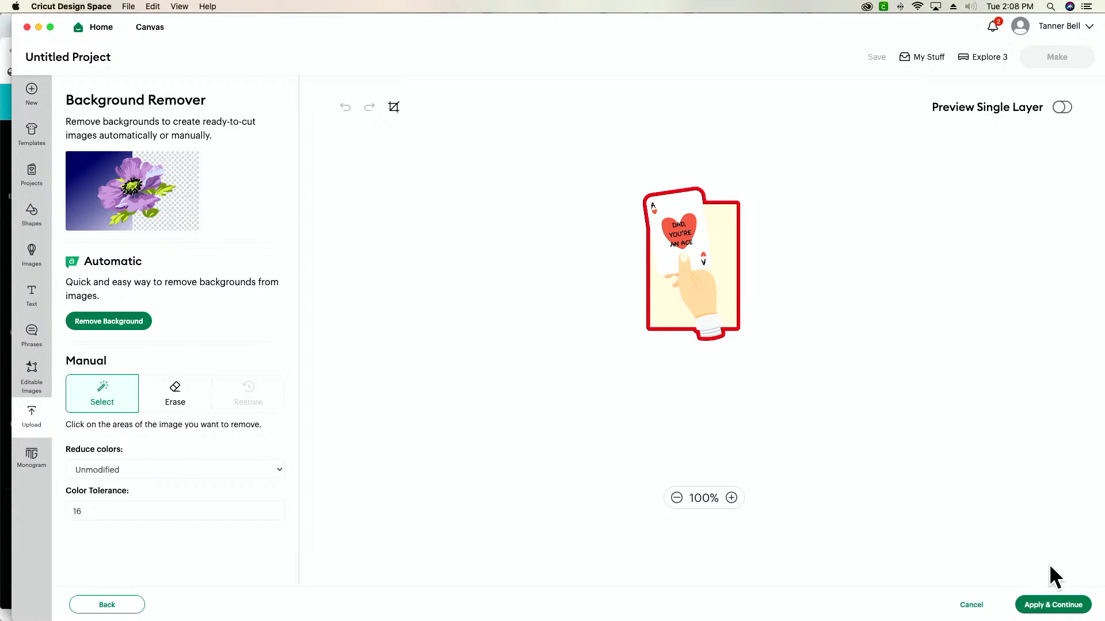
left_click(1058, 611)
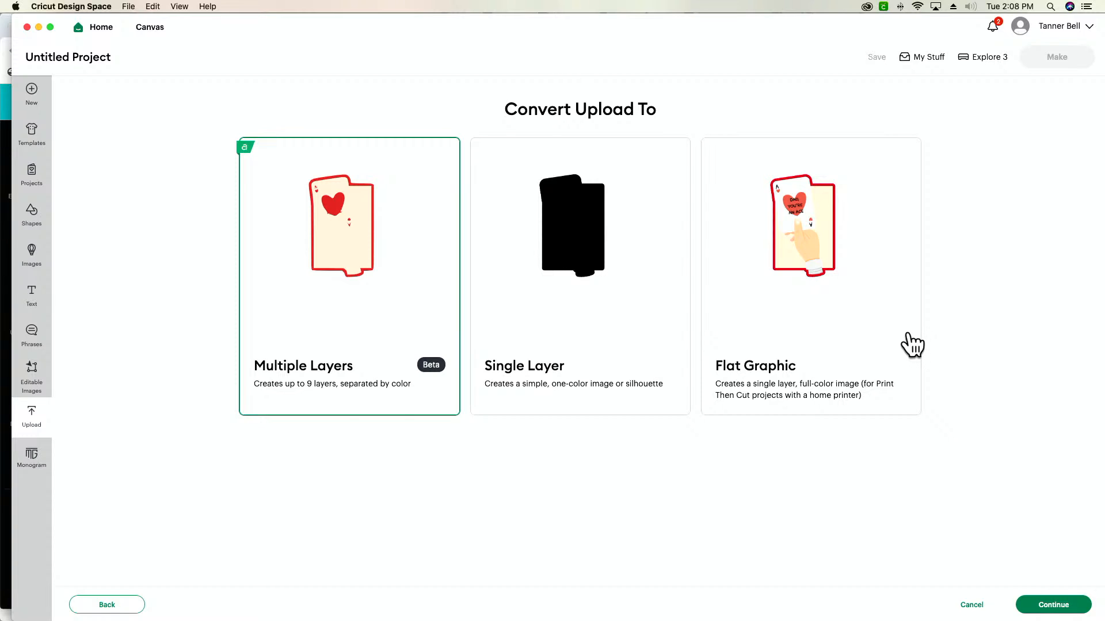
left_click(854, 294)
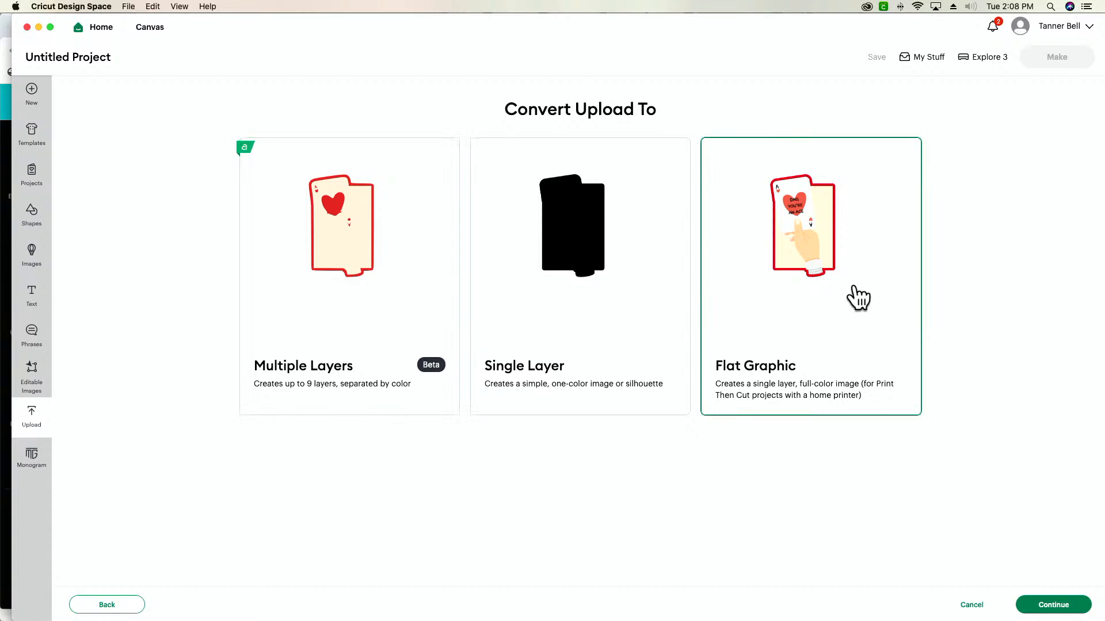
left_click(1057, 609)
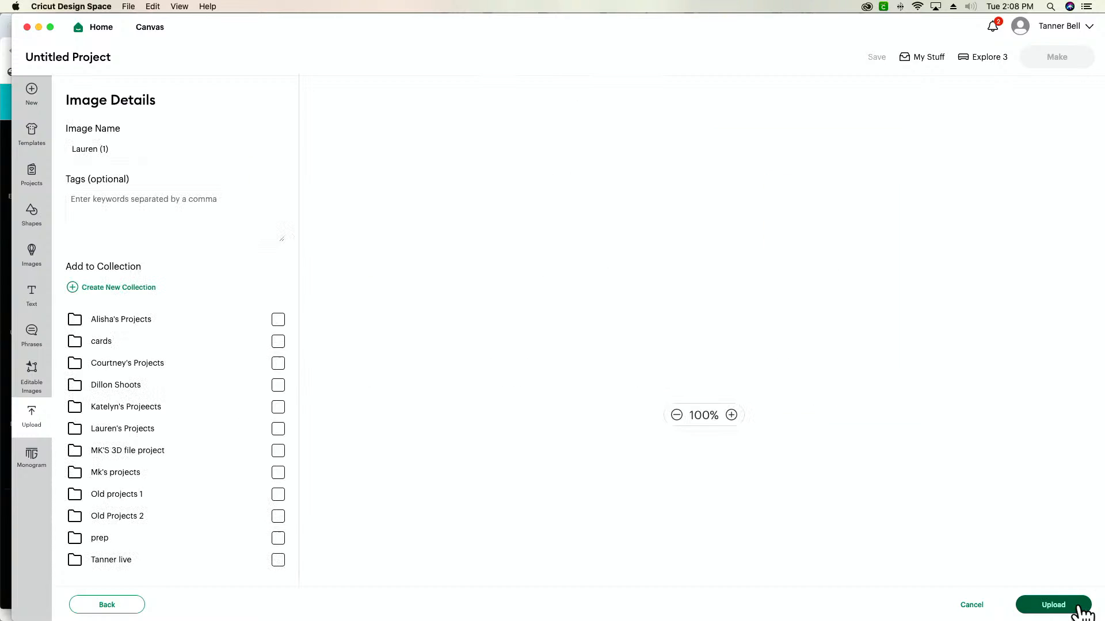
left_click(1081, 610)
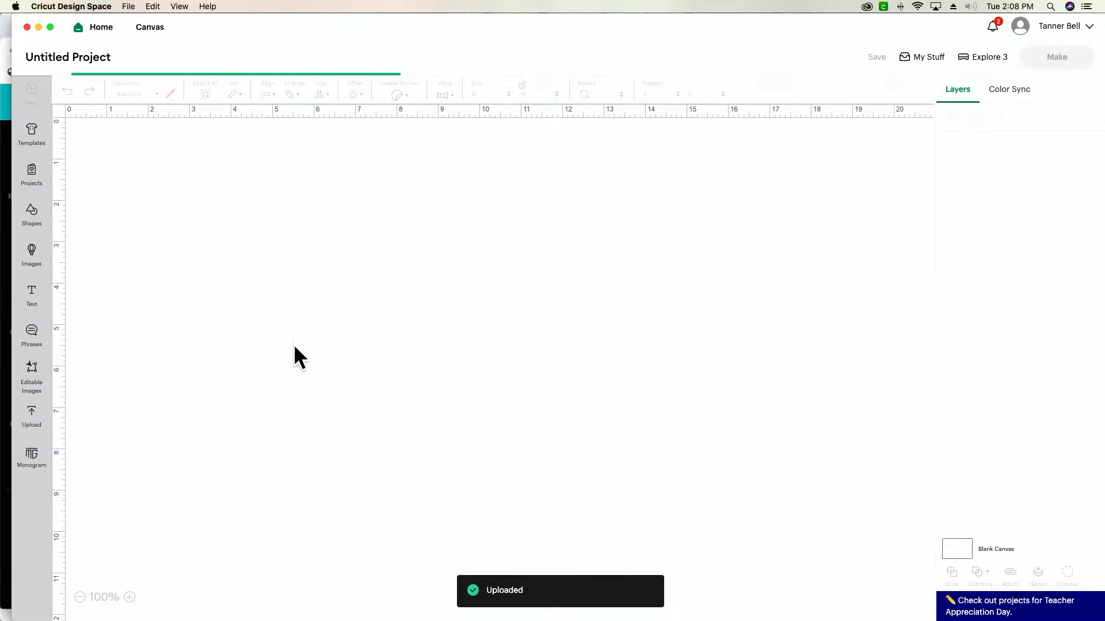
Scale the card on the canvas to about 2.39 × 3.78 in and proceed to mat preparation without saving the project
left_click_drag(171, 326, 337, 353)
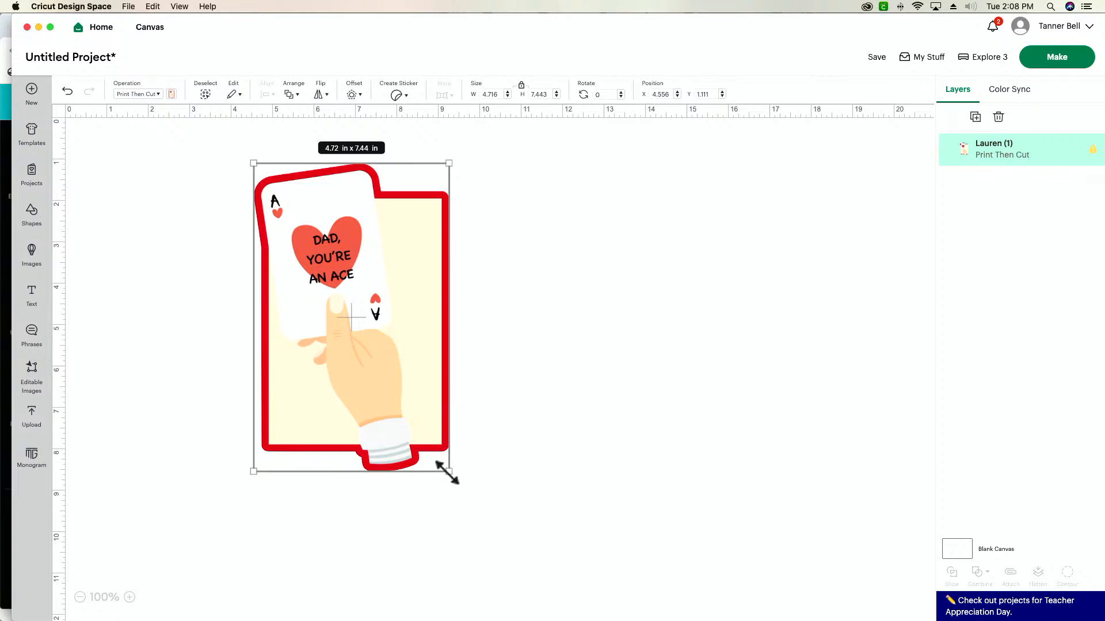
left_click_drag(449, 470, 347, 317)
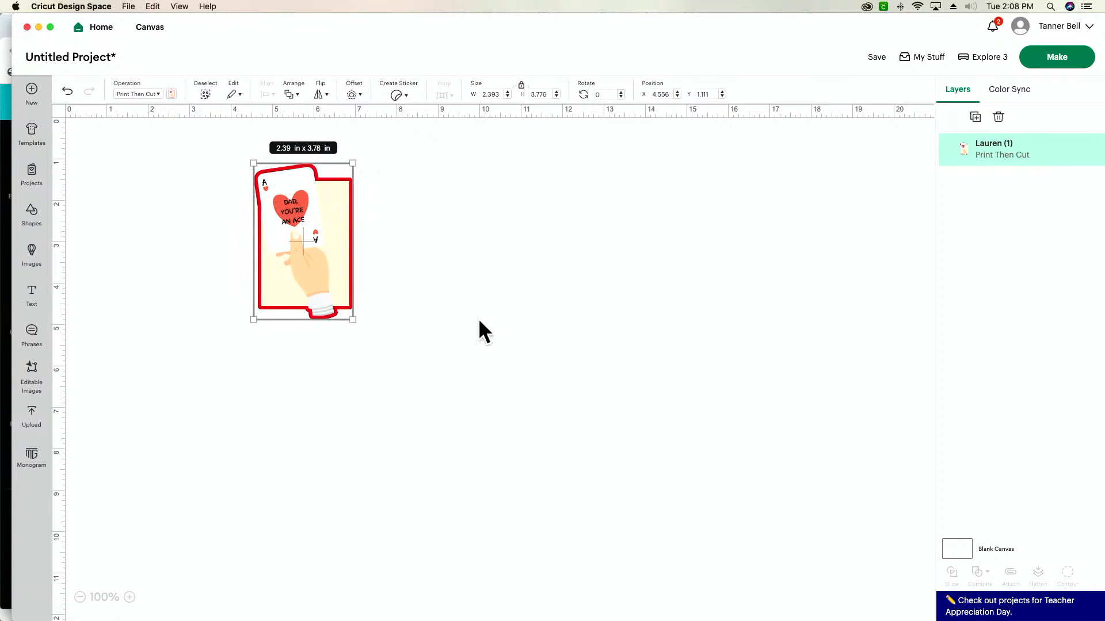
left_click(1070, 63)
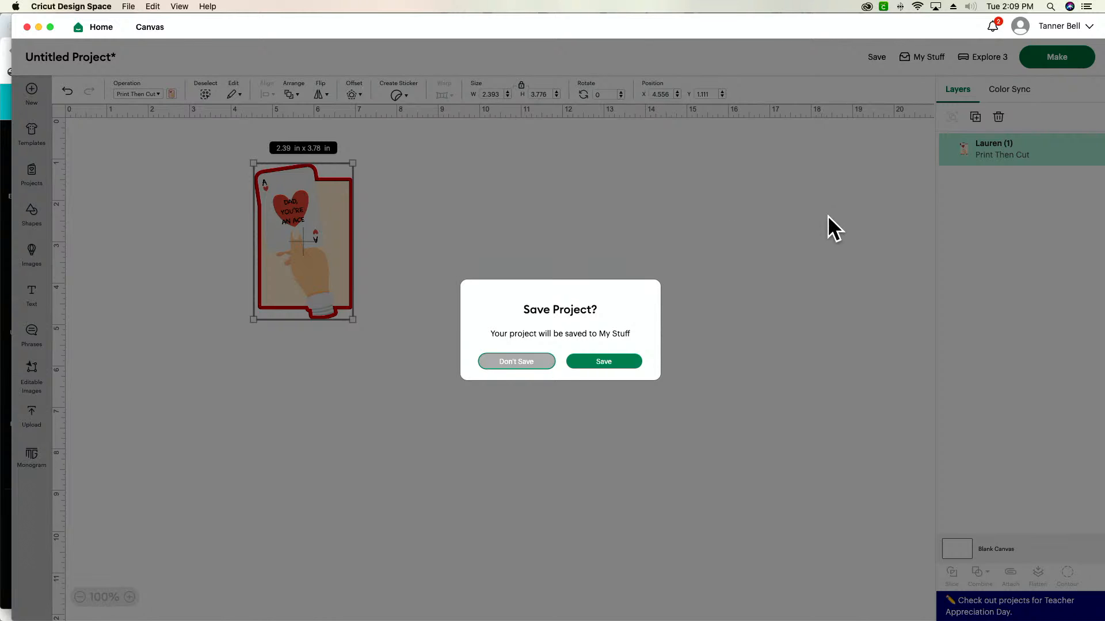
left_click(520, 361)
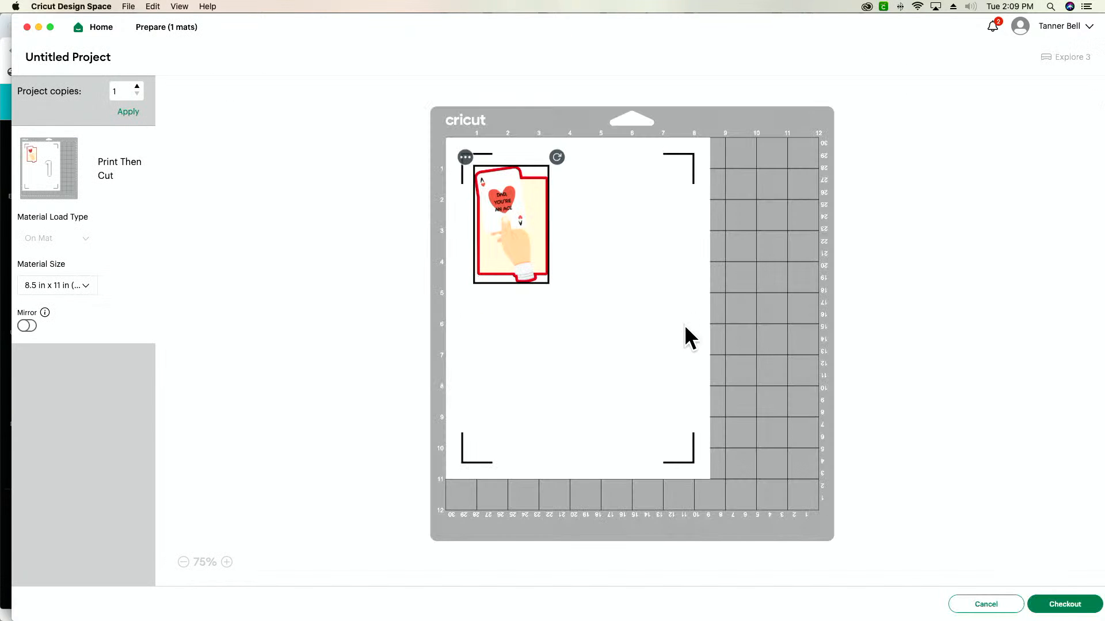
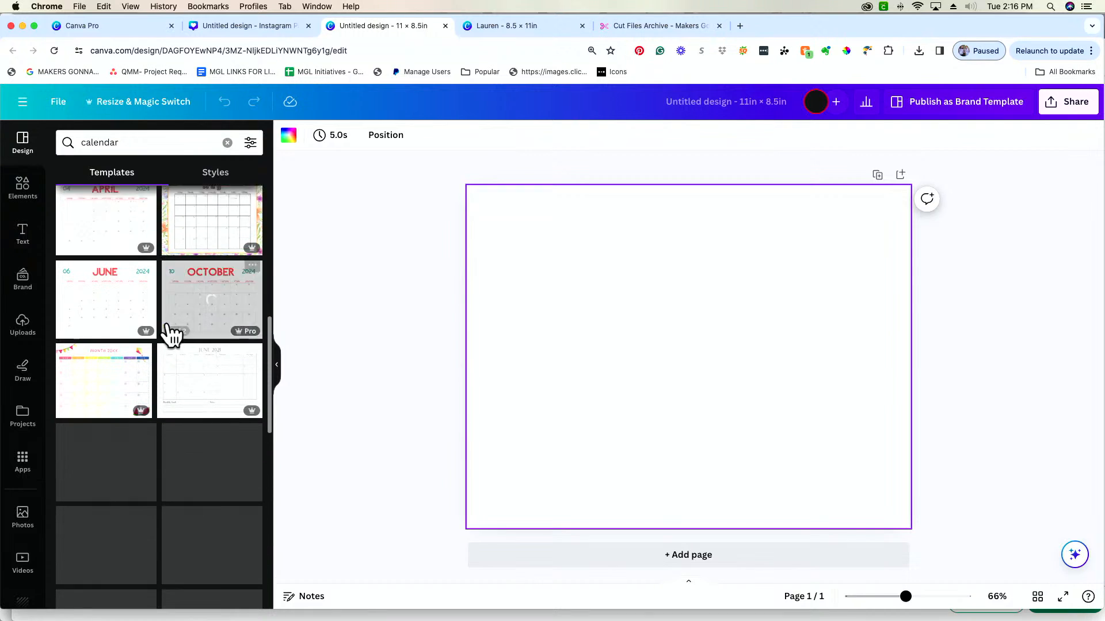
Browse the calendar templates and apply the Cute Monthly Calendar - February 2022 template to the blank 11 × 8.5 in page
scroll(172, 334, "down", 5)
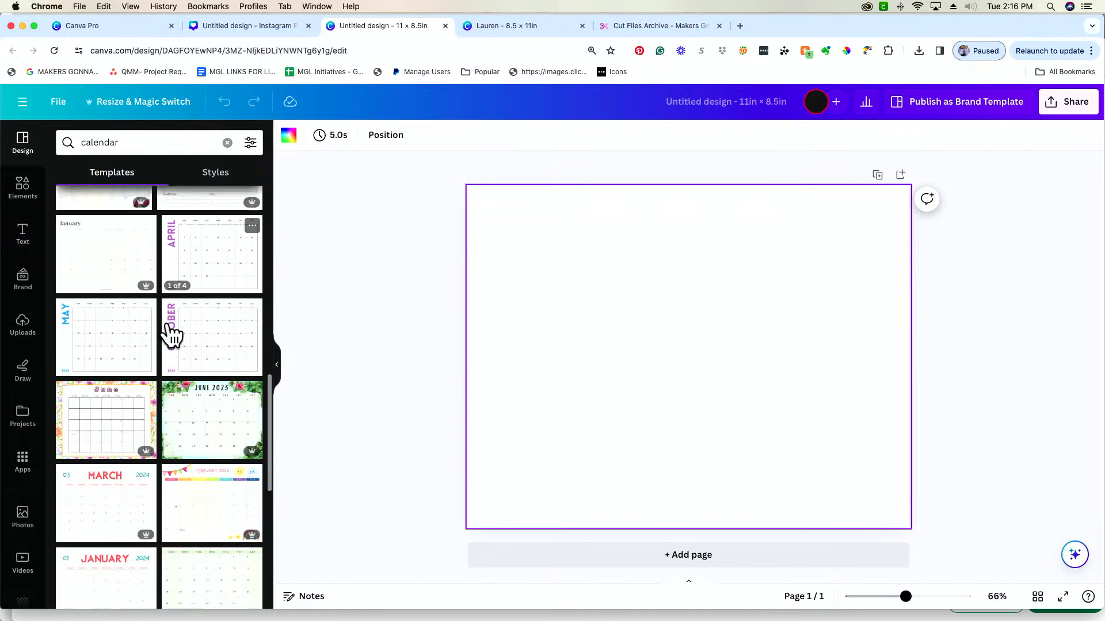
scroll(171, 333, "down", 3)
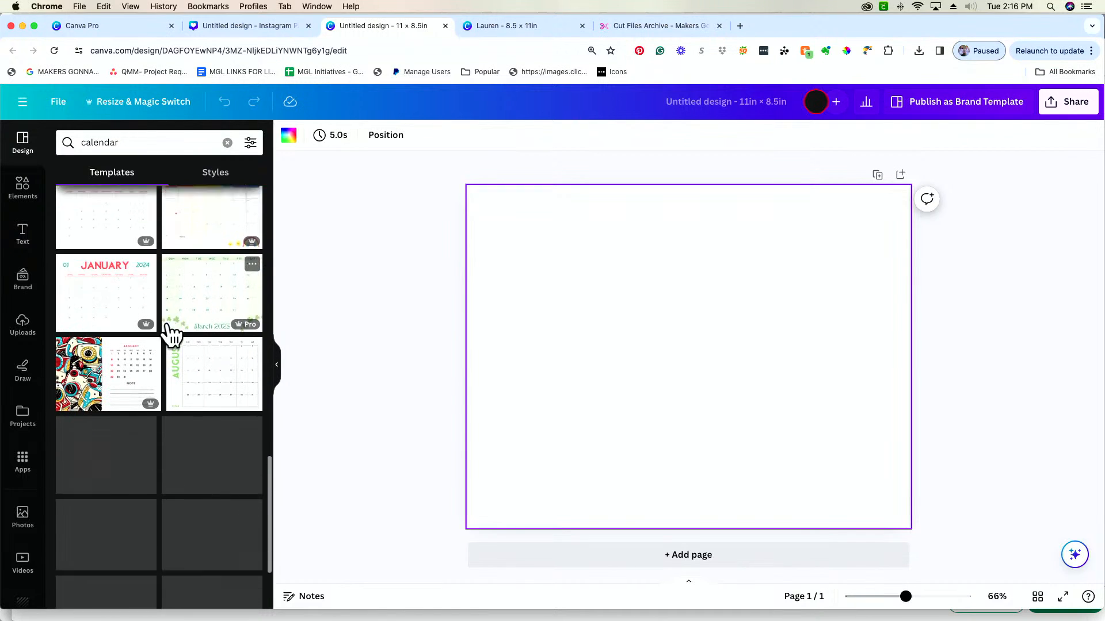
scroll(172, 333, "down", 2)
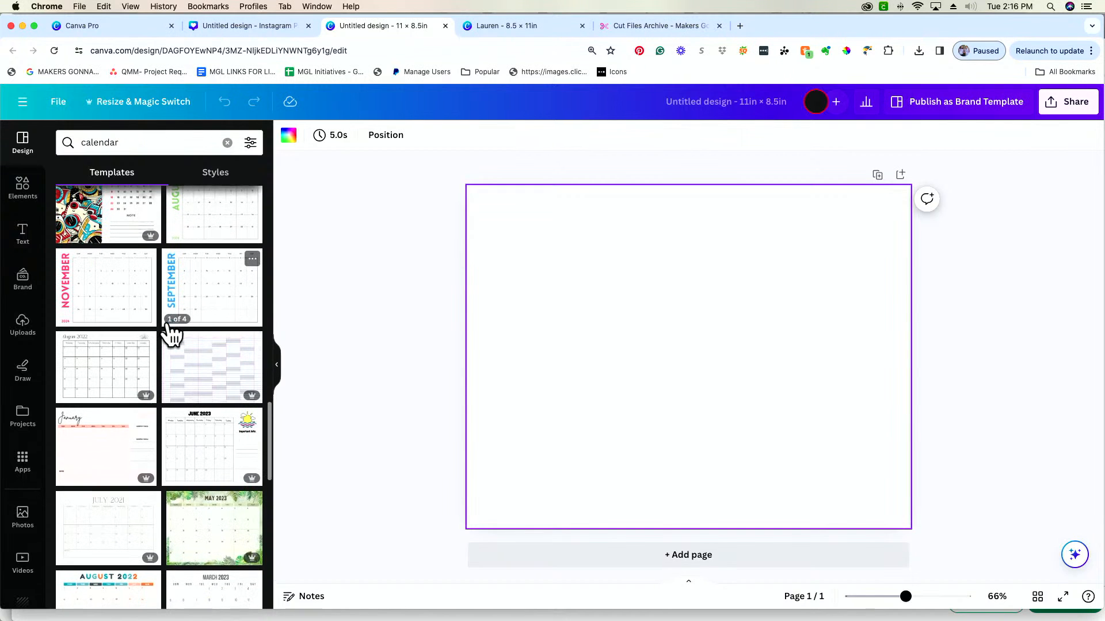
scroll(167, 319, "down", 4)
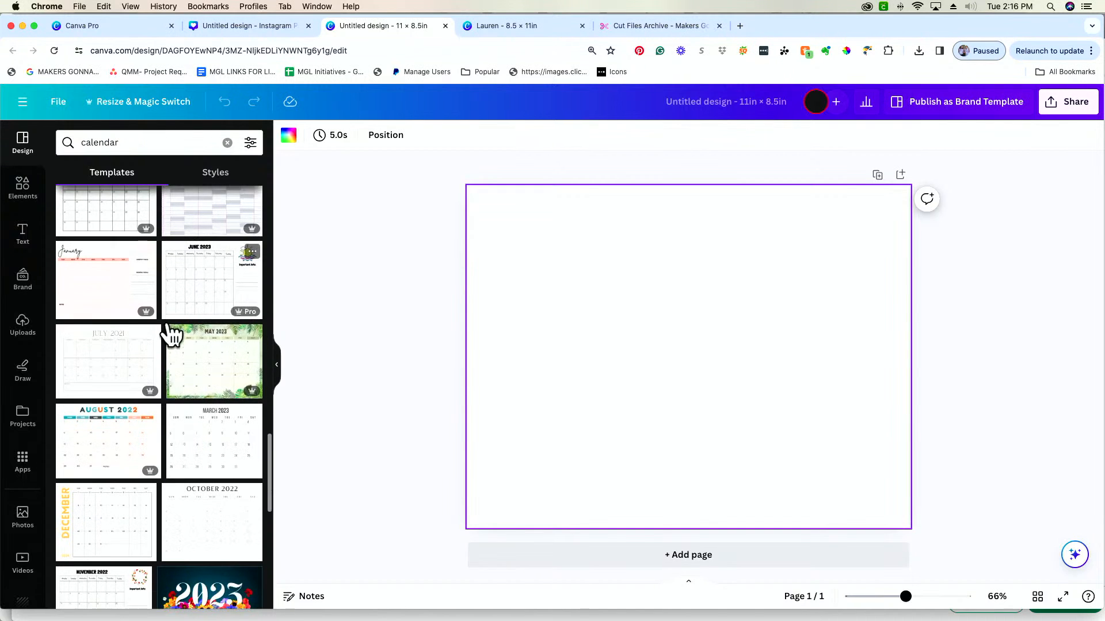
scroll(172, 329, "down", 5)
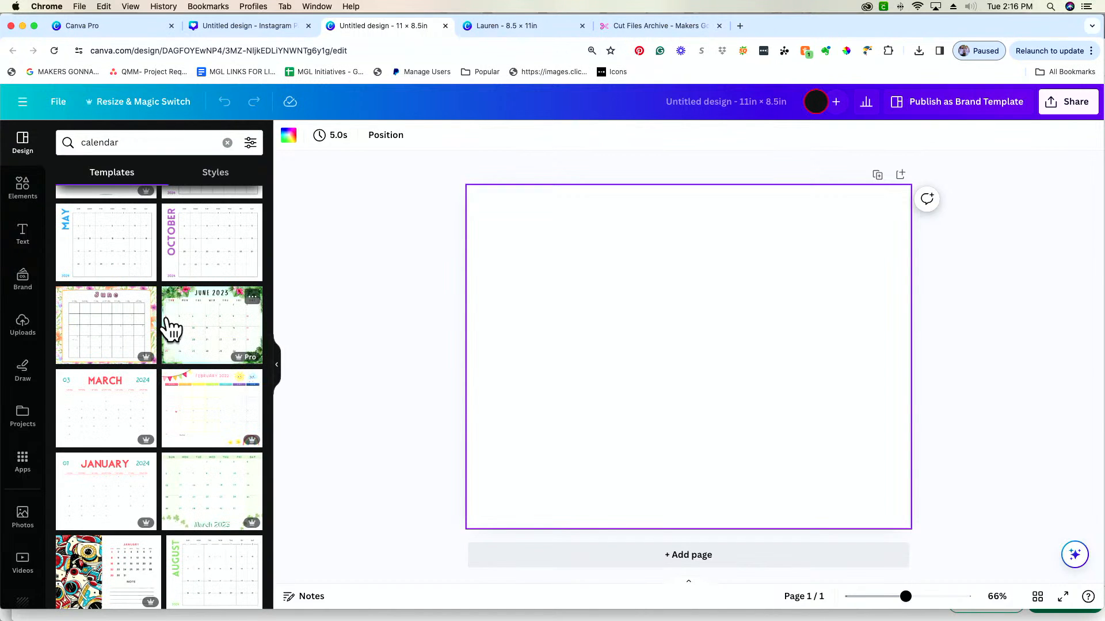
scroll(171, 329, "up", 1)
left_click(208, 431)
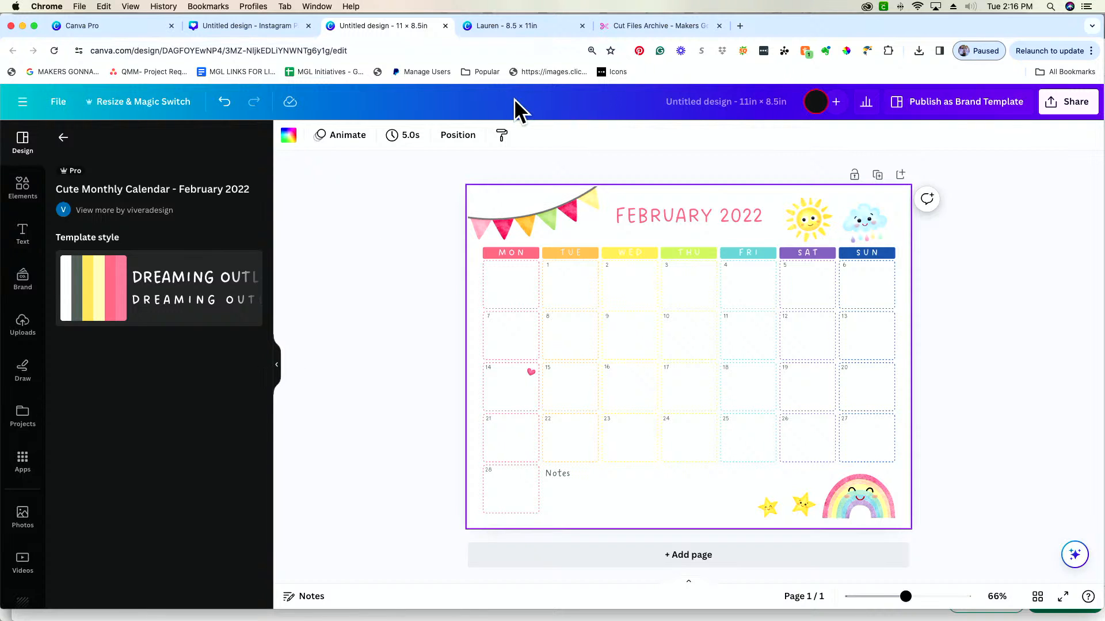
Try several shuffled color variations of the calendar's template style and reapply the original February 2022 template
left_click(167, 292)
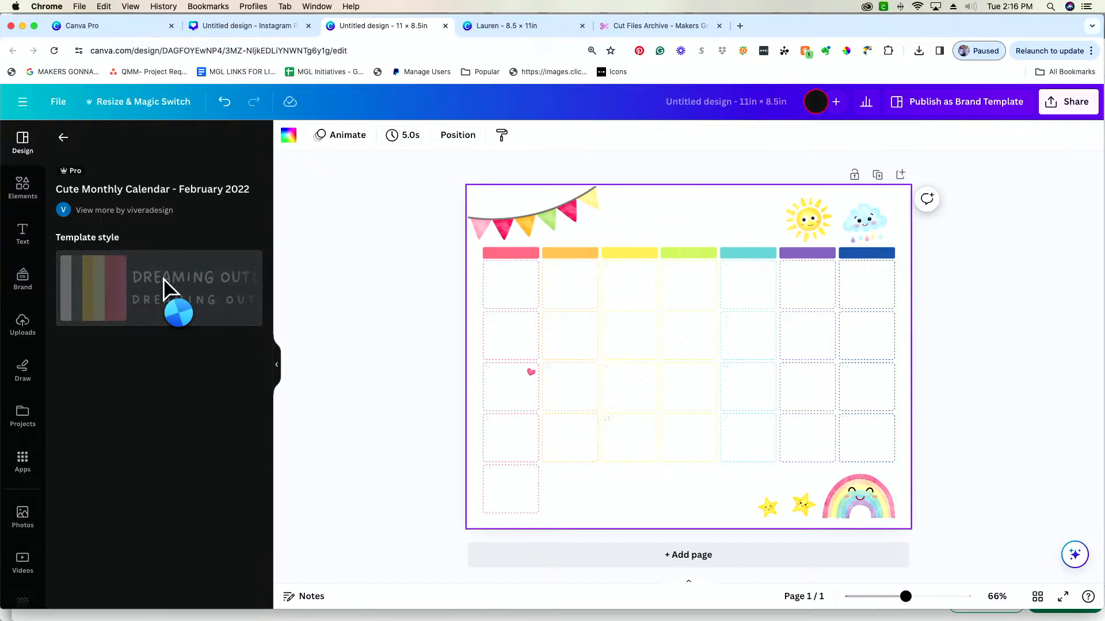
left_click(160, 297)
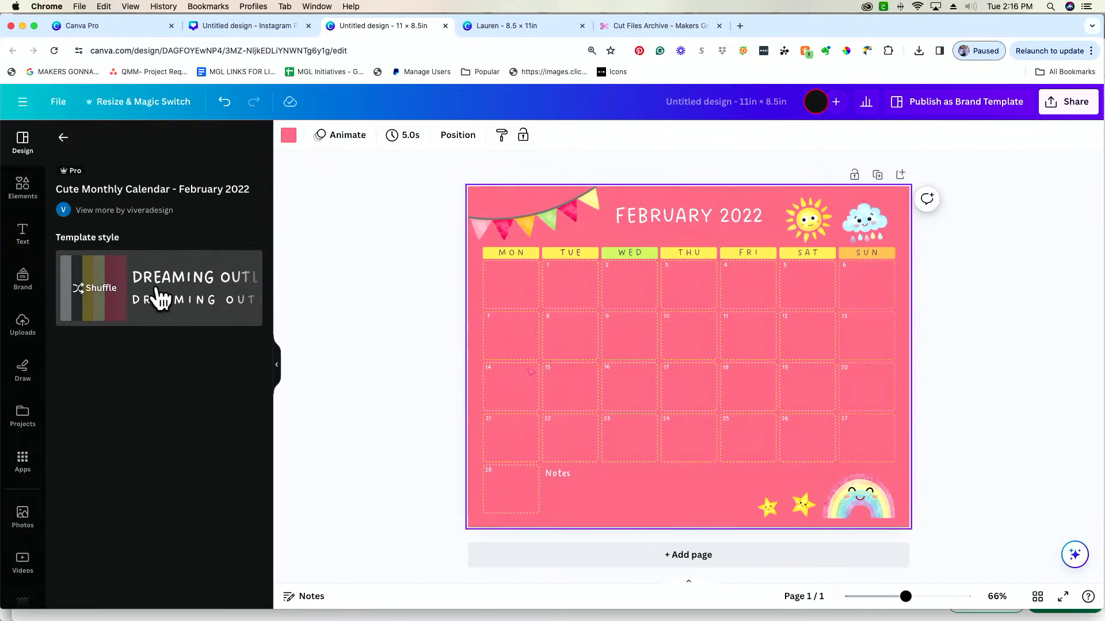
left_click(160, 297)
left_click(156, 299)
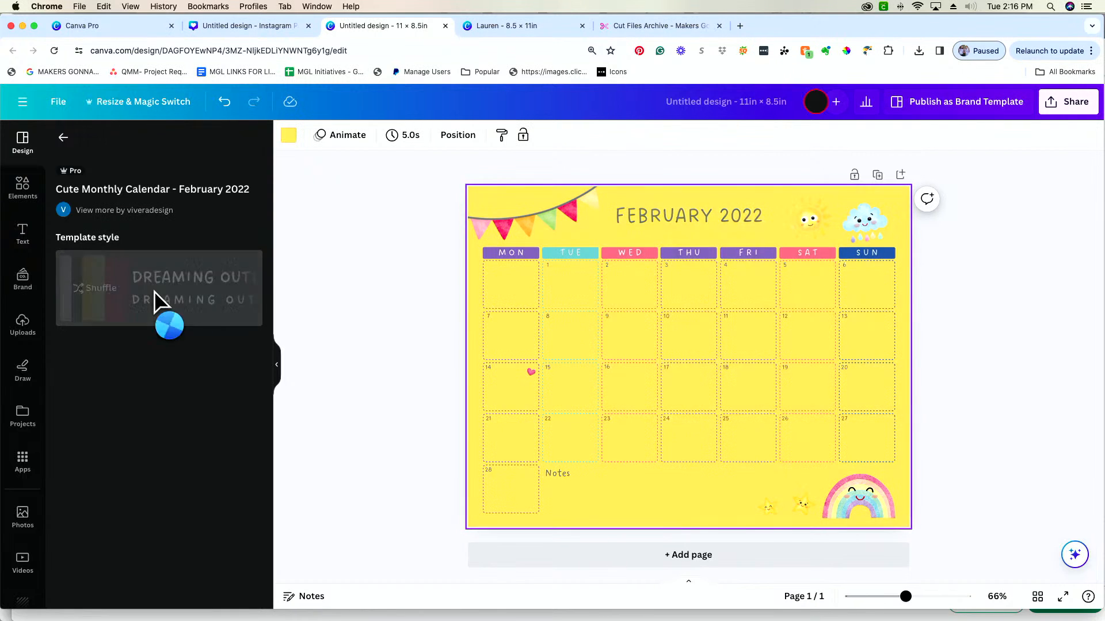
left_click(109, 300)
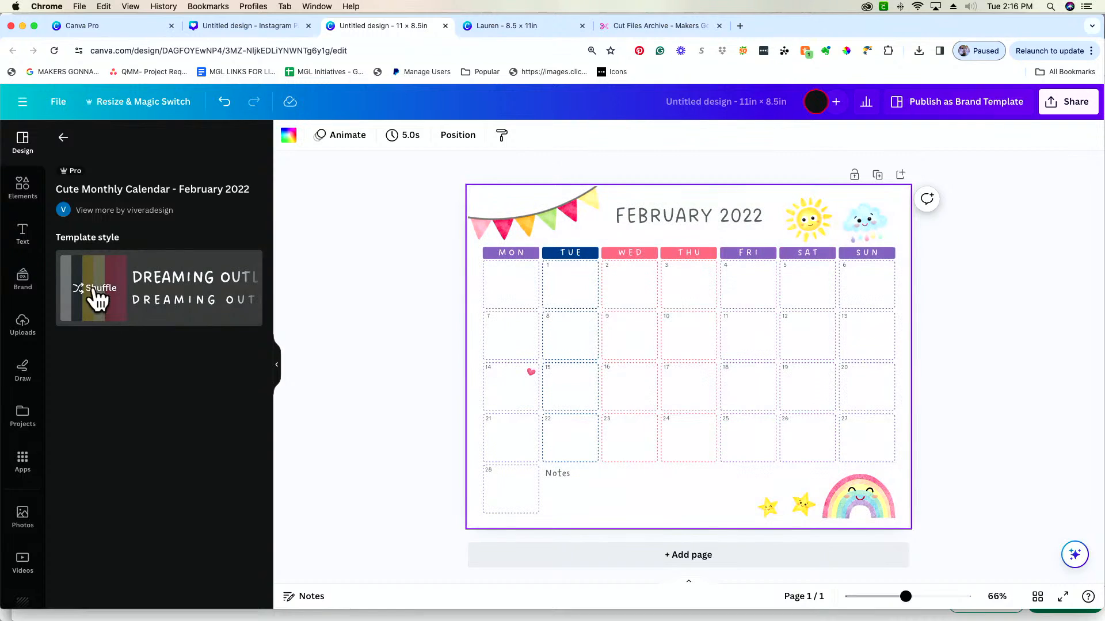
left_click(90, 296)
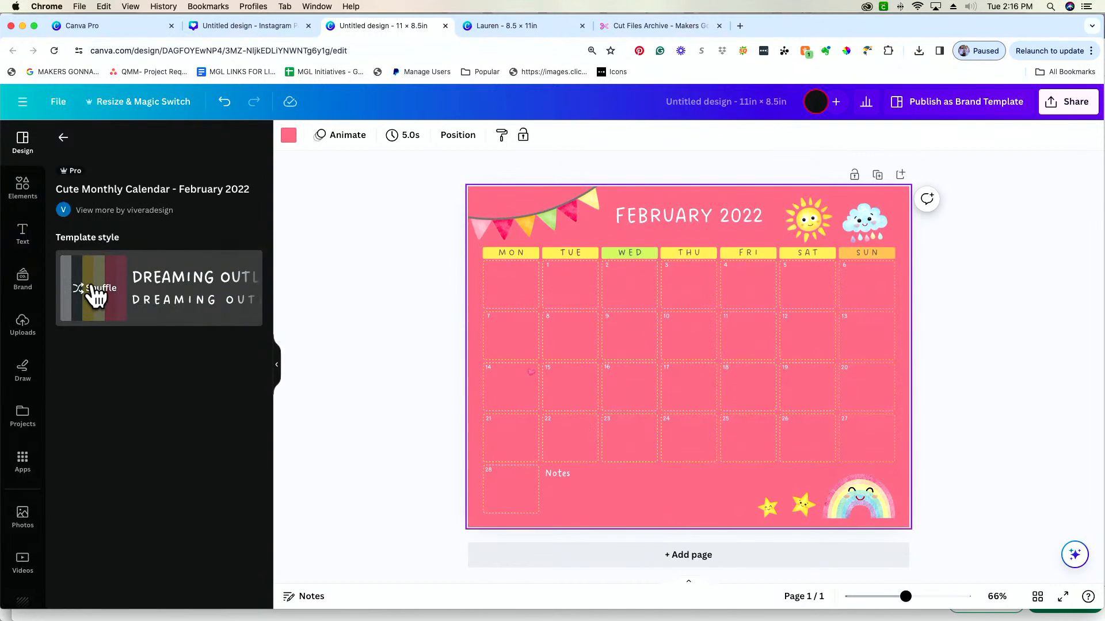
left_click(91, 295)
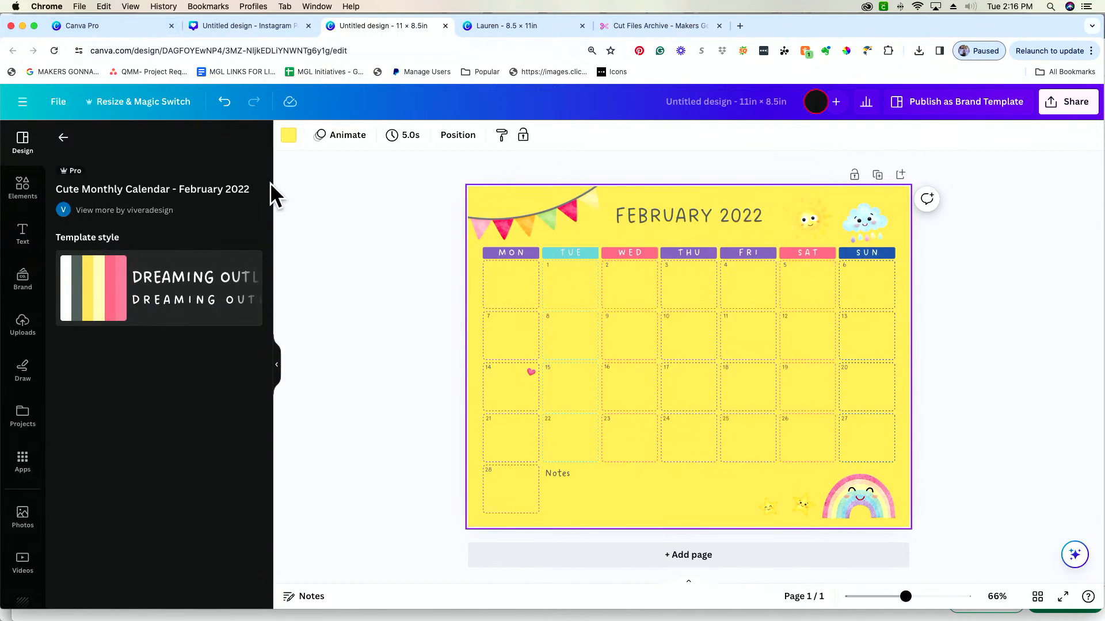
key("Delete")
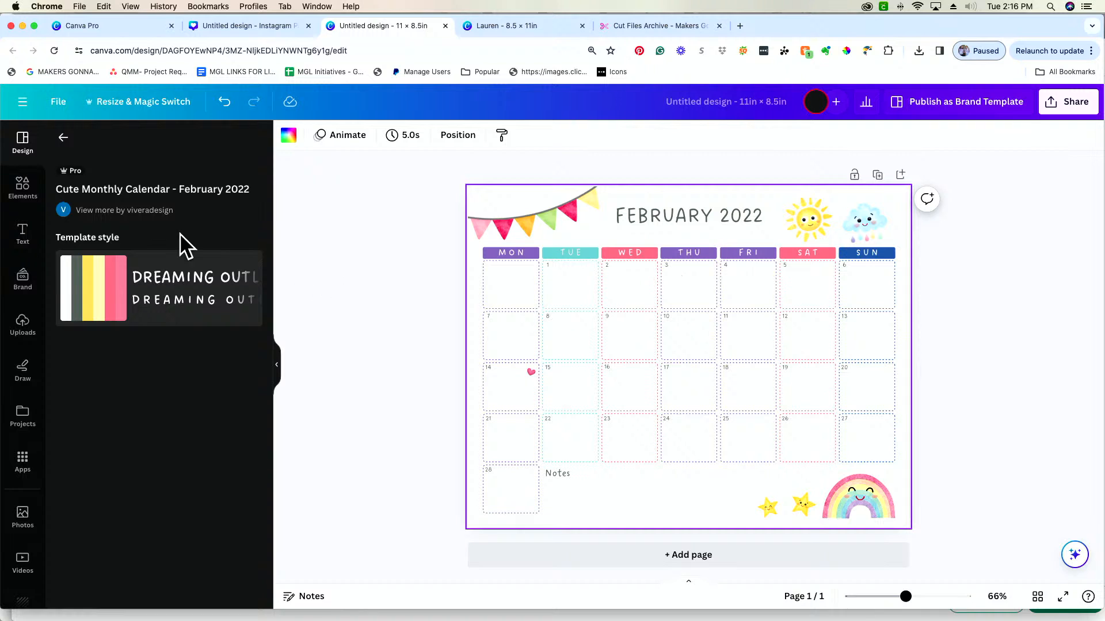
left_click(64, 137)
left_click(218, 435)
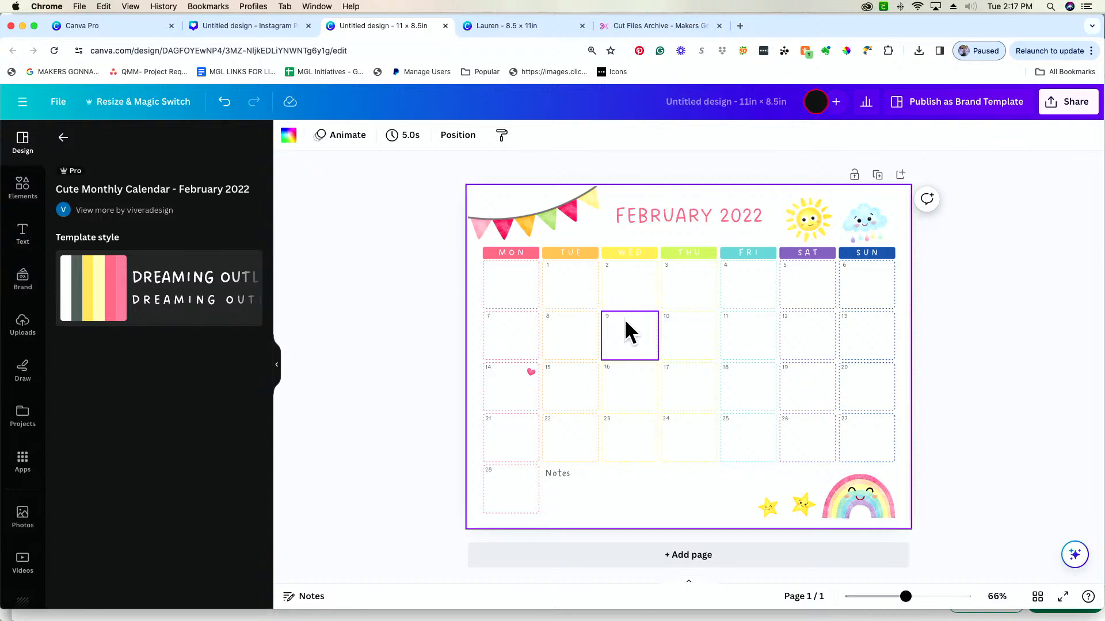
Return to the calendar template results and add a blank second page to the design
left_click(63, 138)
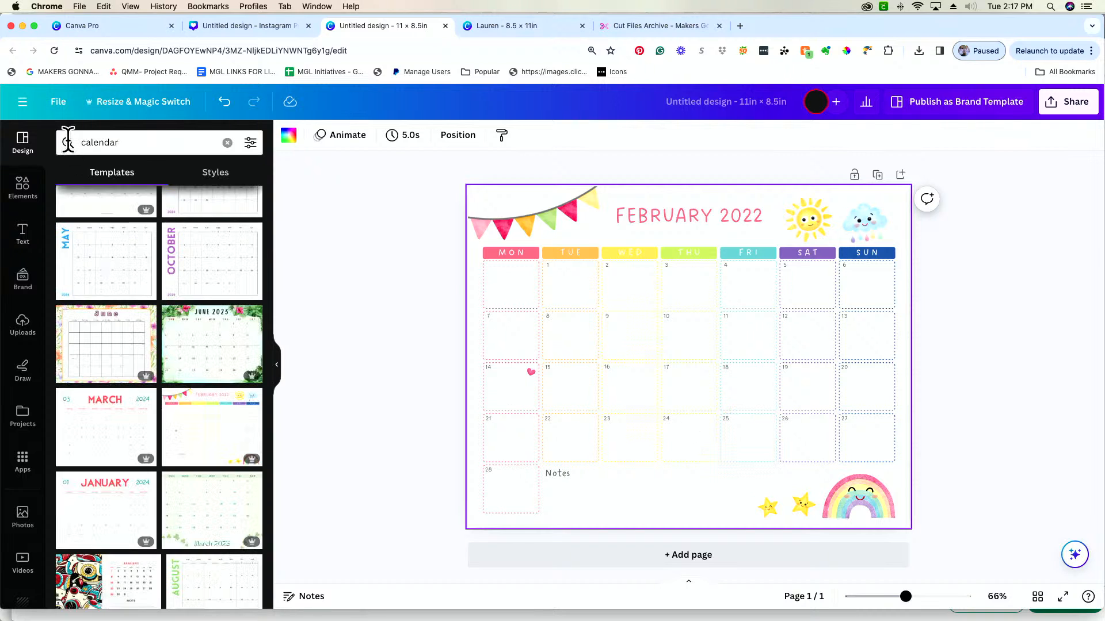
scroll(153, 313, "down", 5)
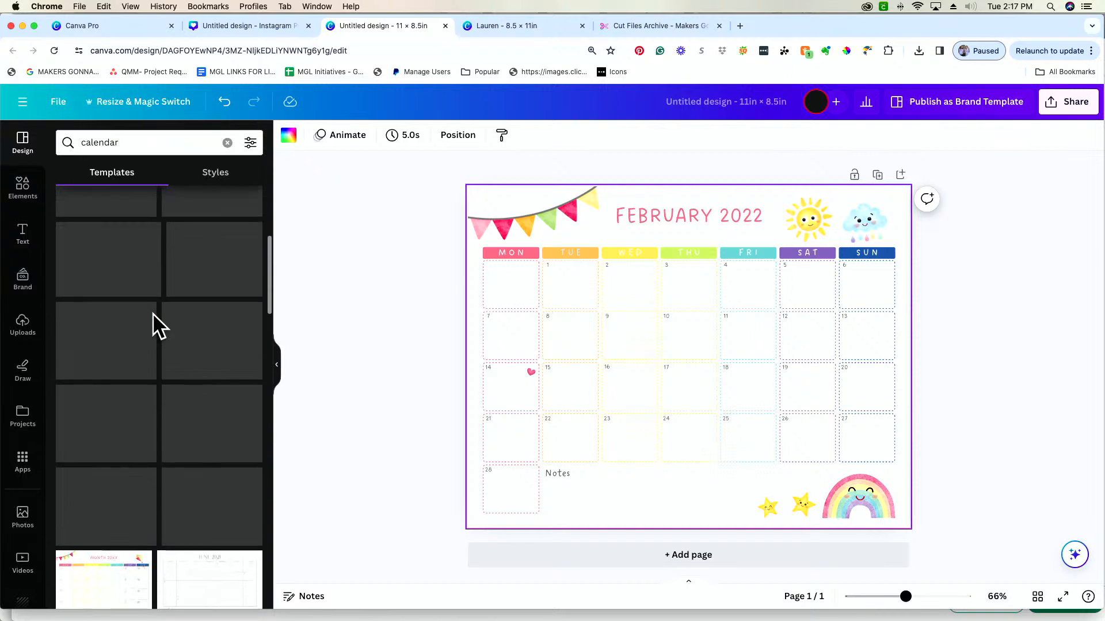
scroll(153, 314, "up", 5)
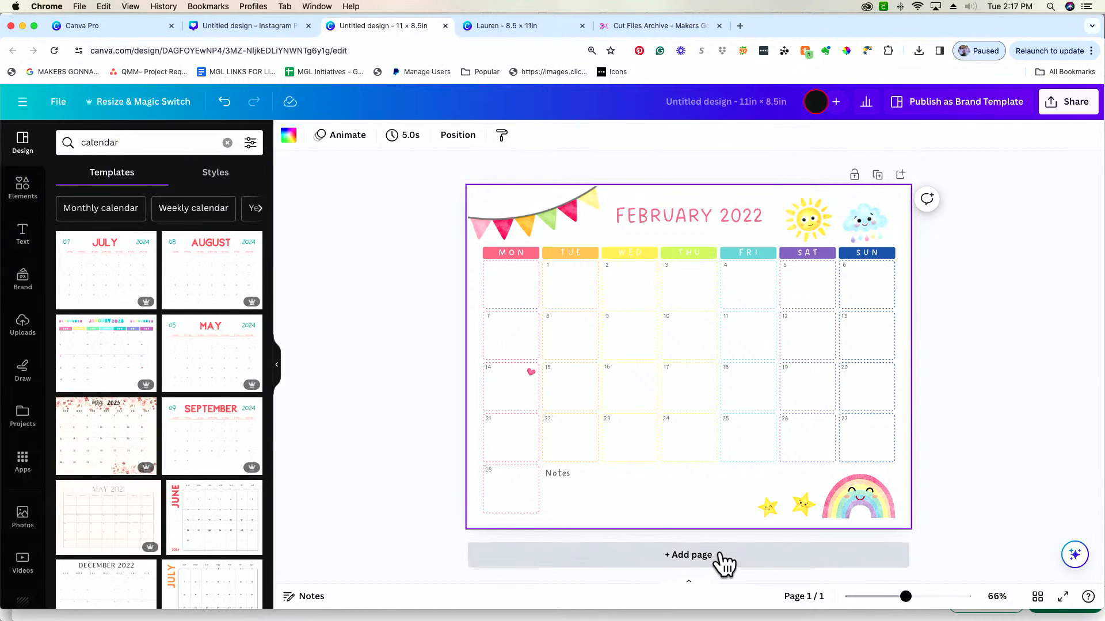
left_click(716, 555)
Change the calendar heading on page 1 to read FEBRUARY 2024
scroll(709, 426, "up", 5)
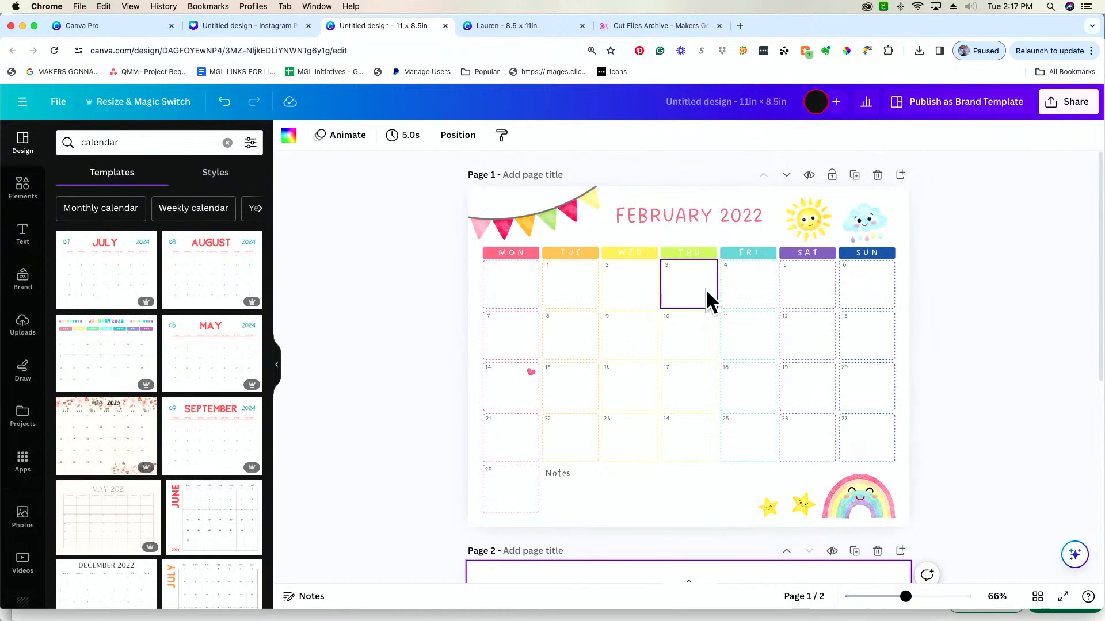
left_click(758, 213)
left_click(758, 212)
left_click(767, 215)
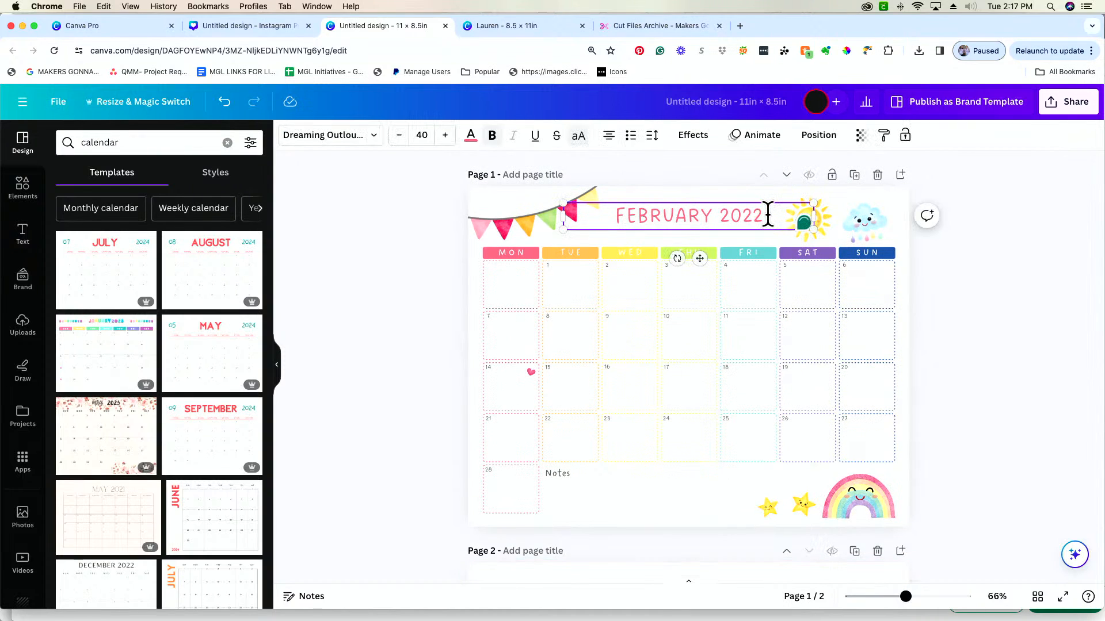
key("BackSpace")
type("4")
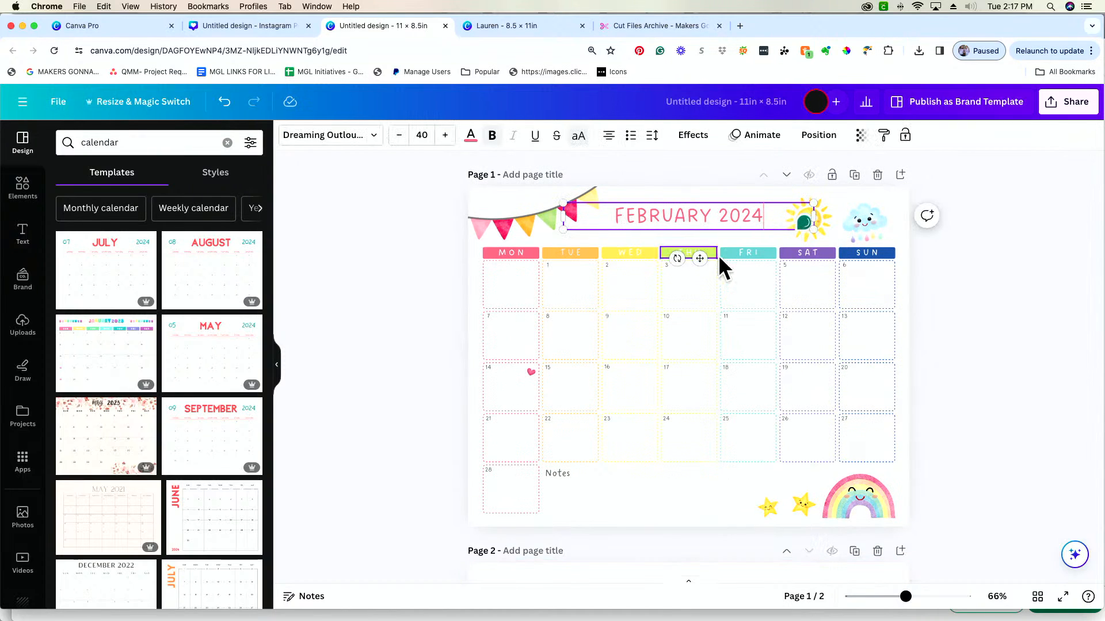
left_click(792, 269)
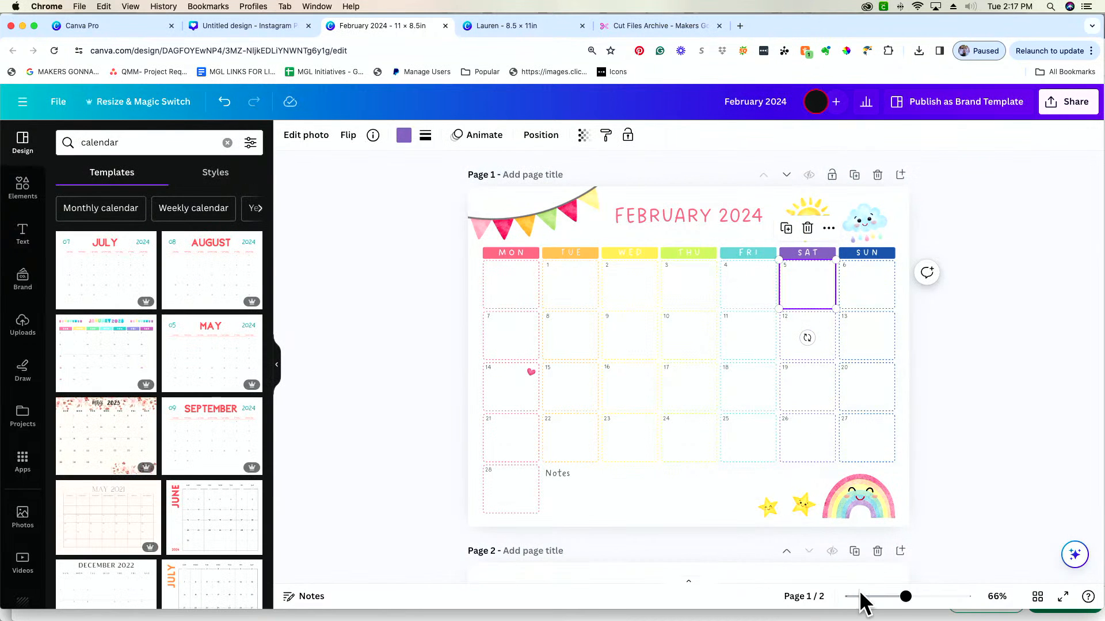
Try to open the date number 5 in the first Saturday box for text editing
left_click_drag(906, 597, 930, 596)
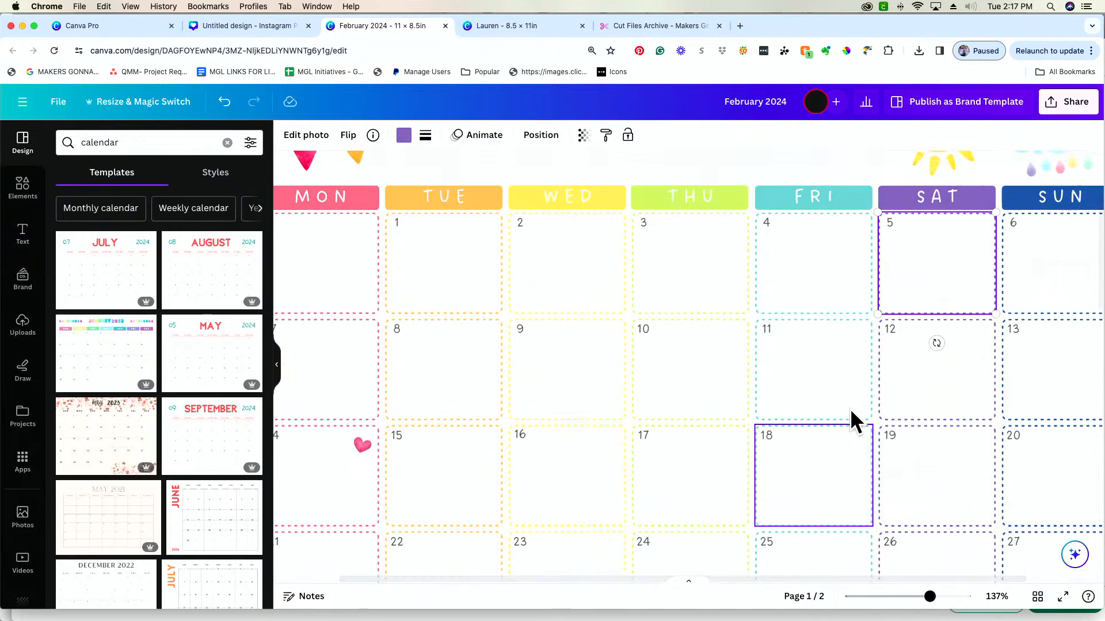
scroll(857, 402, "right", 2)
mouse_move(869, 251)
left_mouse_down()
mouse_move(860, 289)
mouse_move(860, 262)
left_mouse_up()
double_click(811, 231)
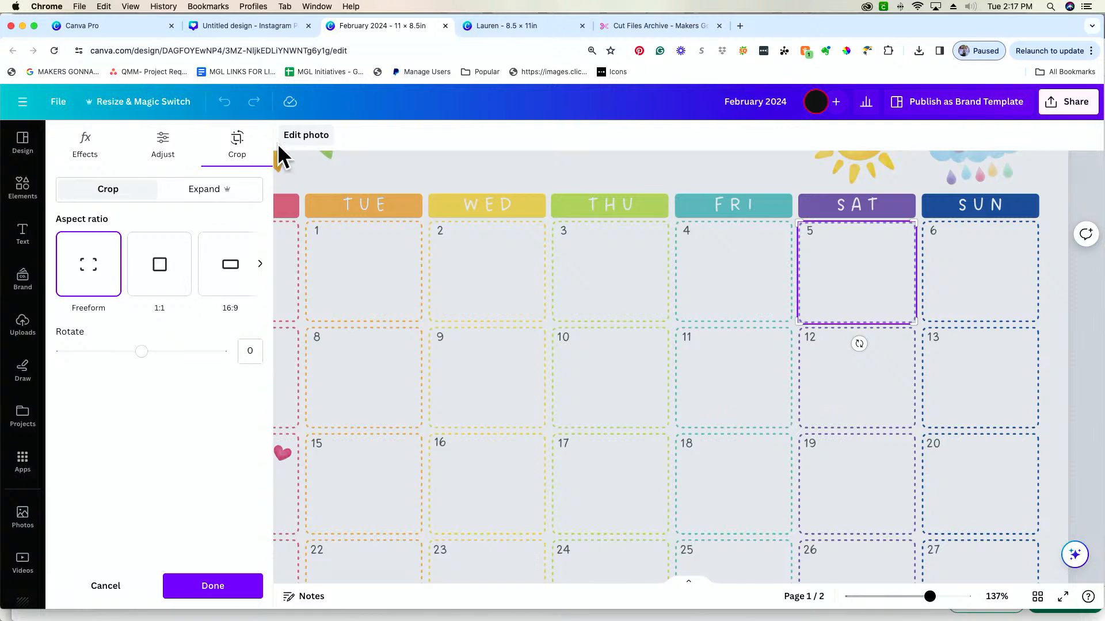
left_click(603, 173)
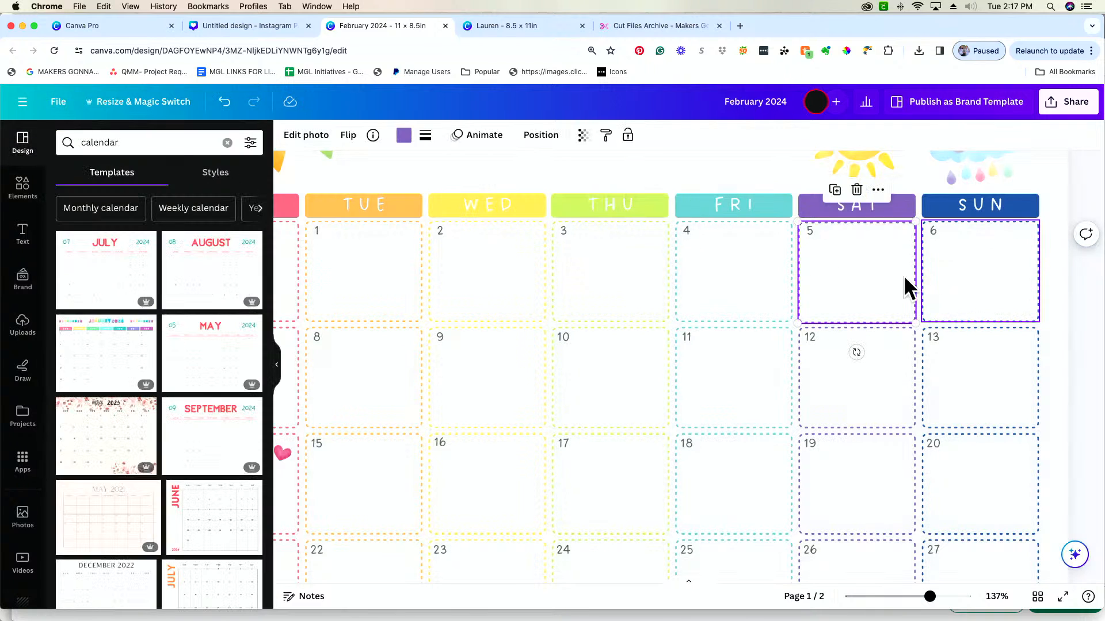
Select the date number 5 and nudge it slightly to the right within the first Saturday box, leaving nothing selected
left_click(808, 231)
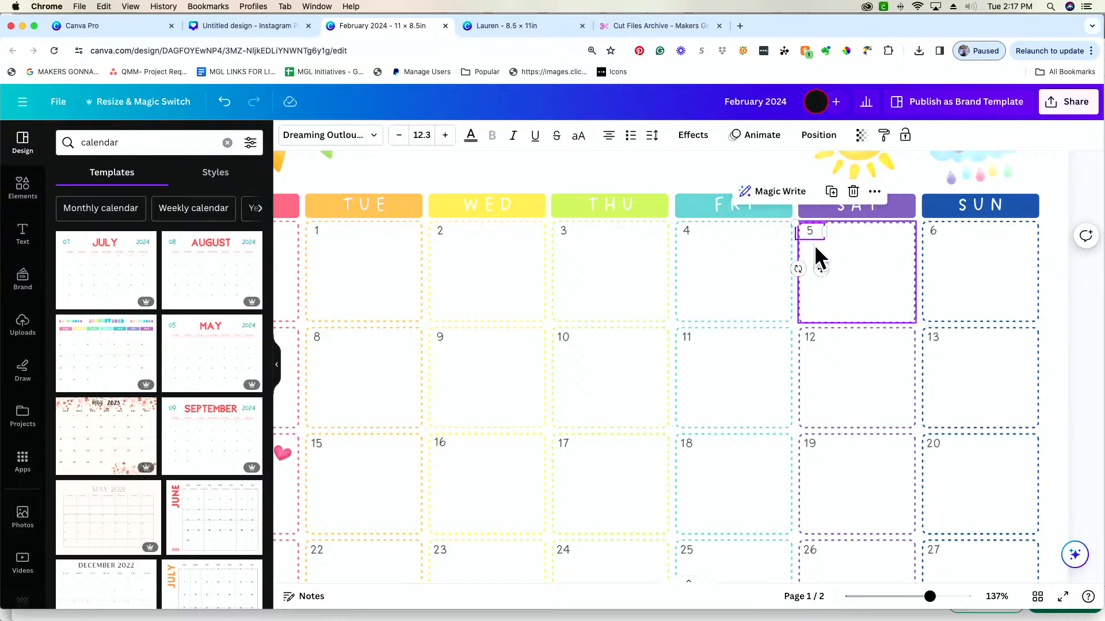
left_click_drag(813, 243, 821, 276)
left_click(817, 234)
double_click(817, 231)
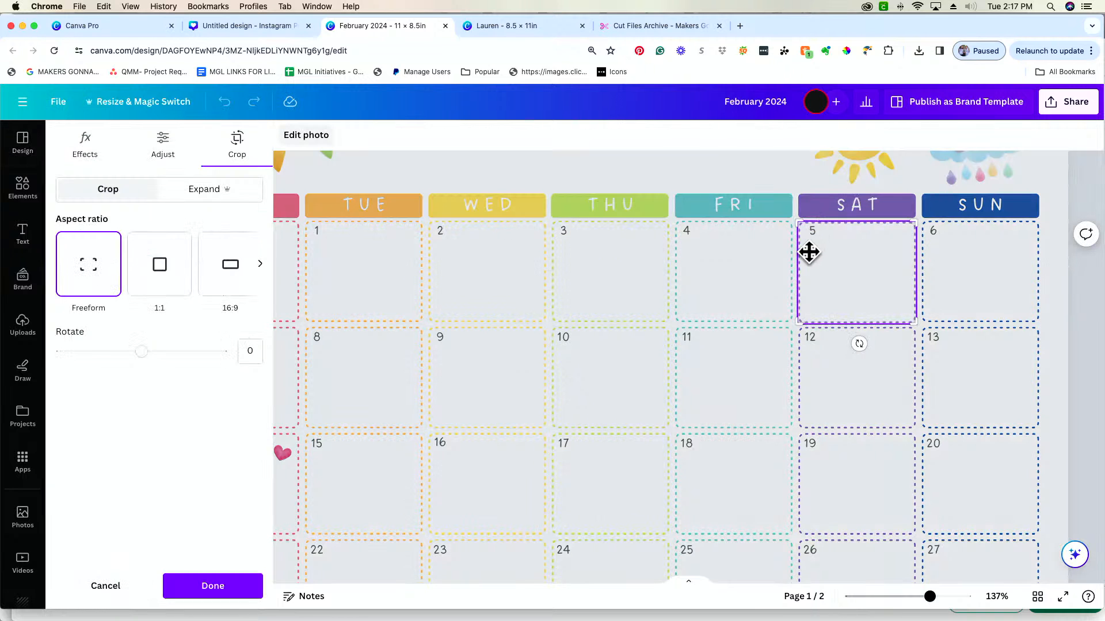
left_click(743, 157)
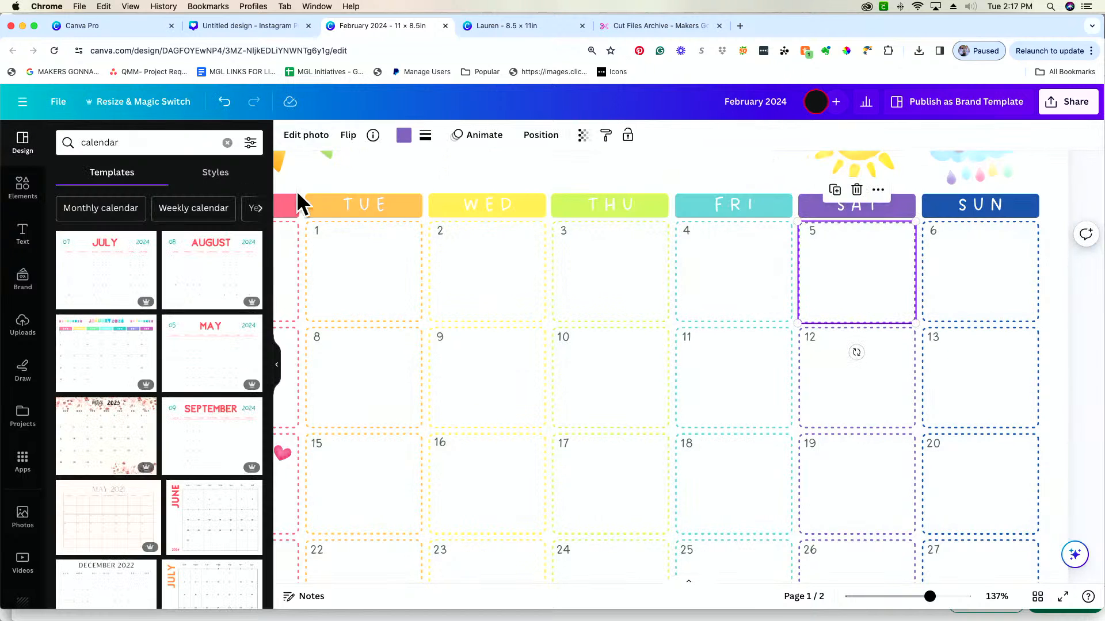
left_click(688, 172)
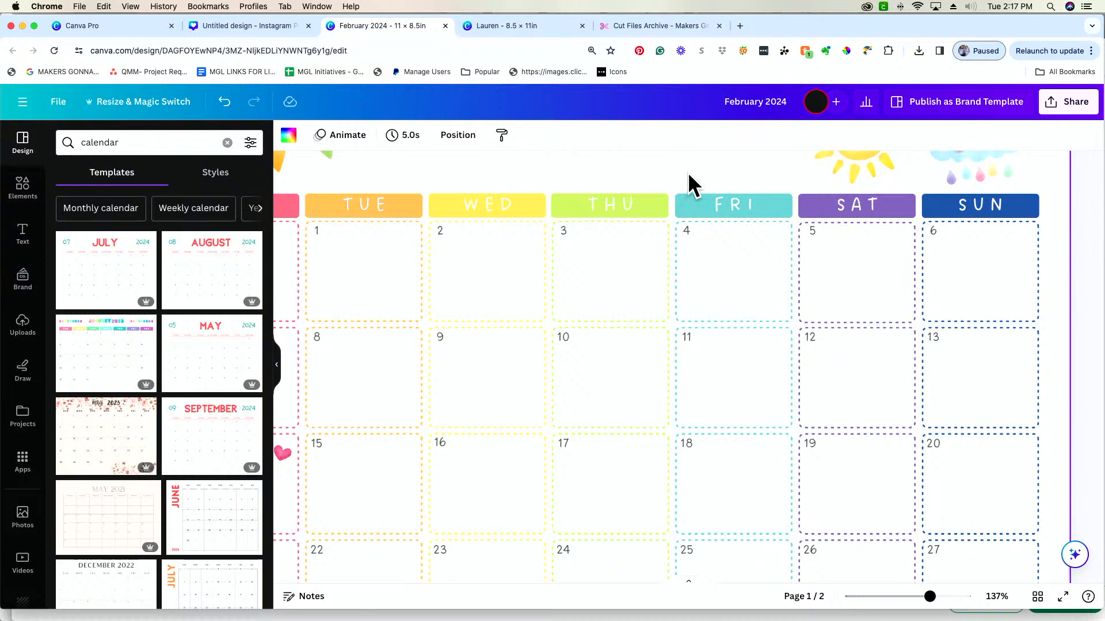
Examine page 1's layer stack for the date numbers and dashed date boxes, and locate the layer of the Friday 4 box
left_click(458, 142)
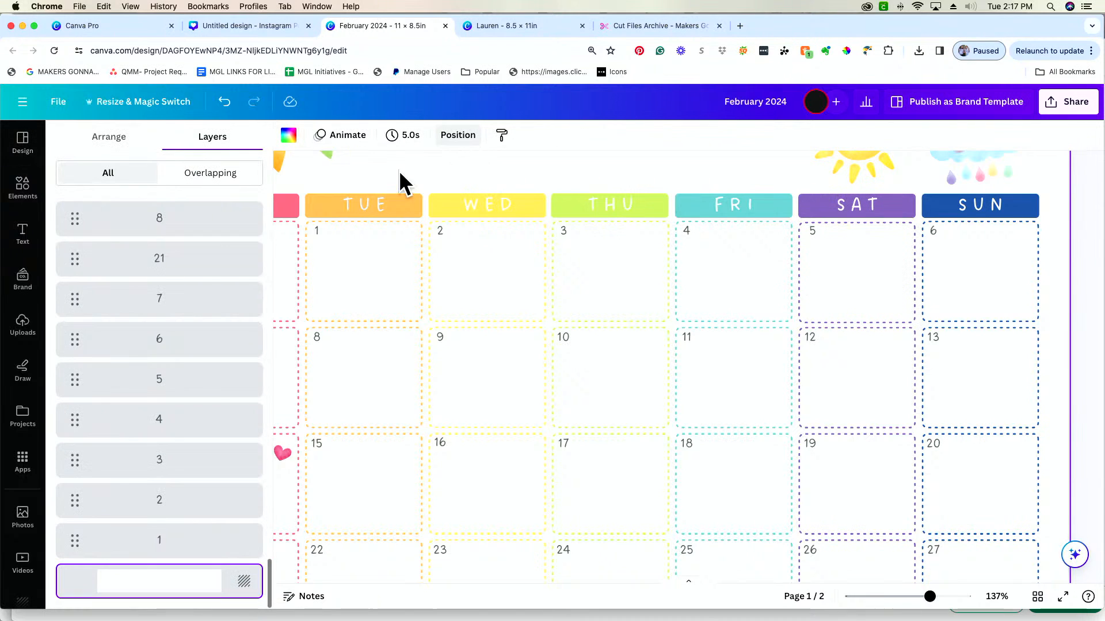
left_click(104, 150)
left_click(226, 140)
scroll(174, 241, "up", 5)
scroll(176, 248, "up", 5)
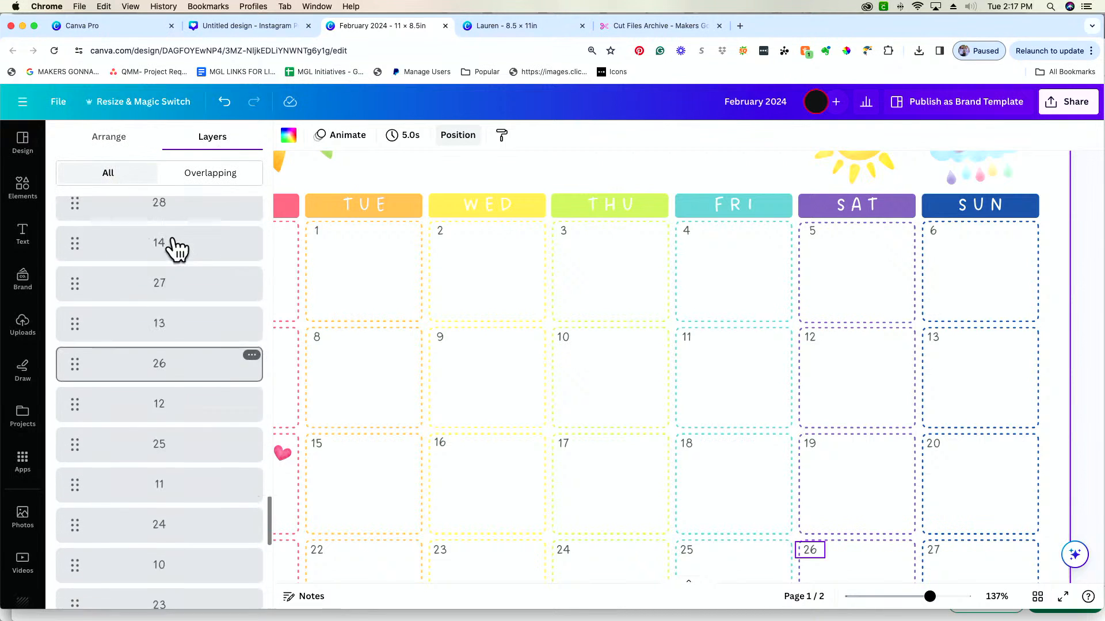
scroll(177, 249, "down", 10)
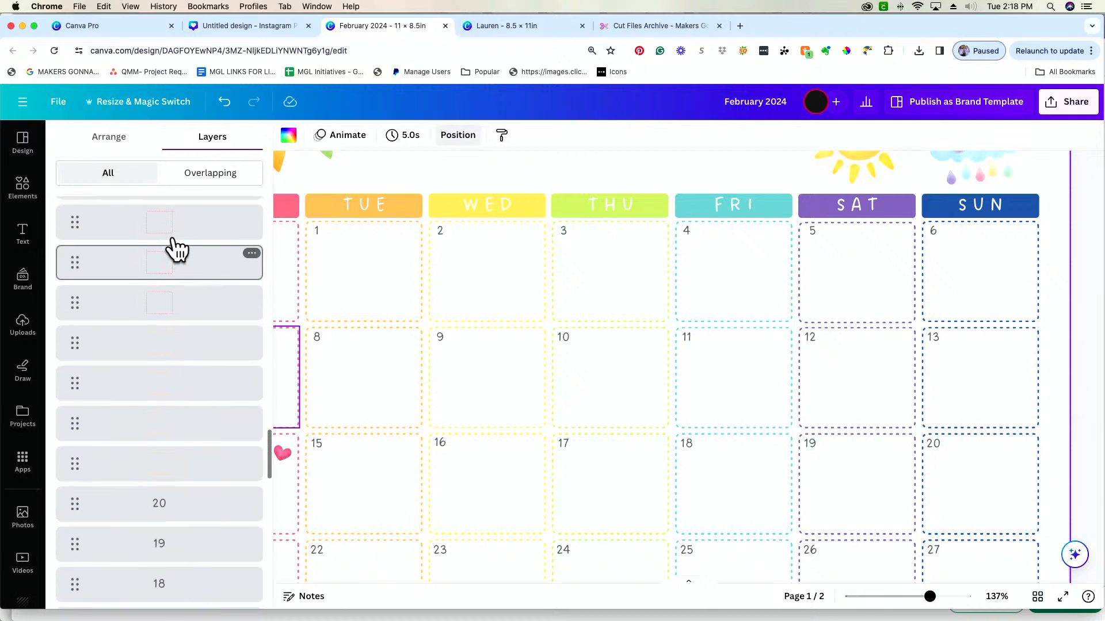
scroll(176, 247, "down", 10)
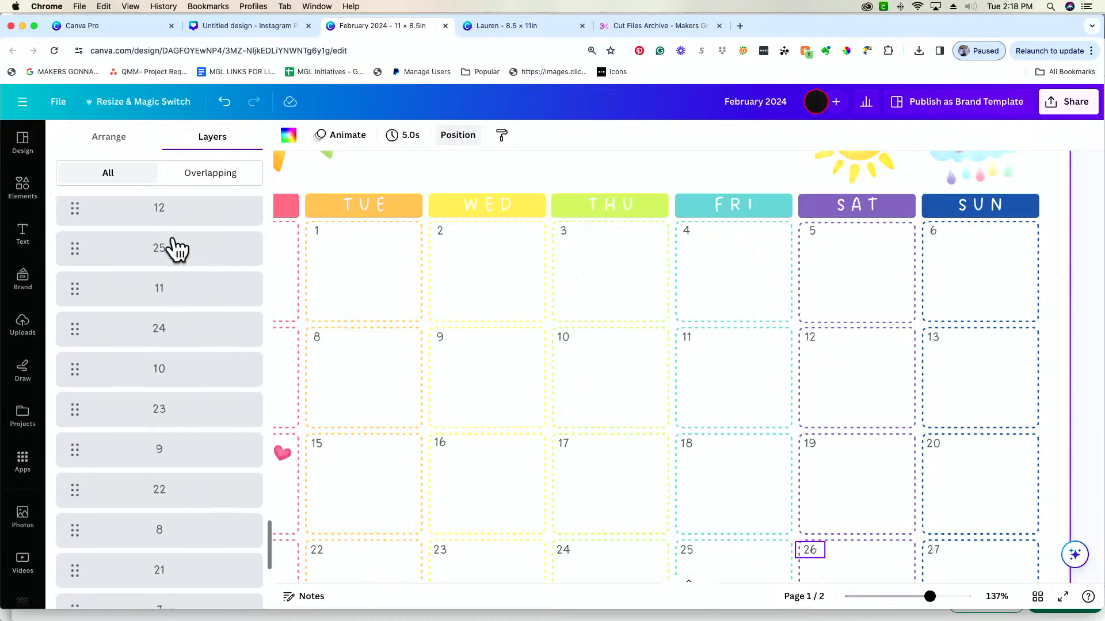
scroll(175, 247, "up", 5)
scroll(175, 248, "up", 10)
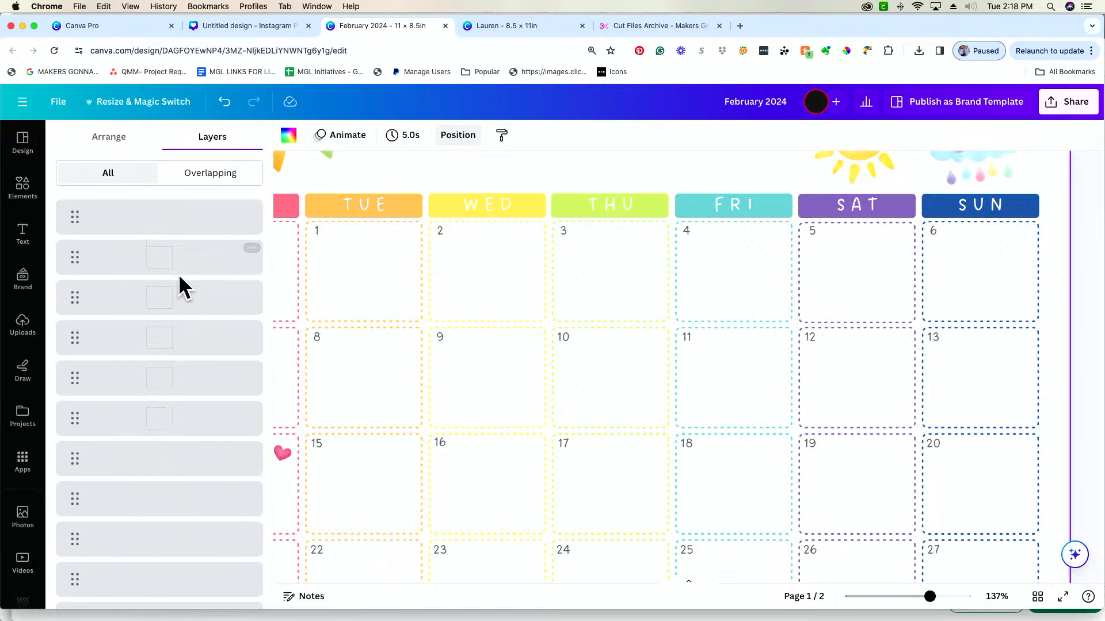
scroll(180, 274, "up", 5)
scroll(179, 279, "up", 2)
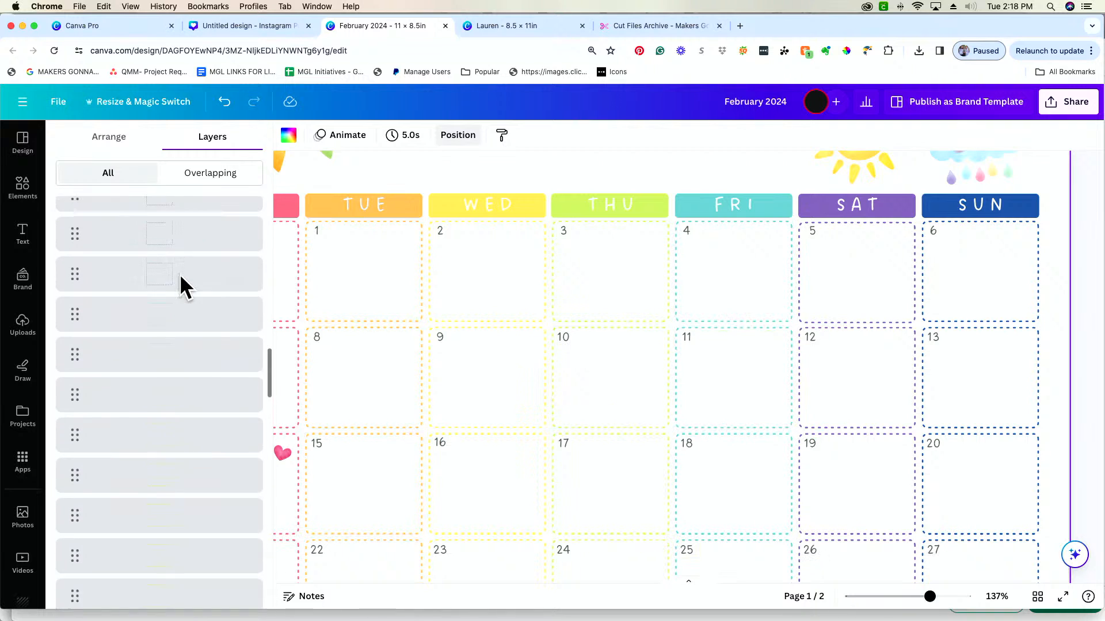
left_click(760, 288)
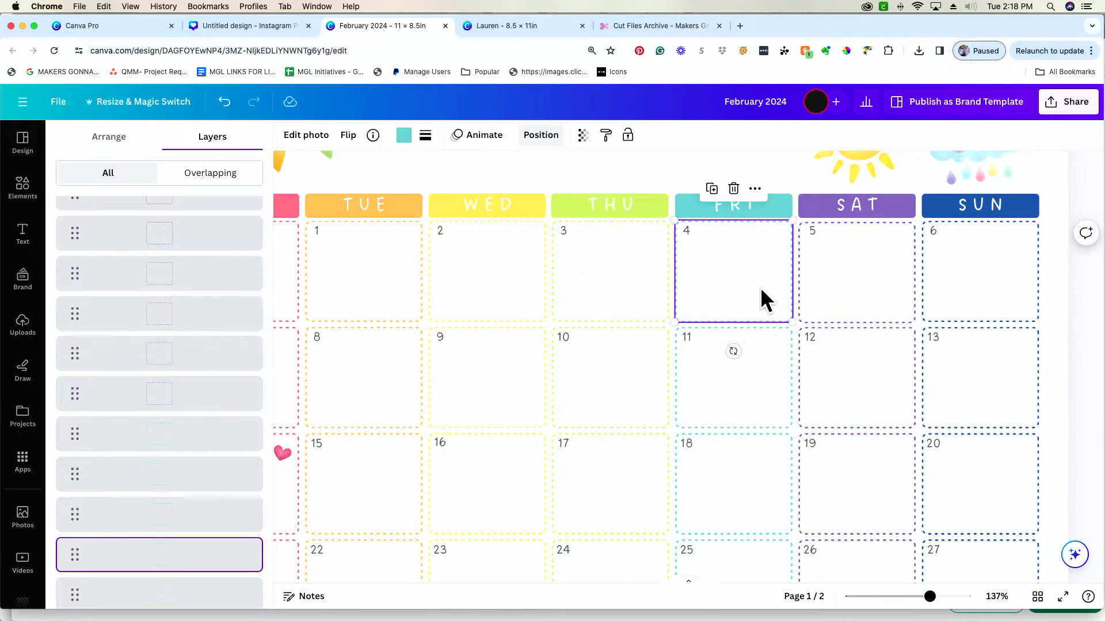
Add the remaining dashed date boxes in the first four week rows, Monday through Sunday, to the selected Friday 4 box and group them
left_click(831, 303, "shift")
left_click(1001, 292, "shift")
left_click(978, 395, "shift")
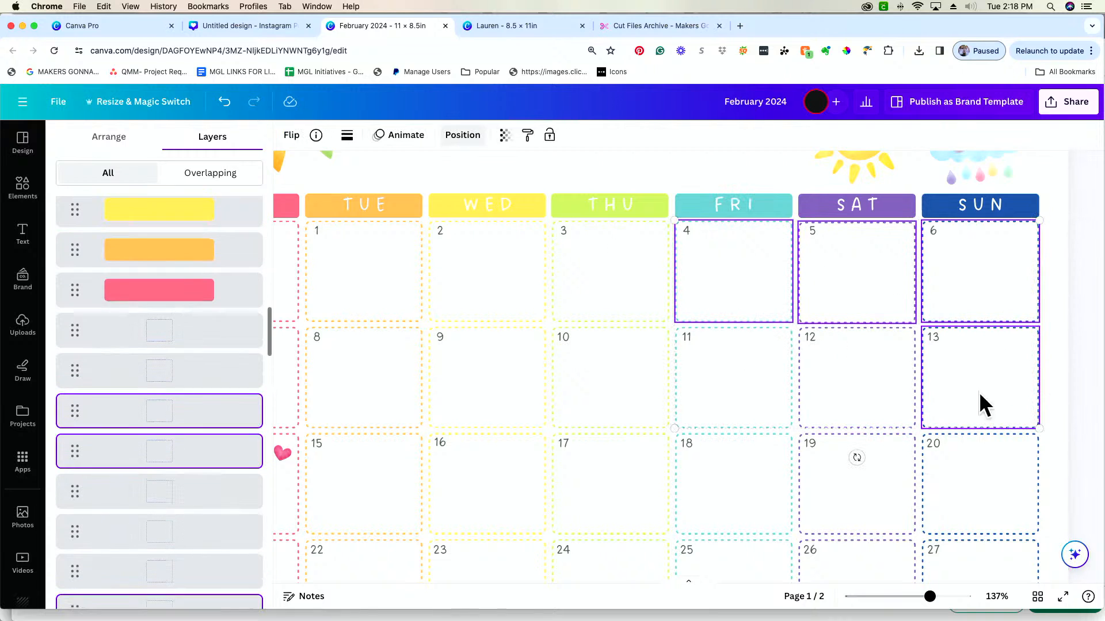
left_click(896, 410, "shift")
left_click(751, 411, "shift")
left_click(754, 460, "shift")
left_click(858, 483, "shift")
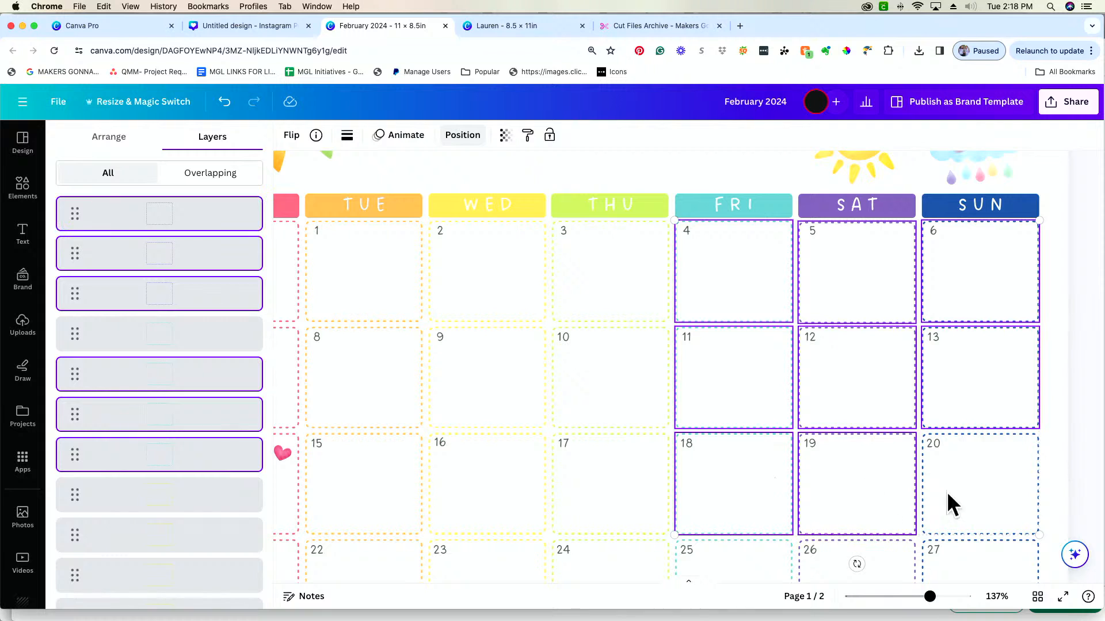
left_click(967, 489, "shift")
scroll(975, 486, "down", 2)
left_click(976, 495, "shift")
left_click(893, 532, "shift")
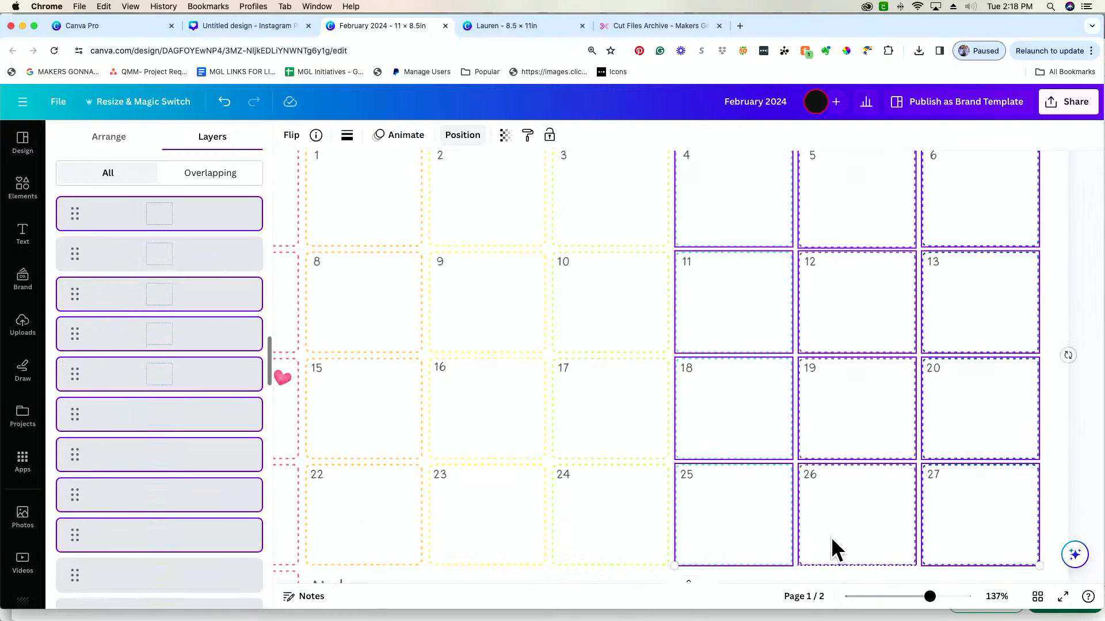
left_click(644, 551, "shift")
left_click(640, 422, "shift")
left_click(462, 432, "shift")
left_click(486, 472, "shift")
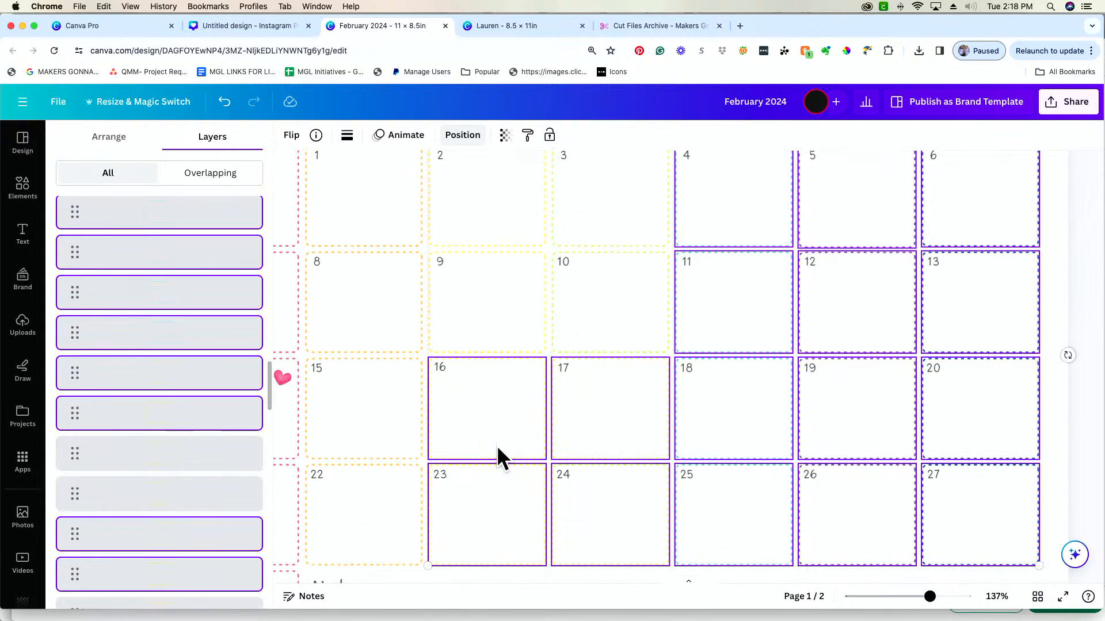
left_click(506, 300, "shift")
left_click(602, 324, "shift")
left_click(626, 227, "shift")
left_click(451, 239, "shift")
left_click(365, 219, "shift")
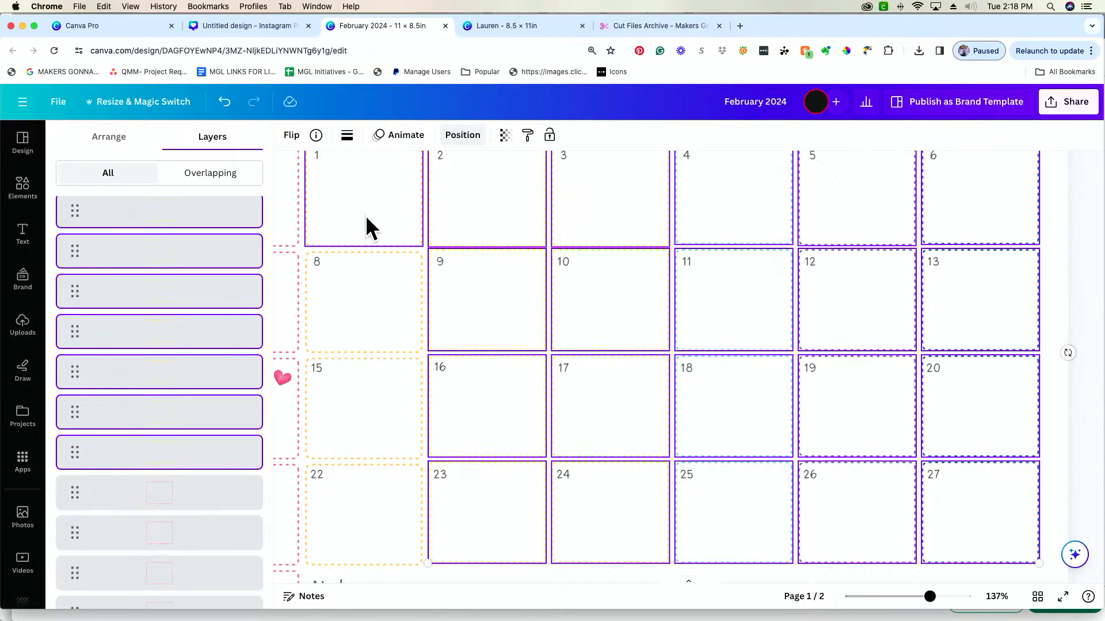
left_click(385, 299, "shift")
left_click(383, 403, "shift")
left_click(380, 483, "shift")
scroll(374, 489, "left", 3)
left_click(403, 509, "shift")
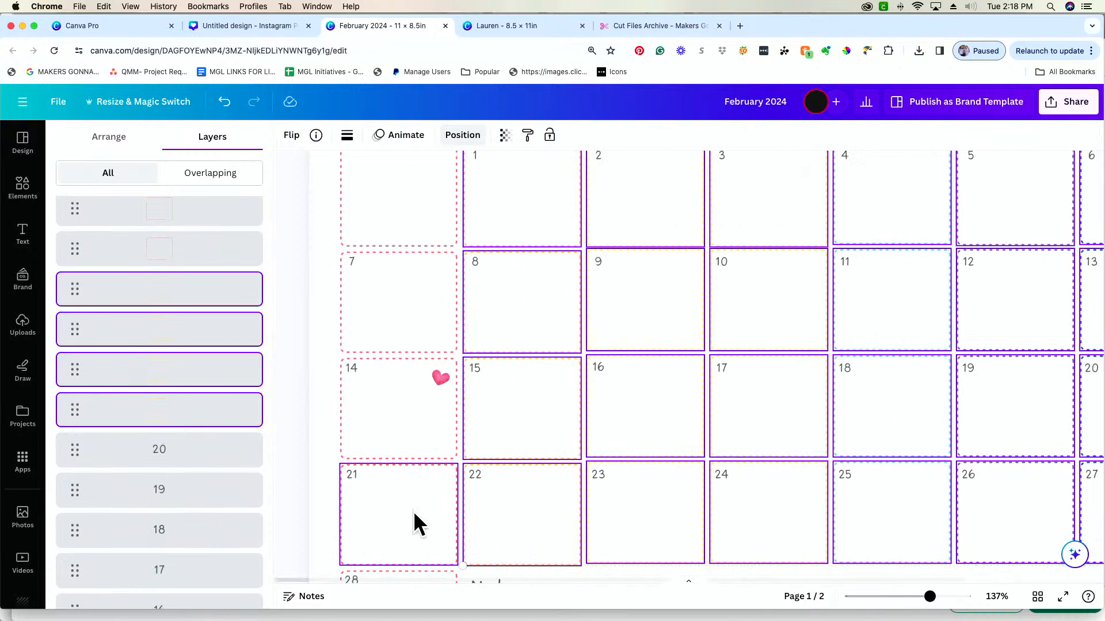
left_click(396, 432, "shift")
left_click(394, 299, "shift")
left_click(392, 210, "shift")
scroll(394, 205, "up", 5)
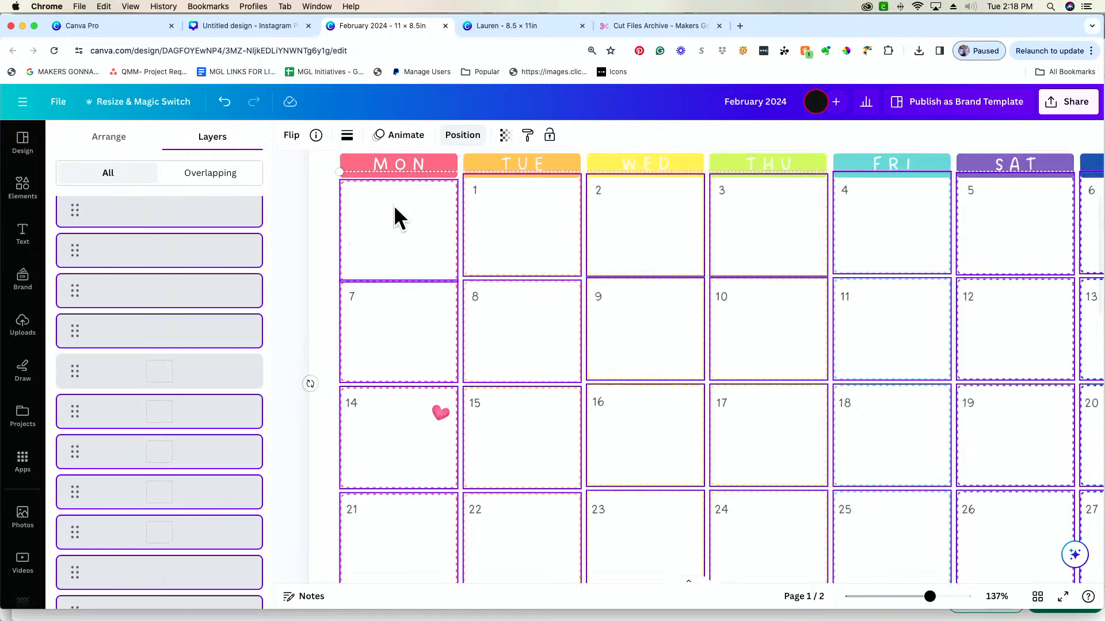
scroll(723, 327, "right", 2)
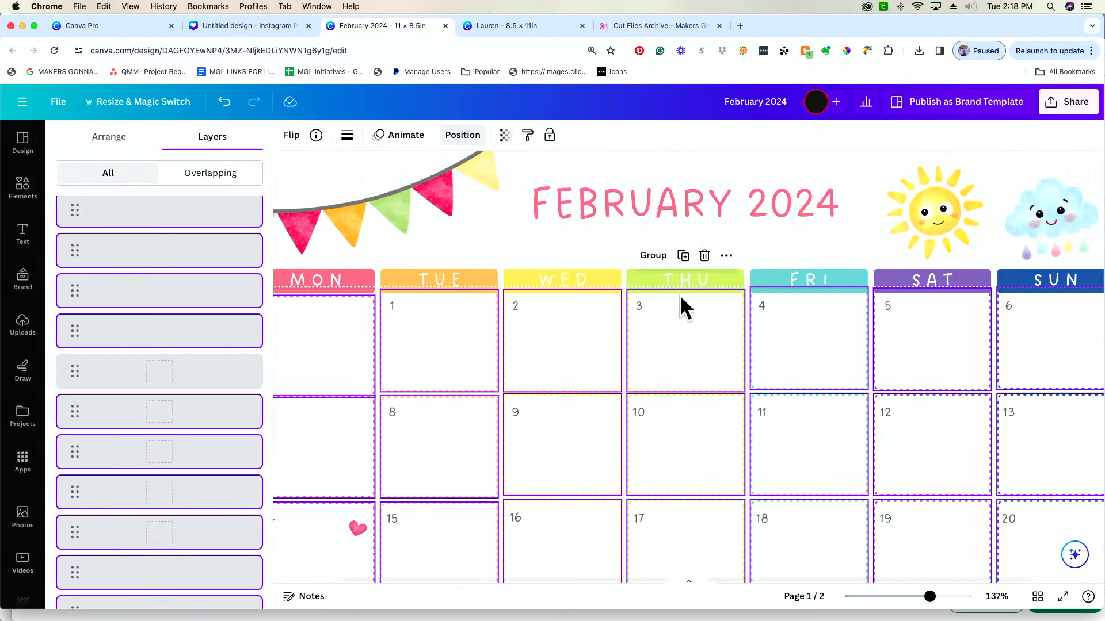
left_click(655, 256)
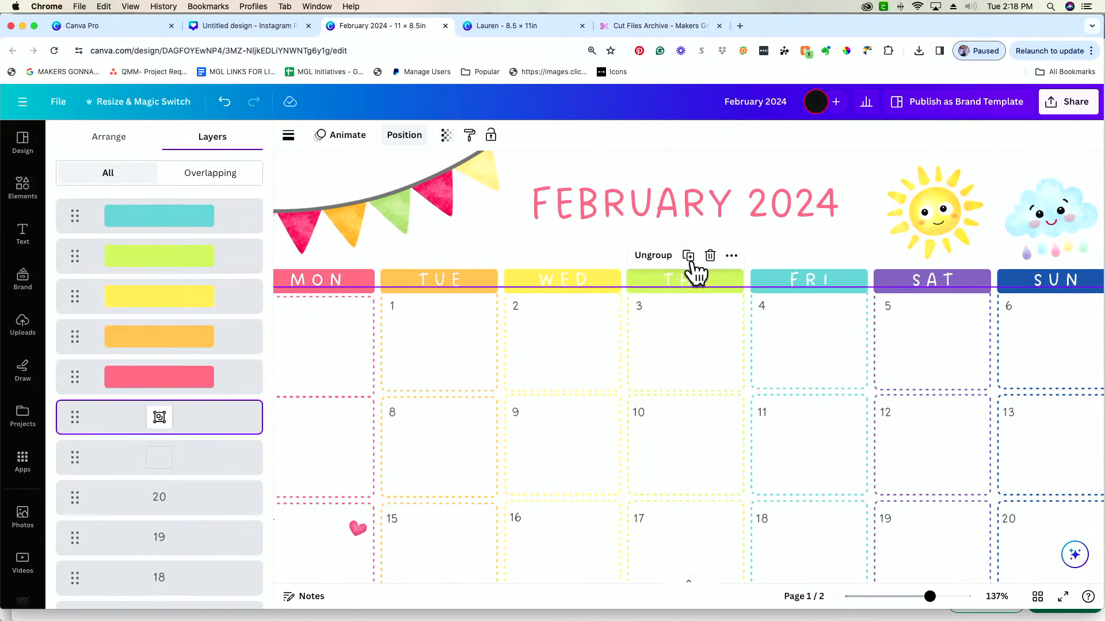
Lock the group of dashed date boxes
left_click(732, 257)
mouse_move(777, 258)
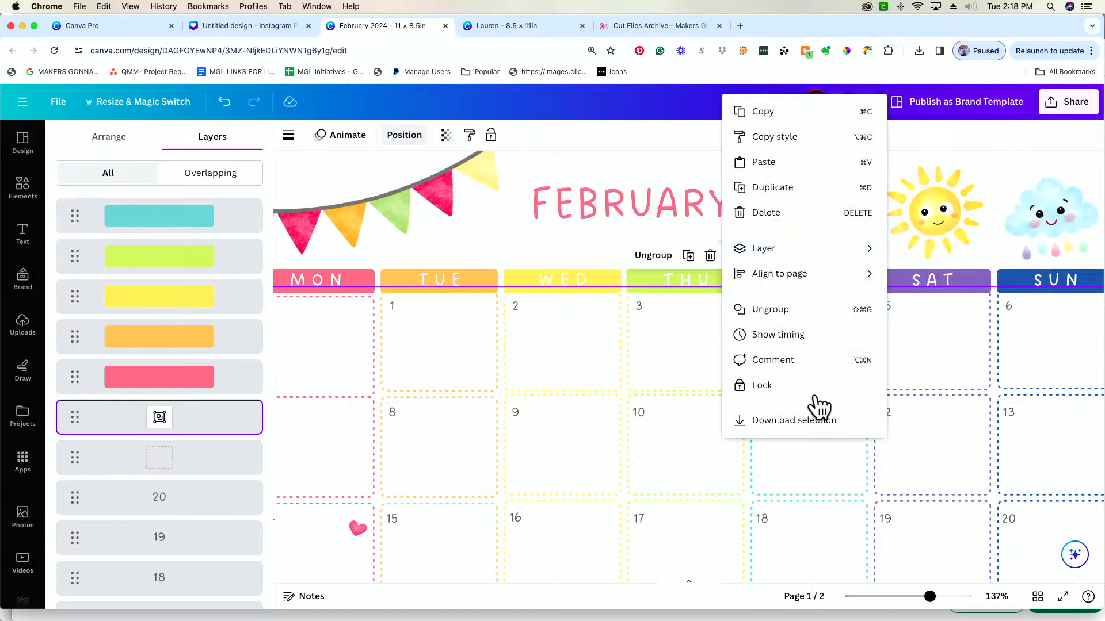
left_click(812, 388)
Check whether the date number 4 and the boxes on the page can be selected or moved with the group locked, leaving nothing selected
left_click(813, 246)
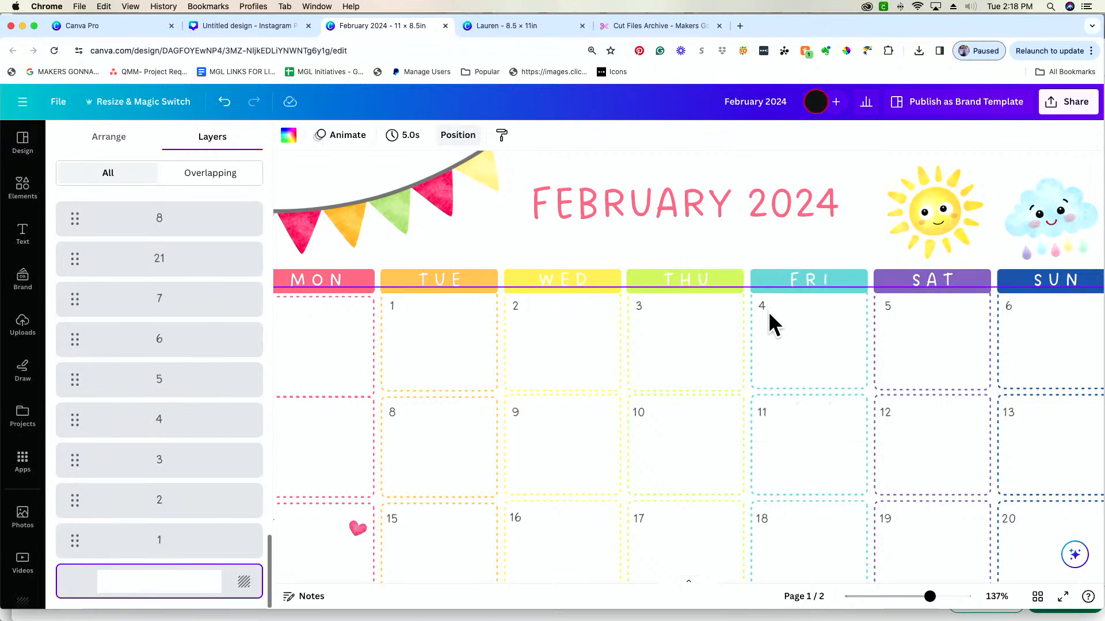
left_click(767, 306)
left_click_drag(781, 359, 806, 370)
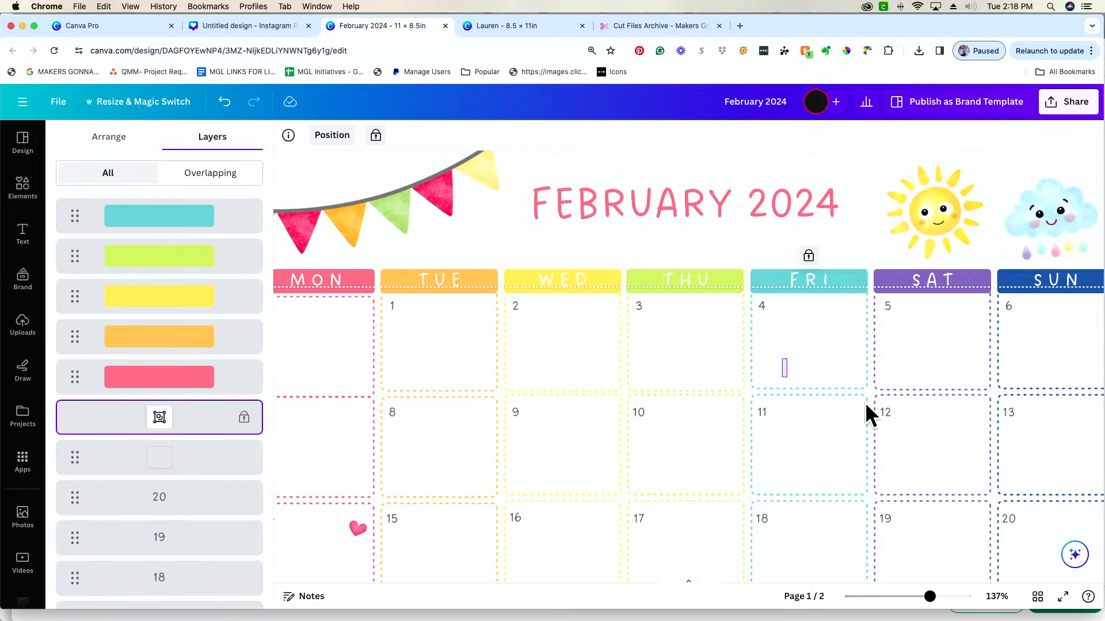
mouse_move(864, 403)
left_mouse_down()
mouse_move(830, 363)
mouse_move(875, 406)
left_mouse_up()
left_click_drag(688, 346, 727, 354)
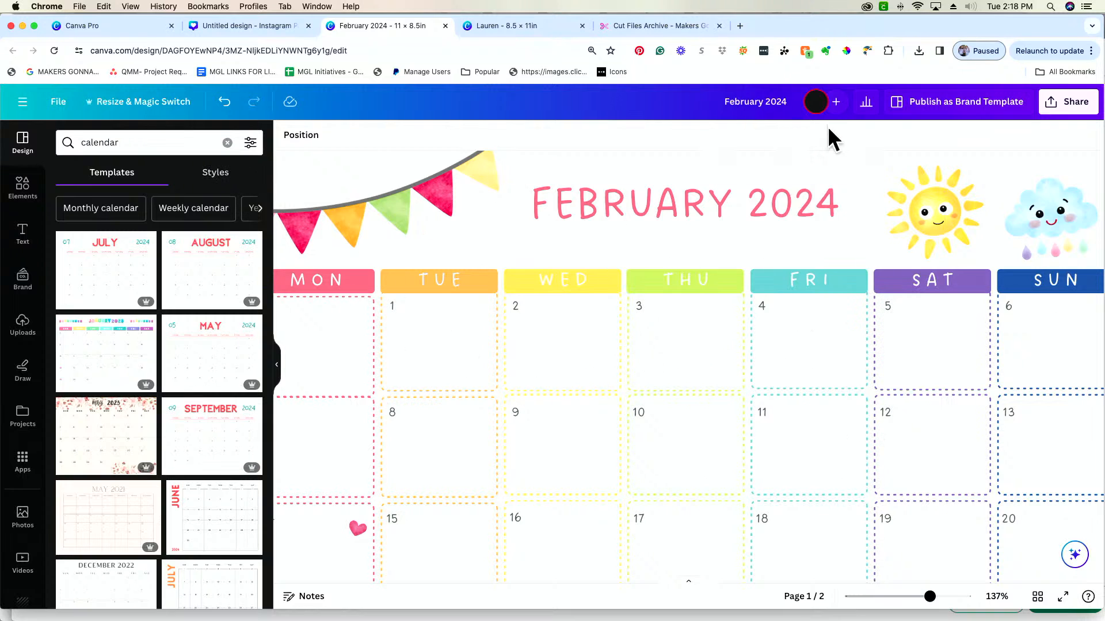
Examine page 1's layer stack and select the layer of the locked date-box group
left_click(286, 139)
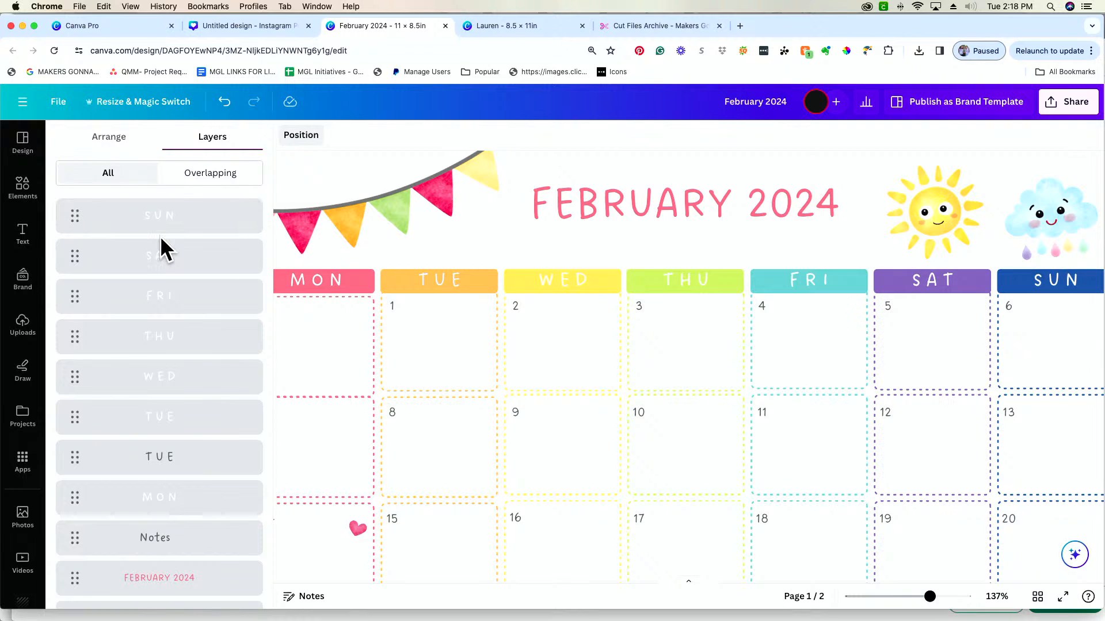
scroll(162, 245, "down", 15)
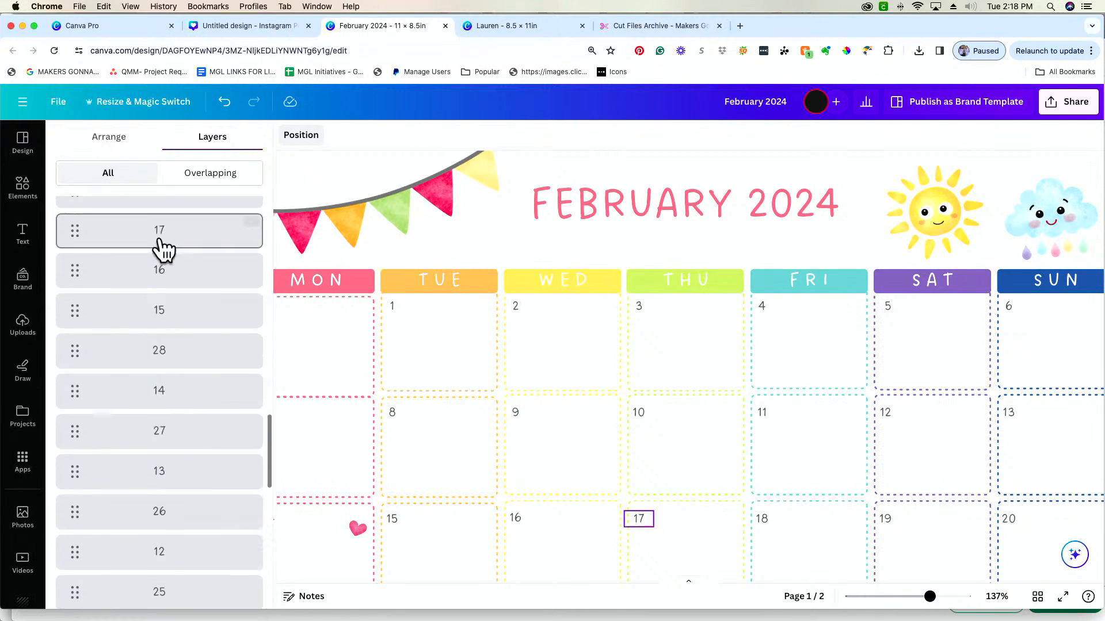
scroll(162, 247, "down", 5)
scroll(162, 248, "up", 15)
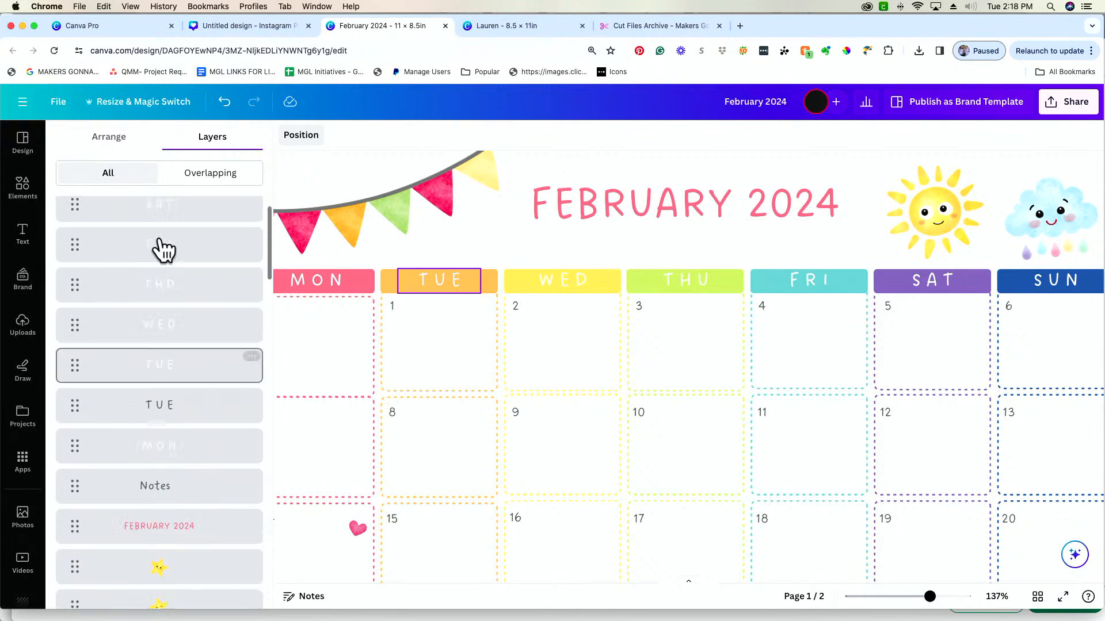
scroll(160, 238, "up", 1)
scroll(161, 238, "down", 2)
scroll(160, 238, "up", 2)
scroll(161, 238, "down", 1)
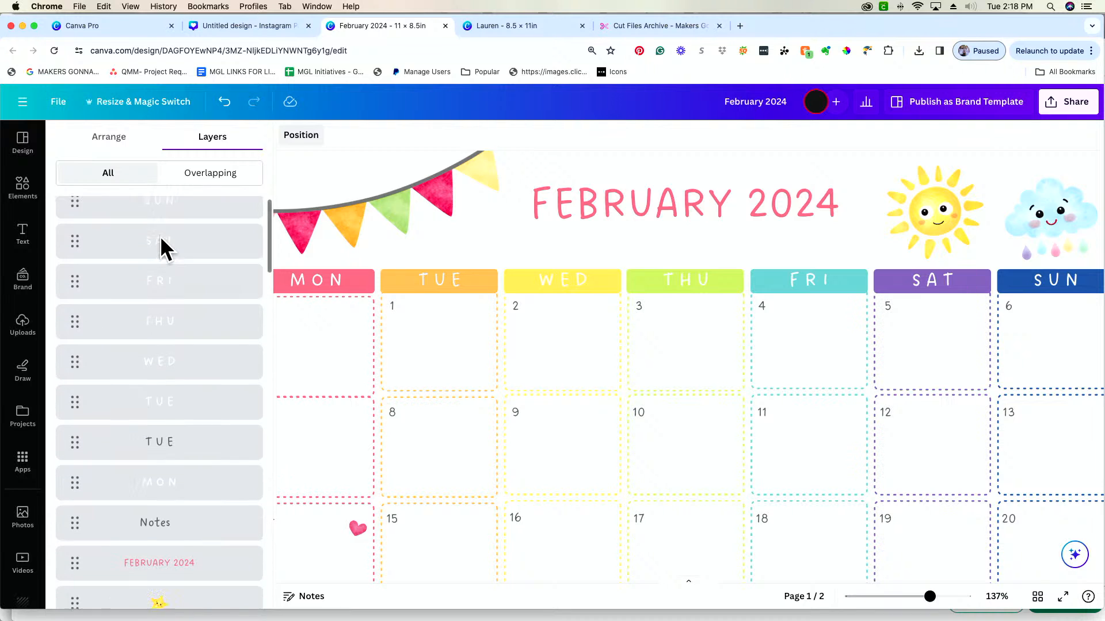
scroll(161, 242, "down", 12)
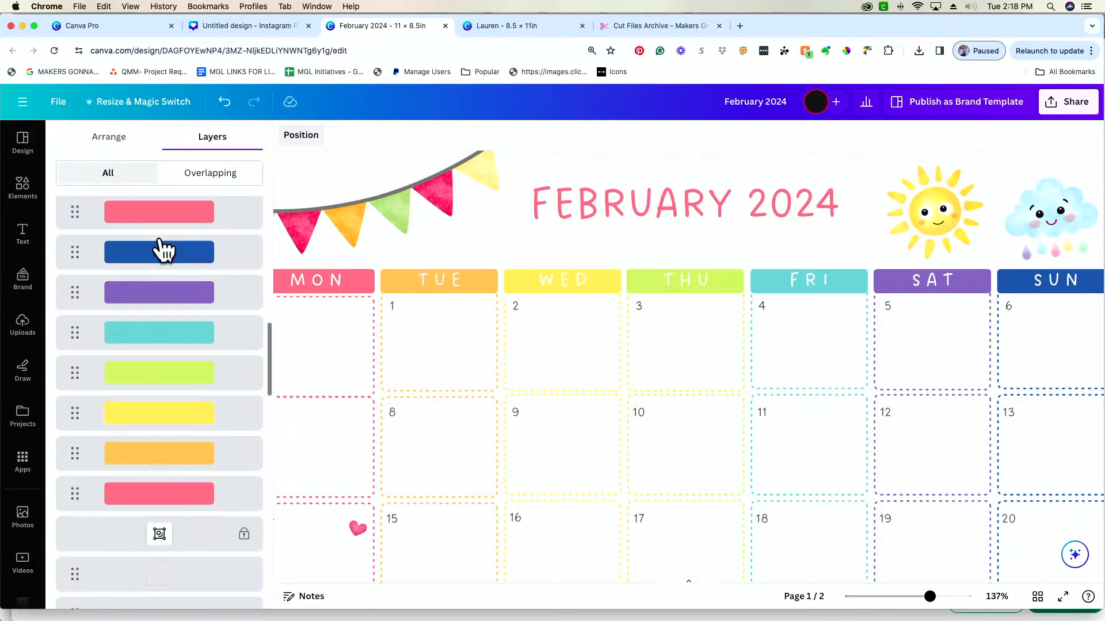
scroll(161, 244, "down", 5)
left_click(191, 403)
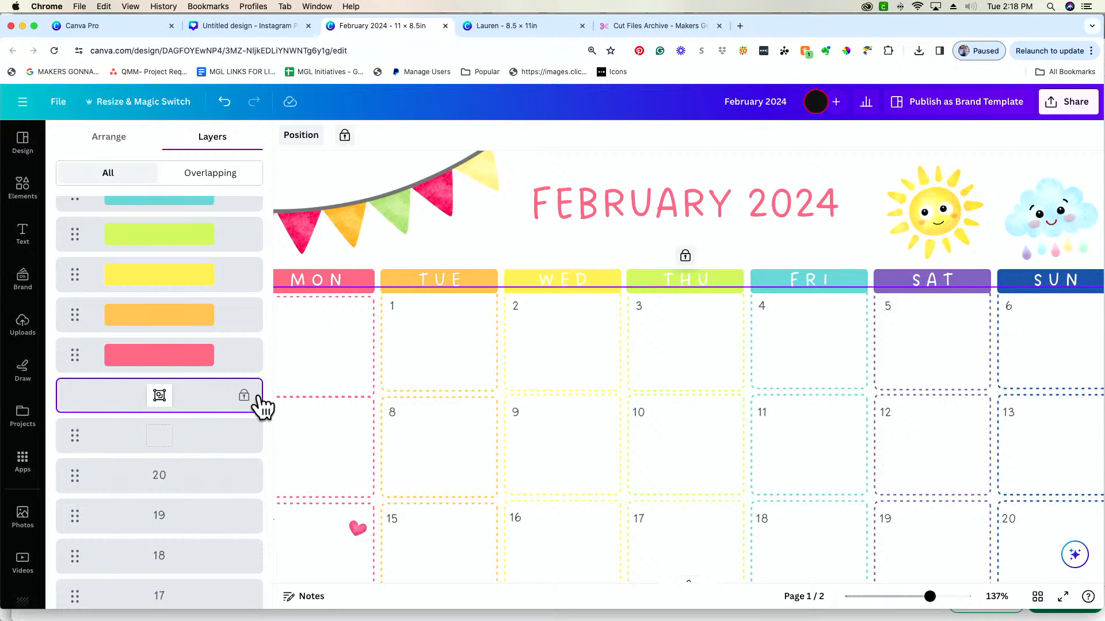
scroll(134, 409, "down", 1)
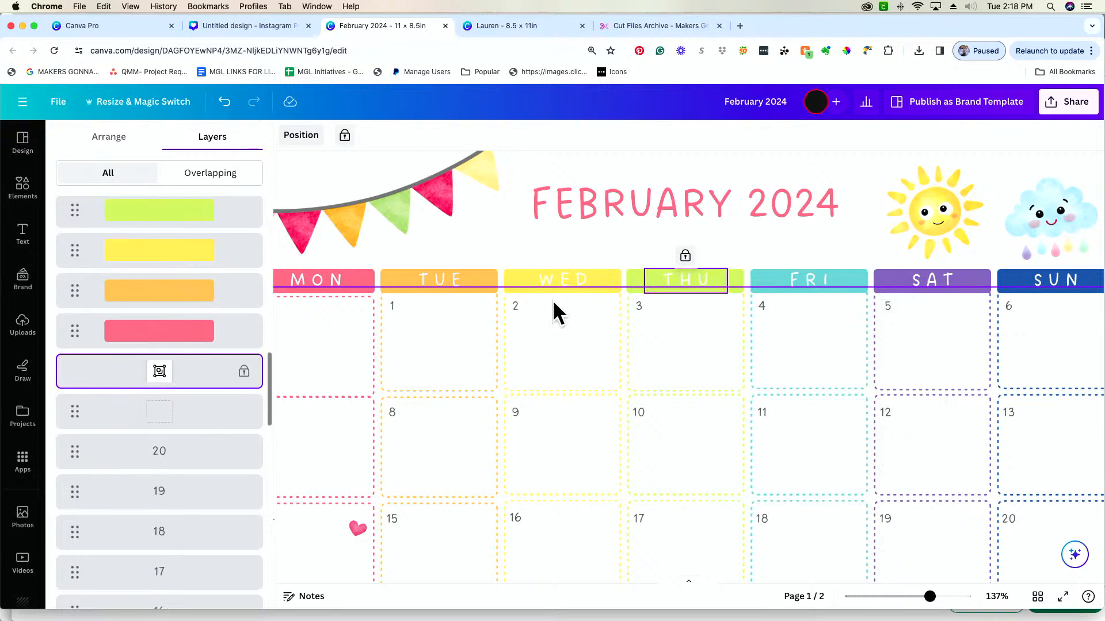
Try to select the date number 1 in the first Tuesday box, and undo the line added to the page by mistake
left_click_drag(927, 599, 914, 599)
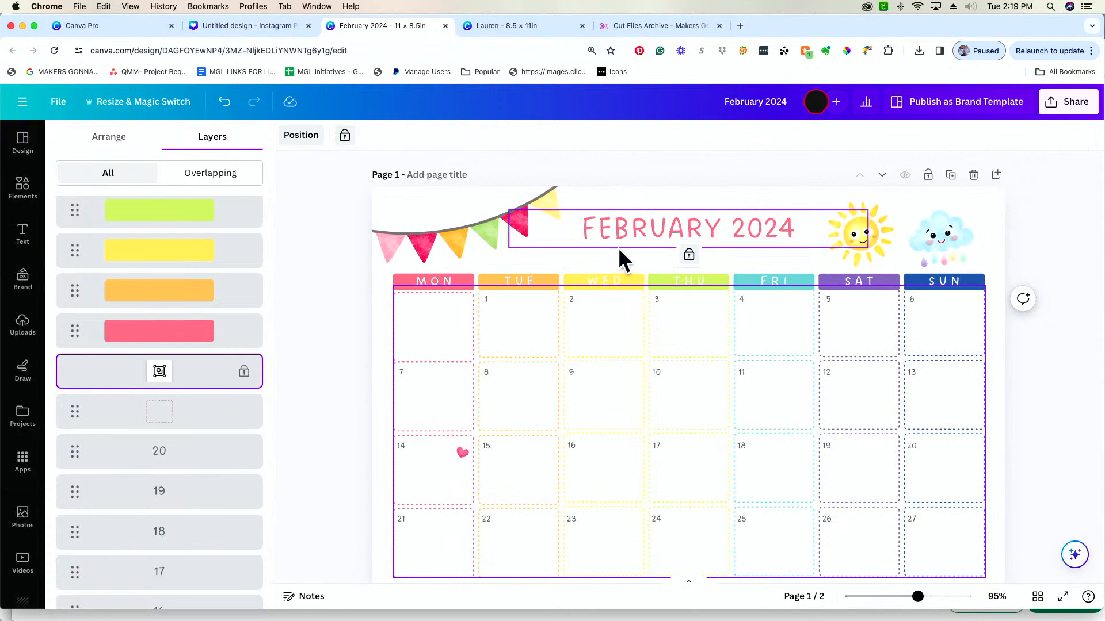
left_click(506, 321)
left_click(488, 298)
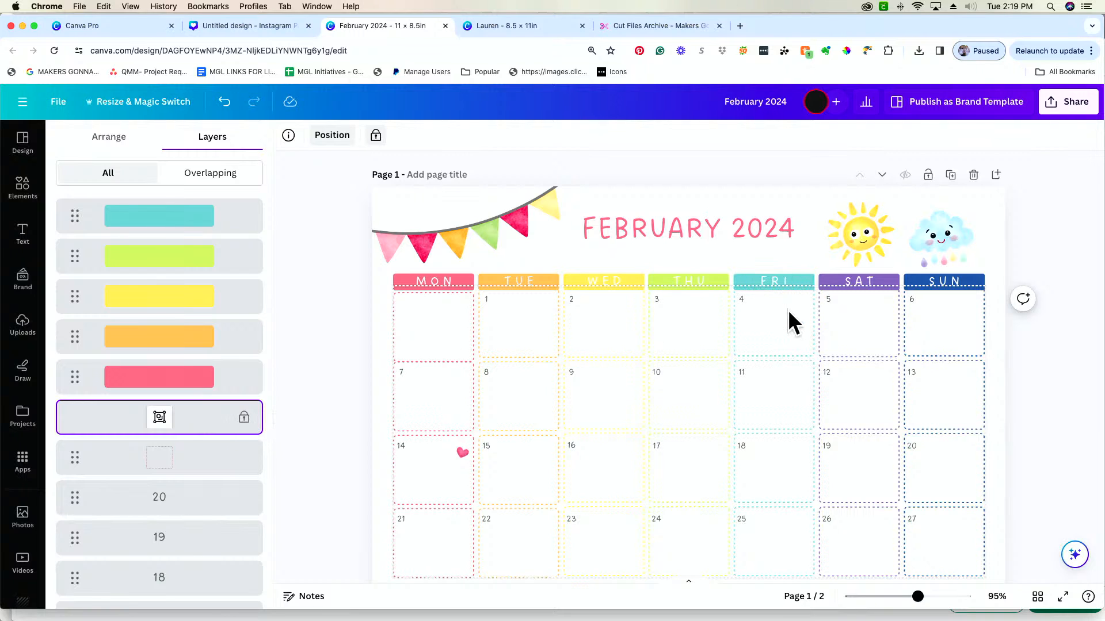
key("l")
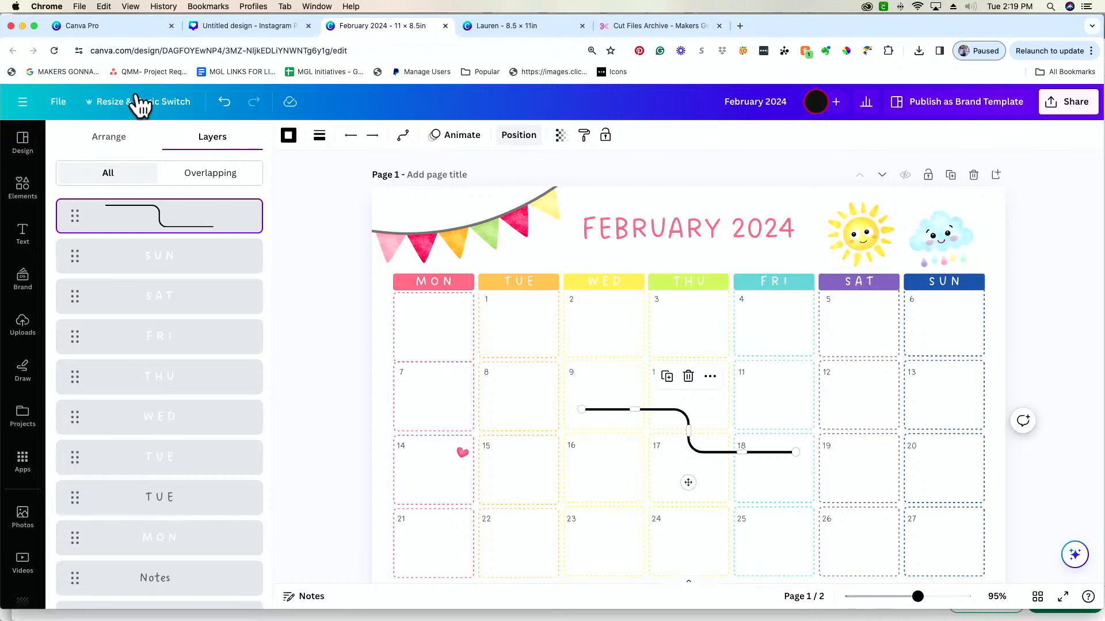
left_click(224, 101)
Unlock the date-box group to move its layer directly beneath the date number 1, and lock the group again
left_click(847, 323)
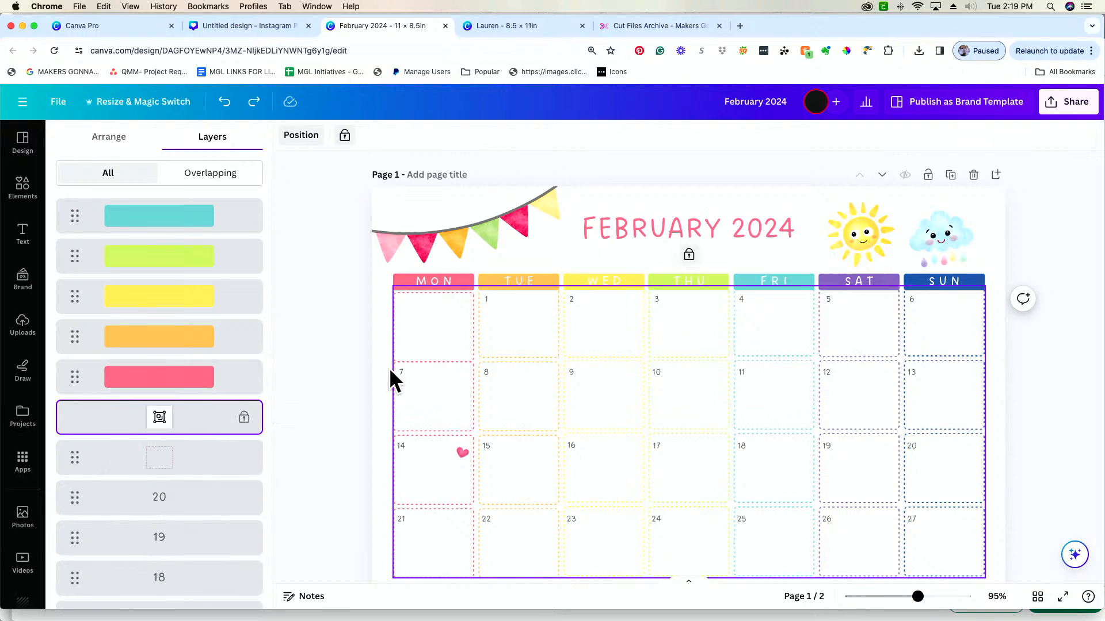
left_click(689, 255)
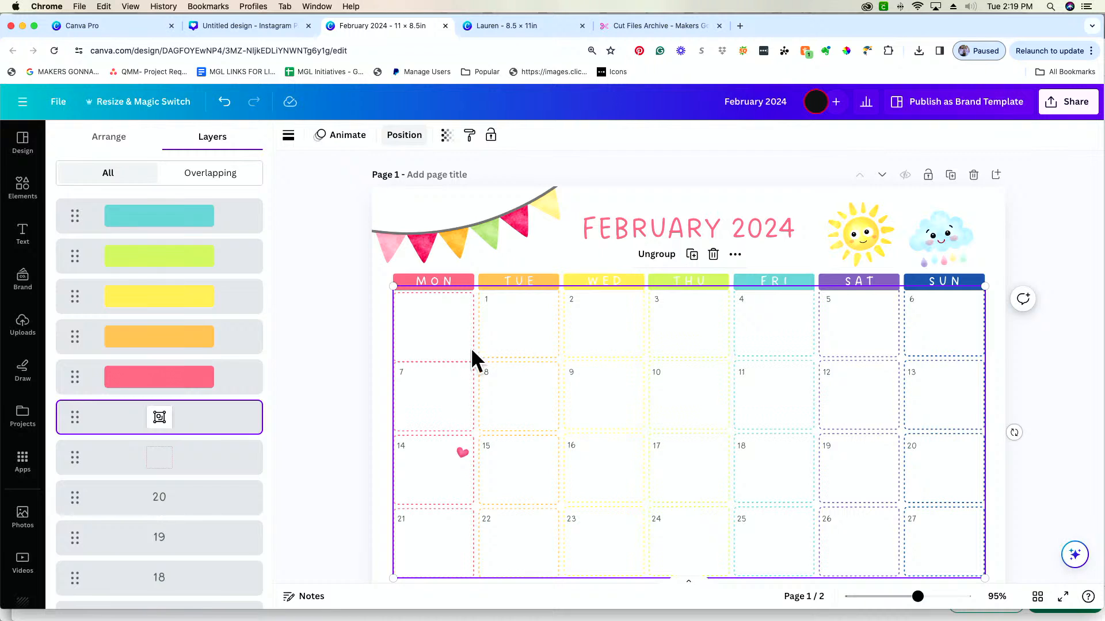
left_click_drag(118, 427, 128, 592)
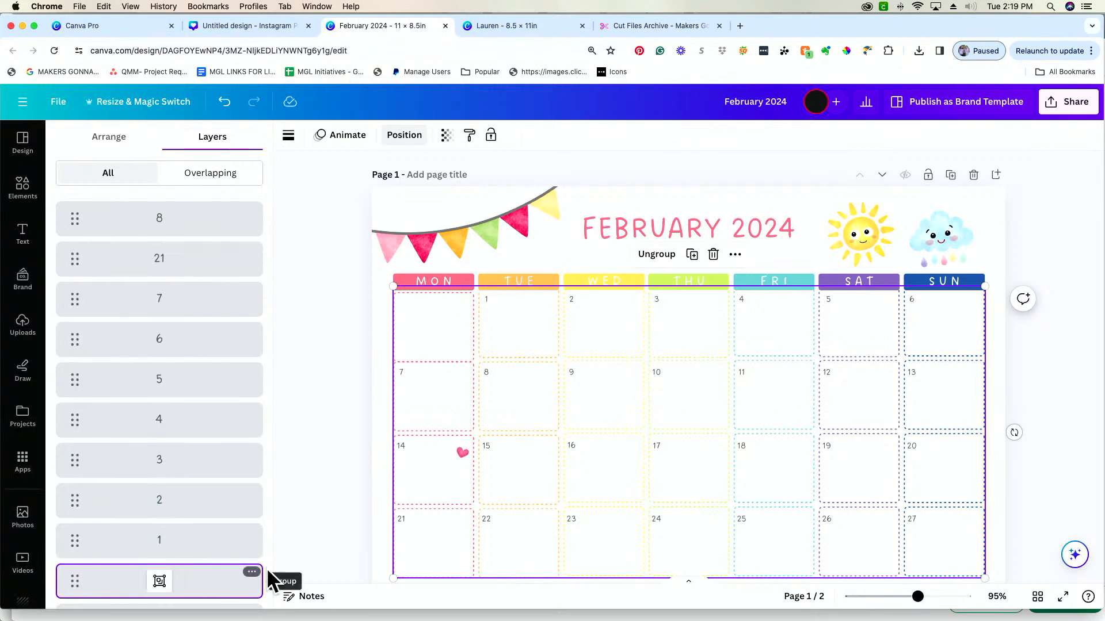
left_click(250, 573)
left_click(284, 509)
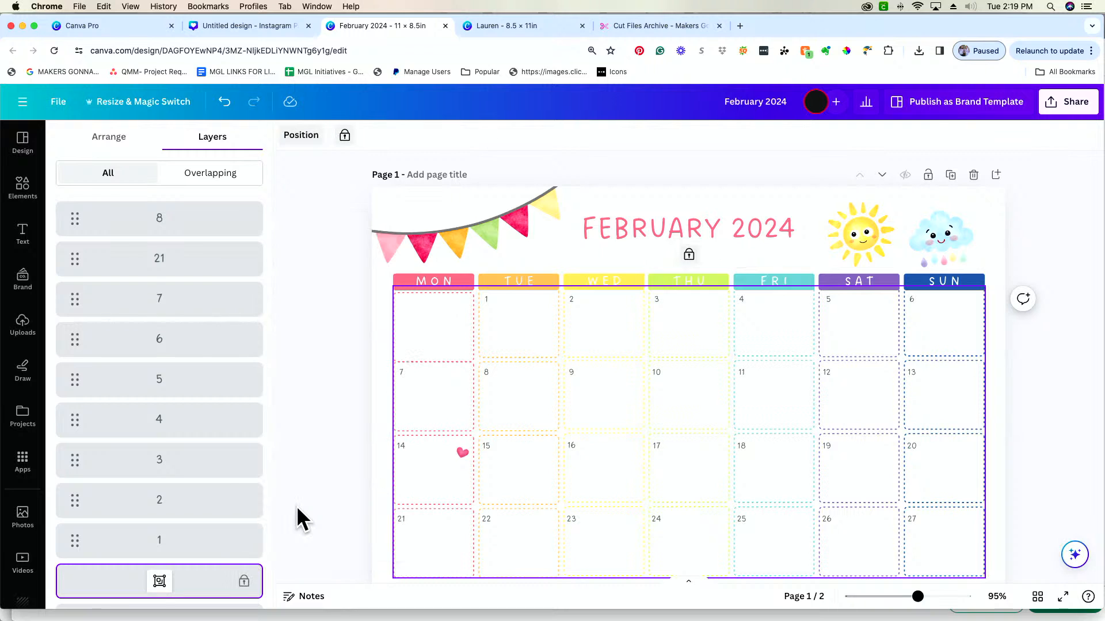
Check that the date numbers 8 through 13 in the second week can each be selected over the locked boxes
left_click(473, 364)
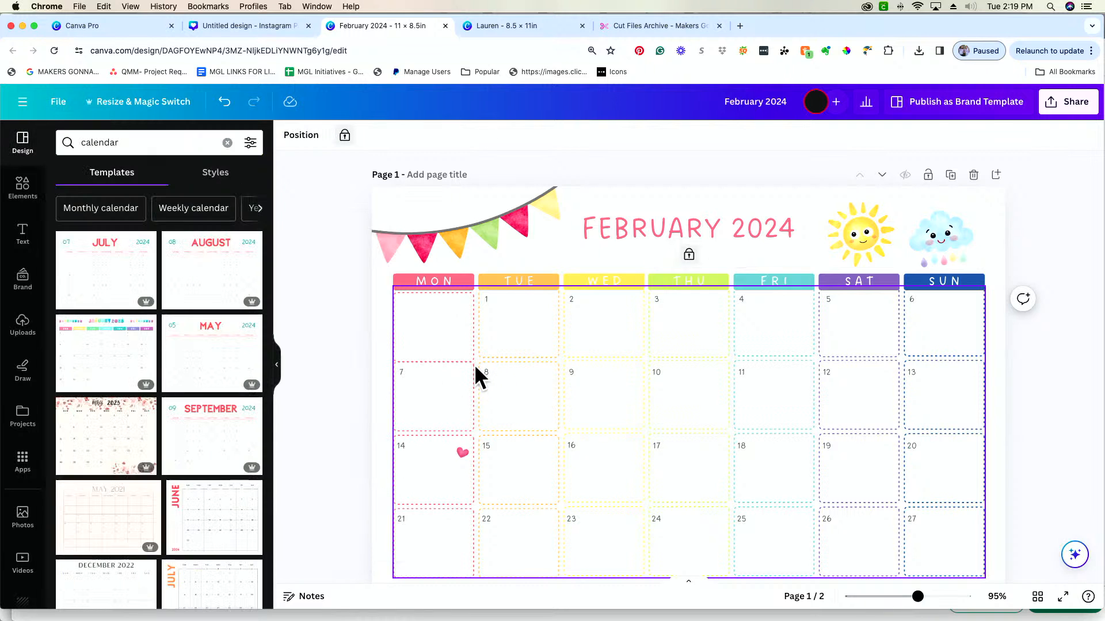
left_click(489, 372)
left_click(577, 372)
left_click(656, 372)
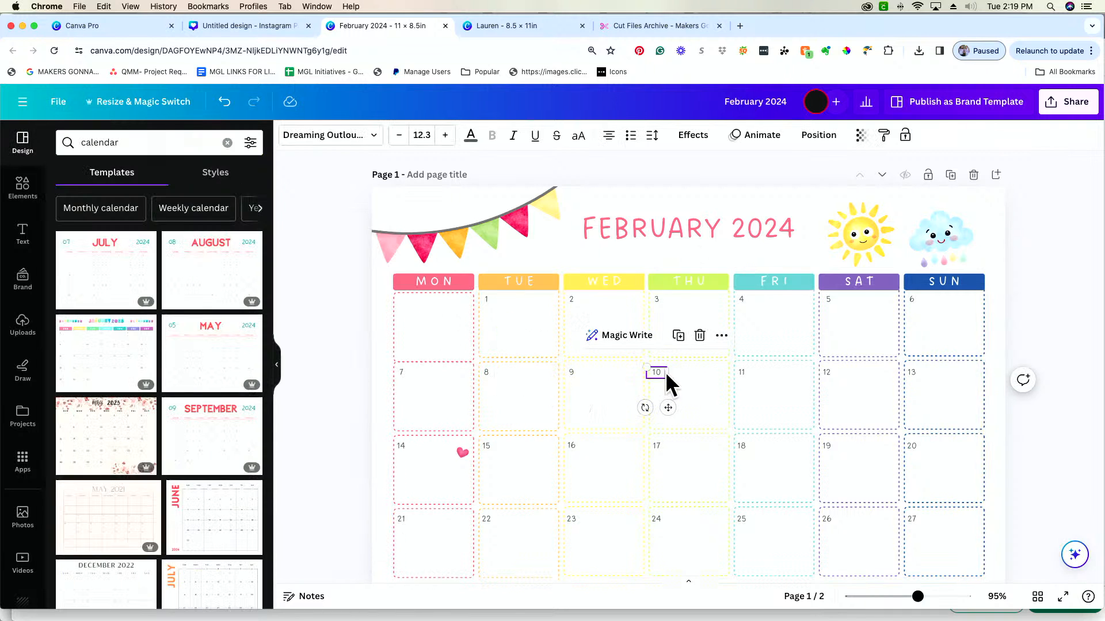
left_click(748, 372)
left_click(831, 372)
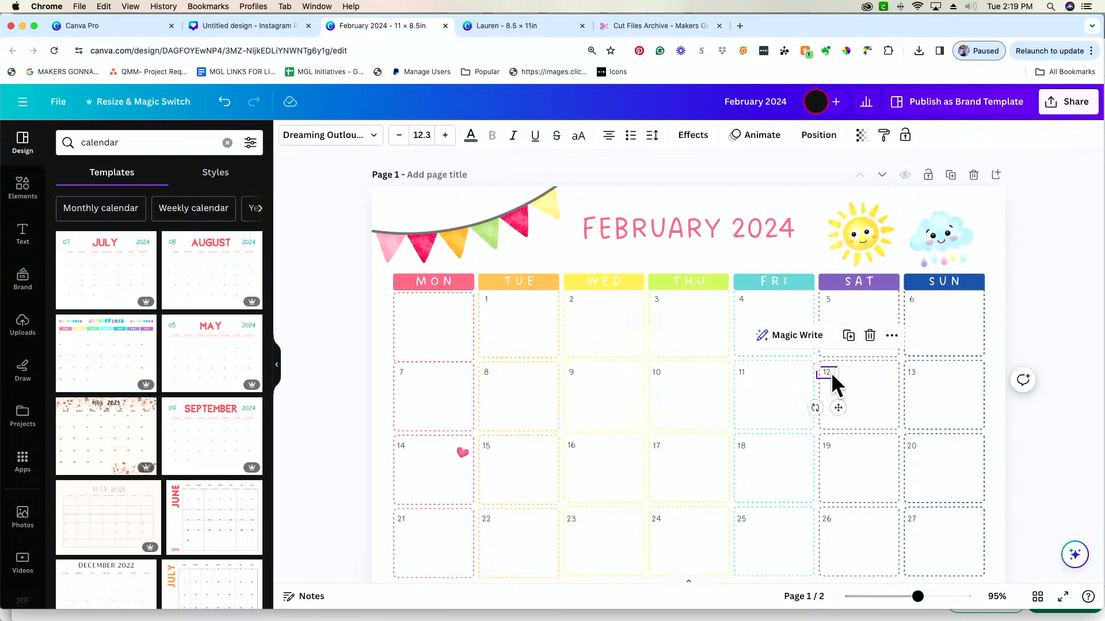
left_click(919, 368)
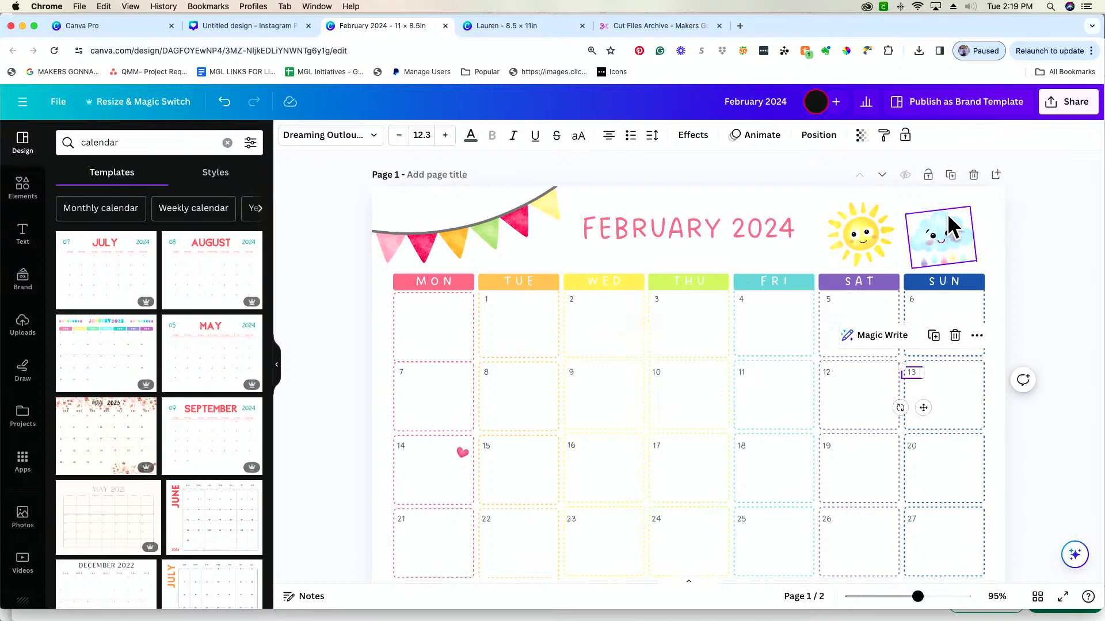
Search the elements for banner, refine the search to pennant banner, and show all matching graphics
left_click(948, 228)
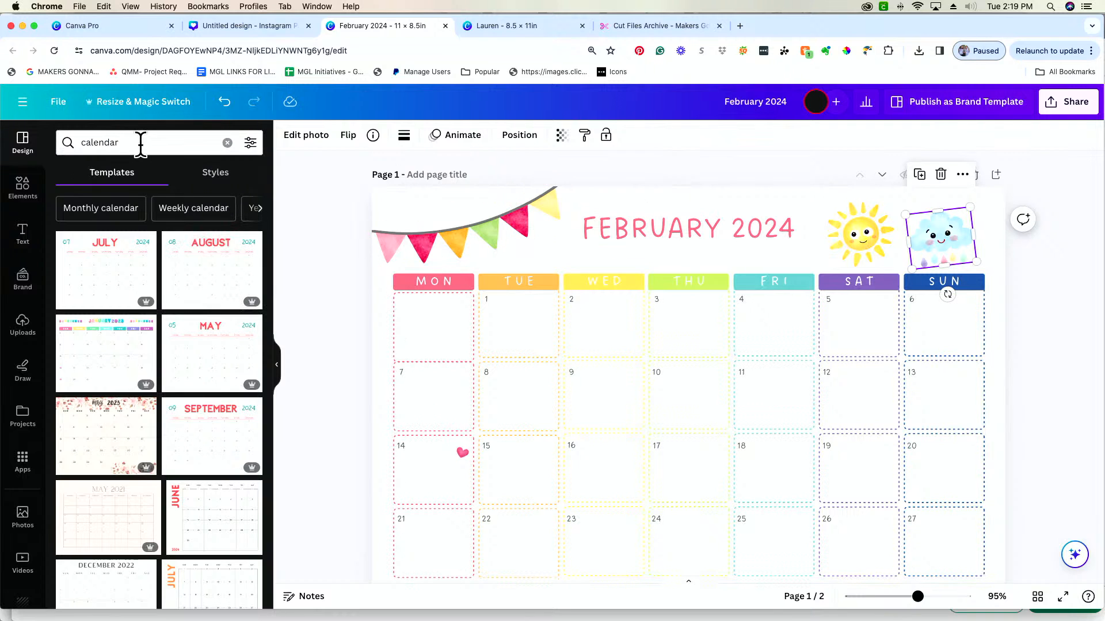
left_click(16, 201)
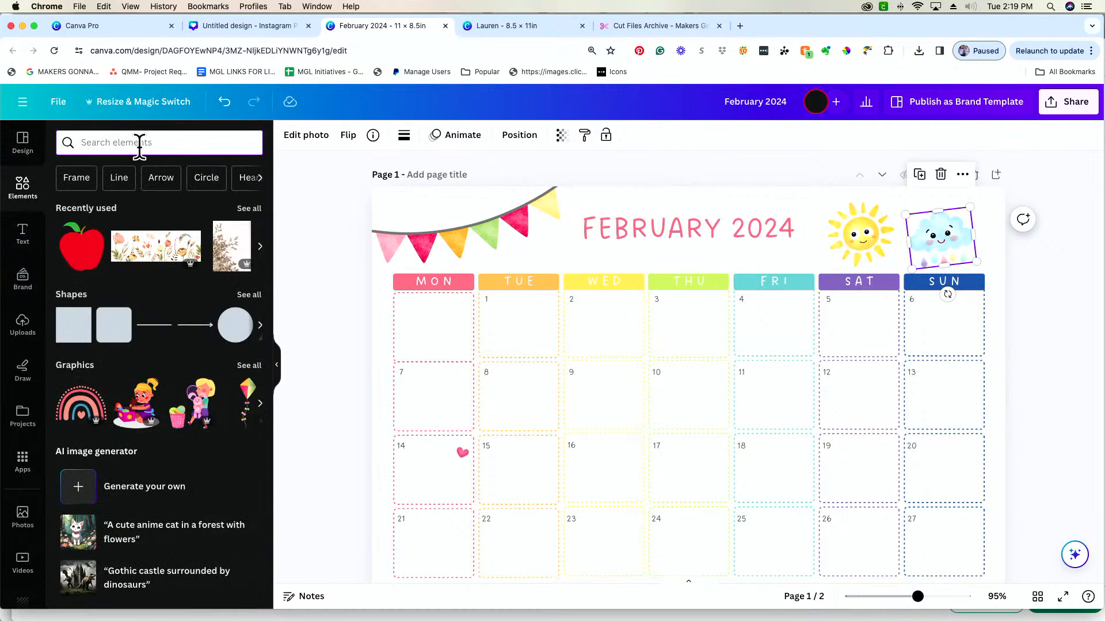
left_click(141, 144)
type("banner")
key("Return")
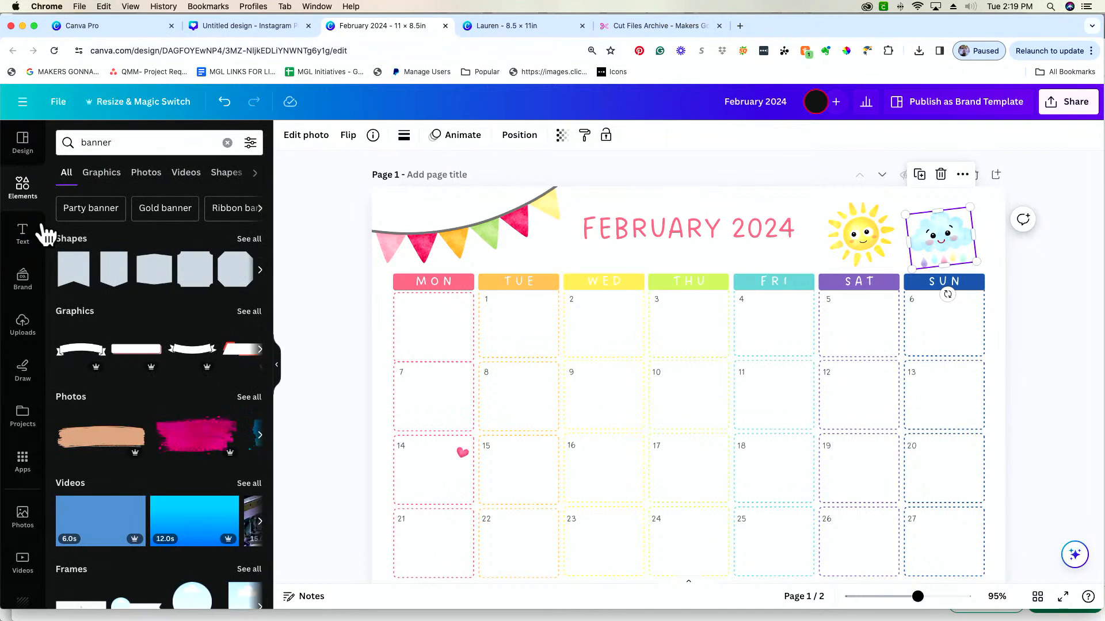
left_click(156, 143)
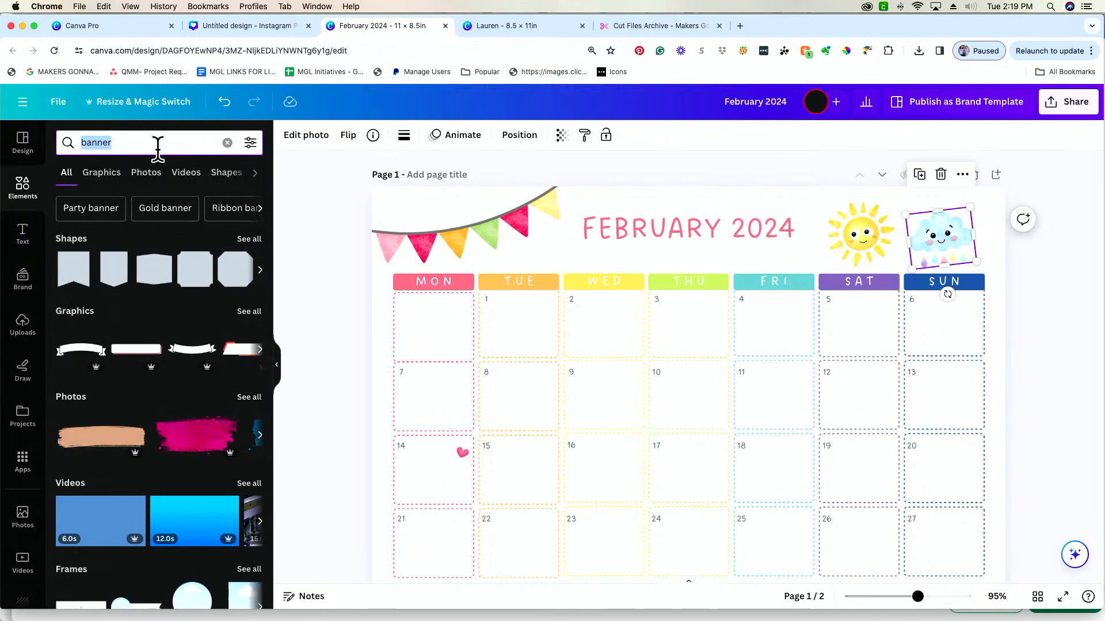
type("pennan")
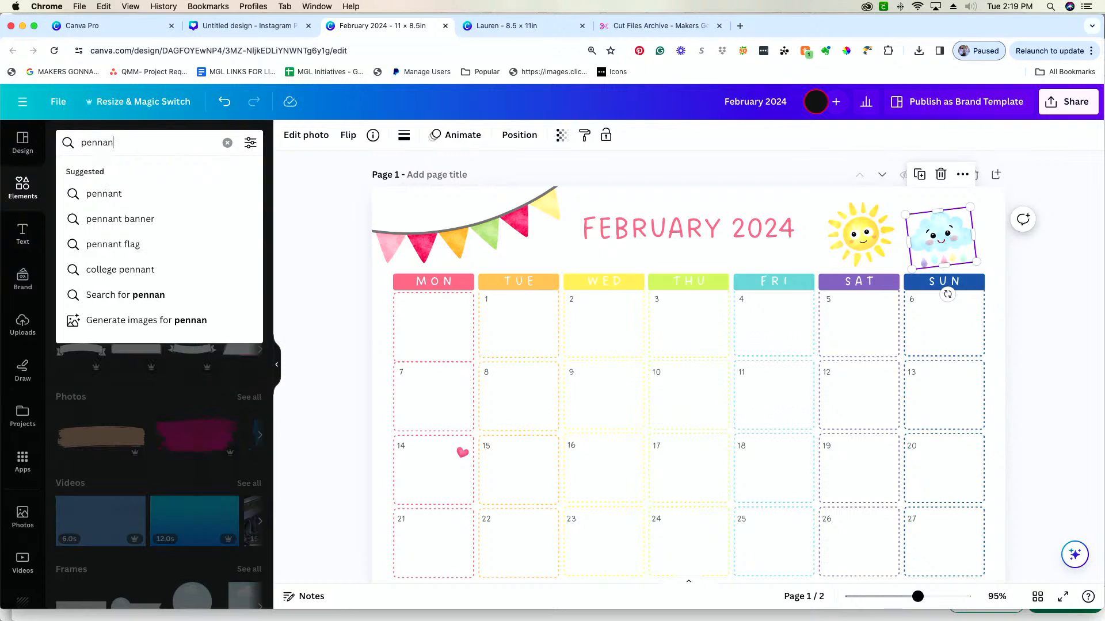
left_click(157, 221)
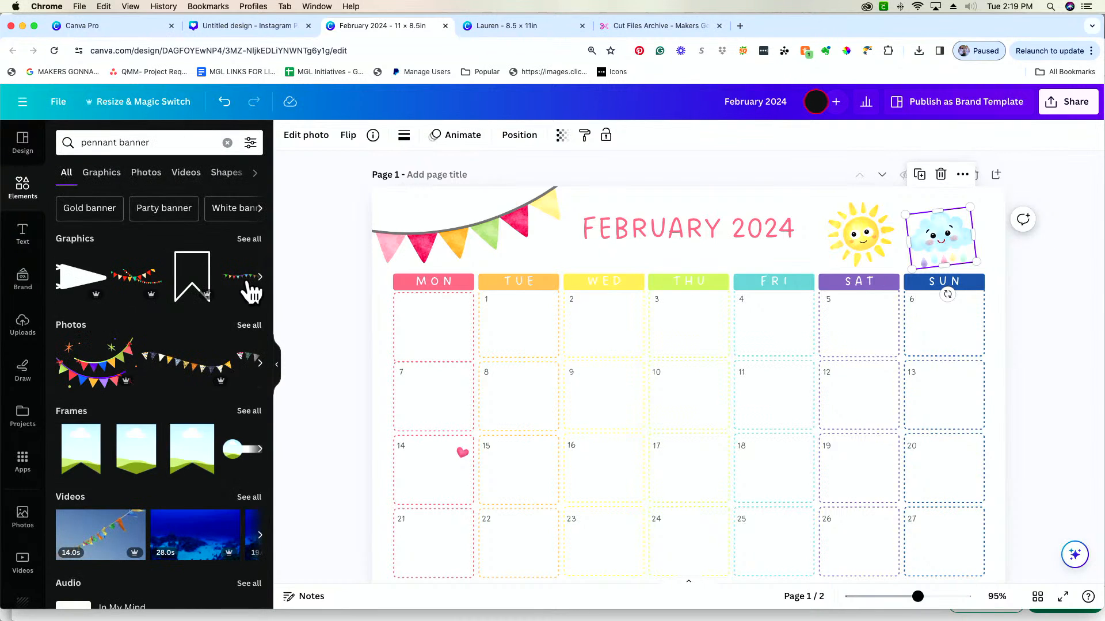
left_click(255, 241)
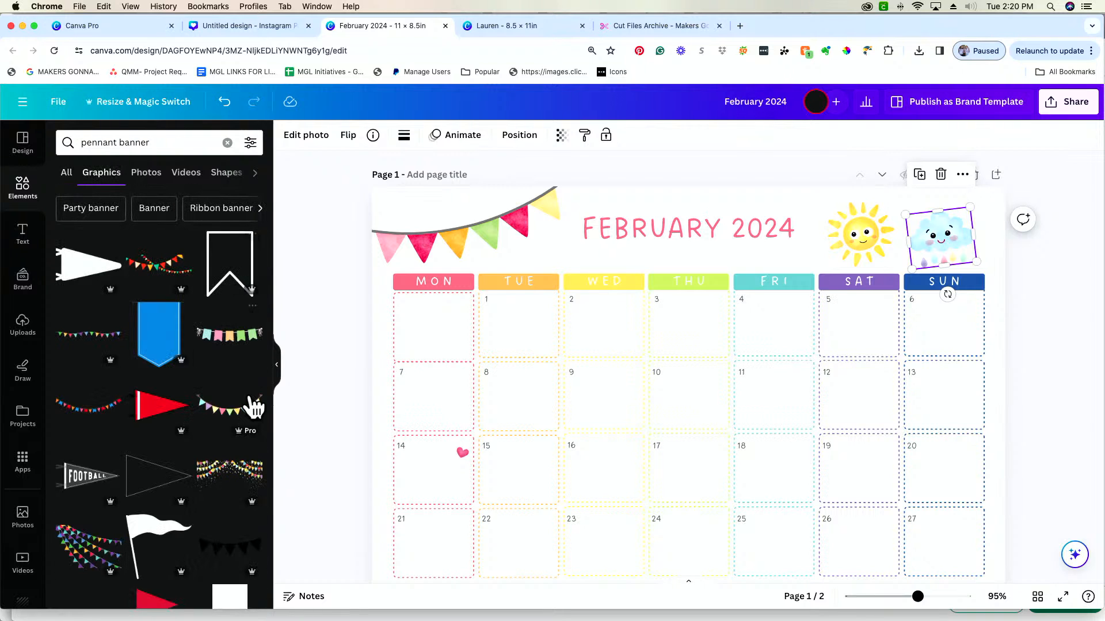
Add the pastel pennant banner and put it in the page's upper-left corner in place of the watercolor bunting, moving the old one aside
left_click(249, 406)
left_click(475, 232)
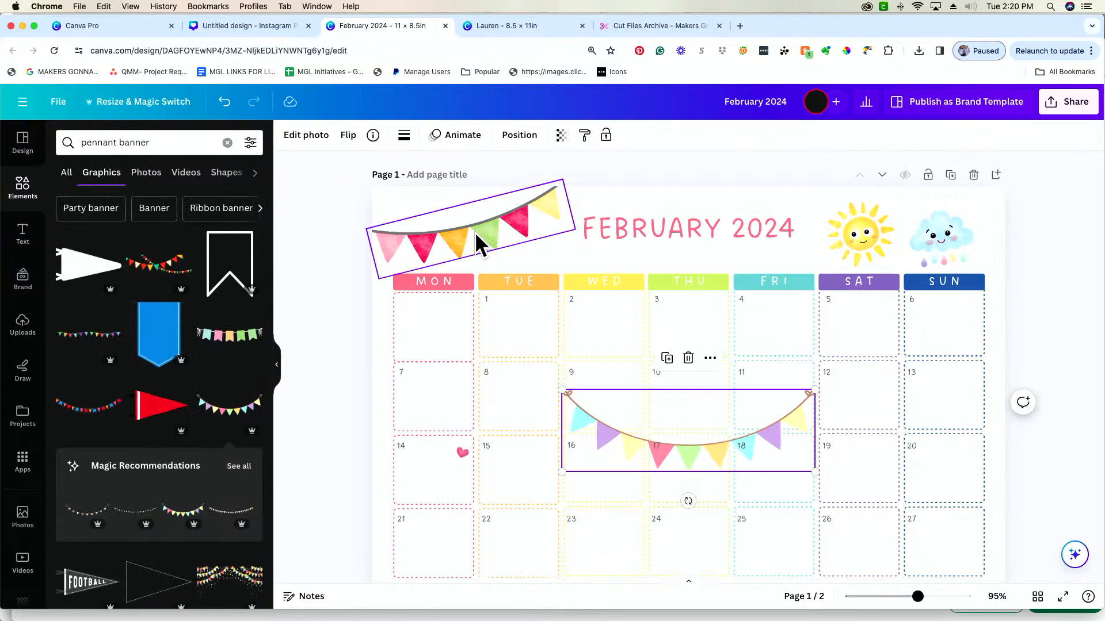
left_click_drag(475, 232, 340, 437)
left_click_drag(717, 466, 469, 241)
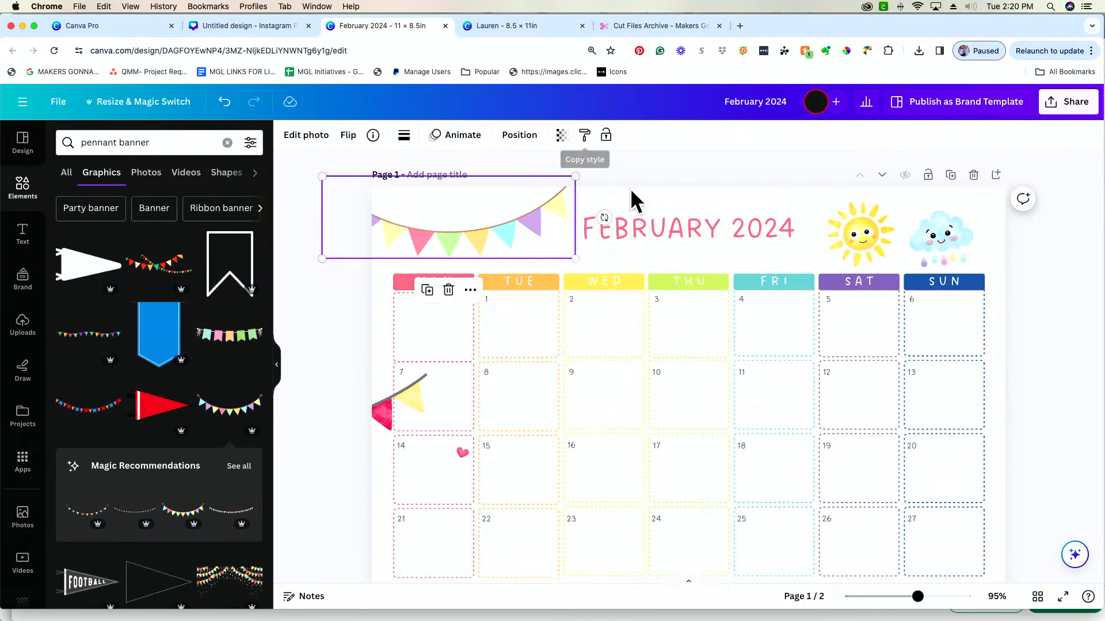
Select the weekday header row with the first week's date numbers and try to copy its style
left_click(793, 446)
left_click(776, 283)
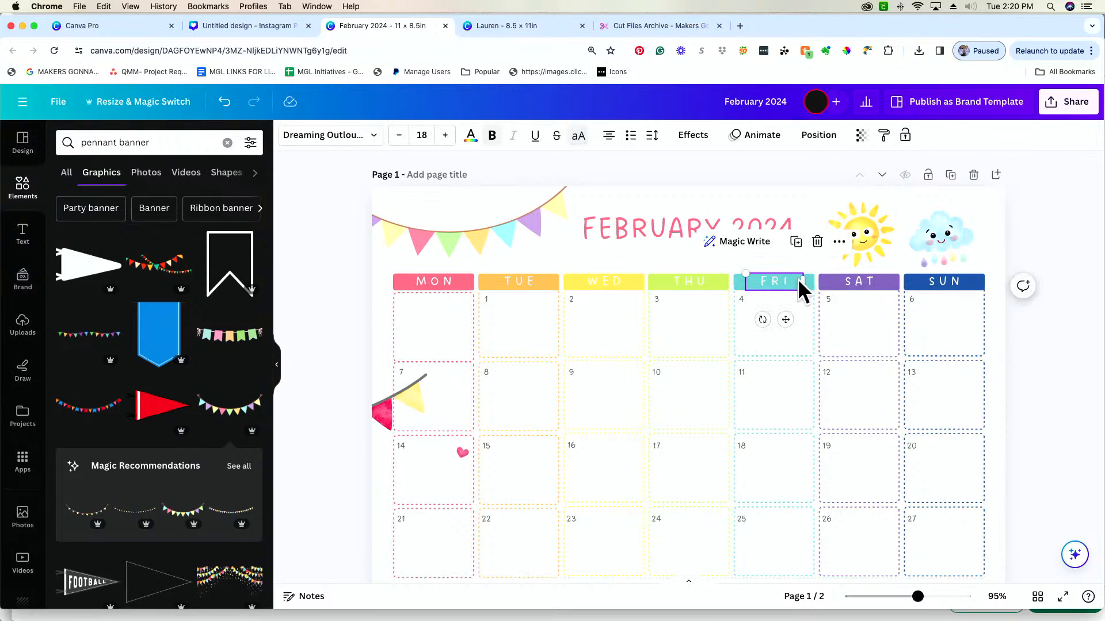
left_click(927, 283)
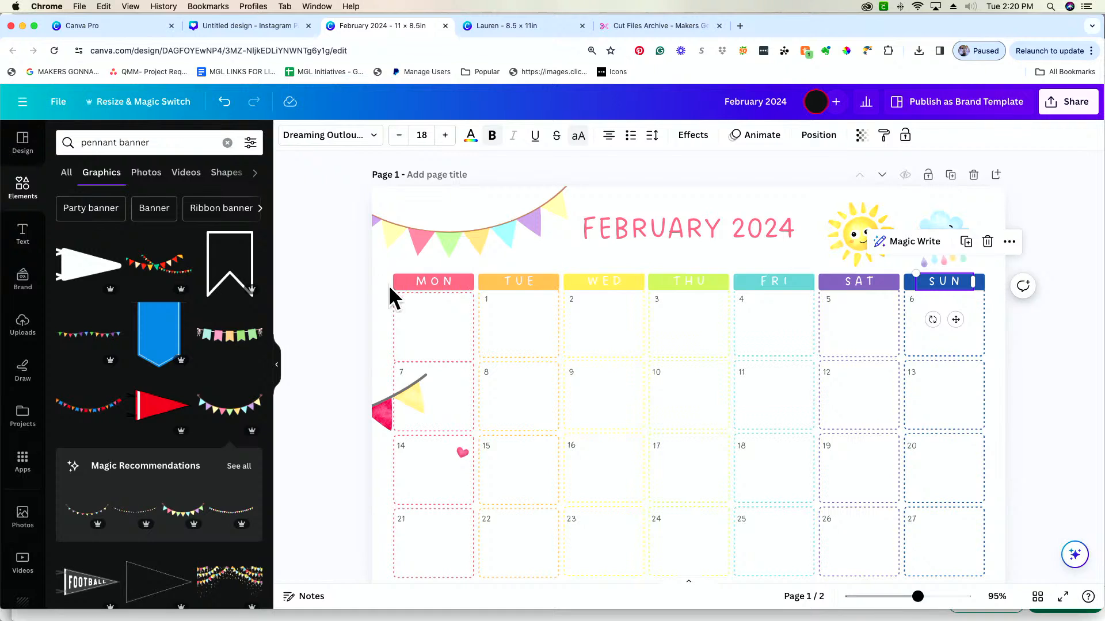
left_click_drag(387, 283, 985, 295)
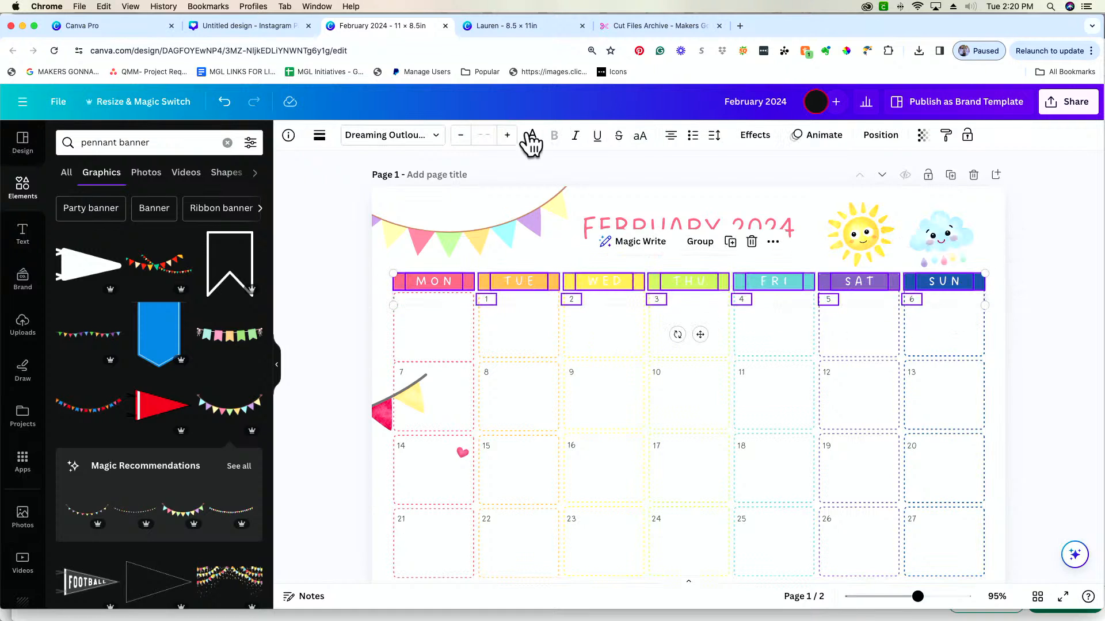
left_click(946, 137)
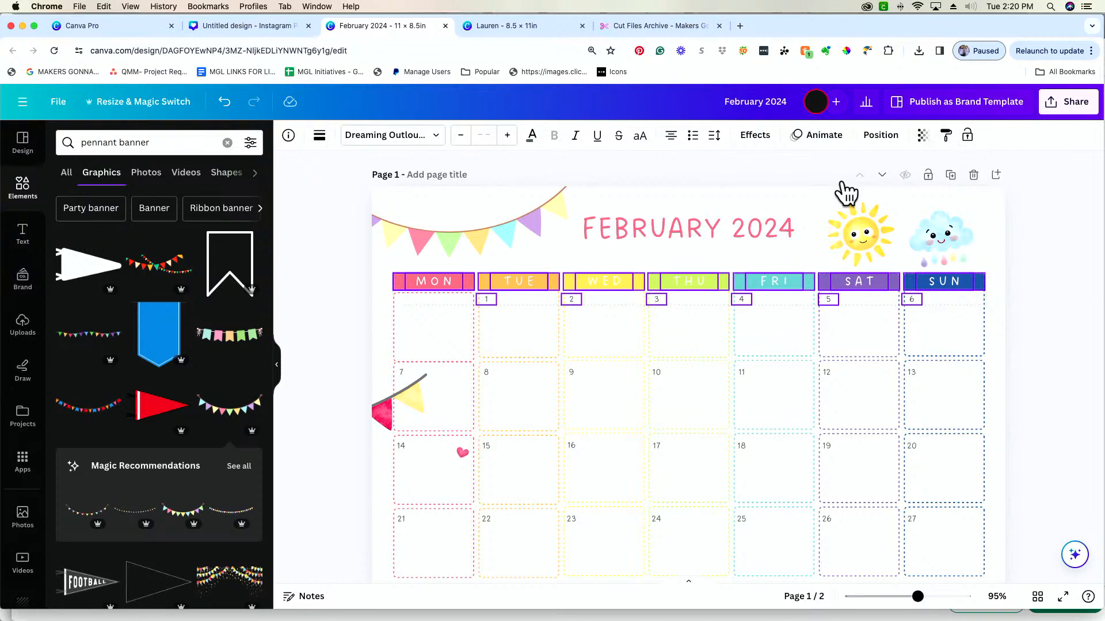
left_click(477, 241)
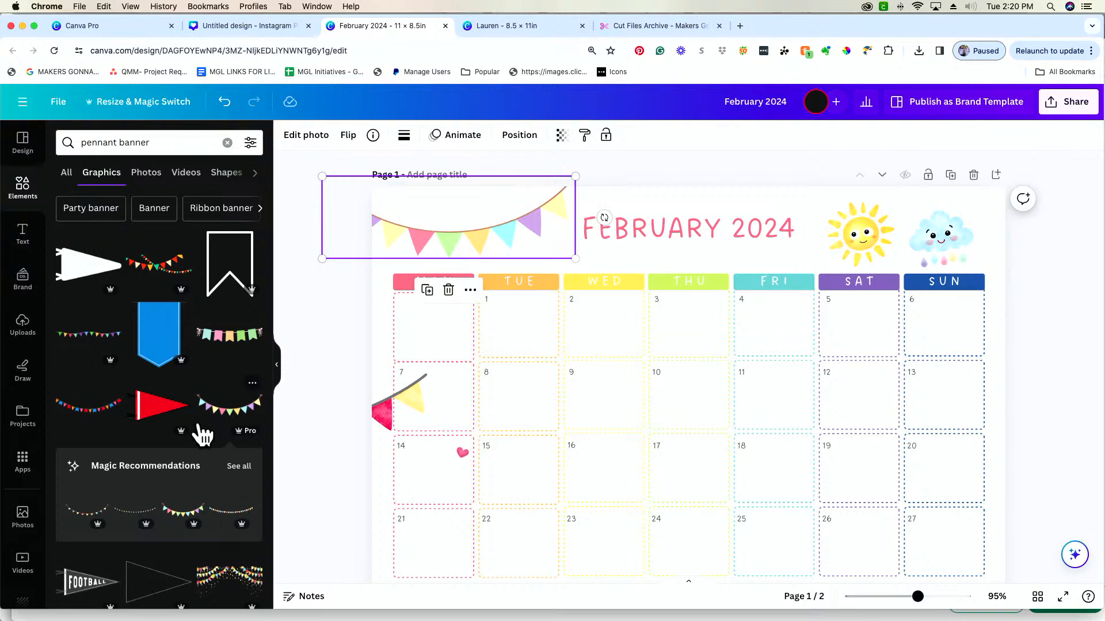
Try two other multicolored pennant graphics from the results on the page, deleting each one again
scroll(198, 431, "down", 3)
scroll(198, 432, "down", 5)
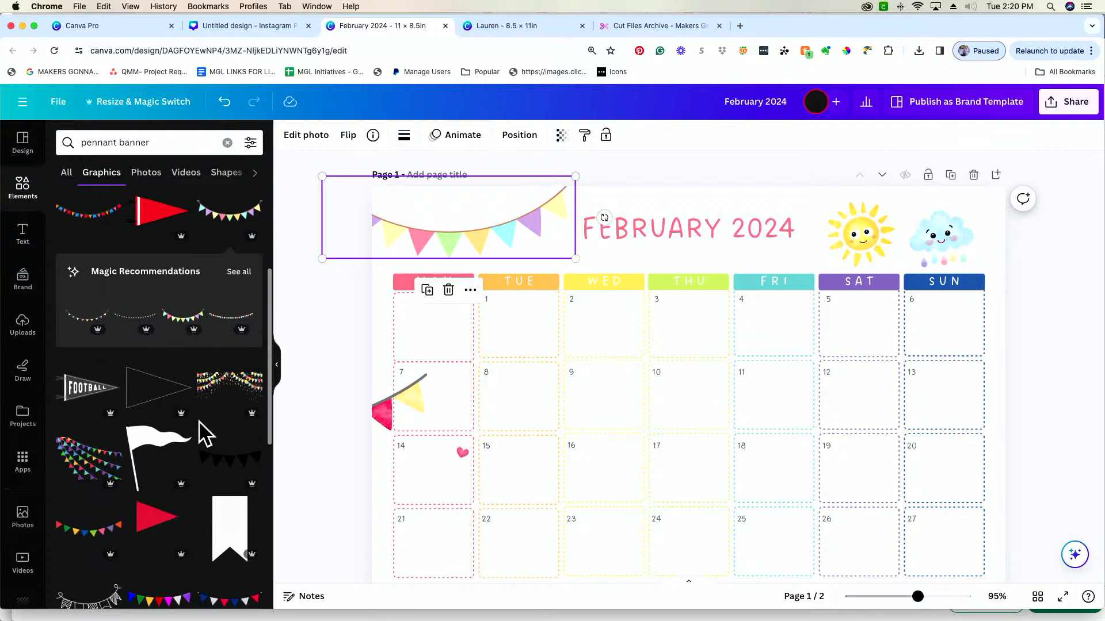
left_click(106, 495)
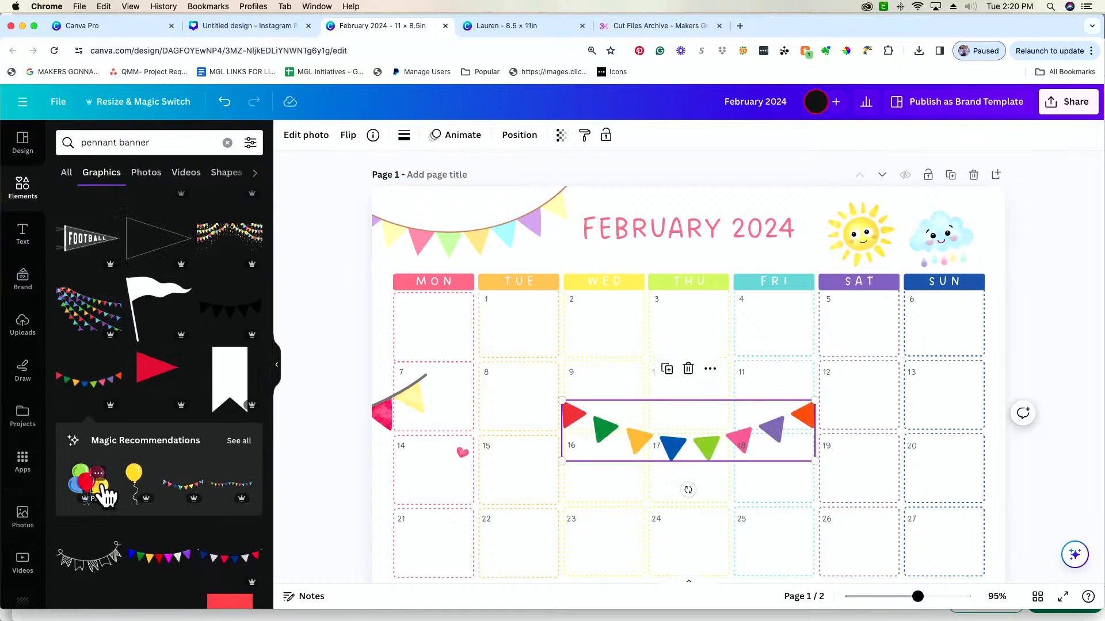
key("Delete")
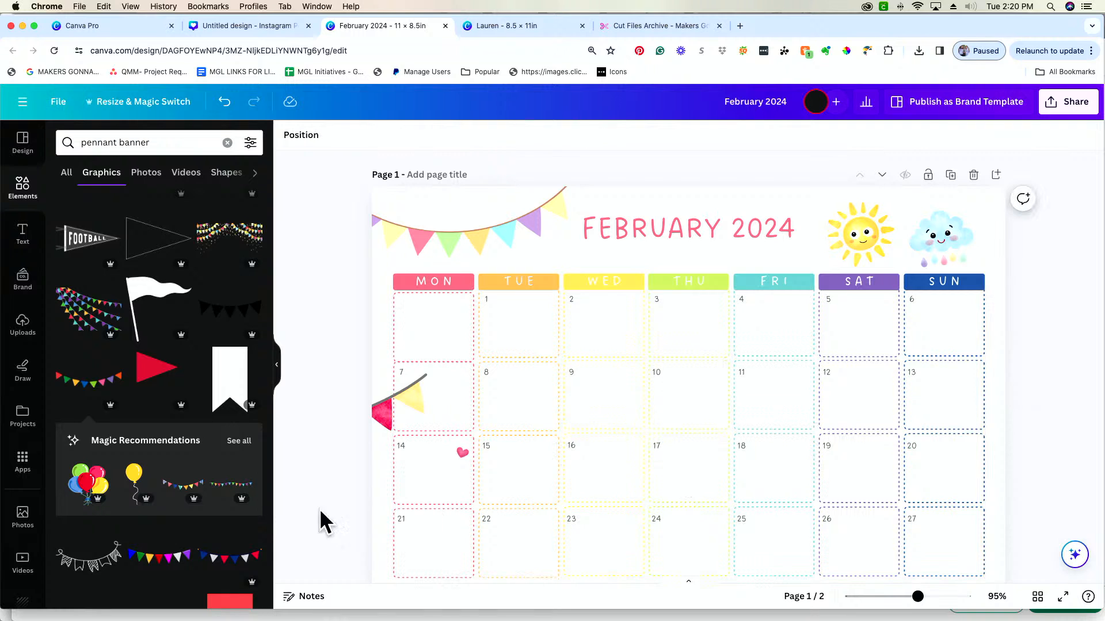
scroll(246, 509, "down", 5)
scroll(248, 521, "up", 10)
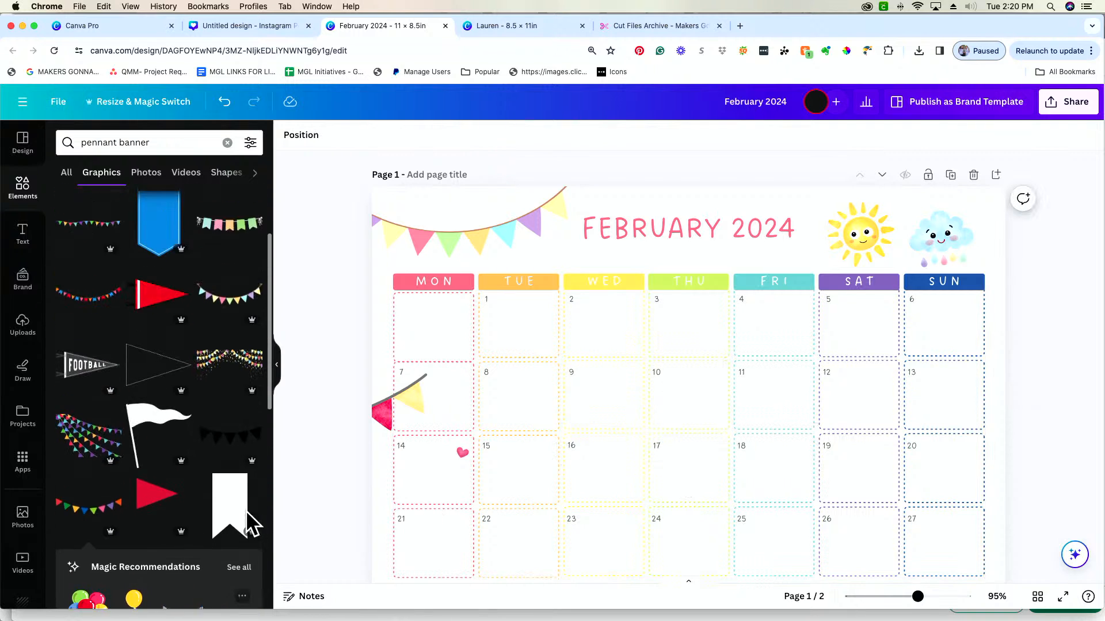
left_click(83, 486)
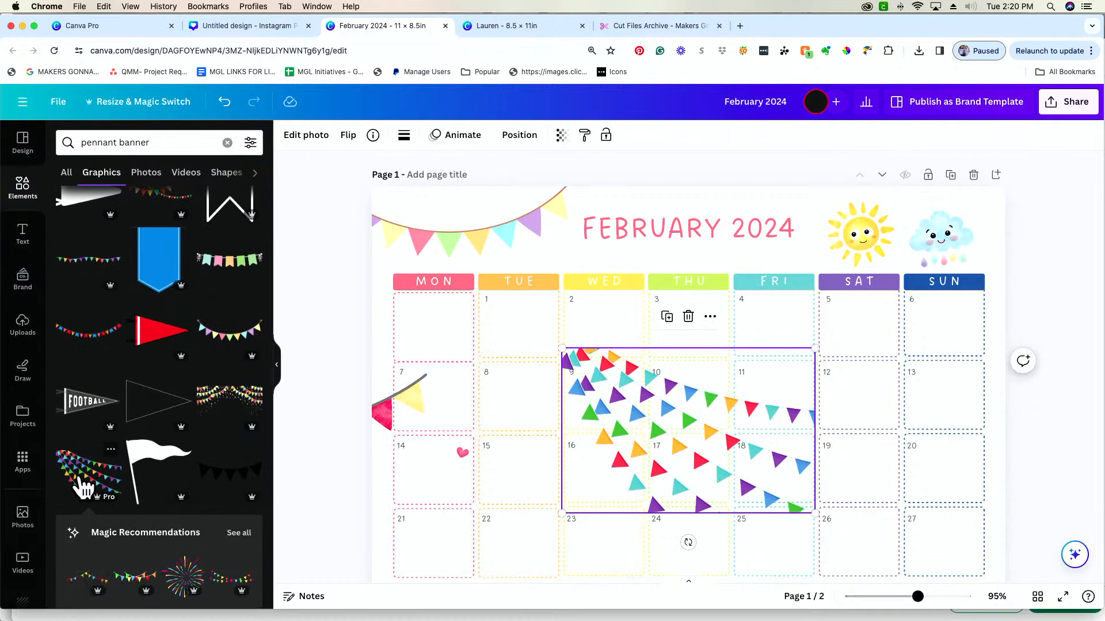
key("Delete")
scroll(75, 449, "up", 2)
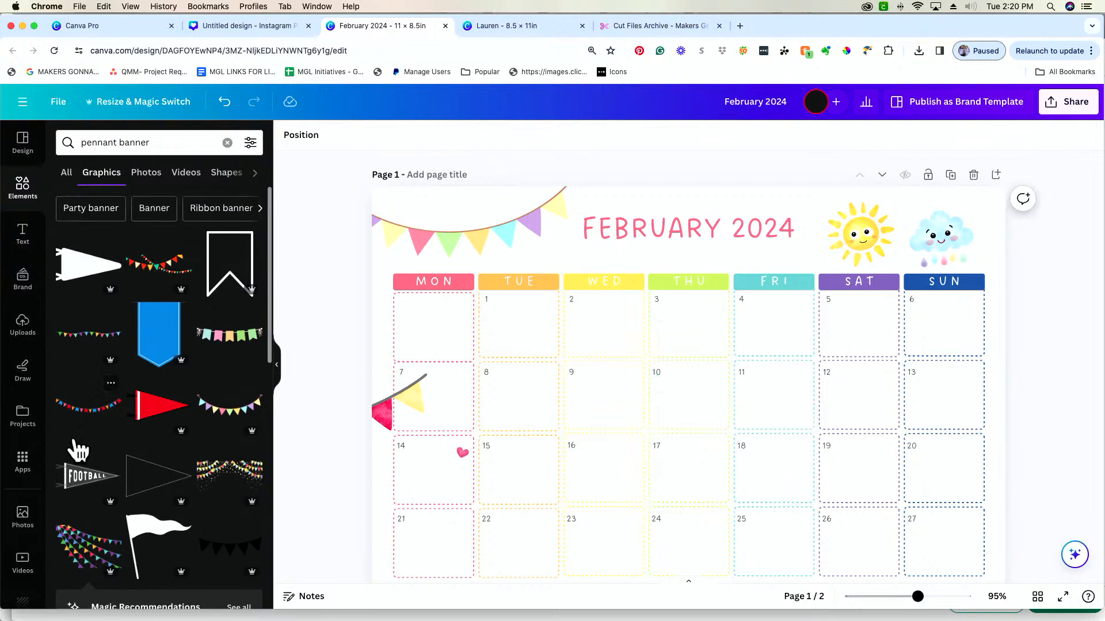
Delete the old watercolor bunting beside the Monday column, and adjust the positions of the new pennant banner and the FEBRUARY 2024 title
left_click(232, 425)
key("Delete")
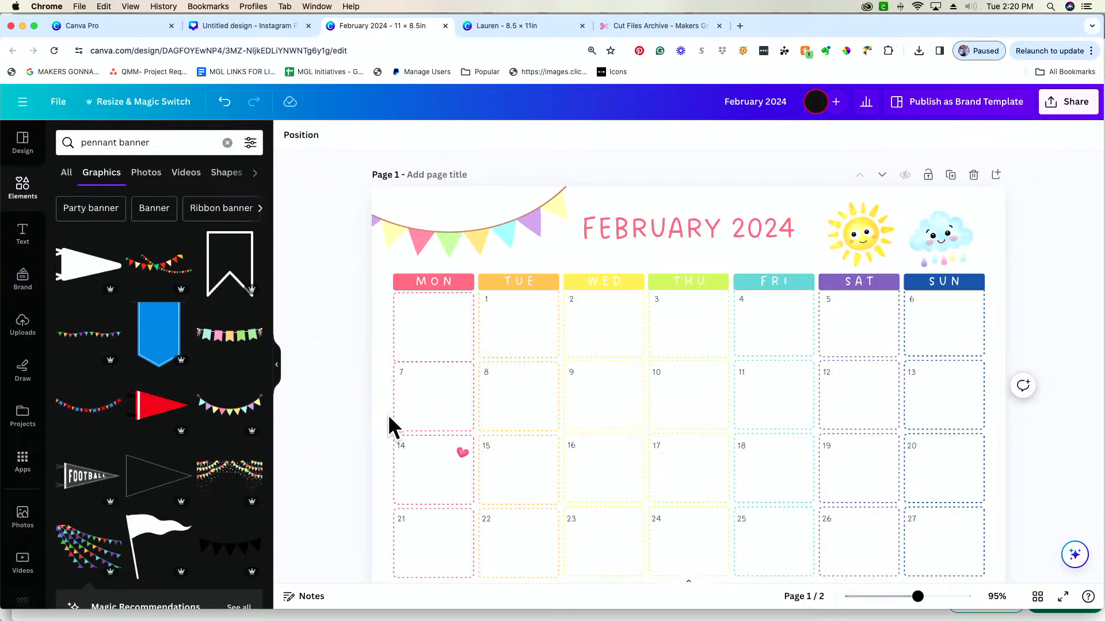
mouse_move(518, 231)
left_mouse_down()
mouse_move(500, 212)
mouse_move(511, 227)
left_mouse_up()
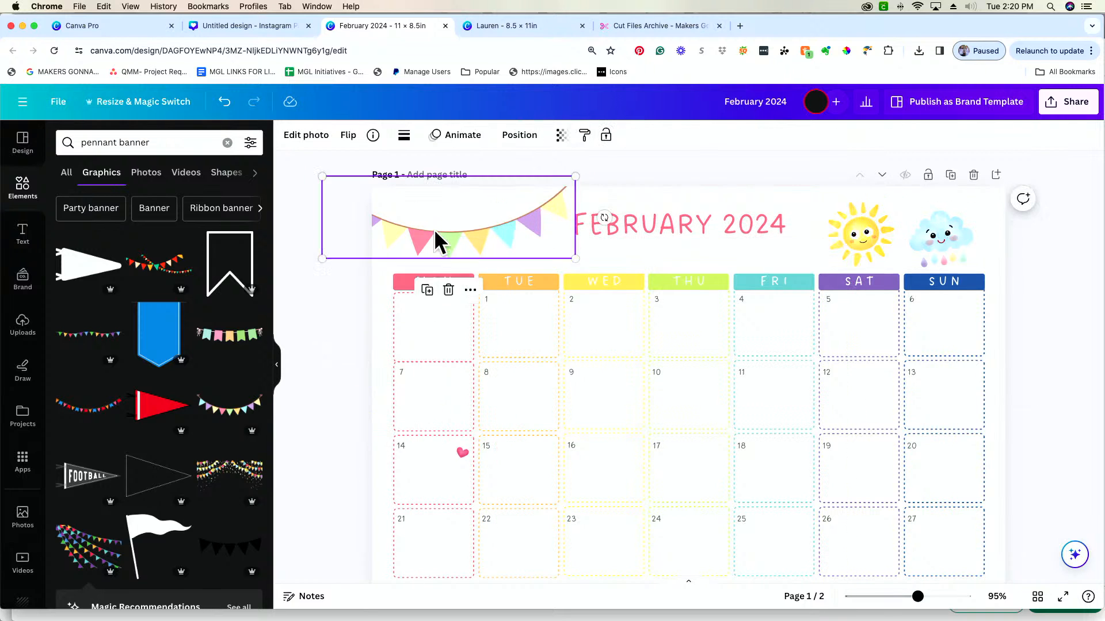
left_click_drag(436, 234, 422, 221)
left_click_drag(636, 231, 625, 239)
Search the graphics for hearts and add the graphic of four scattered pink hearts to the page
left_click(171, 143)
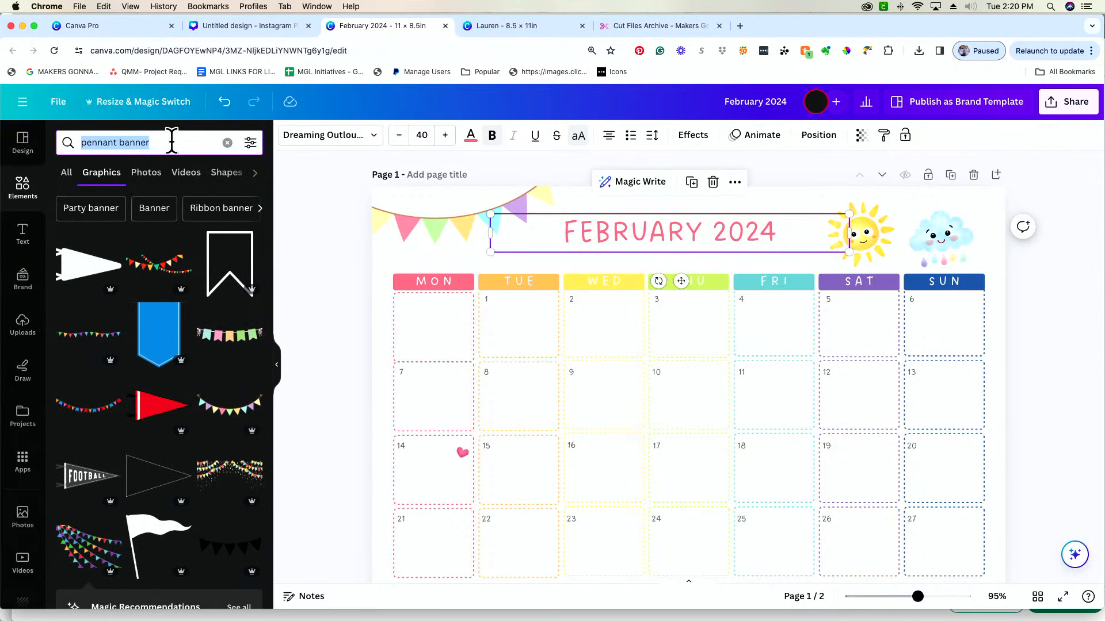
type("heart")
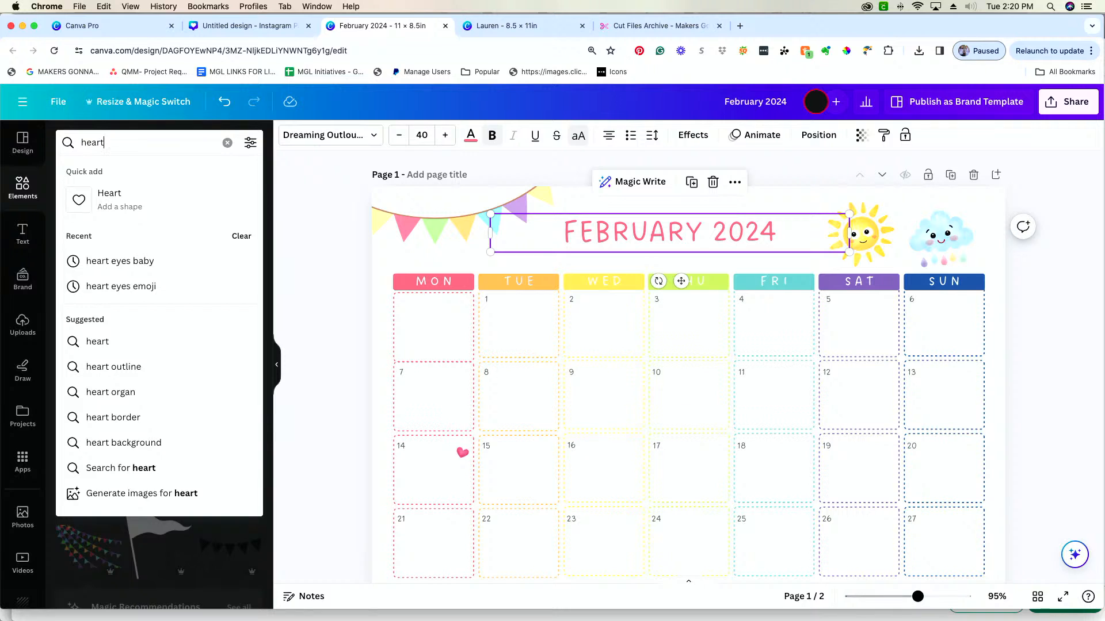
type("s")
key("Return")
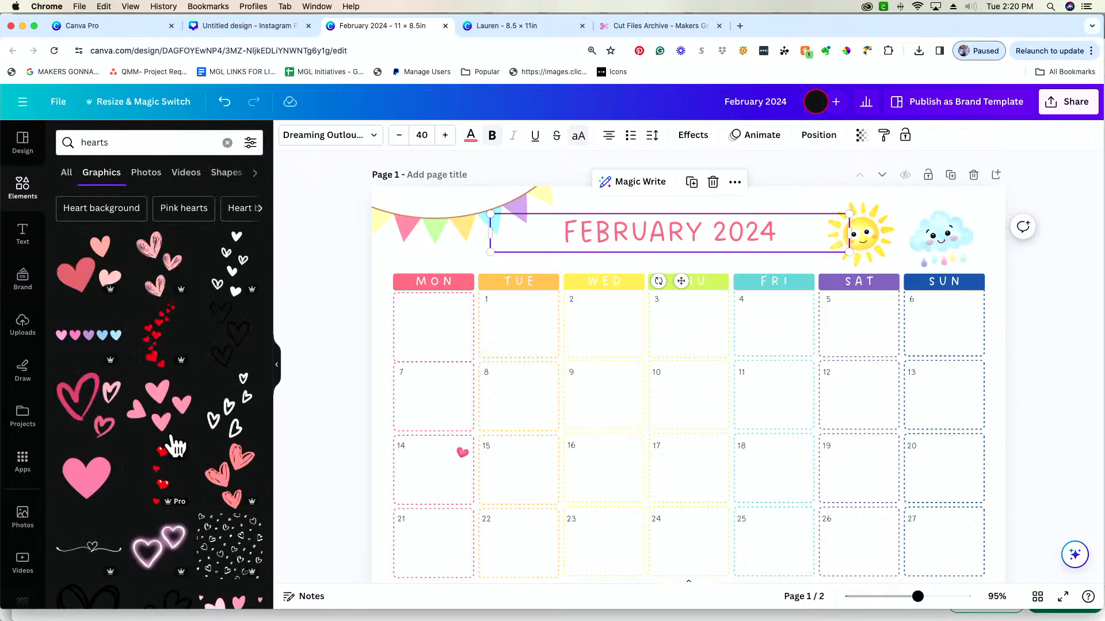
left_click(161, 417)
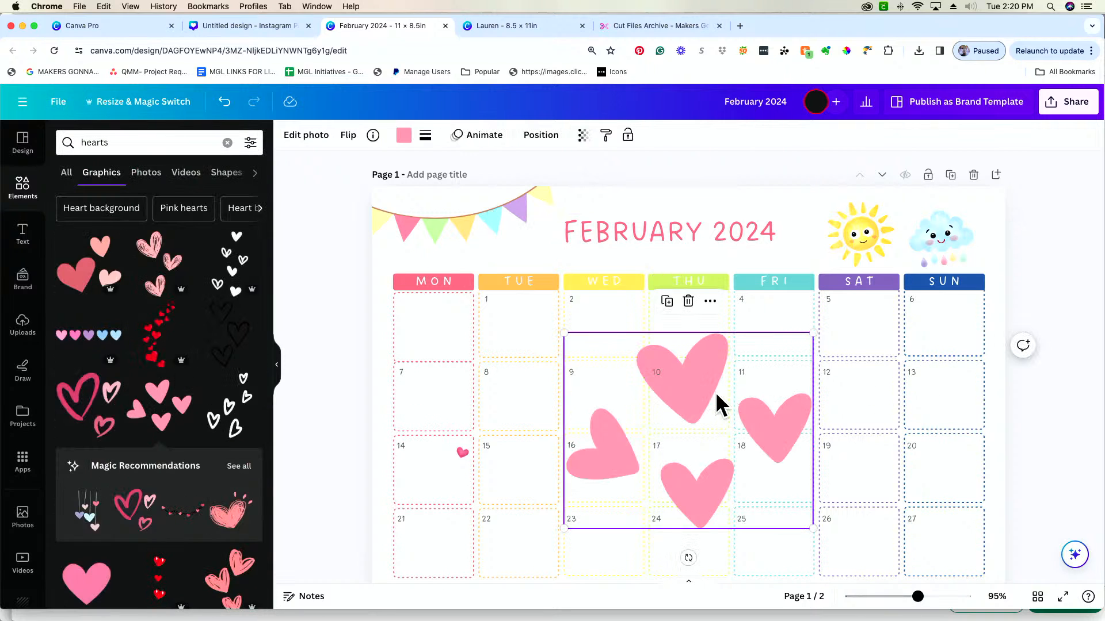
Shrink the four-hearts graphic to roughly half size and position it over the Monday 14 box
left_click_drag(719, 405, 508, 457)
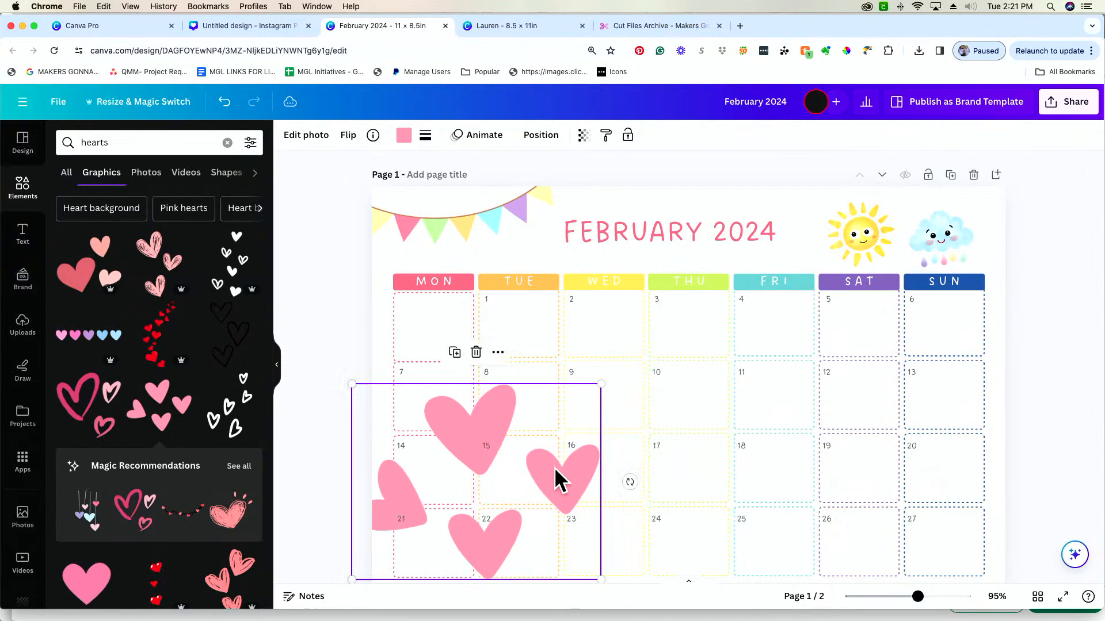
left_click_drag(601, 384, 490, 471)
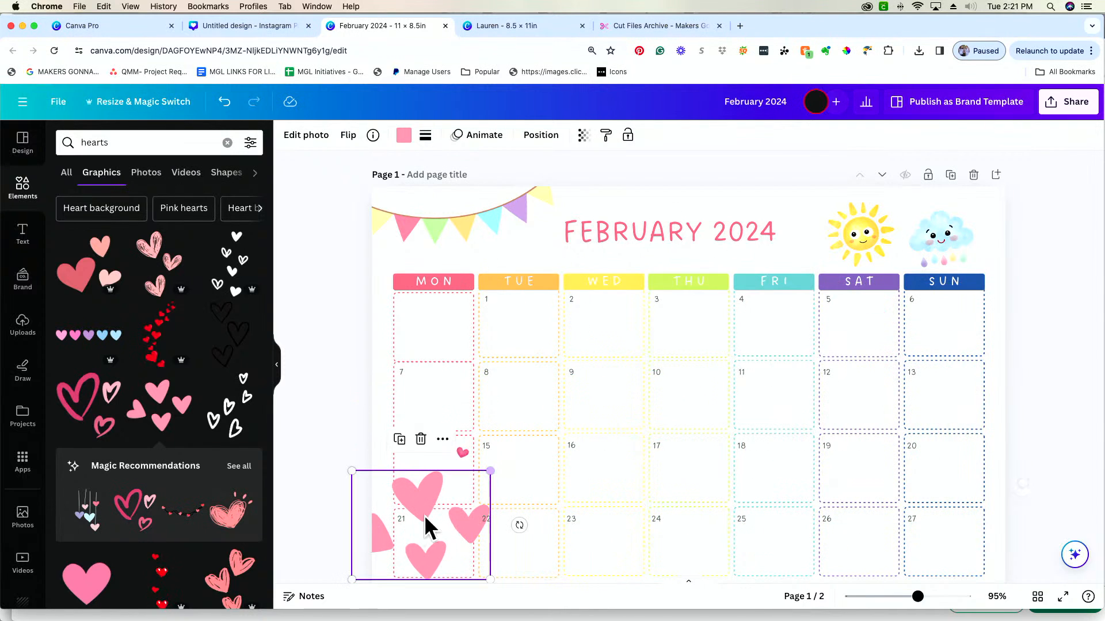
left_click_drag(427, 525, 424, 477)
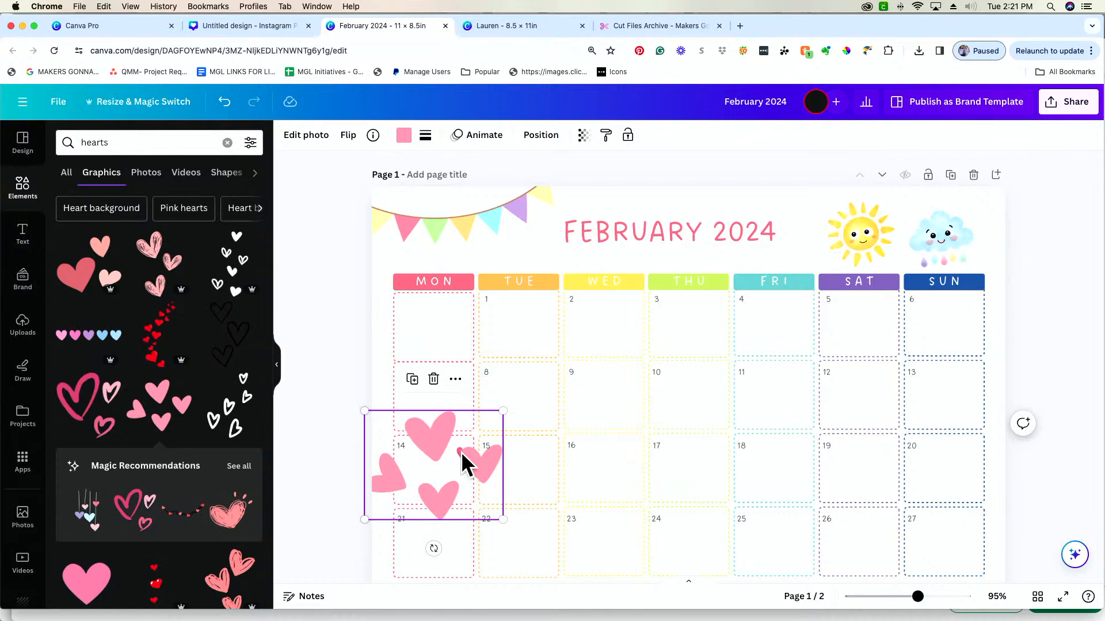
Send the four-hearts graphic to the back of the layers and set its transparency to 38
left_click(456, 381)
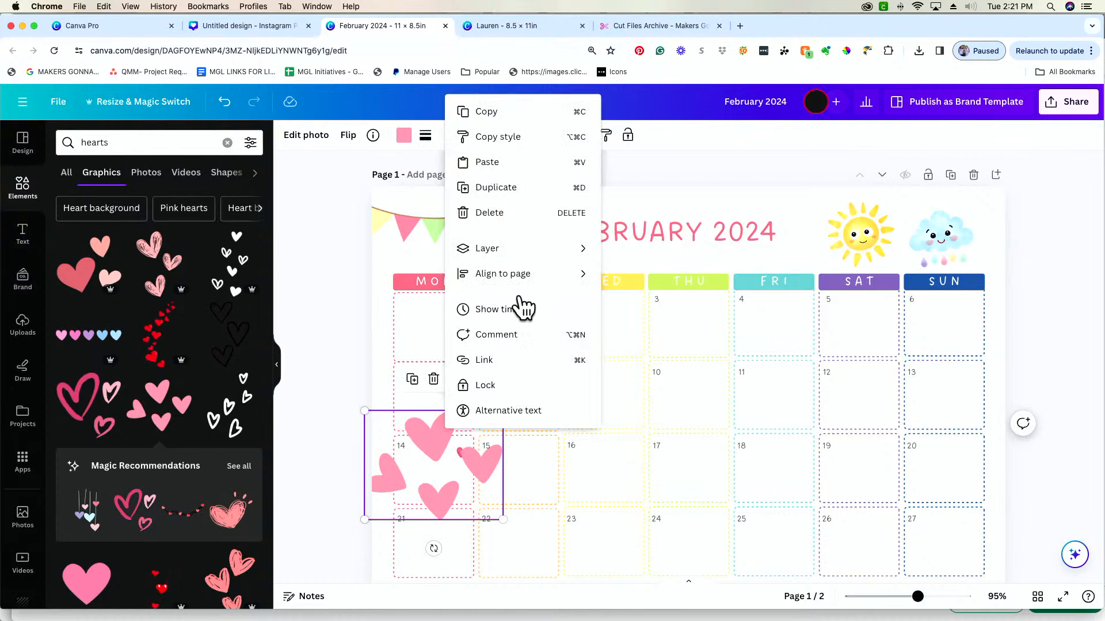
mouse_move(521, 251)
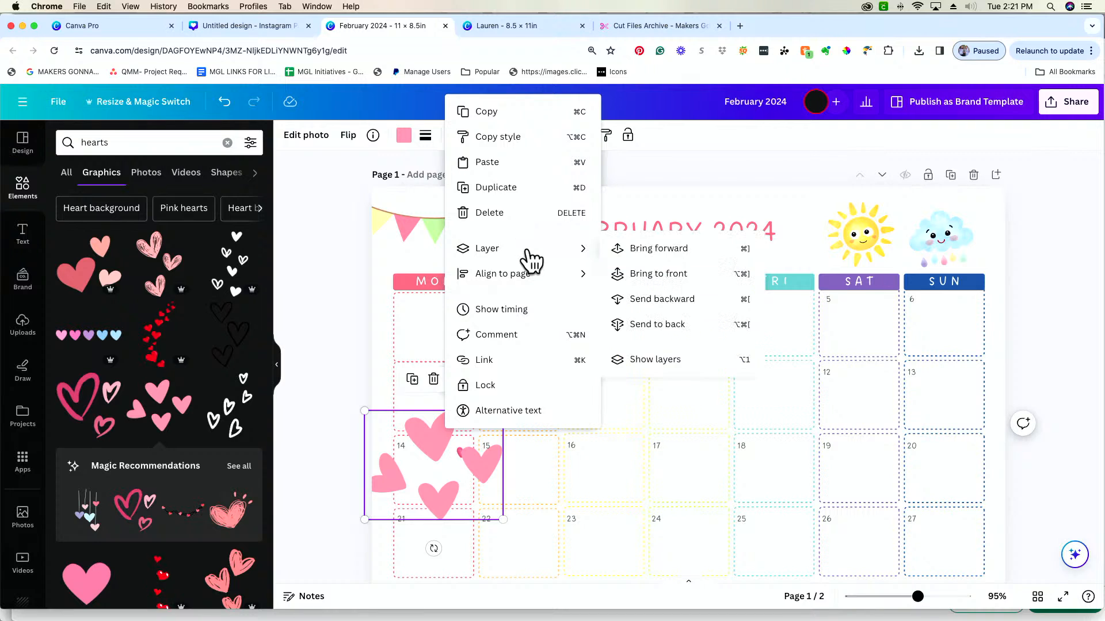
left_click(672, 331)
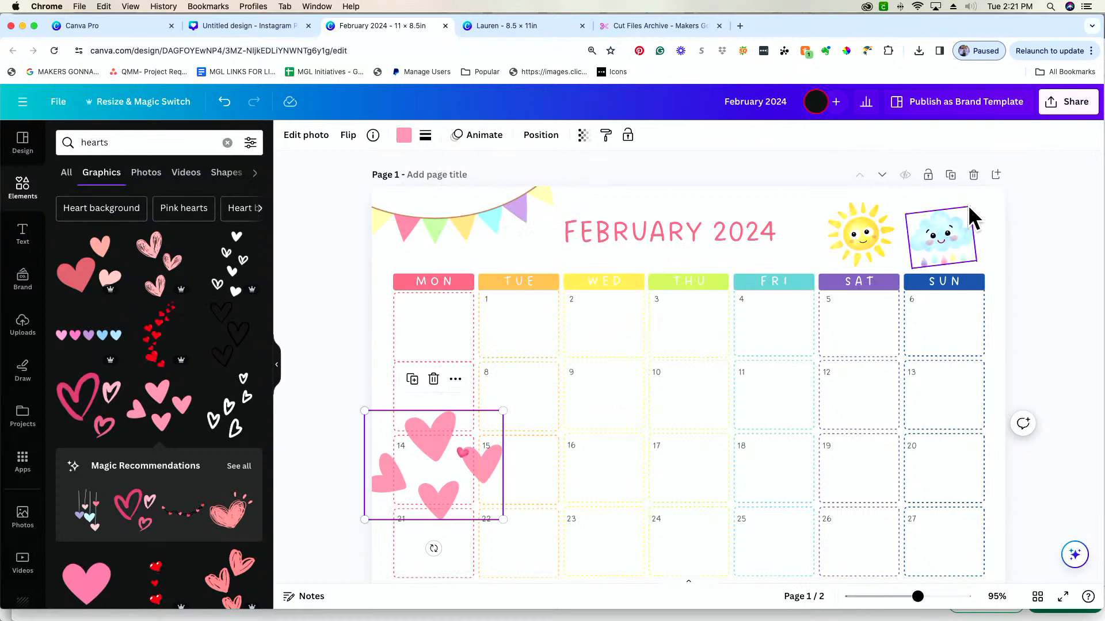
left_click(583, 136)
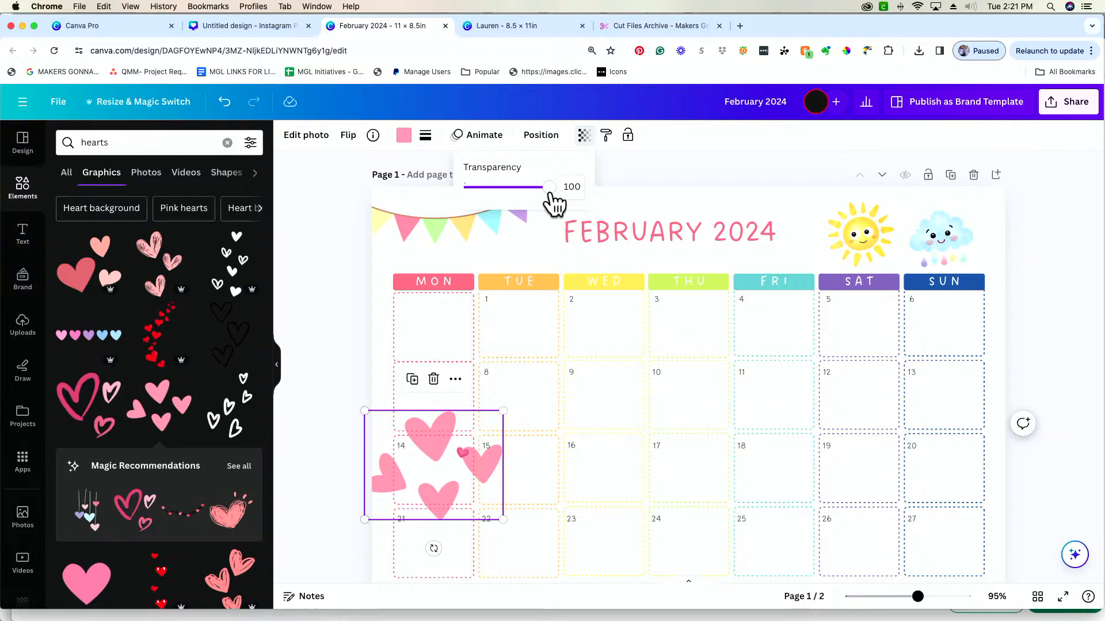
left_click_drag(554, 202, 498, 204)
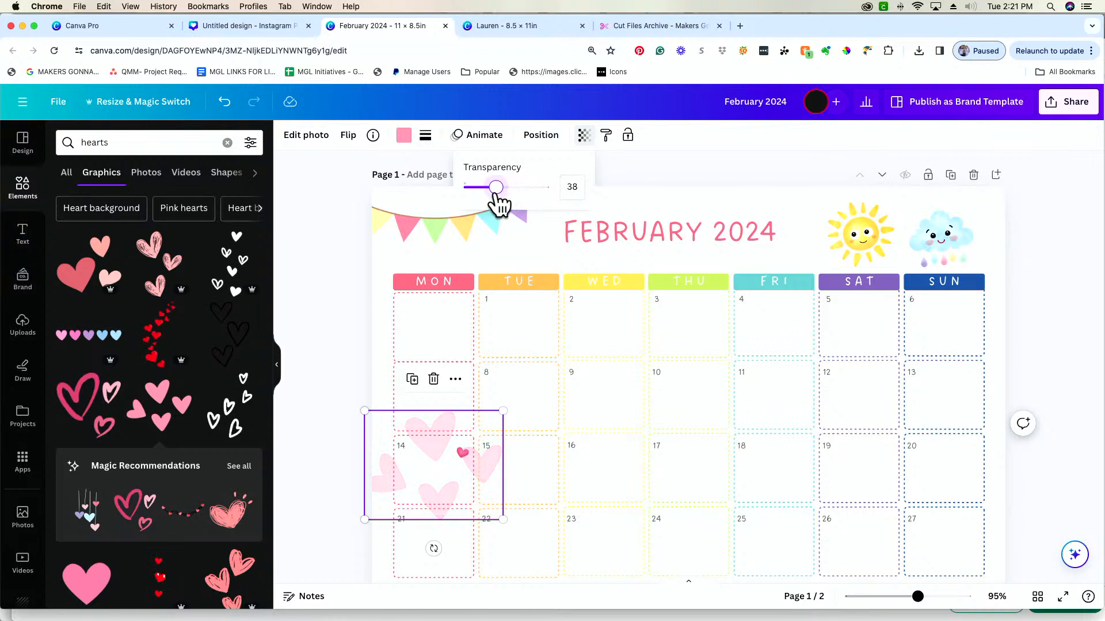
Shrink the faded four-hearts graphic further and center it inside the Monday 14 box
left_click_drag(503, 411, 447, 447)
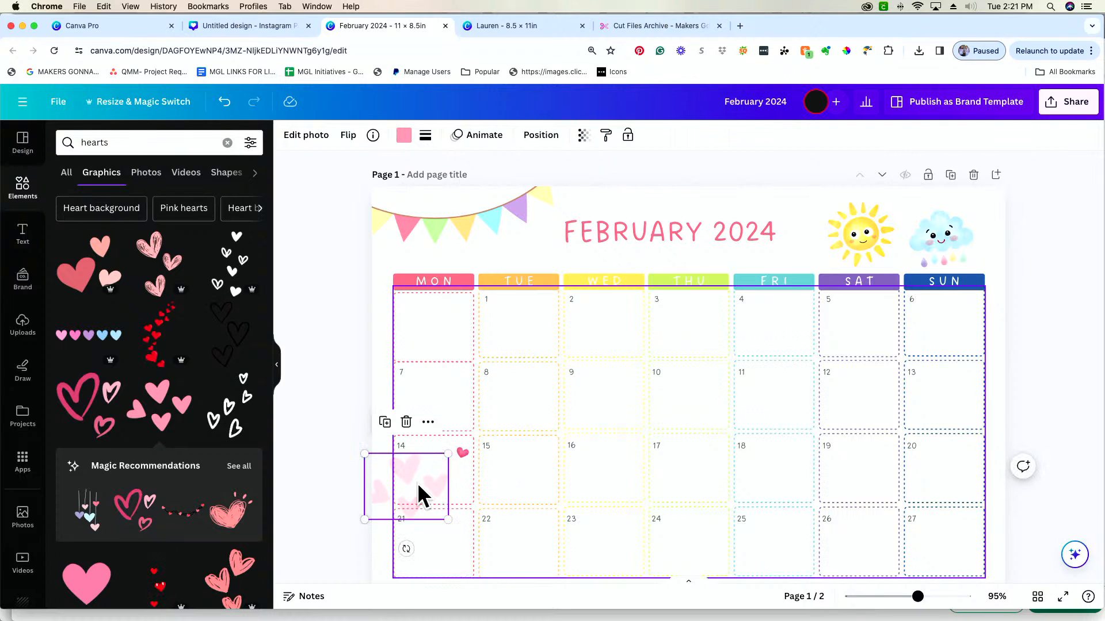
left_click_drag(421, 494, 445, 472)
left_click(387, 263)
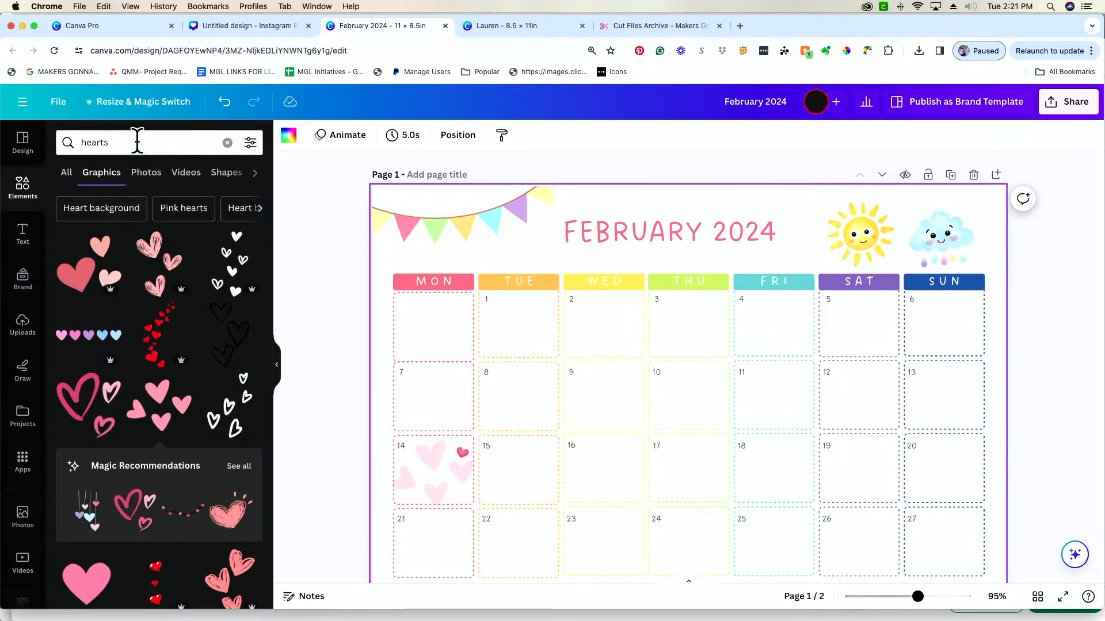
Search the graphics for birthday hat and add the pink striped party hat with the yellow pom-pom to the page
double_click(138, 142)
type("birthday")
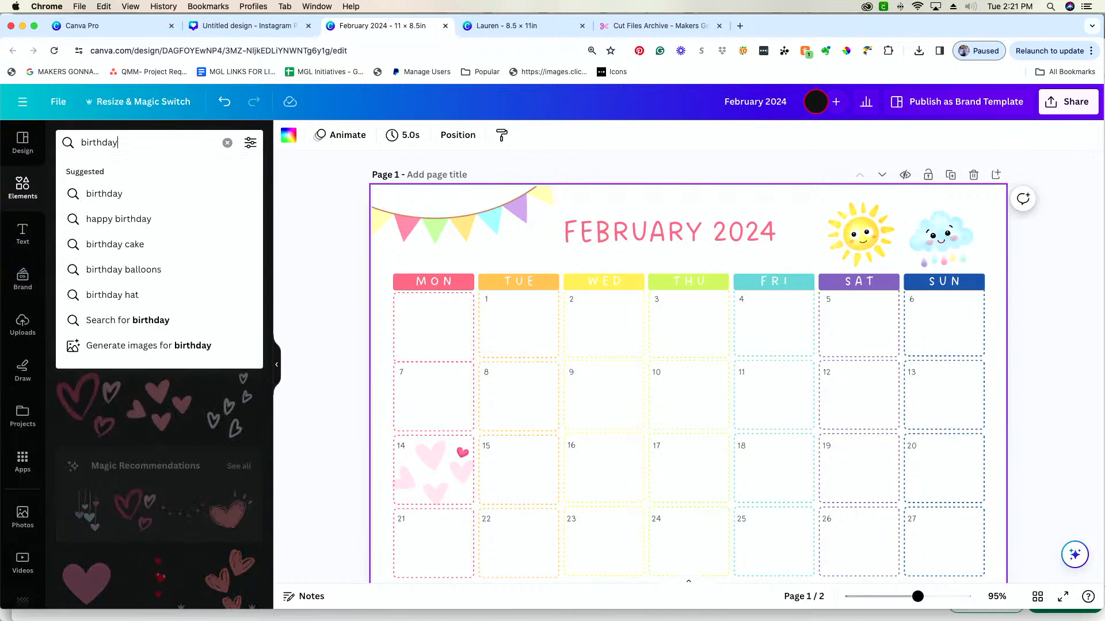
key("Return")
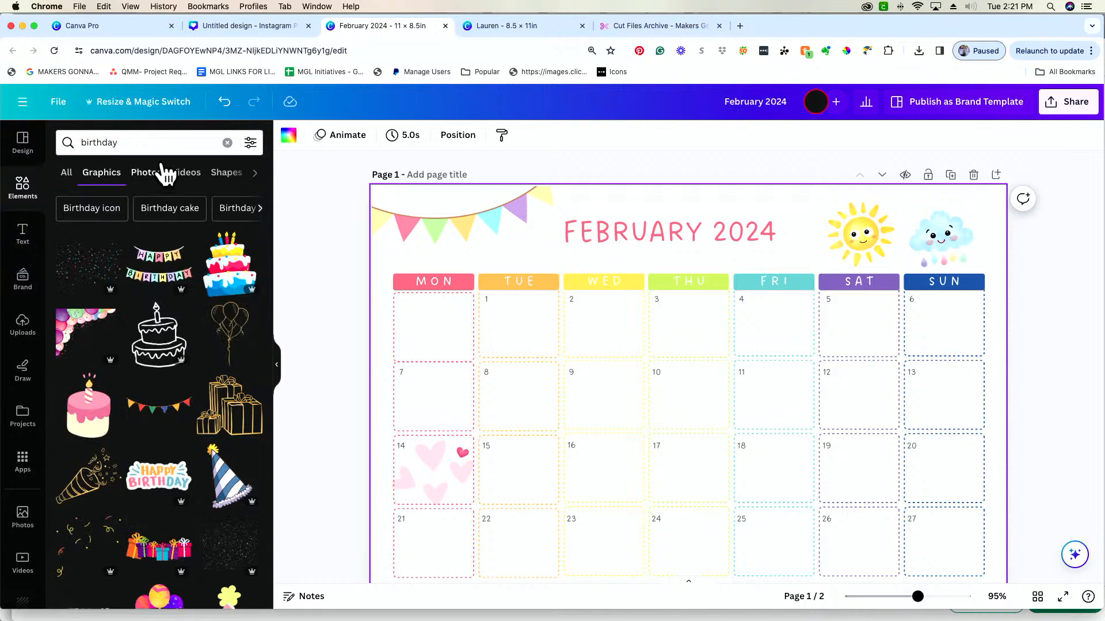
left_click(150, 147)
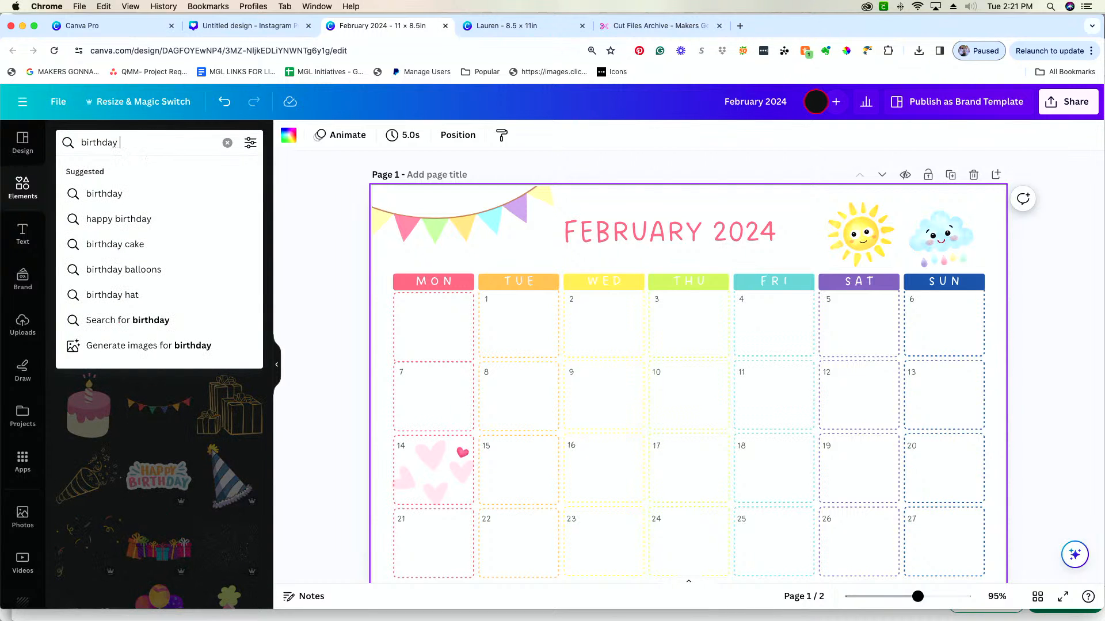
type("hat")
key("Return")
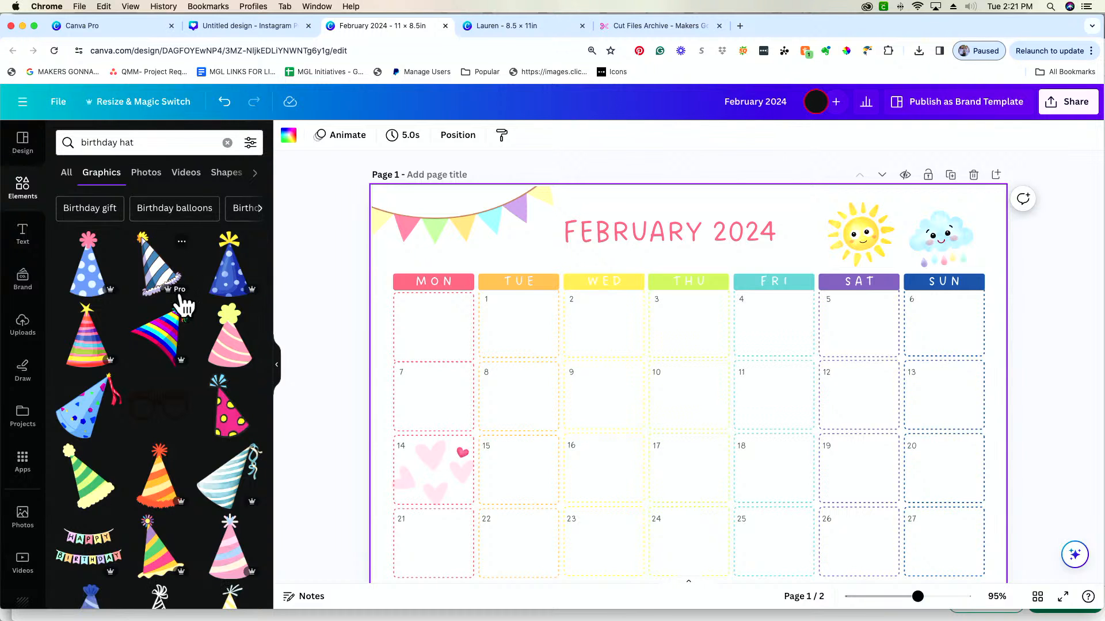
left_click(232, 357)
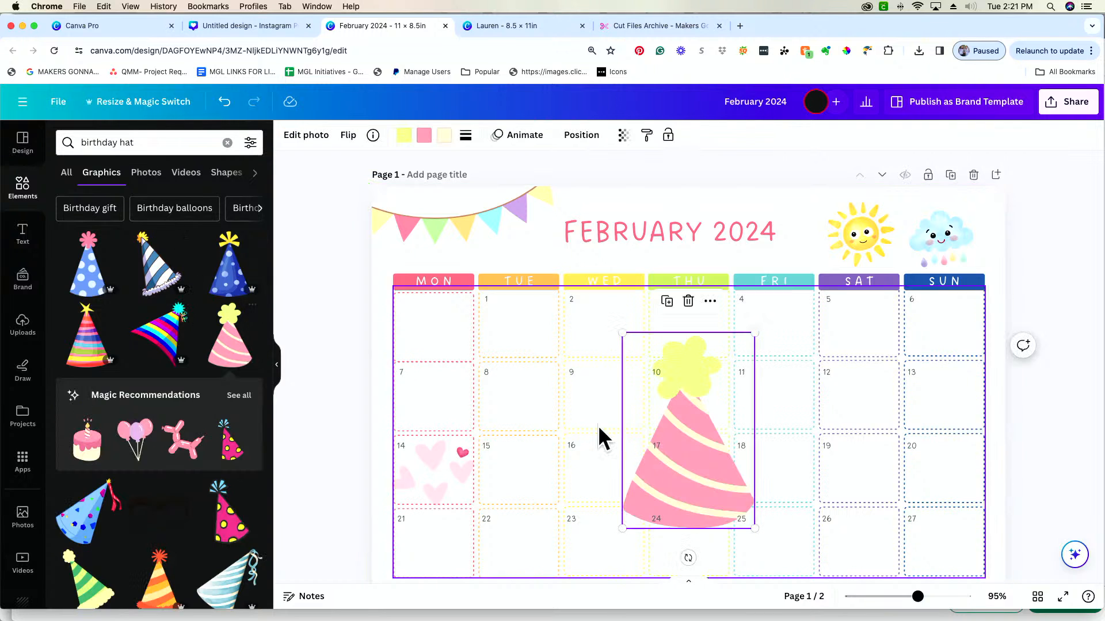
Shrink the party hat to fit the Wednesday 16 box, place it there and tilt it clockwise
left_click_drag(751, 334, 675, 446)
left_click_drag(661, 484, 622, 446)
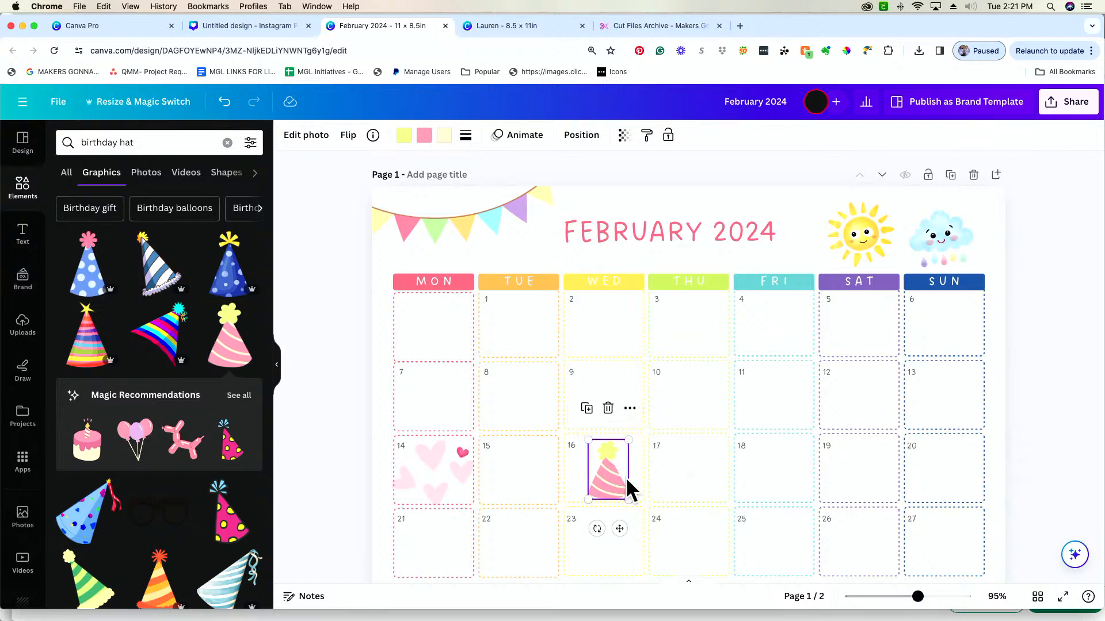
left_click_drag(590, 535, 575, 522)
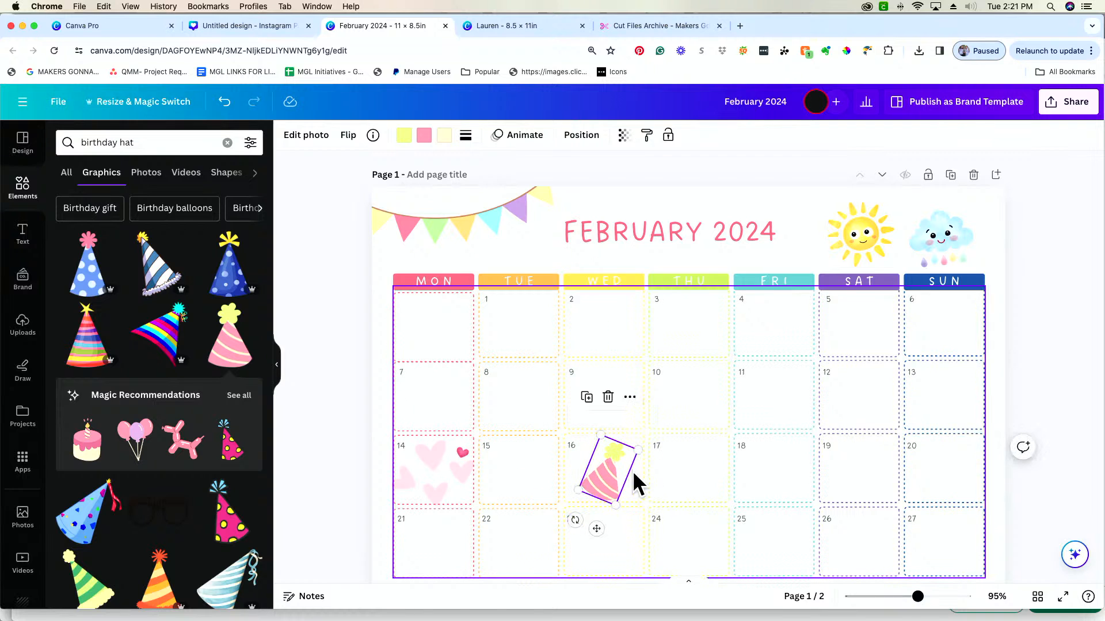
left_click_drag(603, 475, 603, 477)
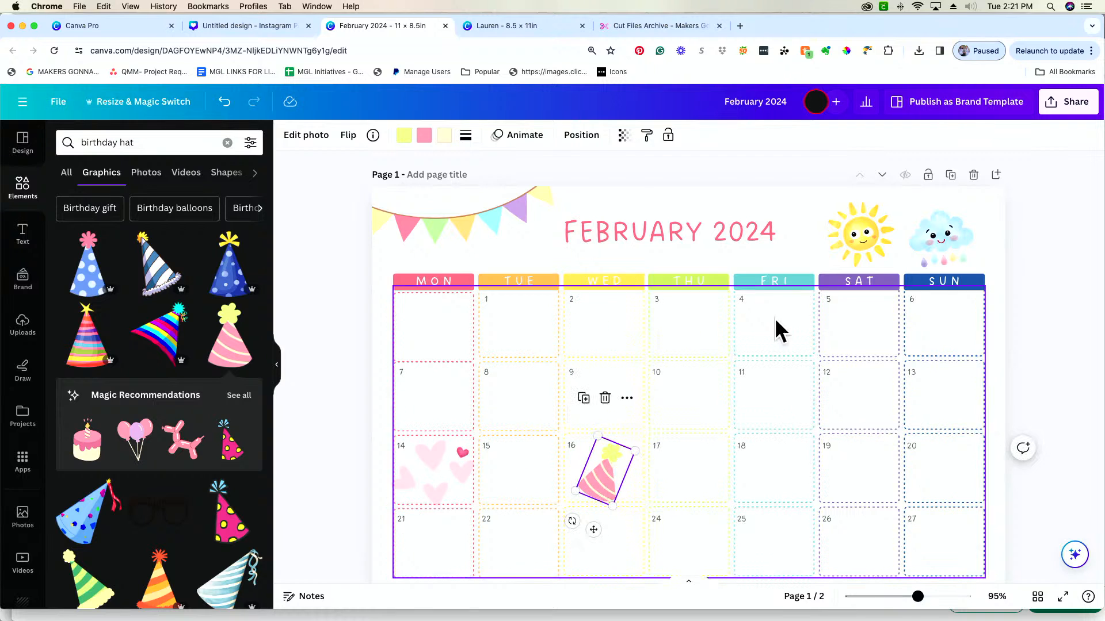
Try copying the style of the weekday header row onto the party hat, and undo it
left_click(624, 136)
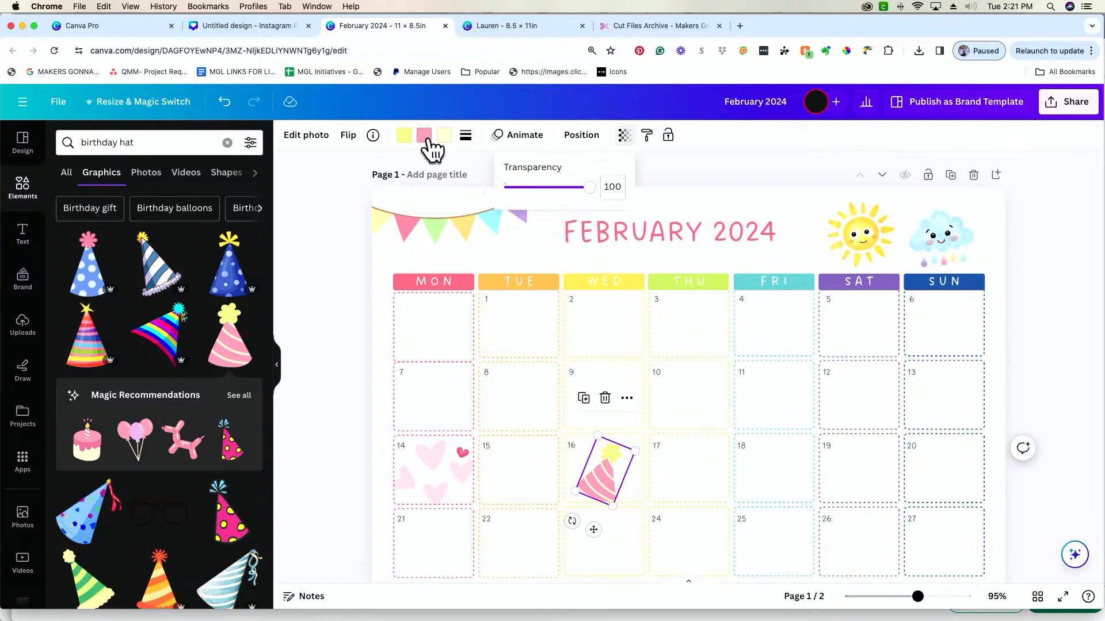
left_click(281, 252)
left_click_drag(385, 262, 955, 280)
left_click(384, 289)
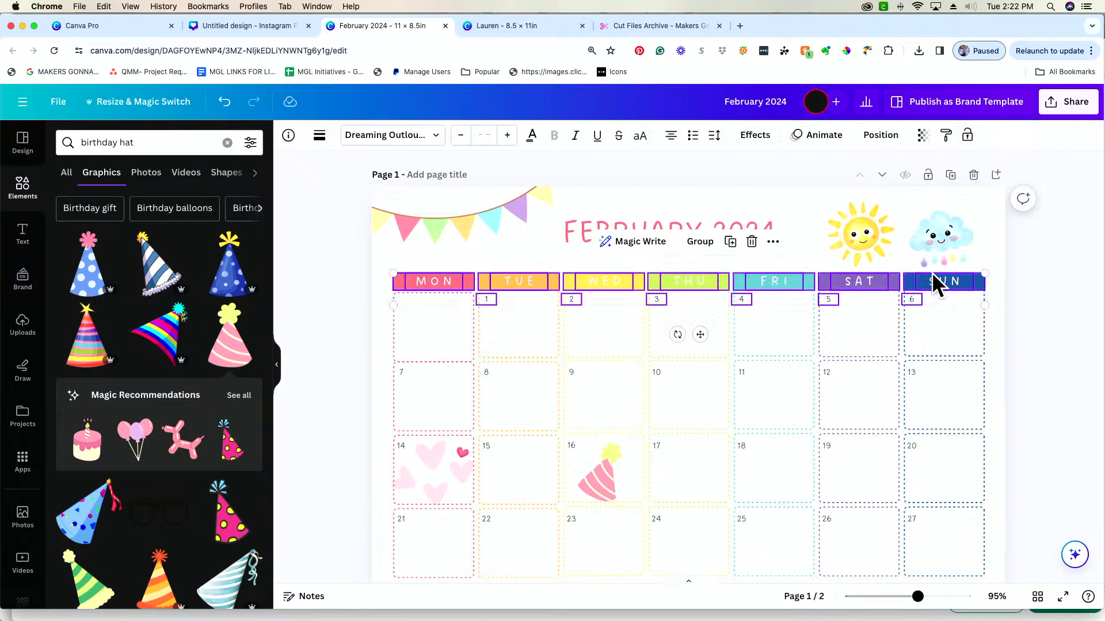
left_click(946, 136)
left_click(604, 492)
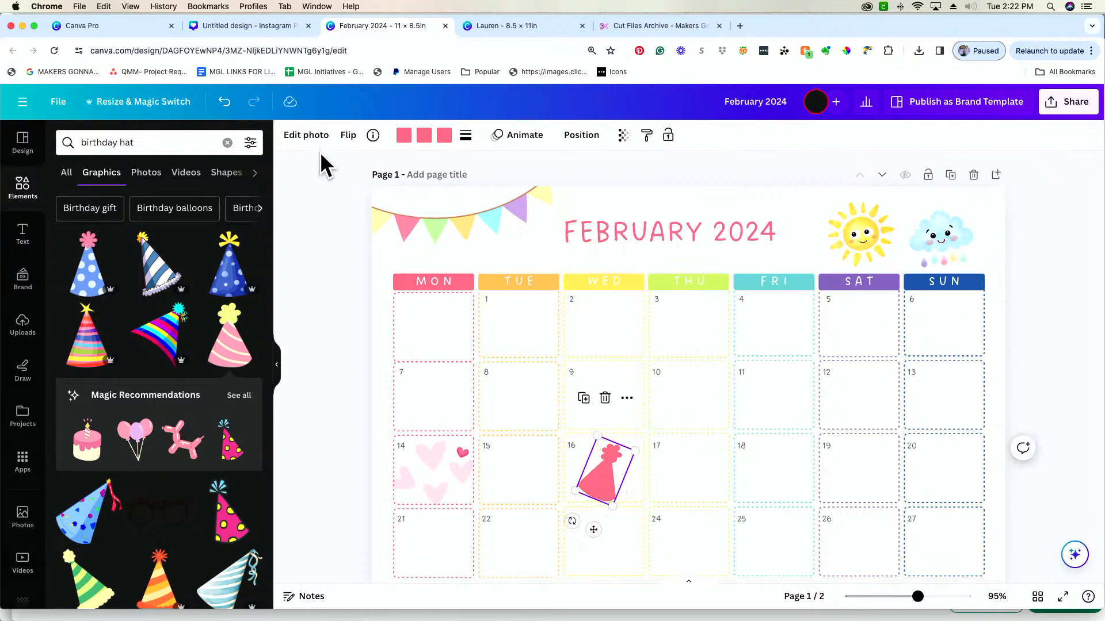
left_click(224, 103)
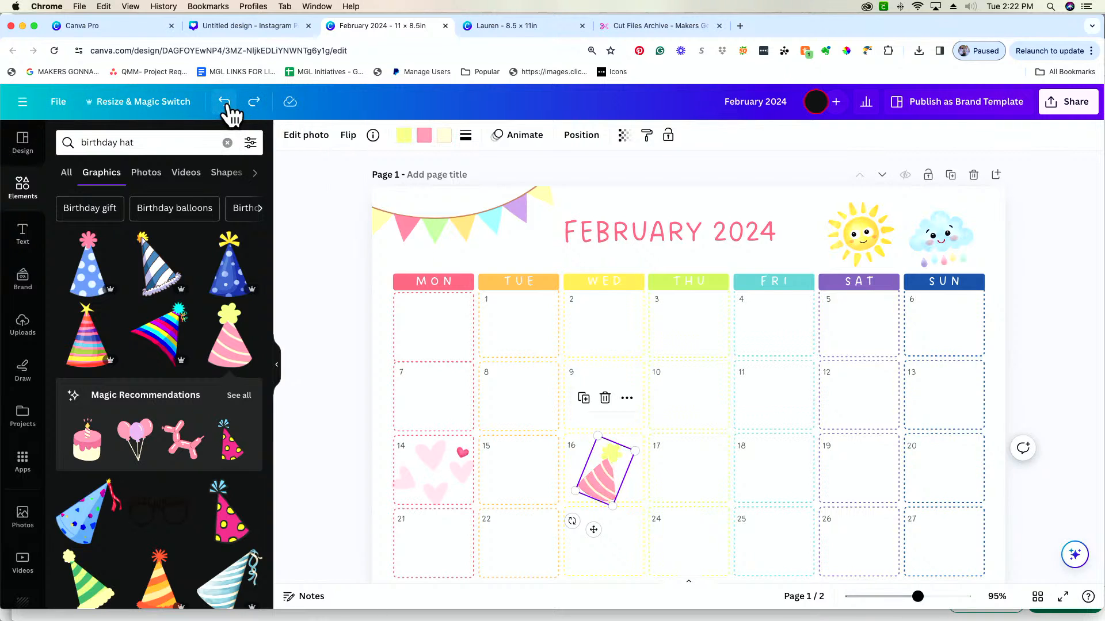
Recolor the party hat with document colors: turquoise body, coral pink pom-pom and lime green stripes
left_click(424, 135)
left_click(178, 216)
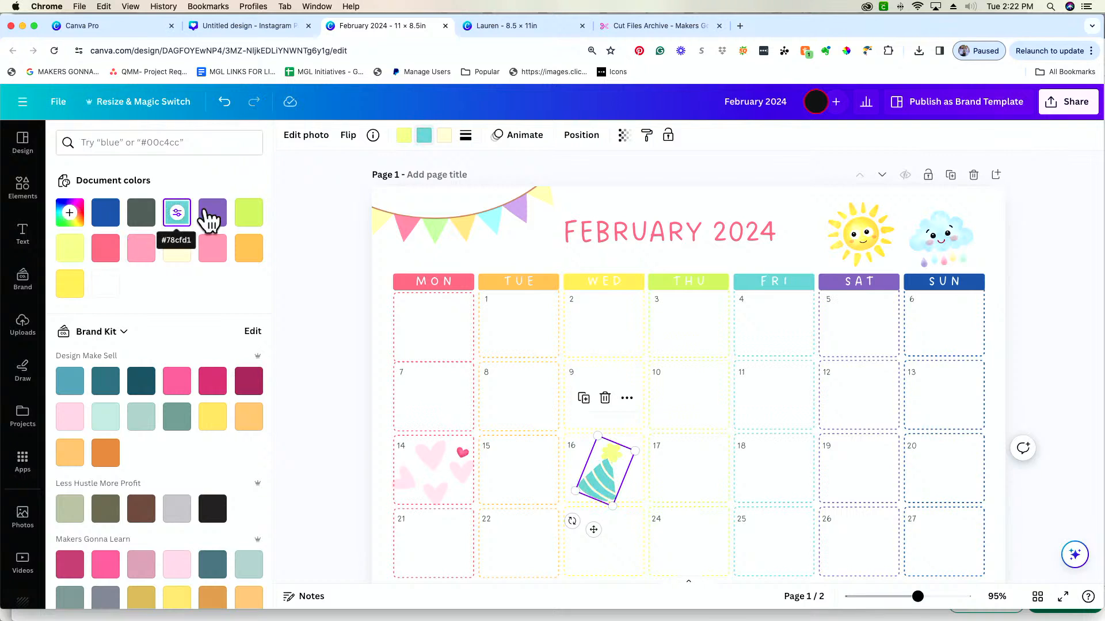
left_click(404, 137)
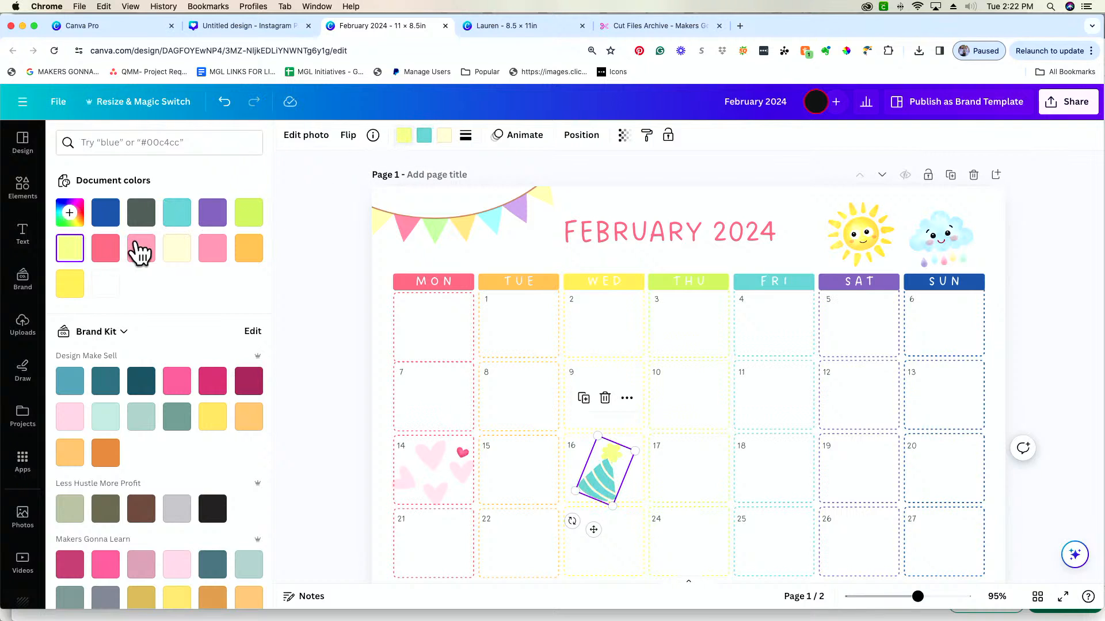
left_click(107, 249)
left_click(444, 135)
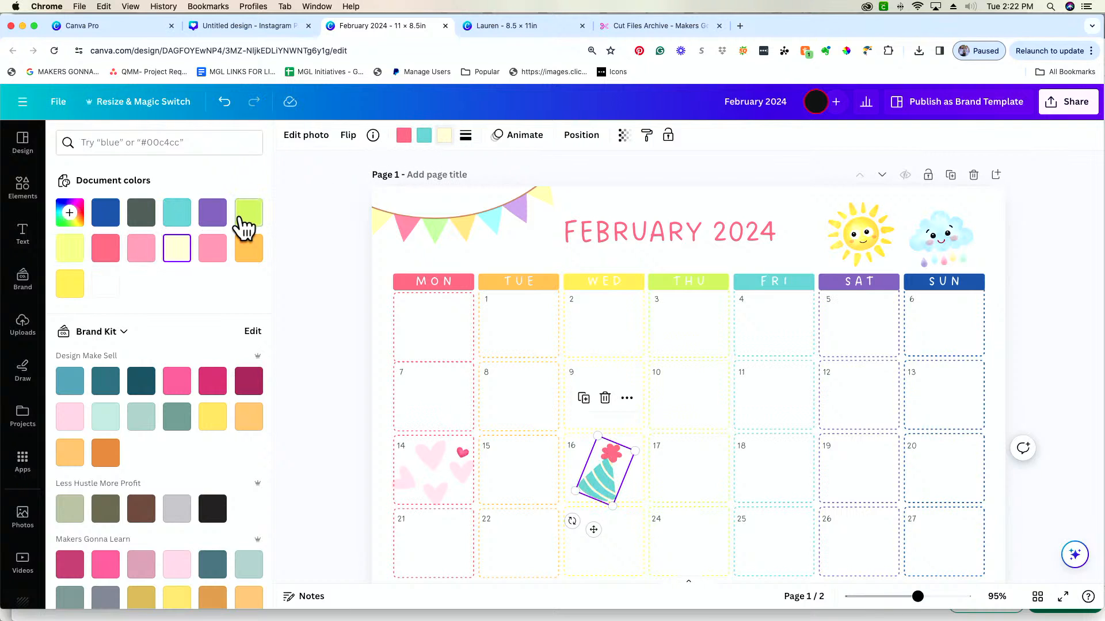
left_click(253, 221)
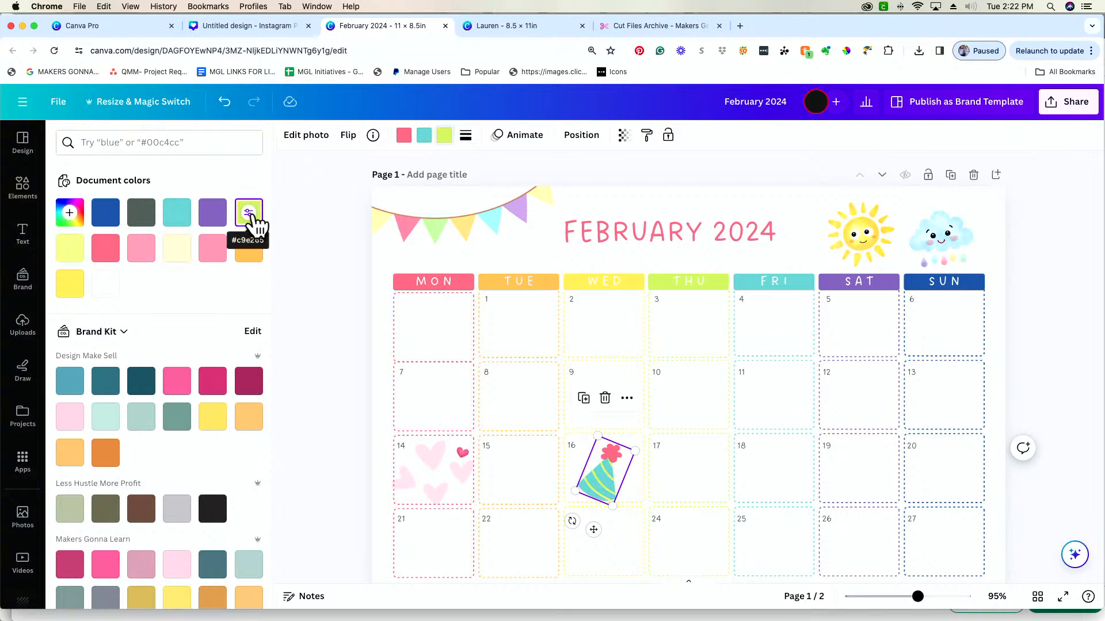
left_click(220, 220)
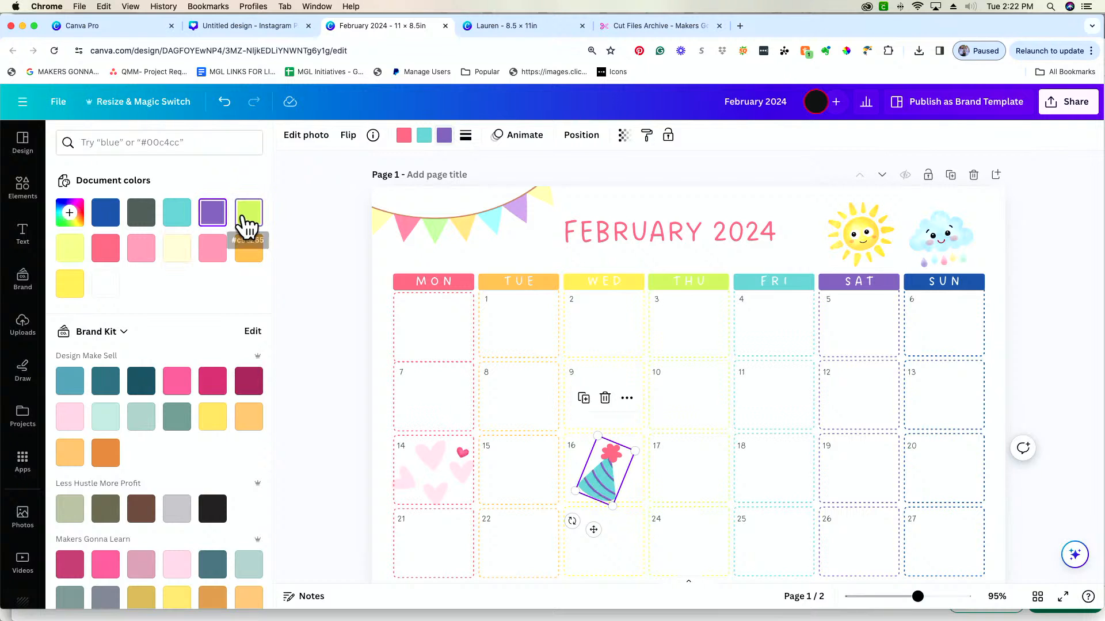
left_click(243, 219)
left_click(489, 474)
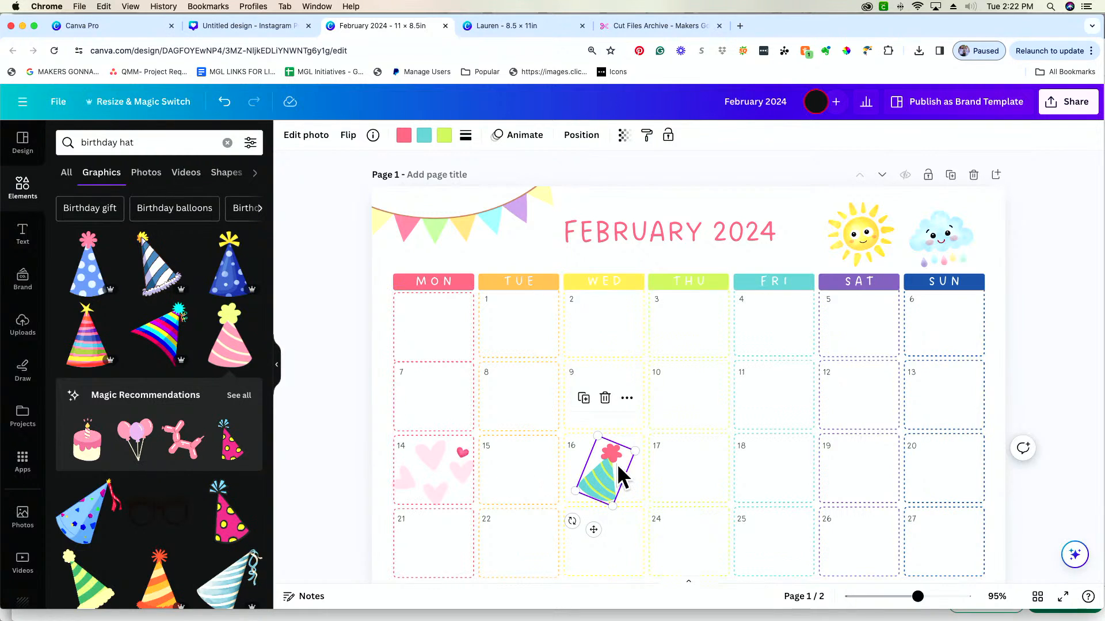
Set the party hat's transparency to 37 and deselect it
left_click(624, 137)
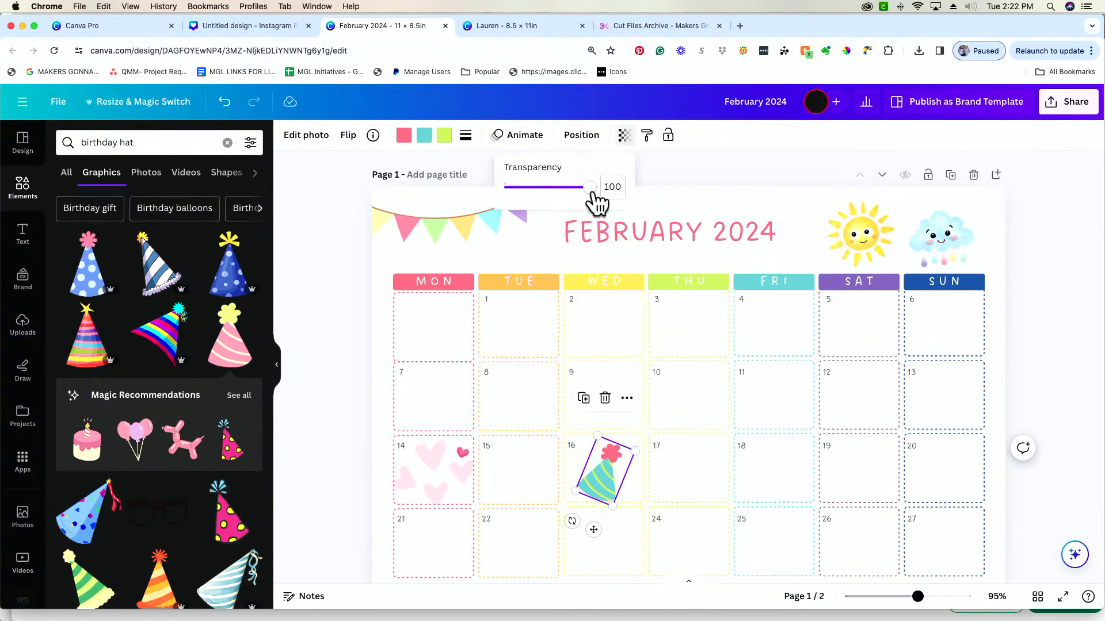
left_click_drag(591, 196, 535, 195)
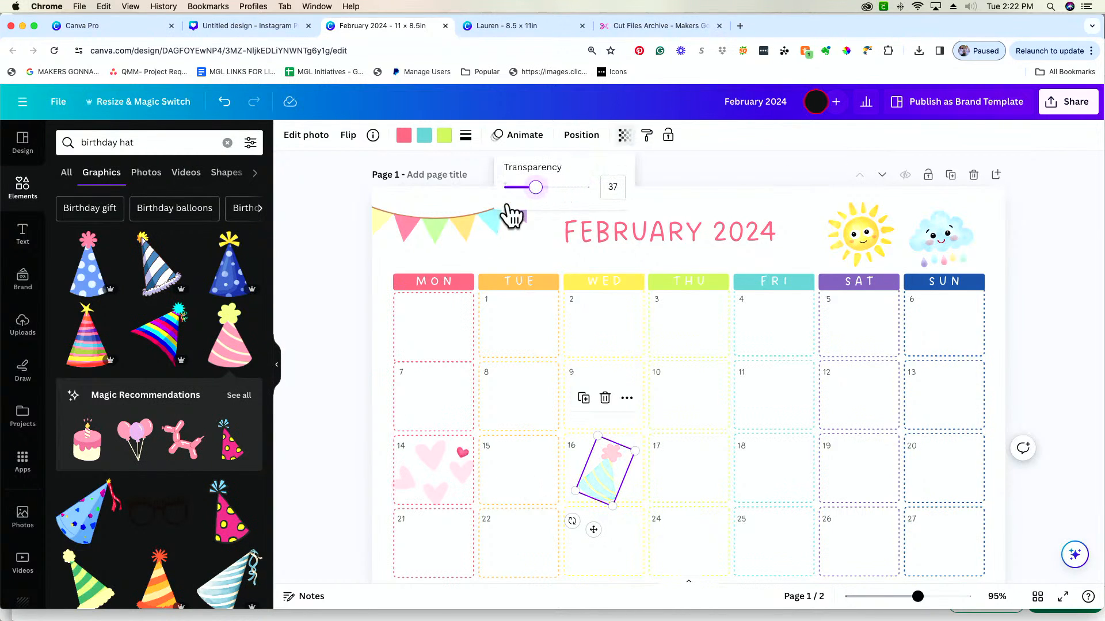
left_click(344, 233)
left_click(385, 260)
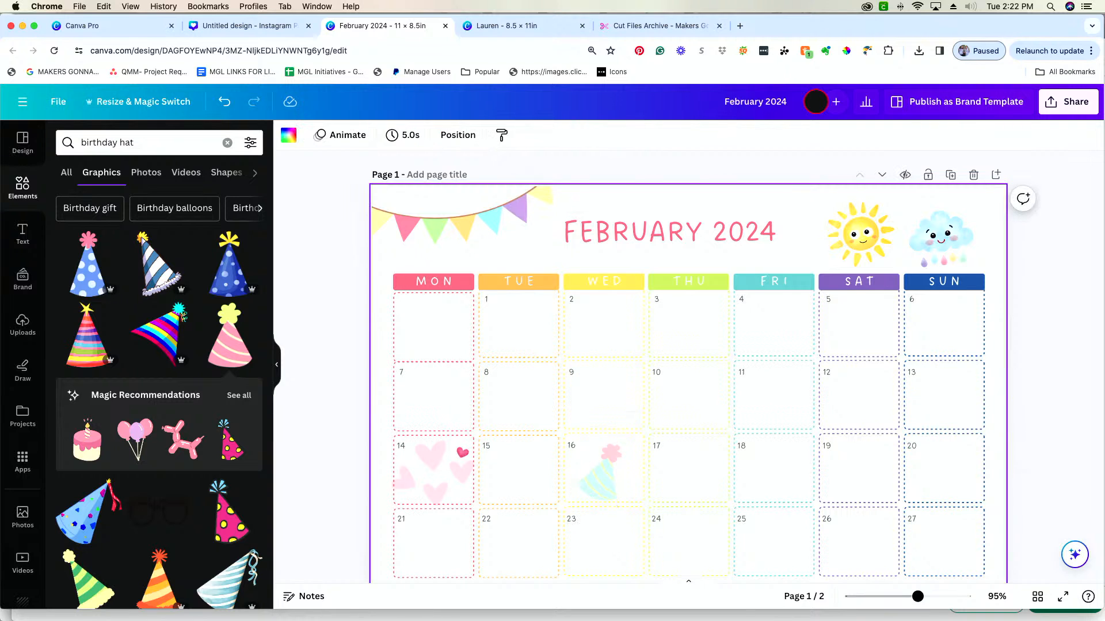
Add a text box with the person's name and the birthday label, and place it over the hat in the Wednesday 16 box
key("t")
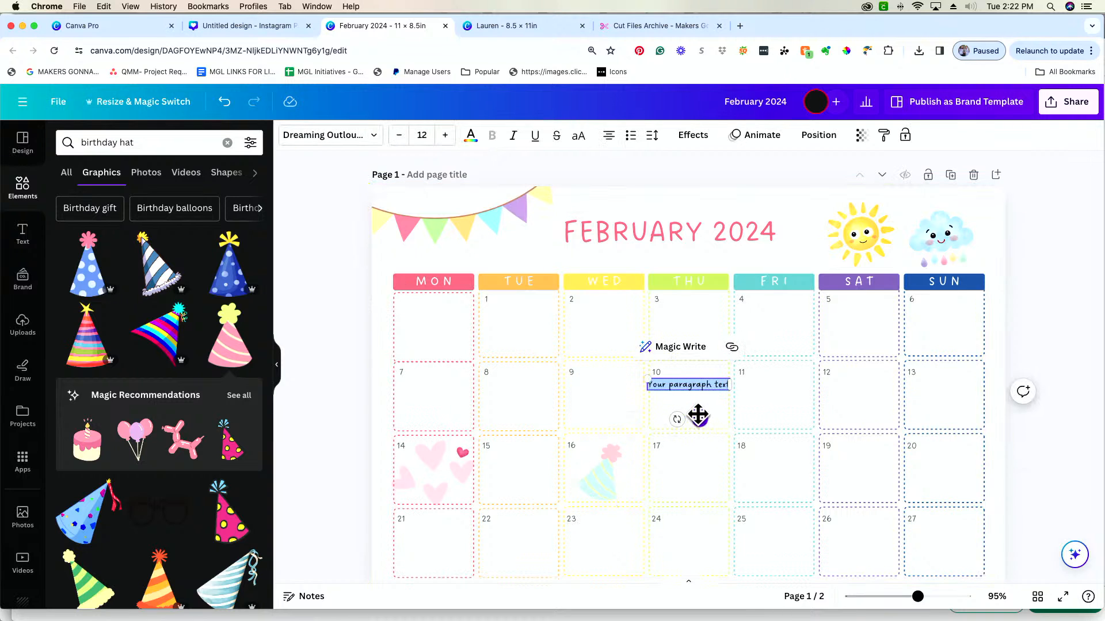
left_click(695, 384)
triple_click(695, 384)
type("day")
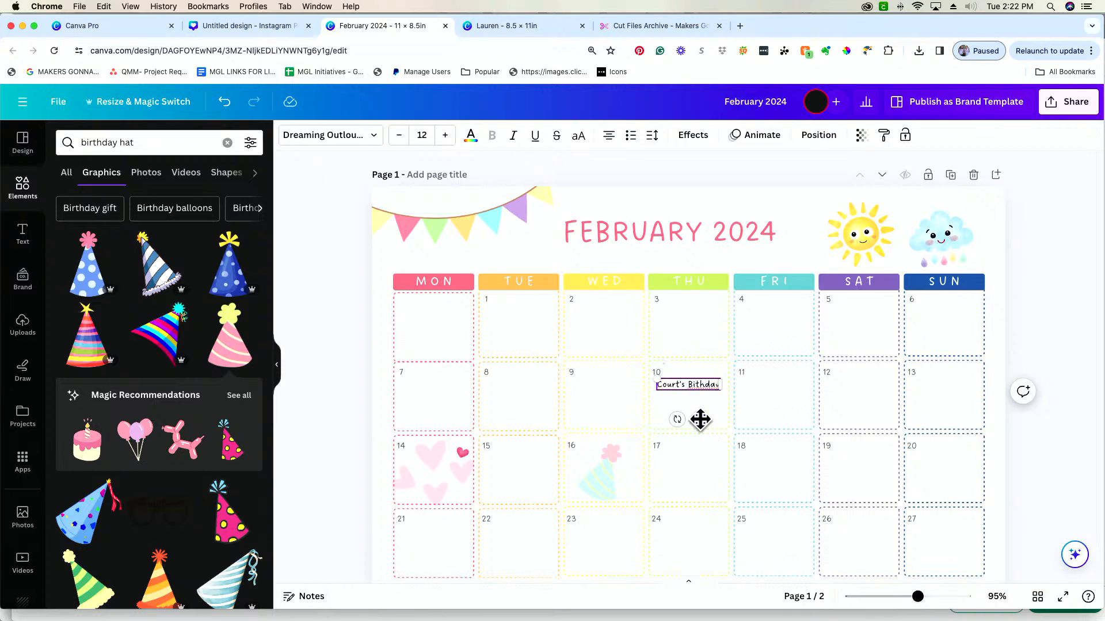
left_click_drag(699, 420, 612, 505)
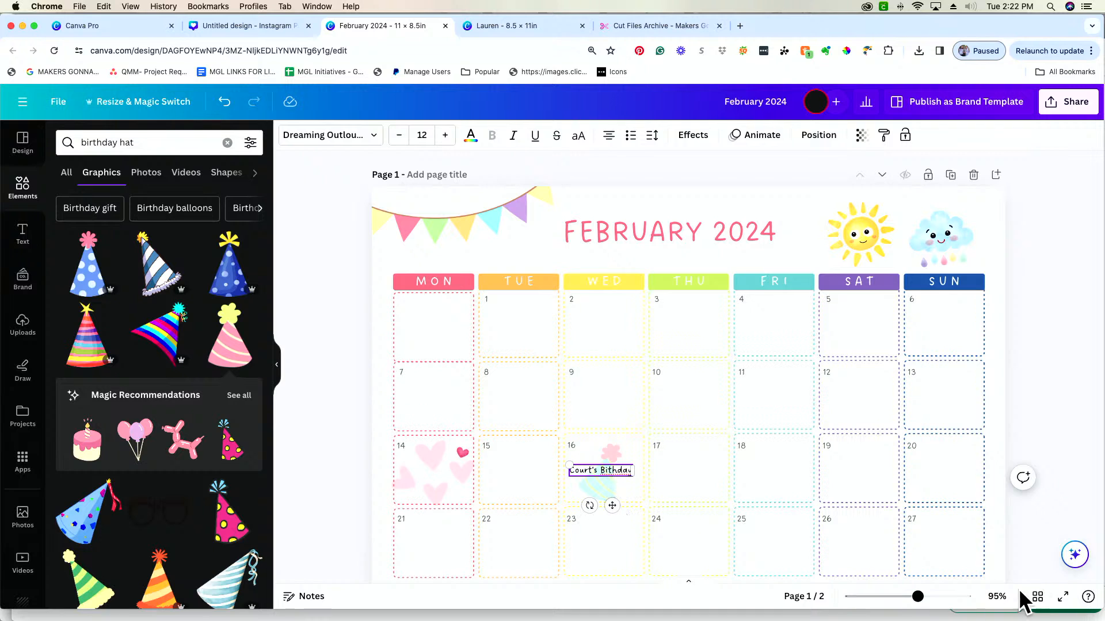
Correct the misspelled word in the birthday text to "Birthday" and move it onto a second line
left_click_drag(919, 599, 940, 598)
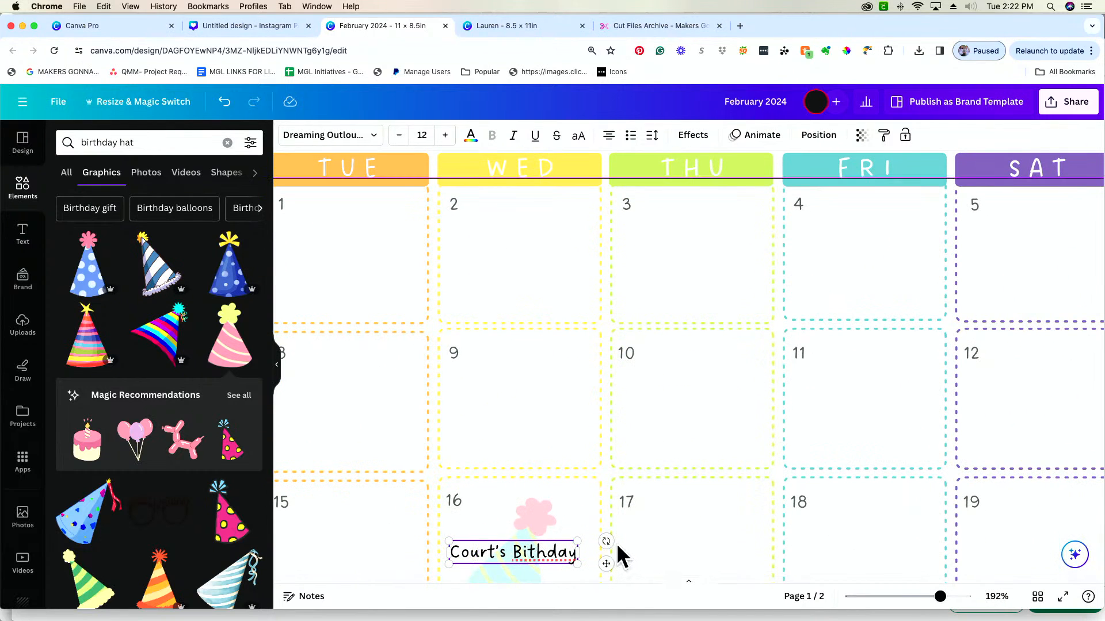
type("r")
left_click(506, 557)
key("Return")
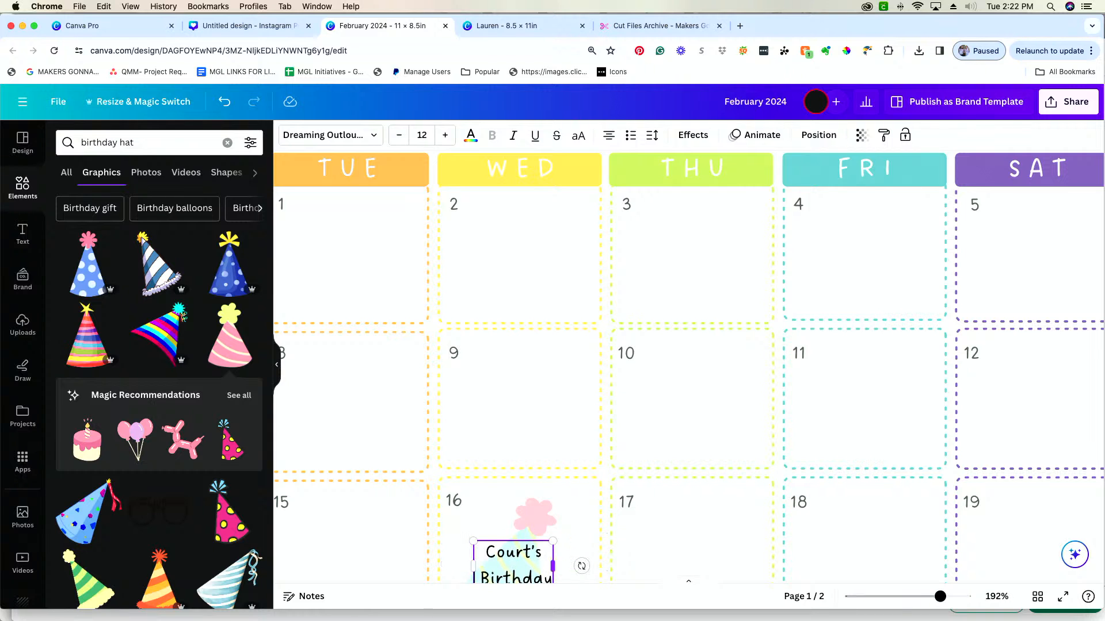
Enlarge the two-line birthday text to size 21.8 and position it over the hat within the Wednesday 16 box
scroll(543, 551, "down", 2)
left_click_drag(551, 529, 614, 570)
scroll(544, 546, "down", 1)
left_click(537, 530)
scroll(529, 503, "right", 1)
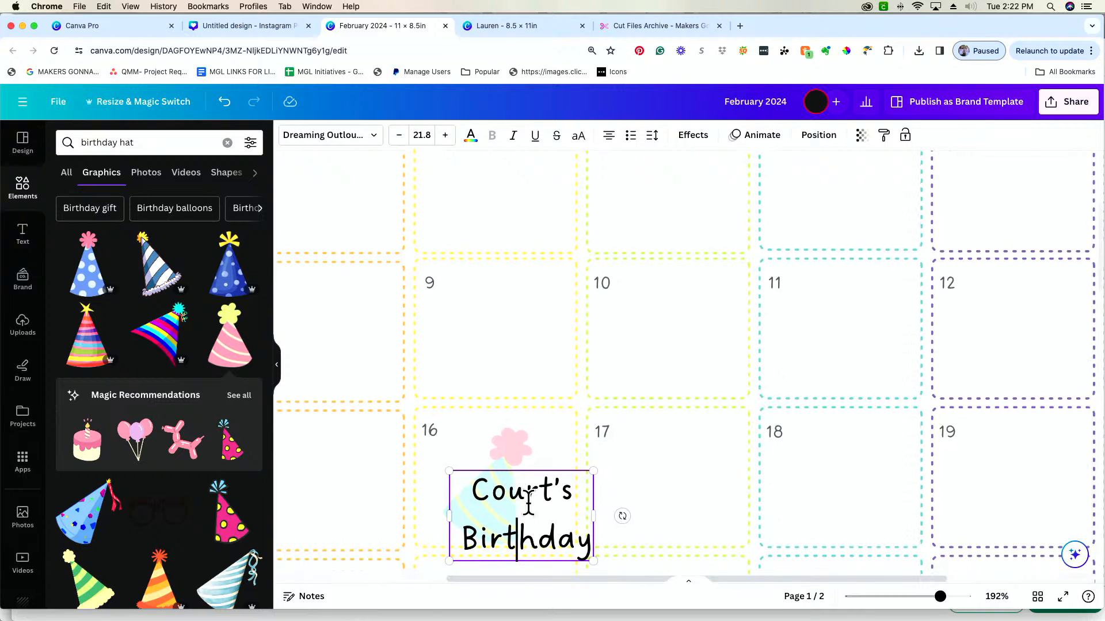
left_click(550, 449)
mouse_move(537, 489)
left_mouse_down()
mouse_move(512, 473)
mouse_move(530, 500)
left_mouse_up()
left_click(537, 547)
left_click_drag(538, 547, 519, 517)
Try the Splice, Outline and Background effects on the birthday text and apply the Lift effect
left_click(696, 141)
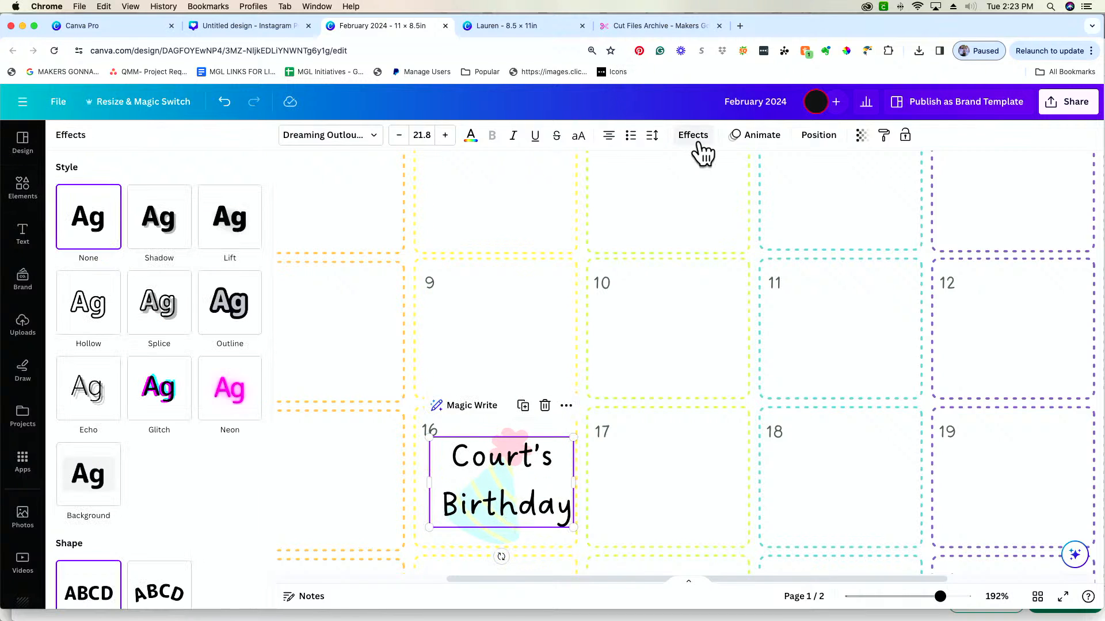
left_click(167, 324)
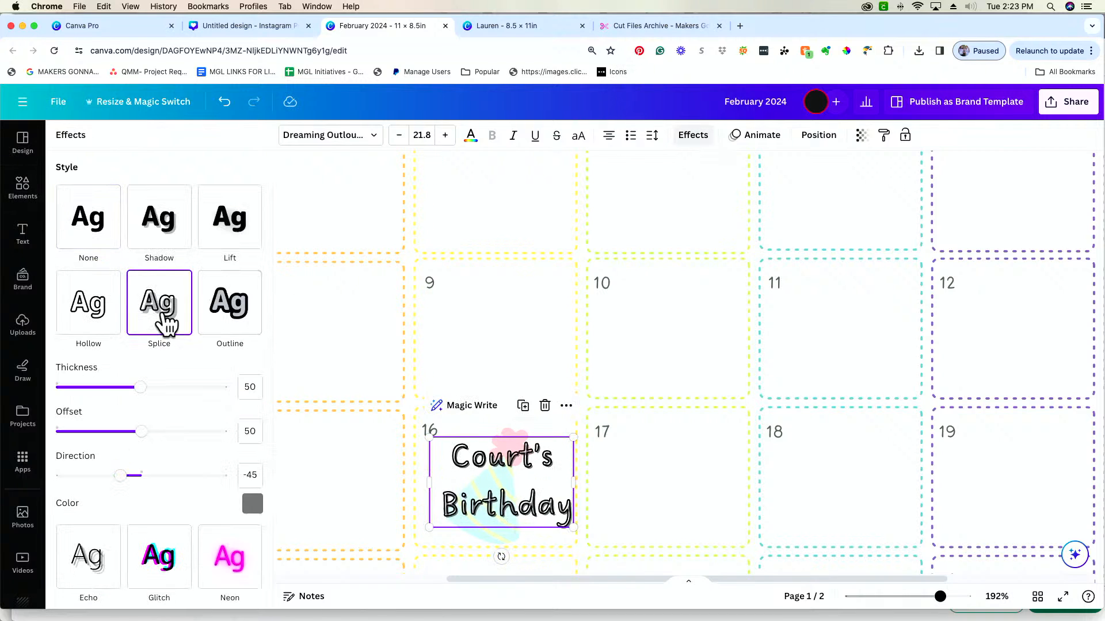
left_click(228, 326)
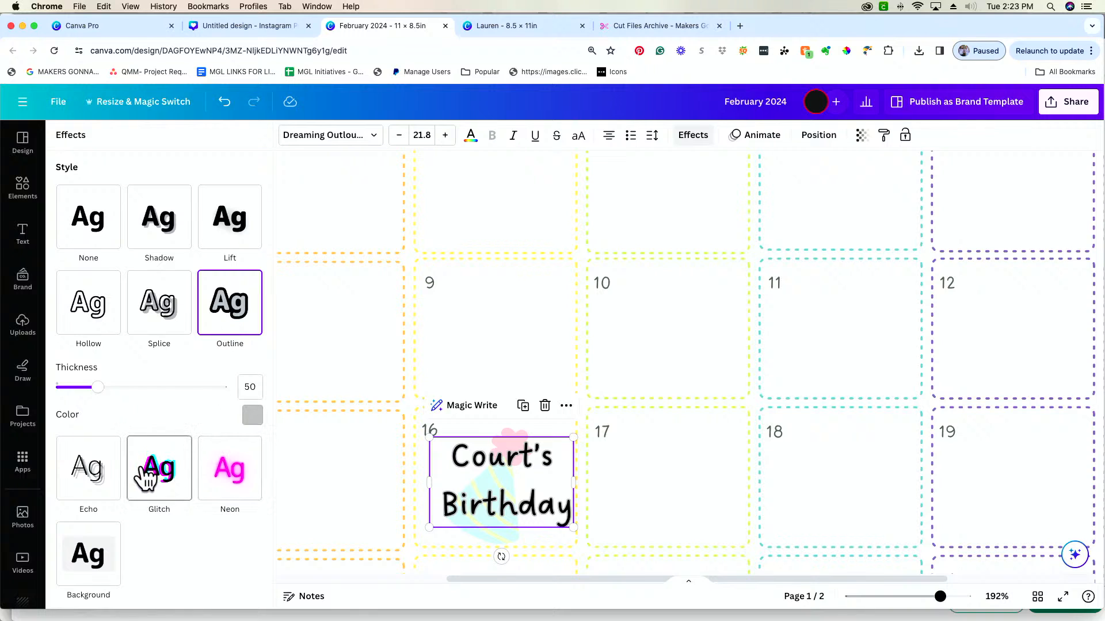
left_click(94, 573)
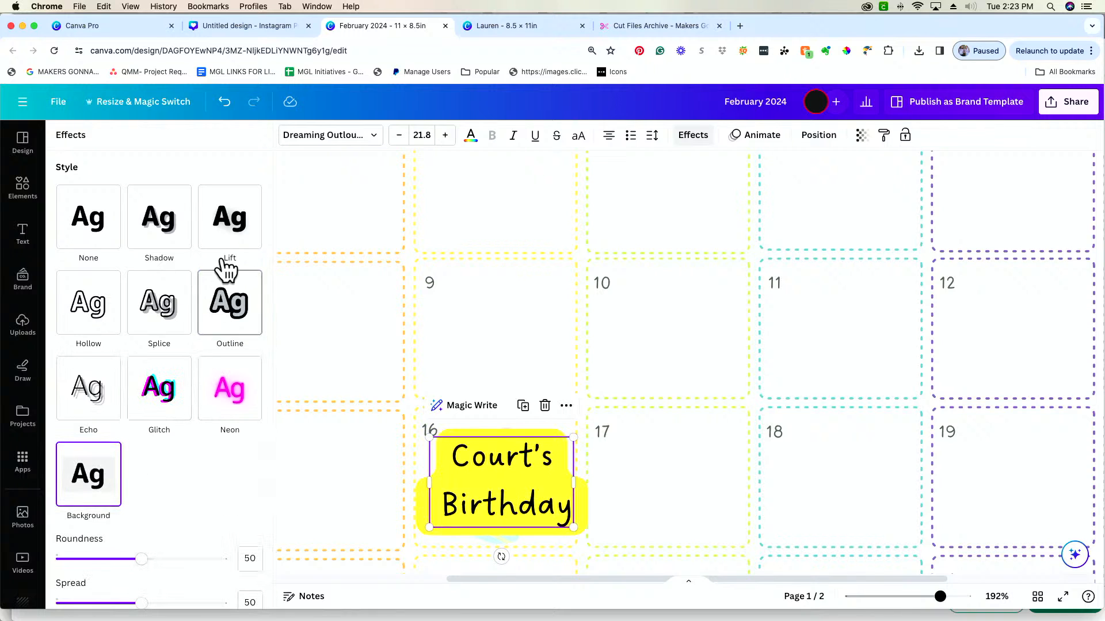
left_click(229, 219)
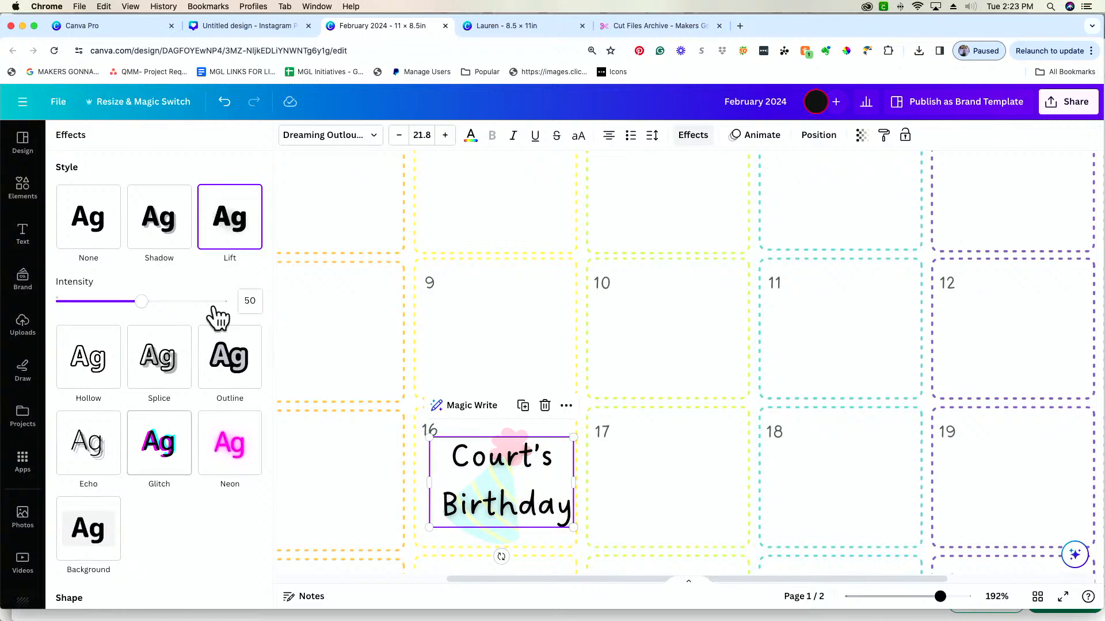
Try purple and blue document colors on the birthday text and recolor it coral pink
left_click(471, 135)
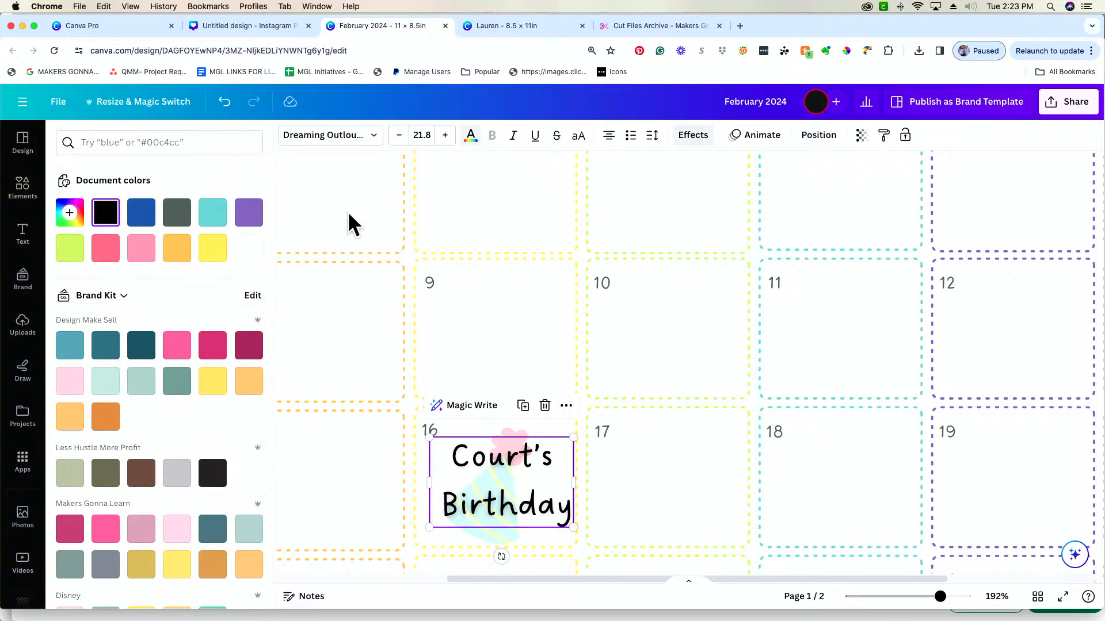
left_click(106, 248)
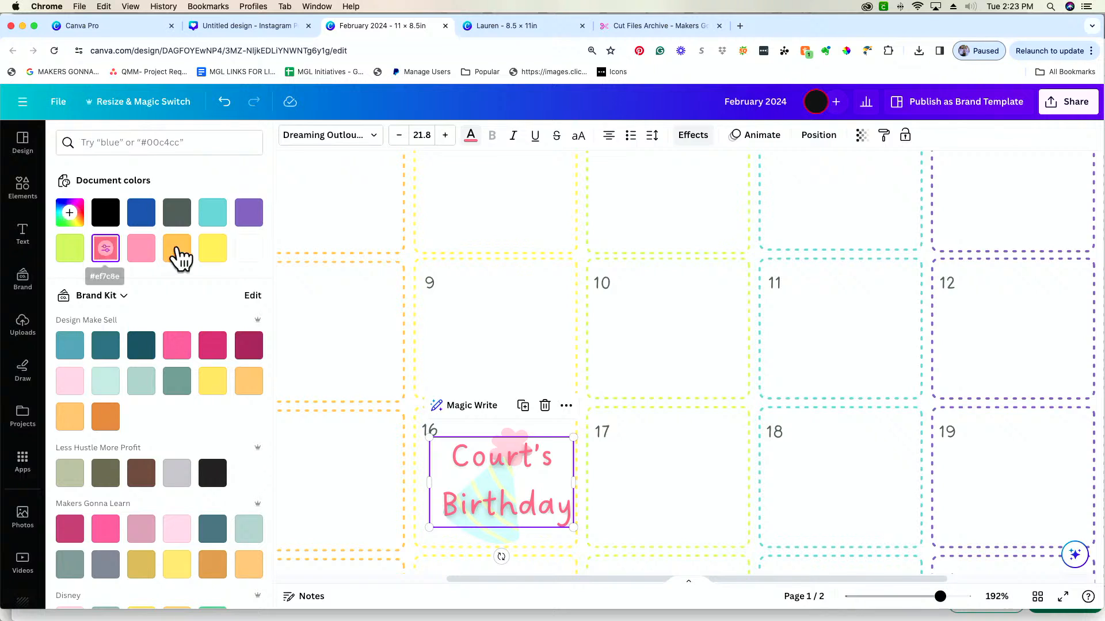
left_click(250, 214)
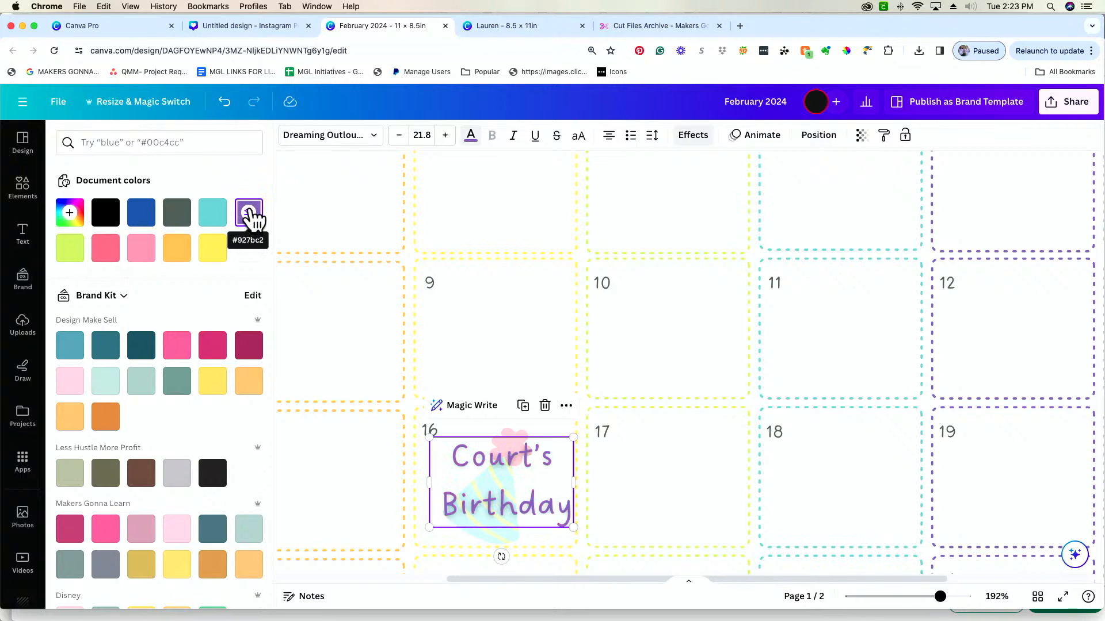
left_click(148, 221)
left_click(107, 251)
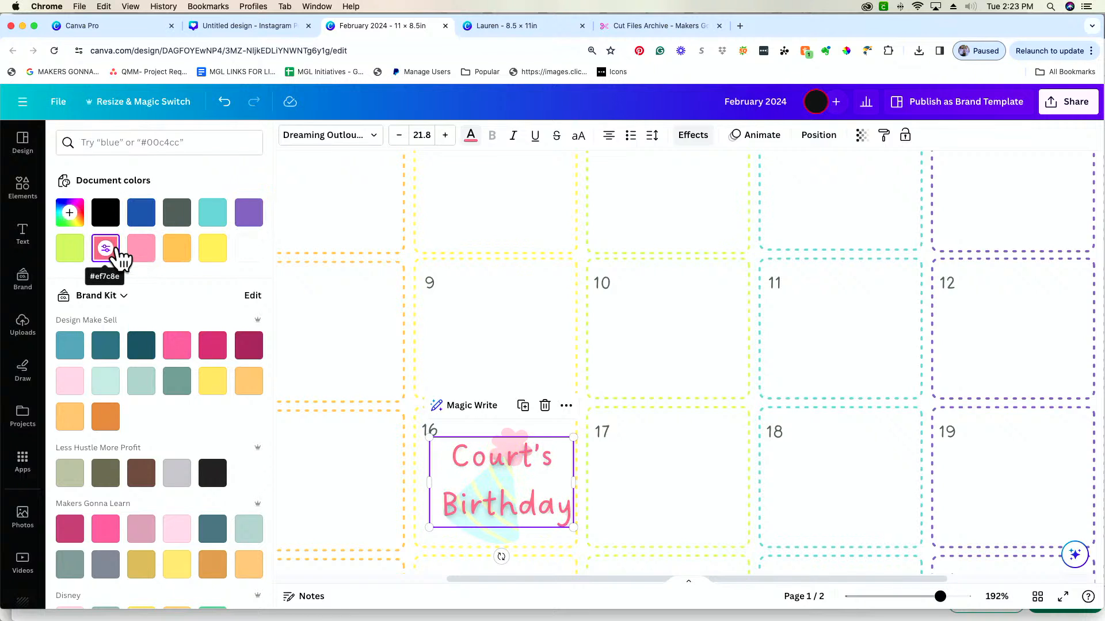
Apply the Outline effect to the birthday text and make the outline purple
left_click(692, 136)
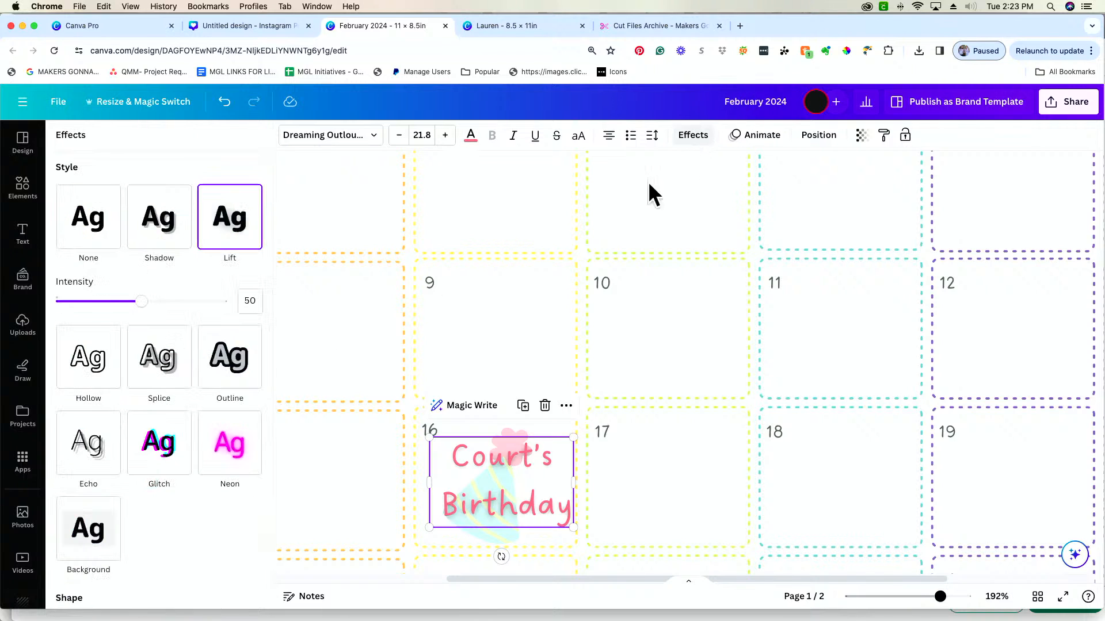
left_click(240, 380)
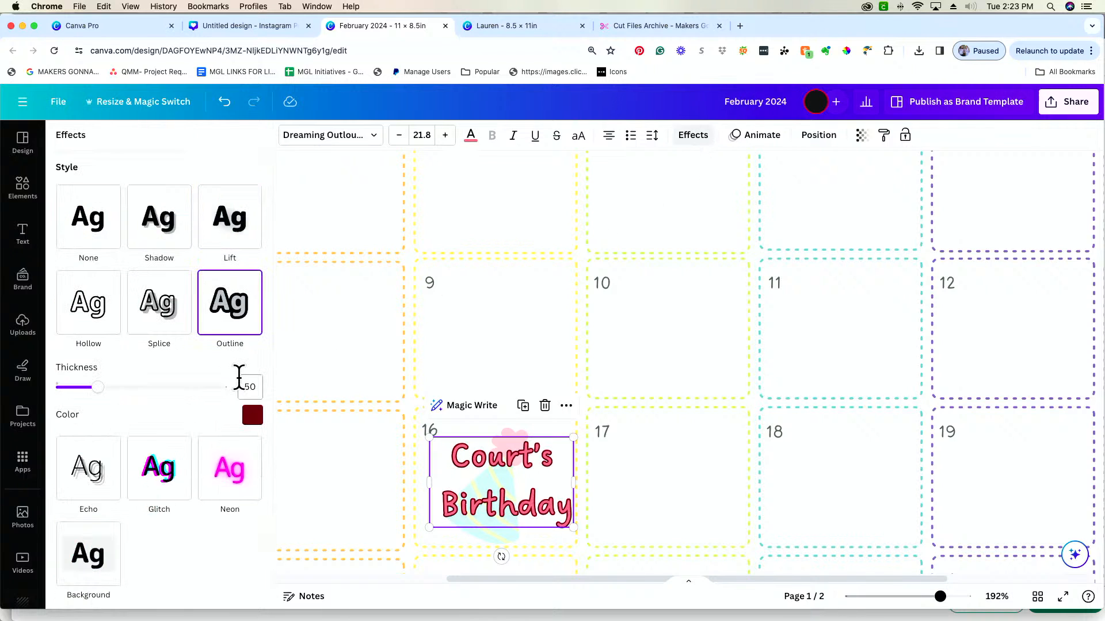
left_click(254, 416)
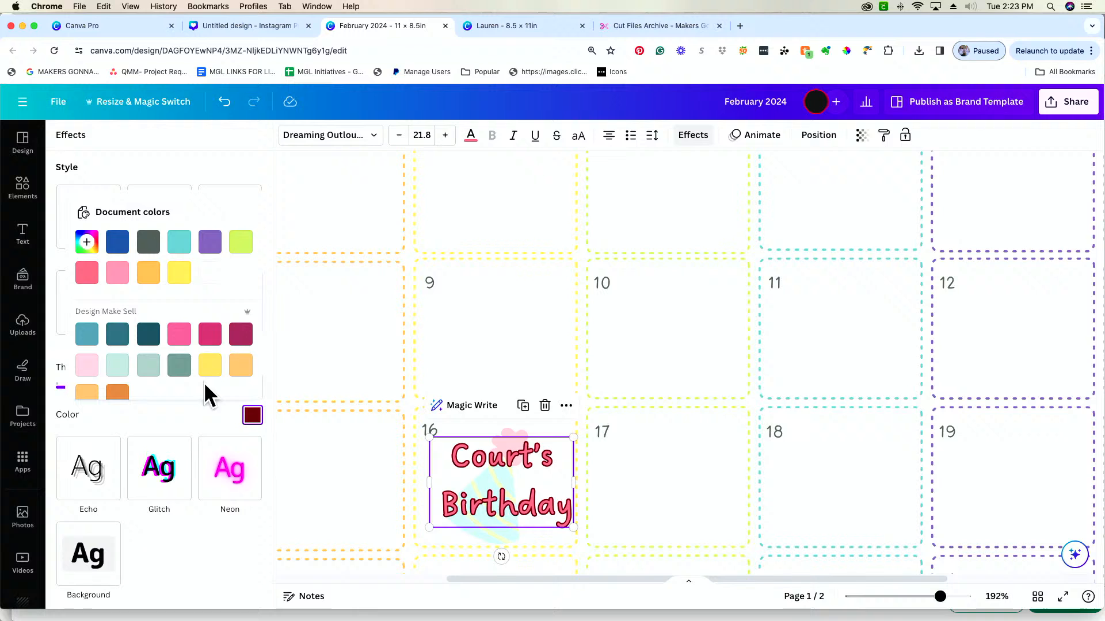
left_click(210, 243)
left_click(1002, 491)
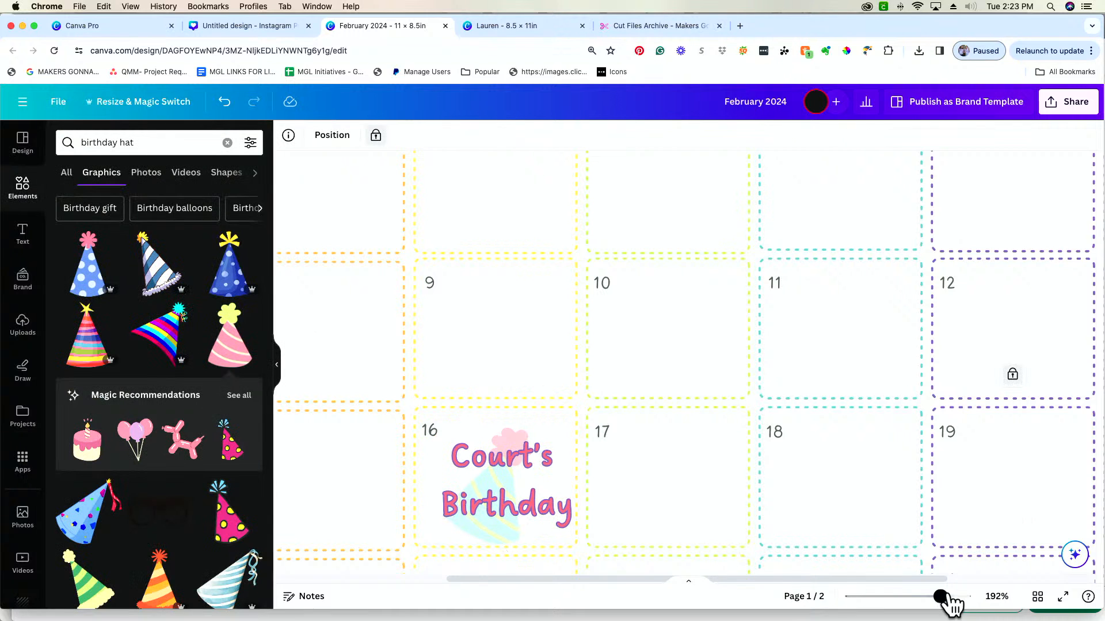
Nudge the birthday text slightly left and up so it sits inside the Wednesday 16 box
mouse_move(941, 597)
left_mouse_down()
mouse_move(907, 598)
mouse_move(921, 598)
left_mouse_up()
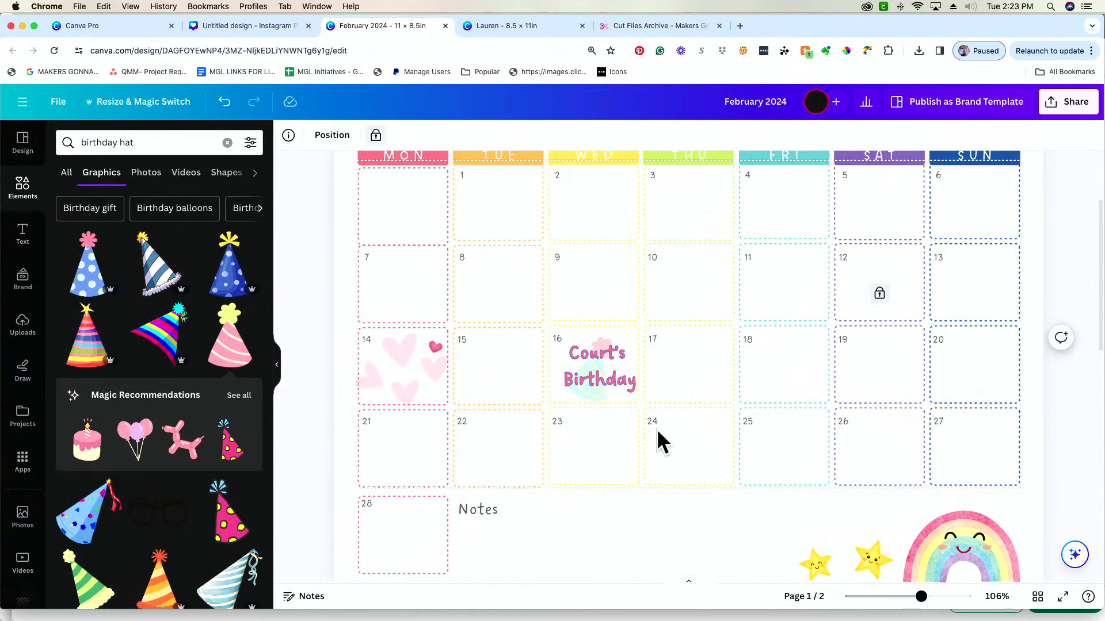
left_click_drag(624, 396, 619, 391)
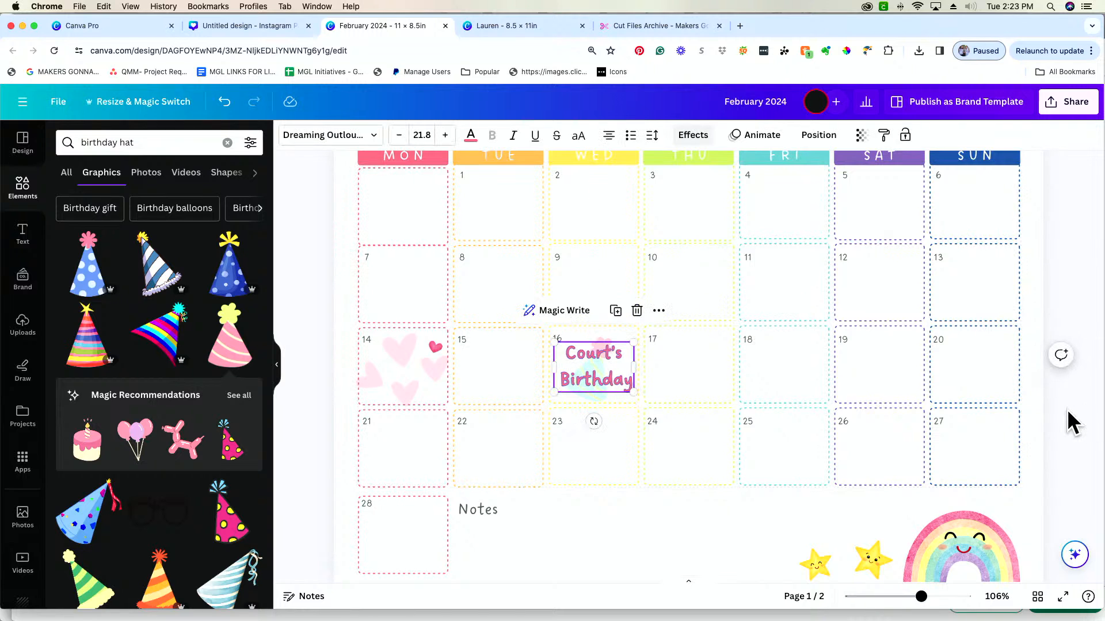
left_click(990, 443)
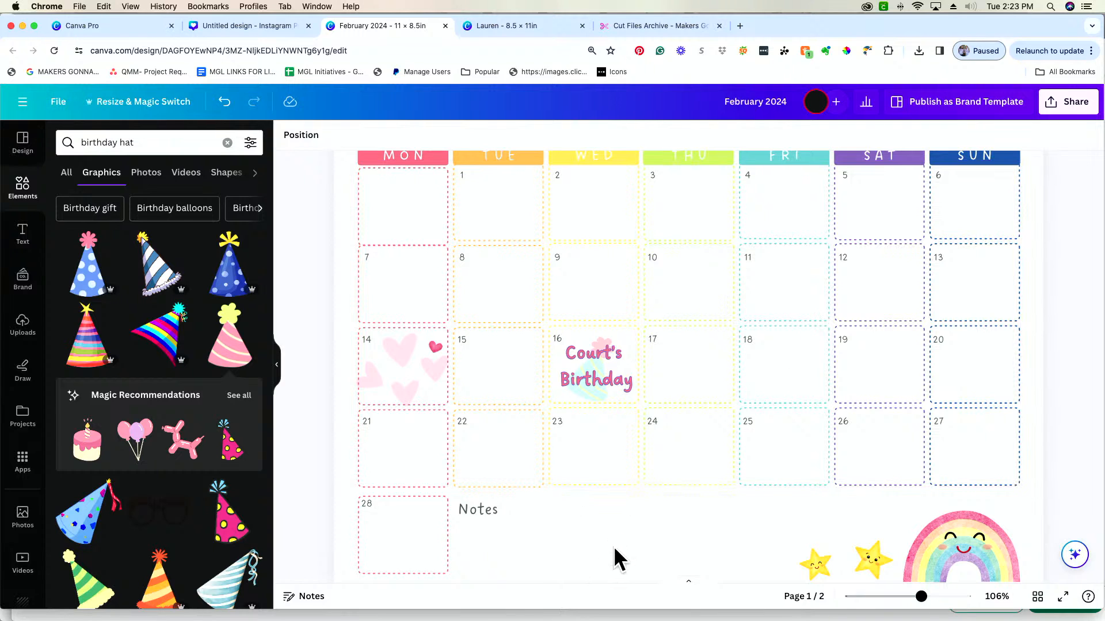
Search the graphics for "rainbow" and look through the results
scroll(614, 546, "down", 2)
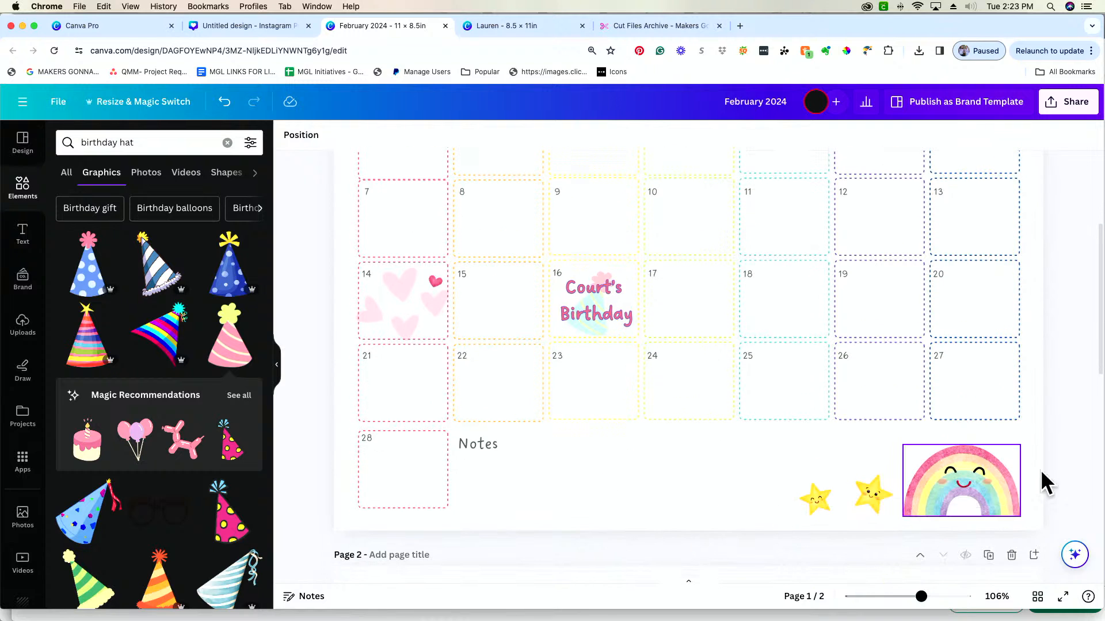
left_click(177, 142)
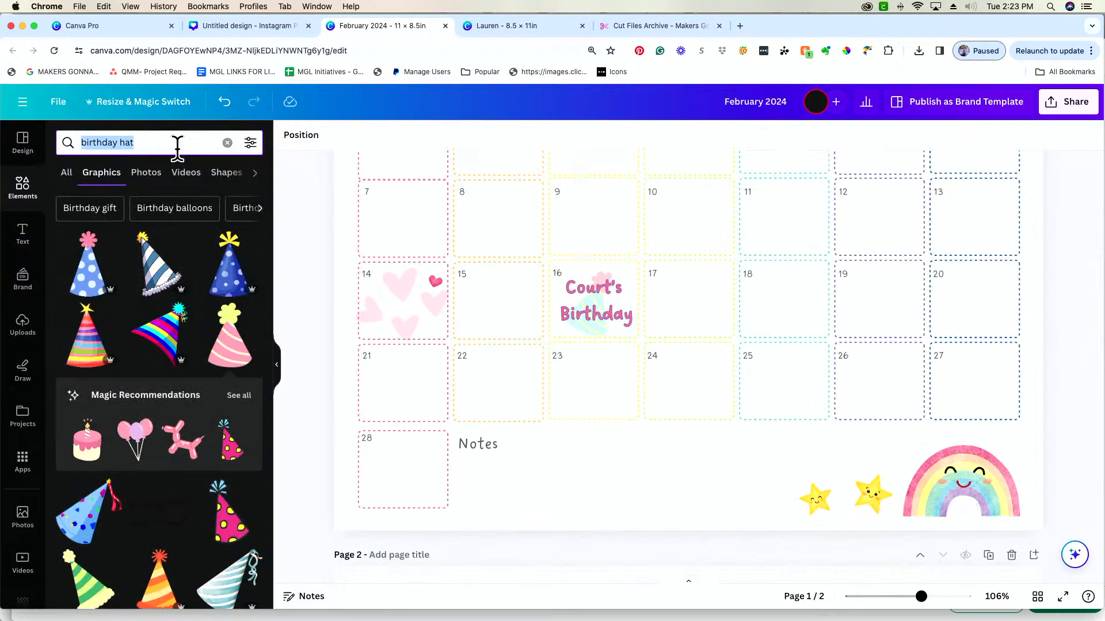
type("rain")
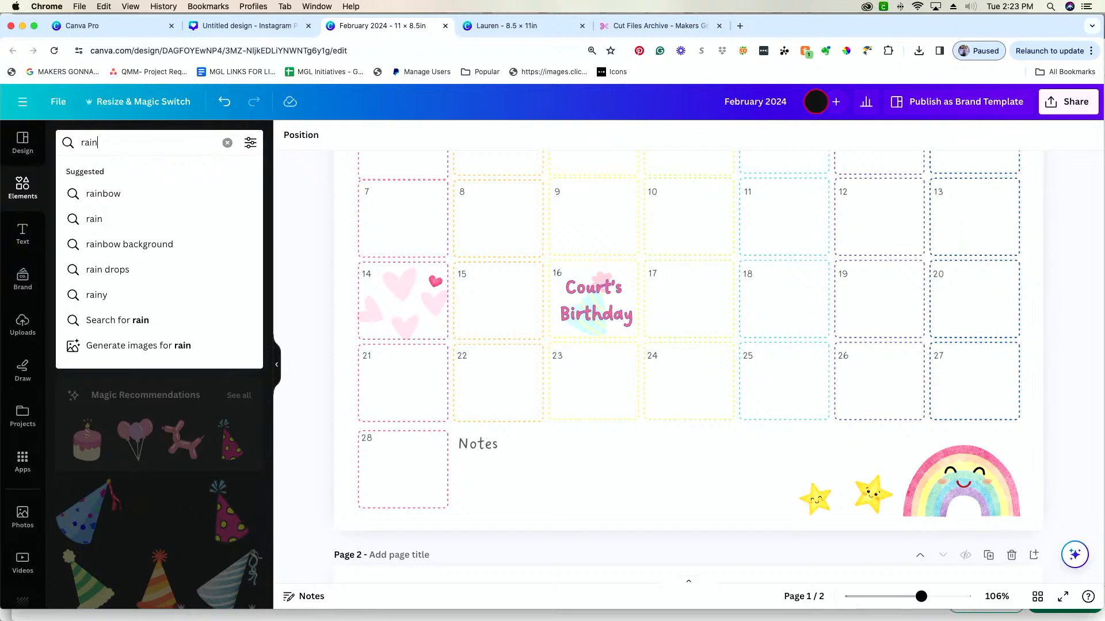
type("bow")
key("Return")
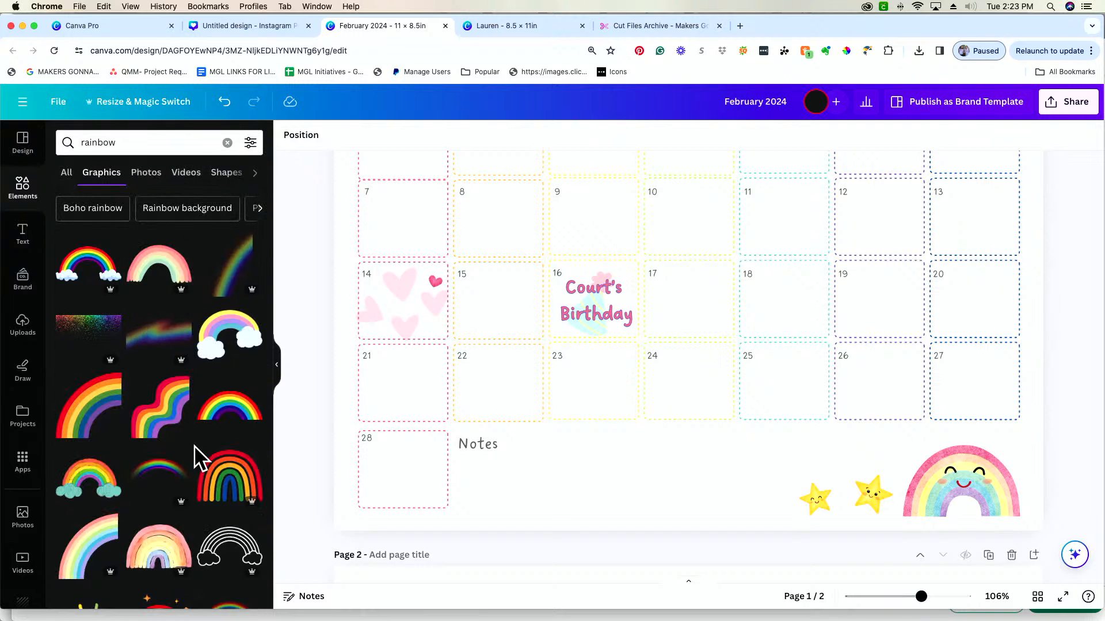
scroll(195, 458, "down", 2)
Search the graphics for "retro" and place the wavy four-stripe graphic in the Notes area
left_click(165, 144)
type("r")
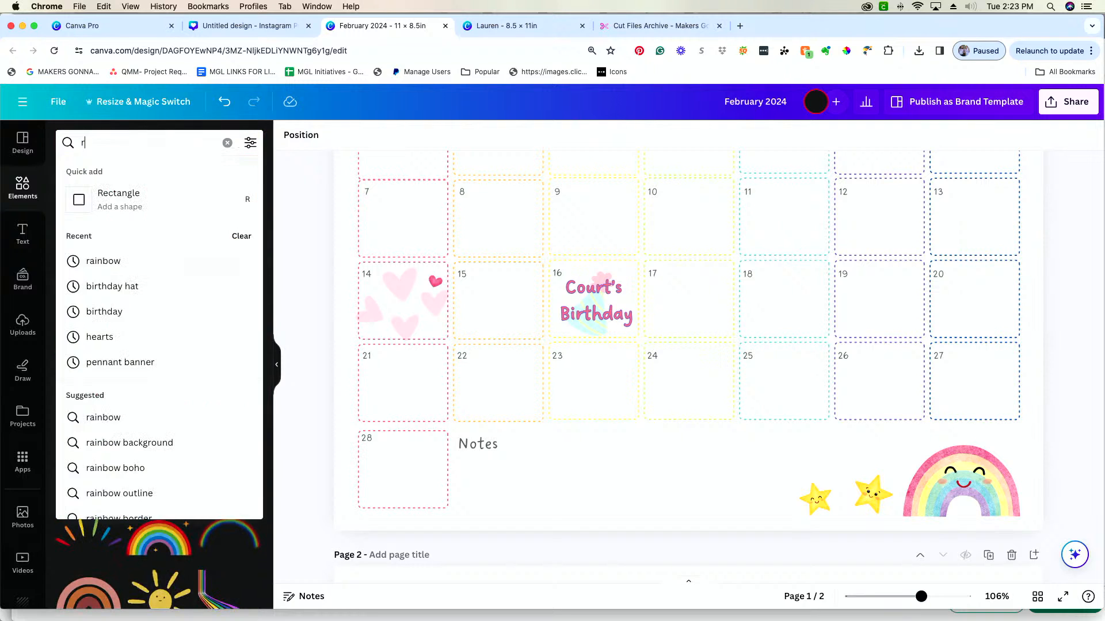
type("etro")
key("Return")
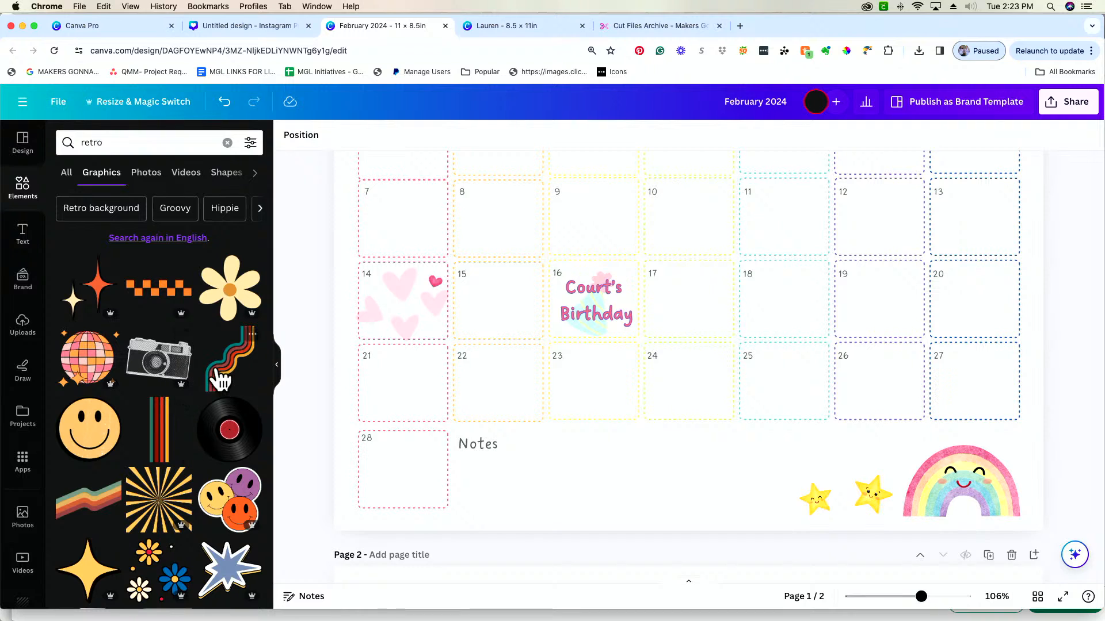
left_click(229, 360)
mouse_move(732, 249)
left_mouse_down()
mouse_move(799, 305)
mouse_move(748, 434)
mouse_move(791, 475)
left_mouse_up()
Delete the rainbow and both smiling stars from the page's lower right corner, shifting the wavy stripes toward the right edge
left_click(975, 501)
key("Delete")
left_click(872, 489)
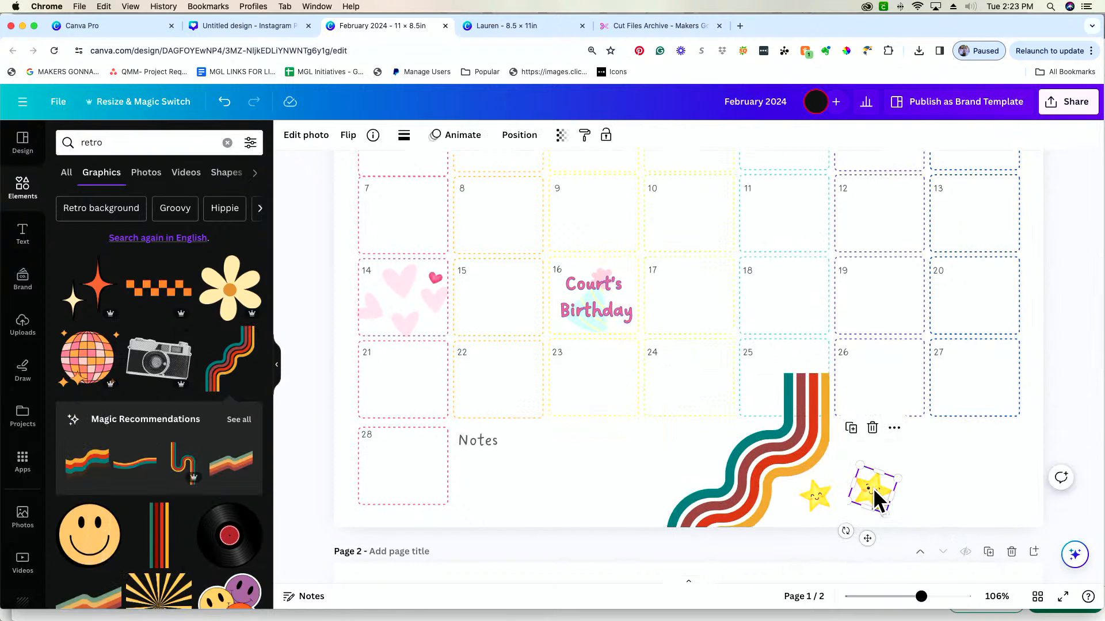
key("Delete")
left_click(815, 496)
key("Escape")
left_click_drag(744, 476, 996, 385)
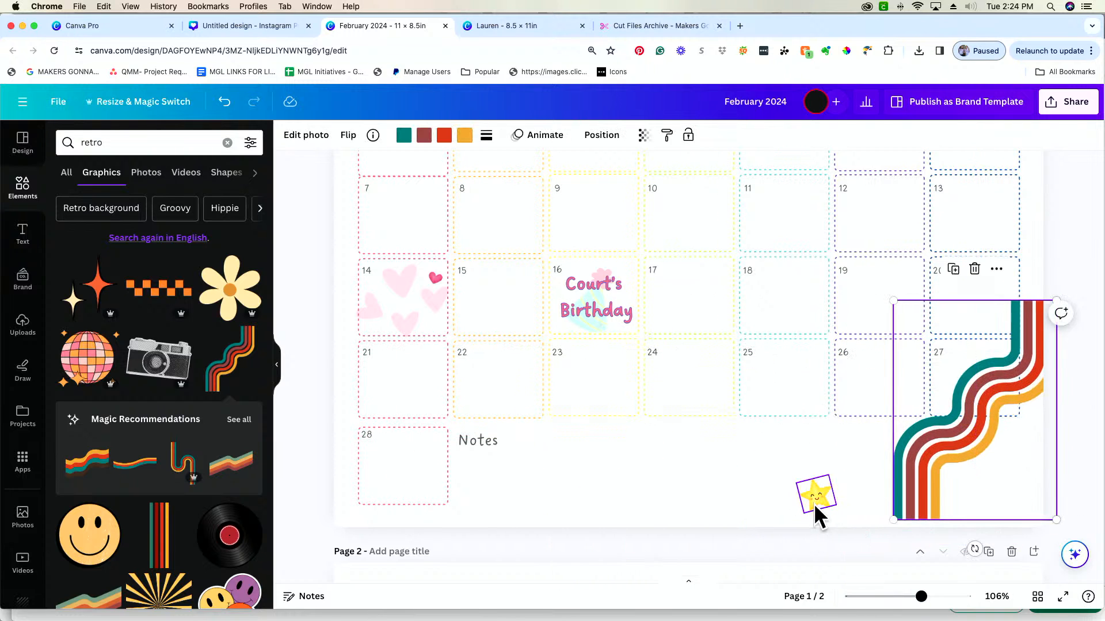
left_click(814, 496)
key("Delete")
Enlarge the wavy striped graphic and position it across the page's lower right corner, overlapping the right edge
left_click_drag(933, 488, 853, 485)
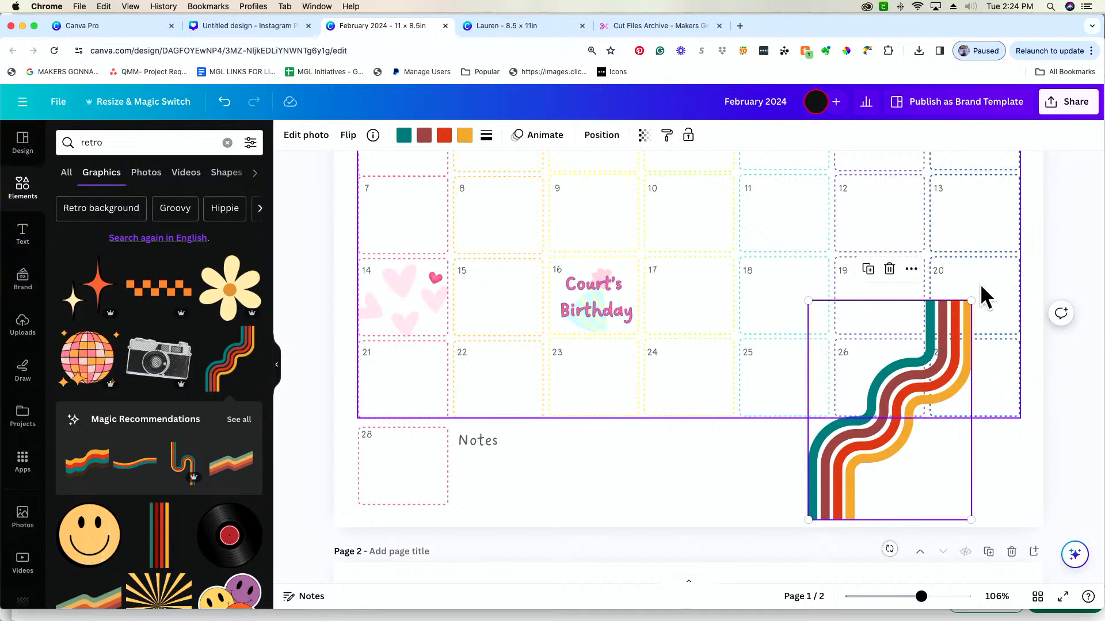
left_click_drag(972, 299, 1085, 264)
left_click_drag(971, 343, 999, 351)
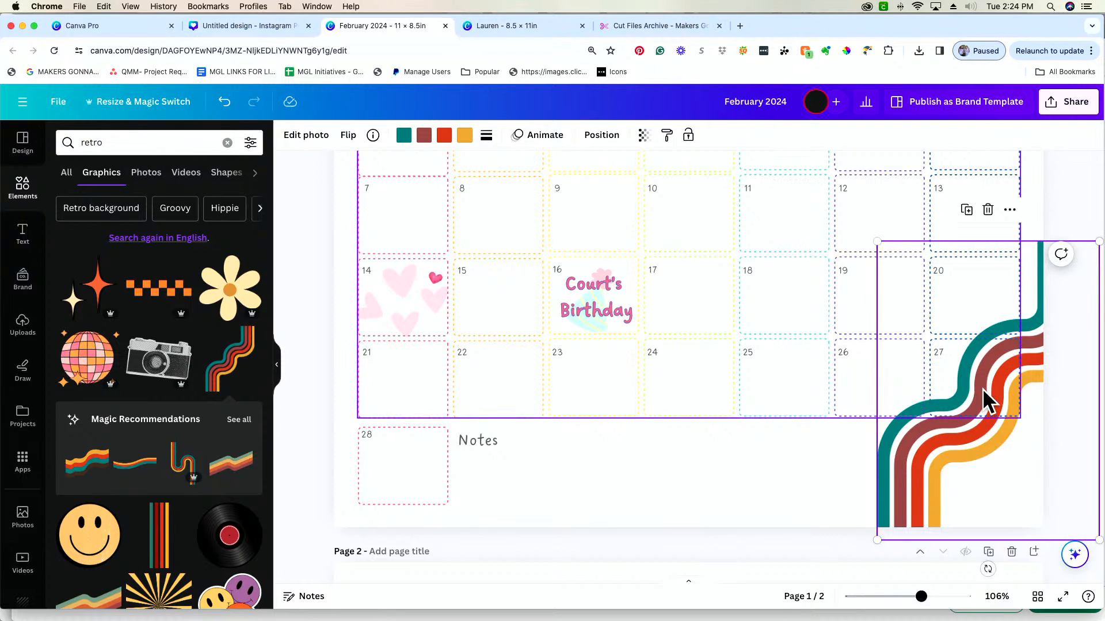
Recolor the graphic's brown stripe lime green and its red stripe coral pink
left_click(425, 138)
left_click(109, 256)
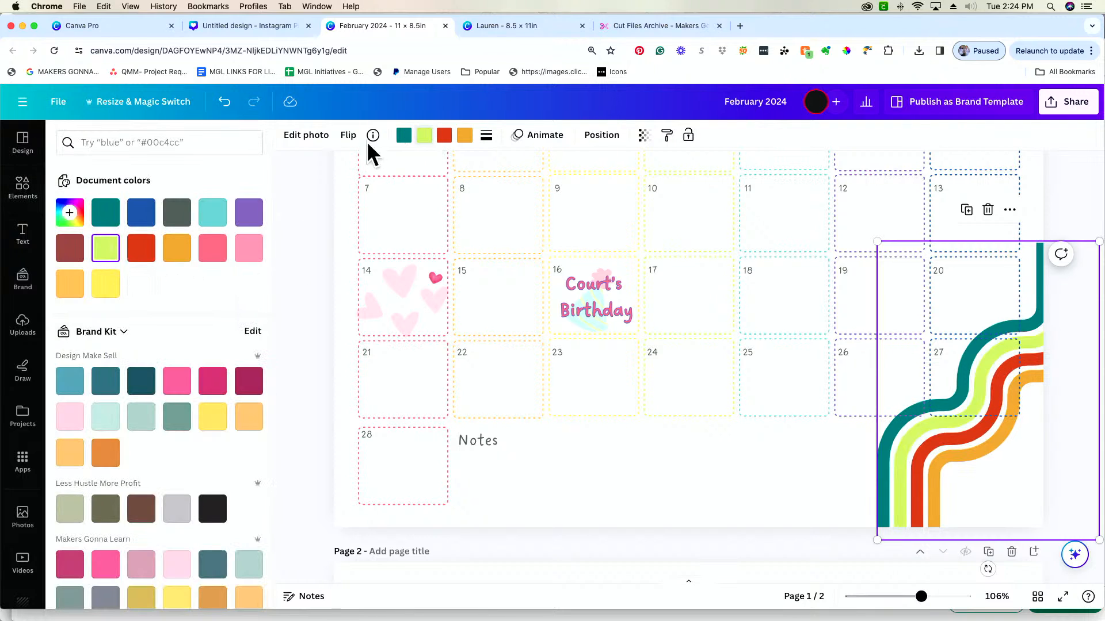
left_click(447, 138)
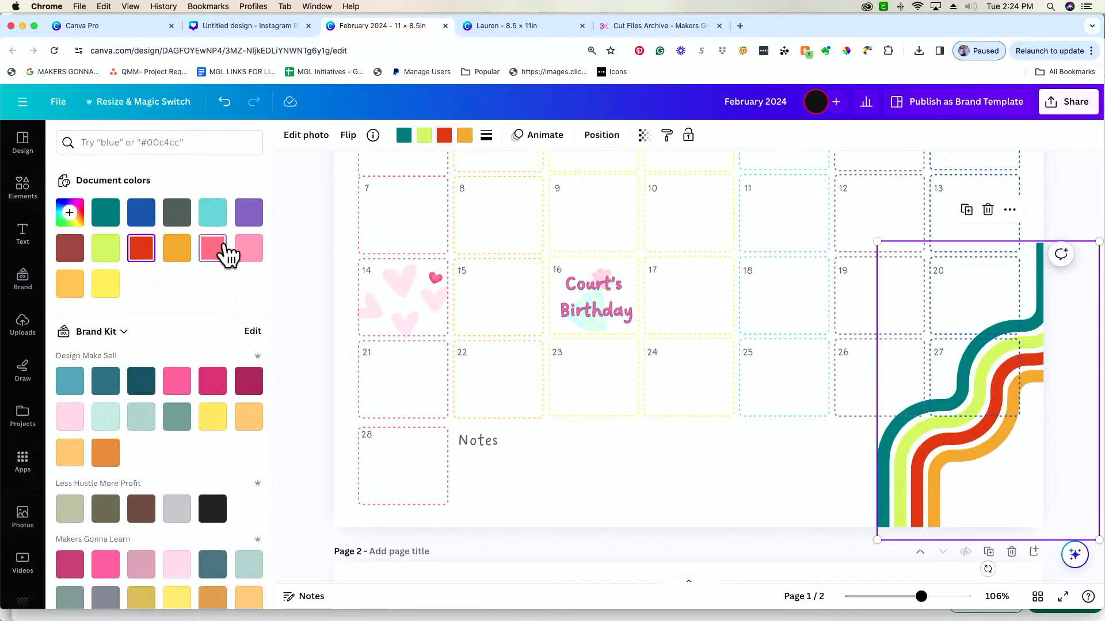
left_click(222, 249)
Try several document colors on the graphic's orange stripe, settle on purple, and set the graphic's transparency to 32
left_click(465, 138)
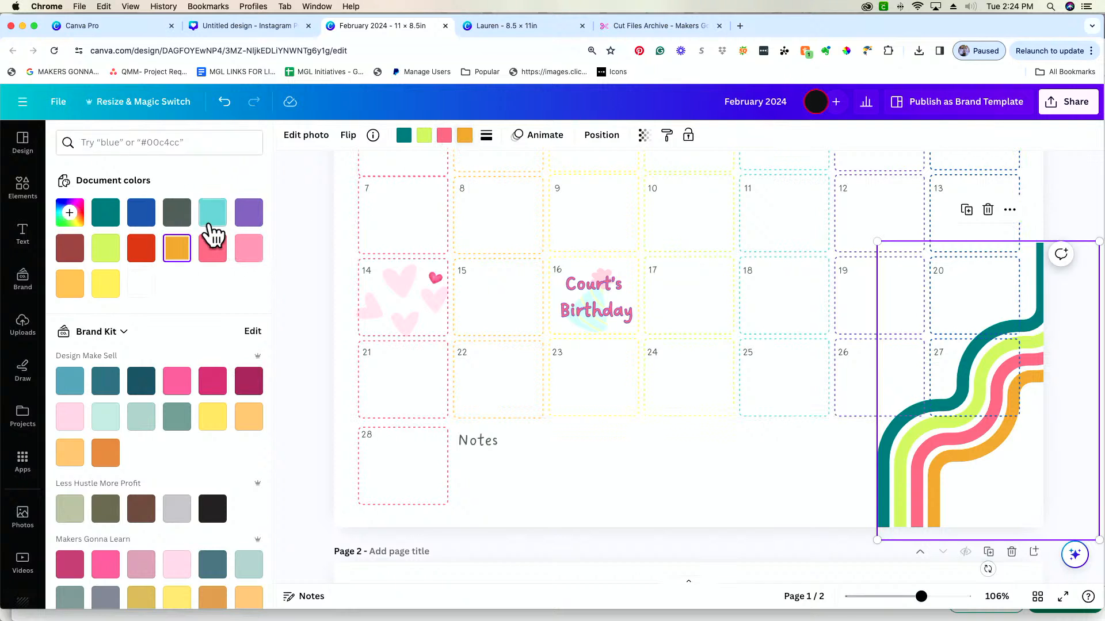
left_click(250, 221)
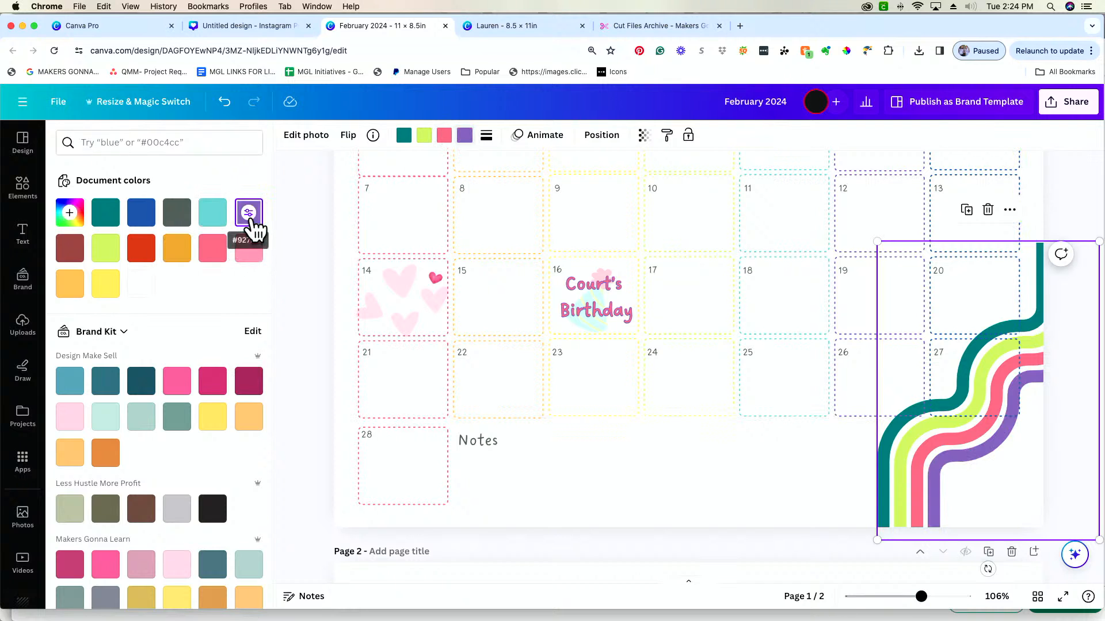
left_click(70, 284)
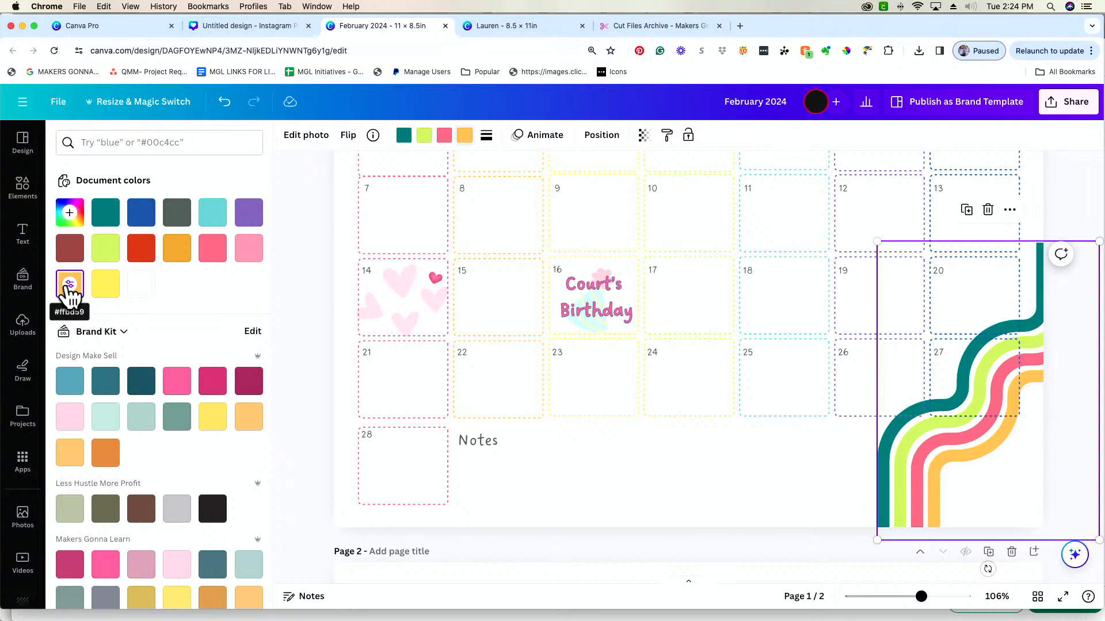
left_click(105, 284)
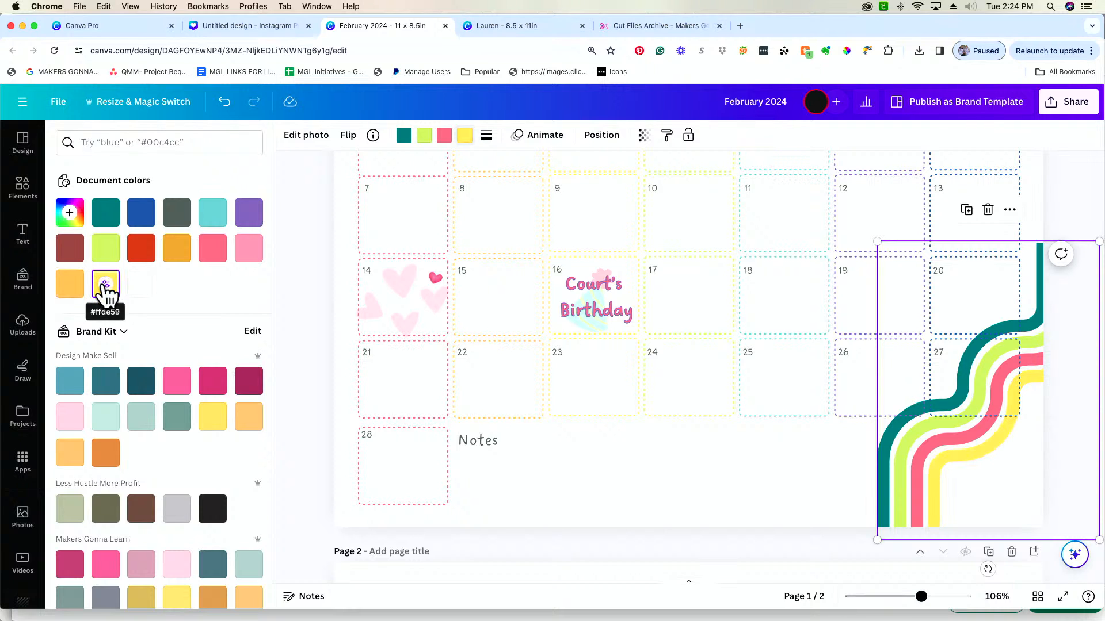
left_click(249, 248)
left_click(248, 213)
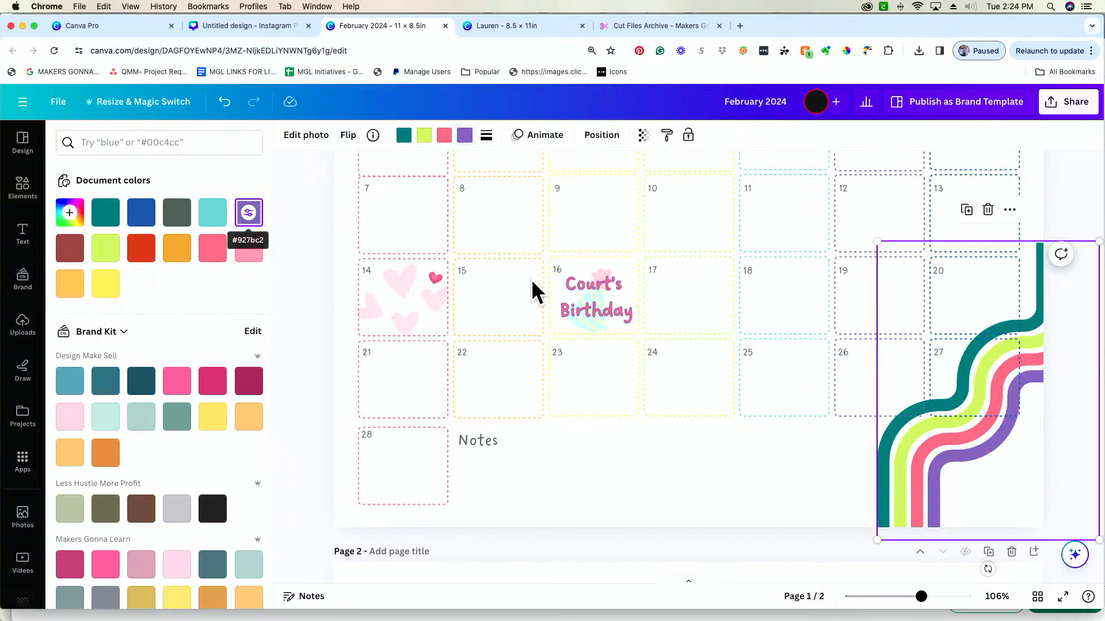
left_click(646, 136)
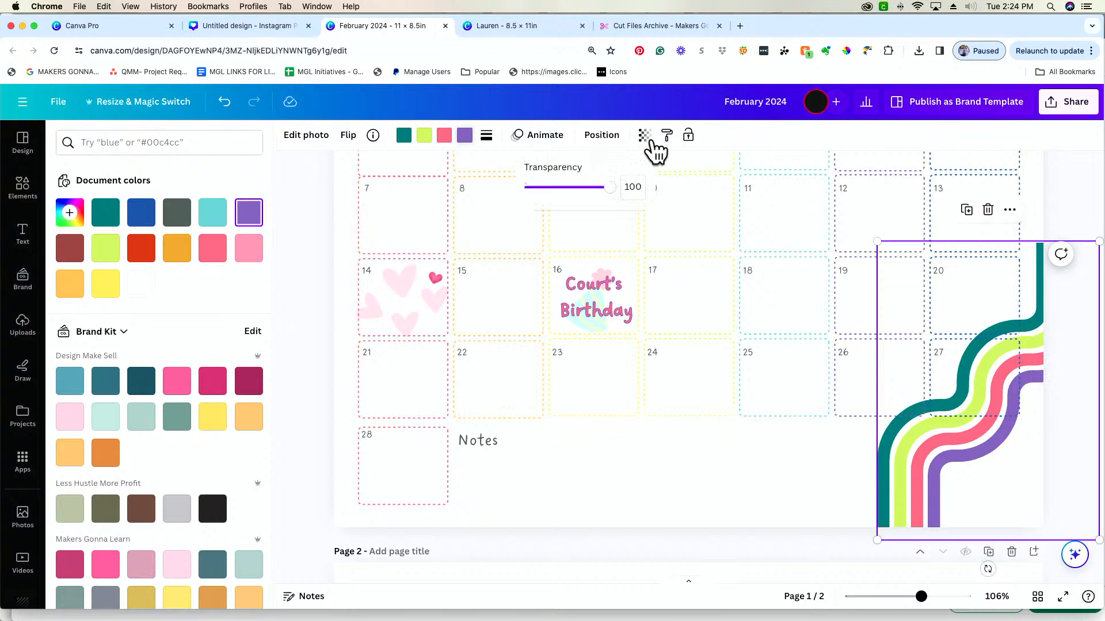
left_click_drag(608, 189, 559, 190)
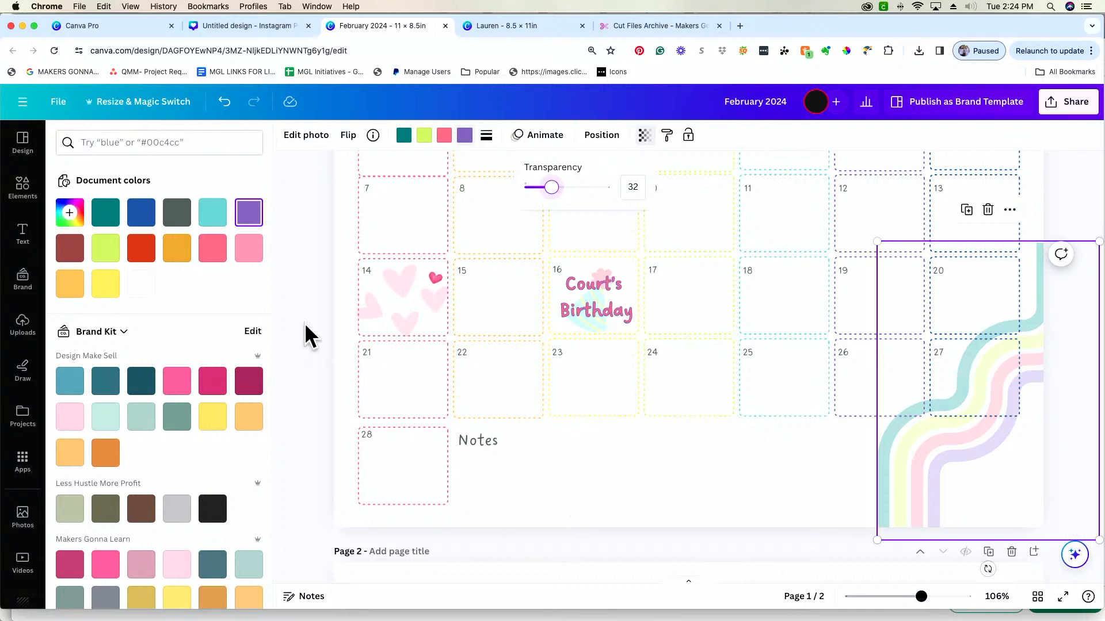
Search the elements for "retro" graphics and add the white daisy with the smiling yellow face to the calendar page
left_click(36, 196)
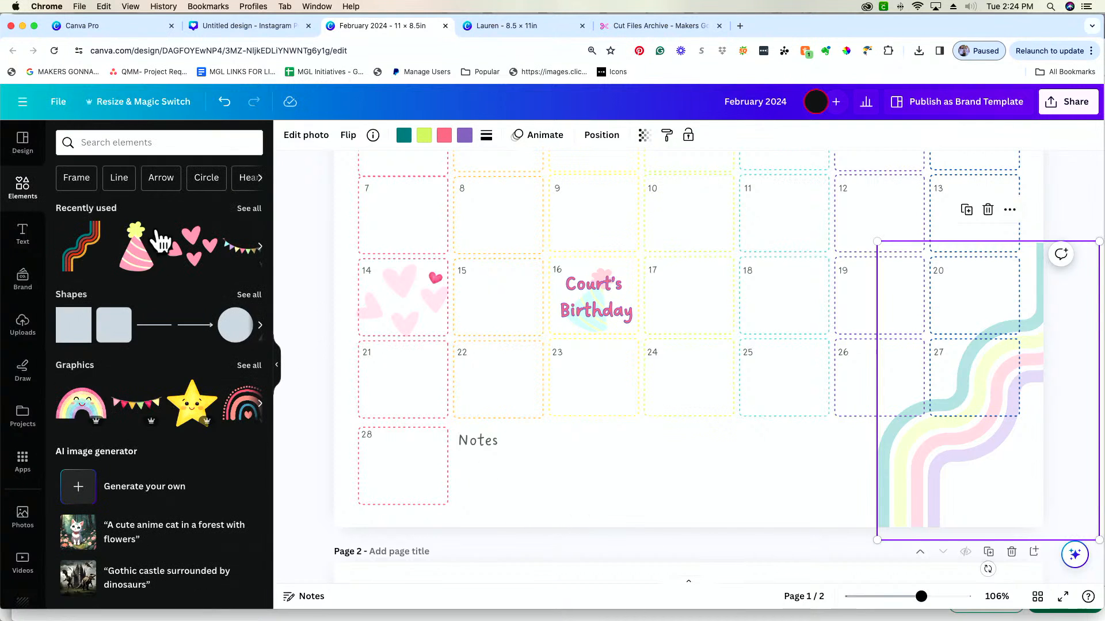
left_click(147, 141)
type("retro")
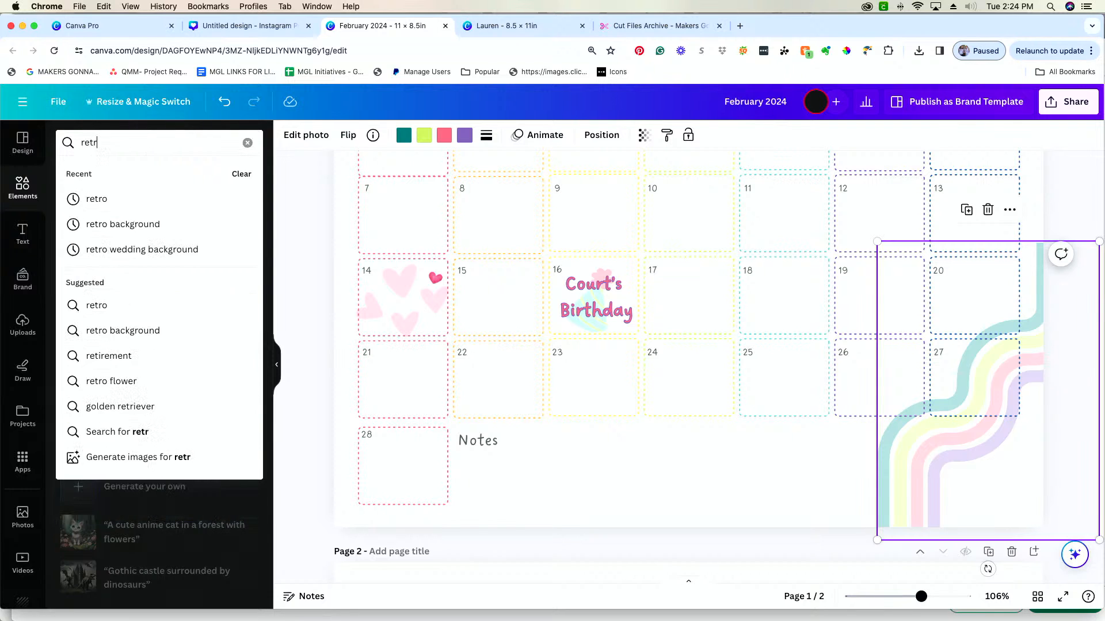
key("Return")
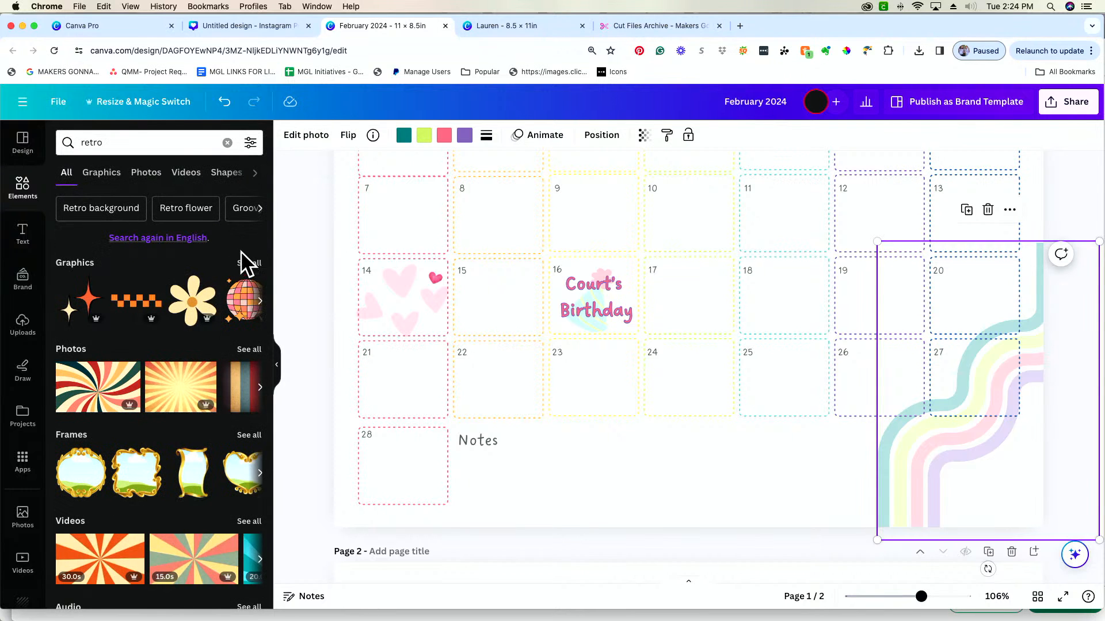
left_click(249, 264)
scroll(176, 406, "down", 3)
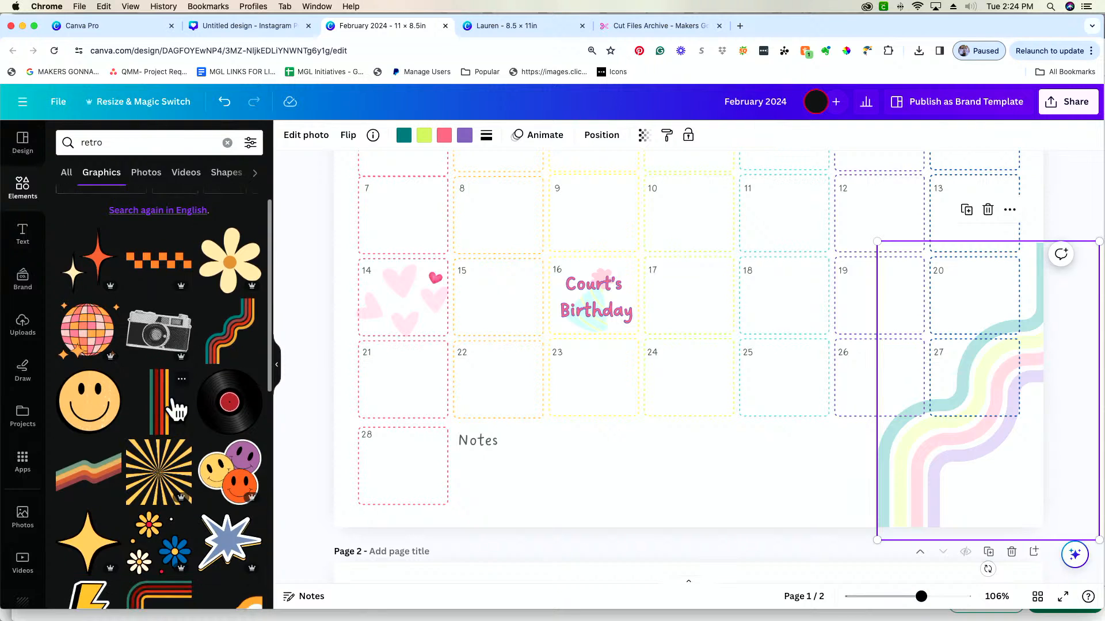
scroll(177, 401, "down", 8)
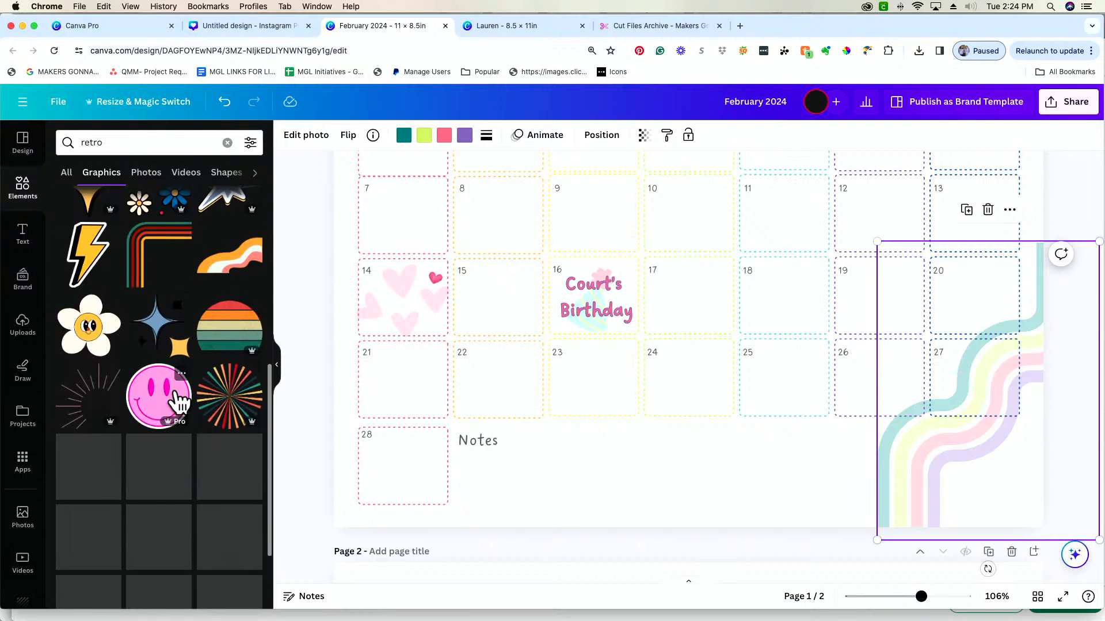
left_click(89, 333)
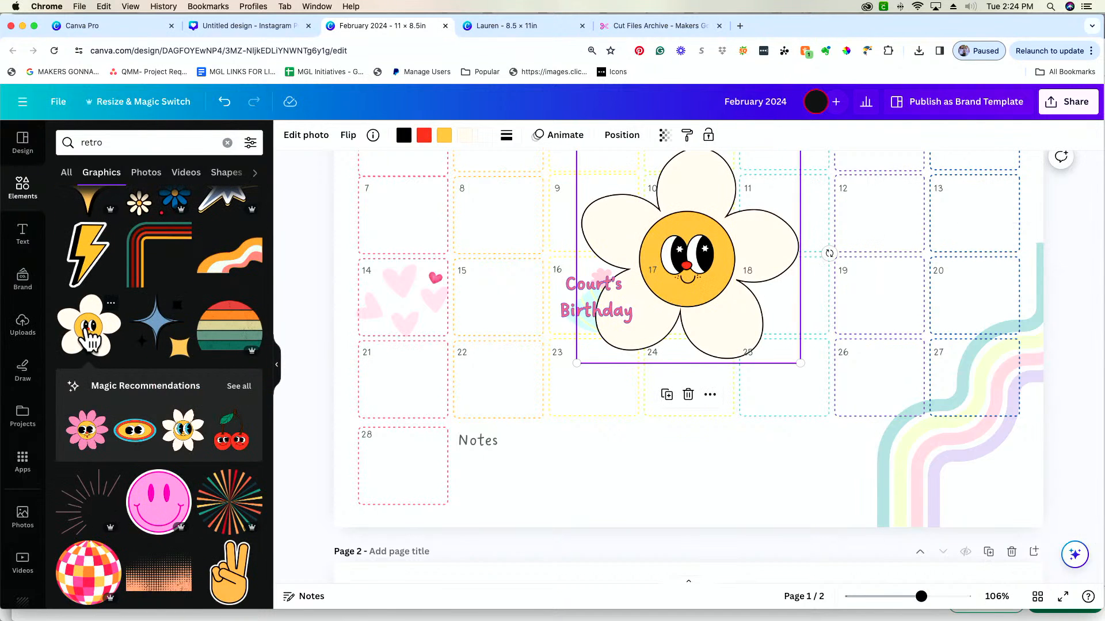
Shrink the smiling daisy and position it at the page's lower edge, just left of the wavy striped graphic
left_click(246, 387)
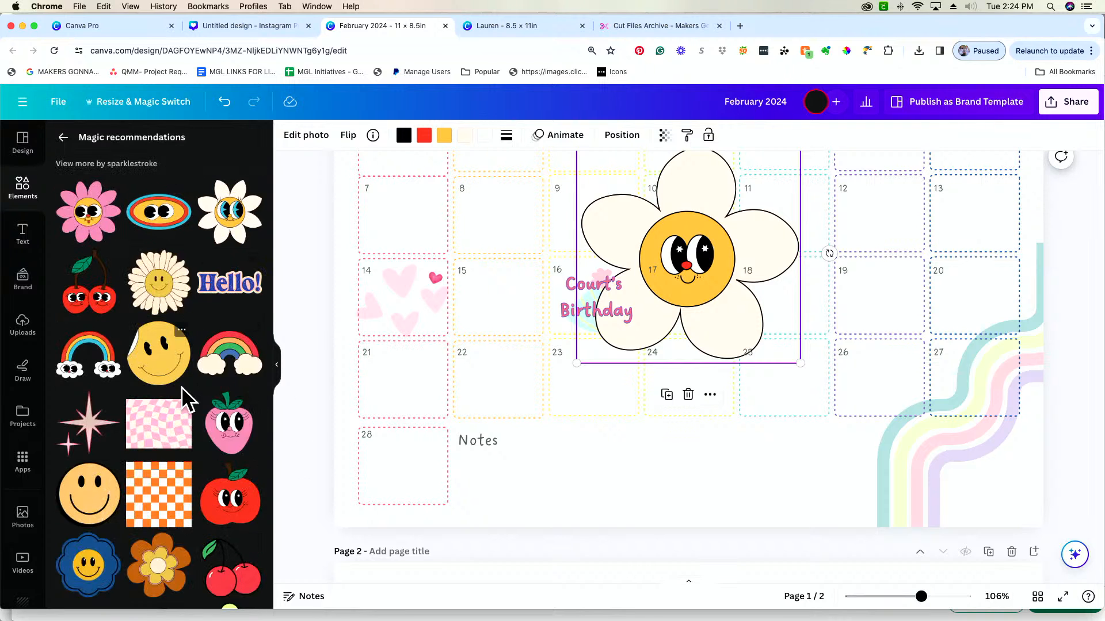
left_click_drag(677, 297, 838, 418)
left_click_drag(926, 349, 789, 431)
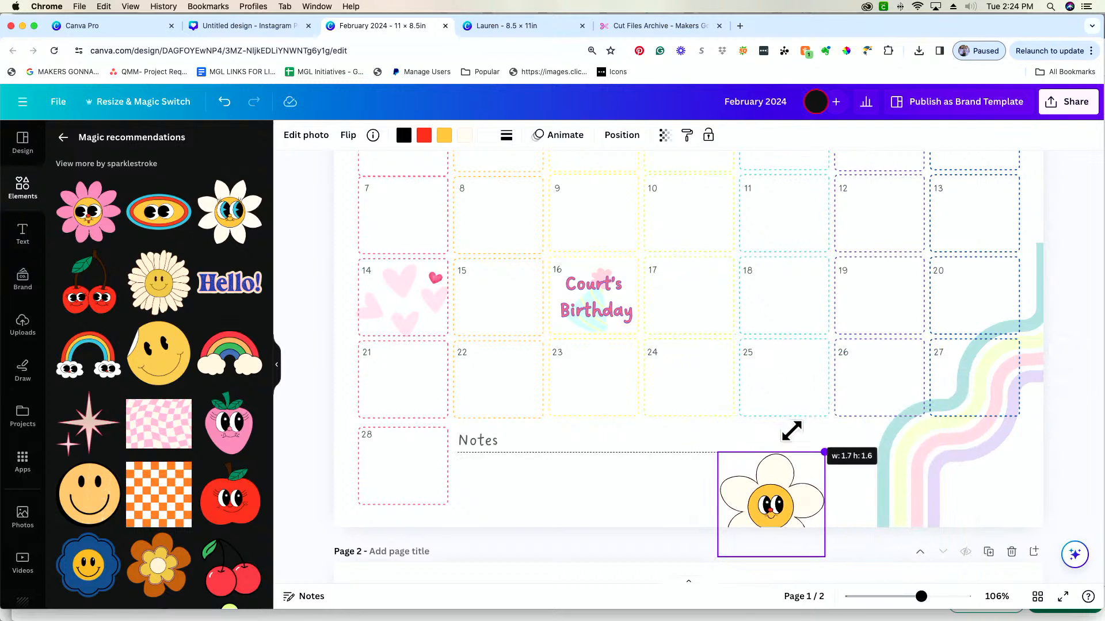
left_click_drag(771, 506, 857, 477)
Delete the sun, the rain cloud and the bunting banner from around the FEBRUARY 2024 title
left_click_drag(920, 596, 904, 598)
scroll(949, 316, "up", 2)
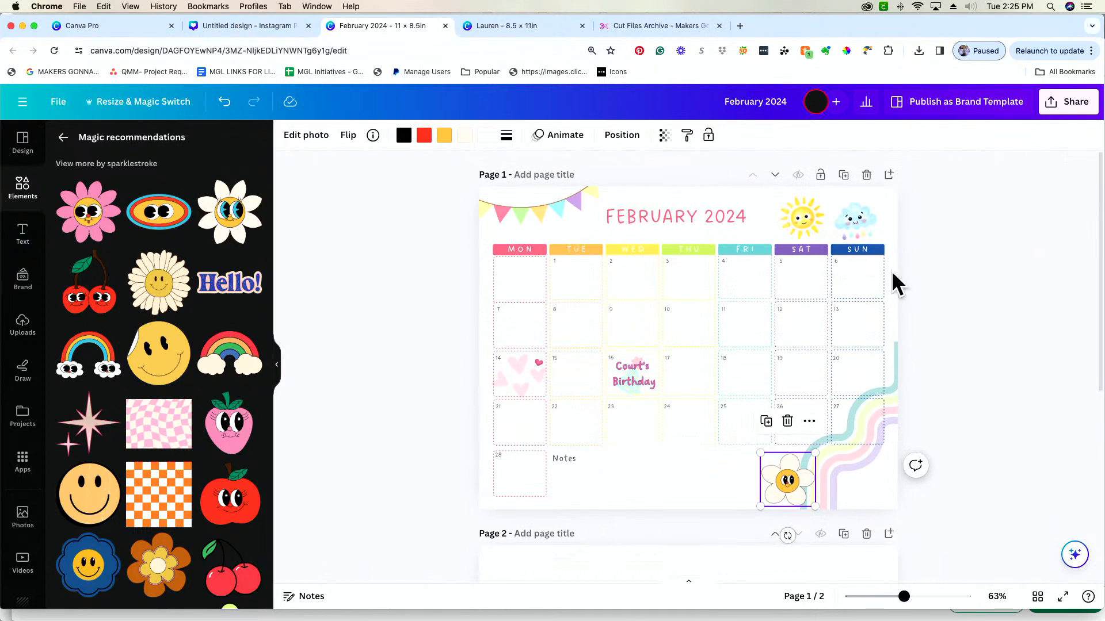
left_click(800, 226)
key("Delete")
left_click(848, 220)
key("Delete")
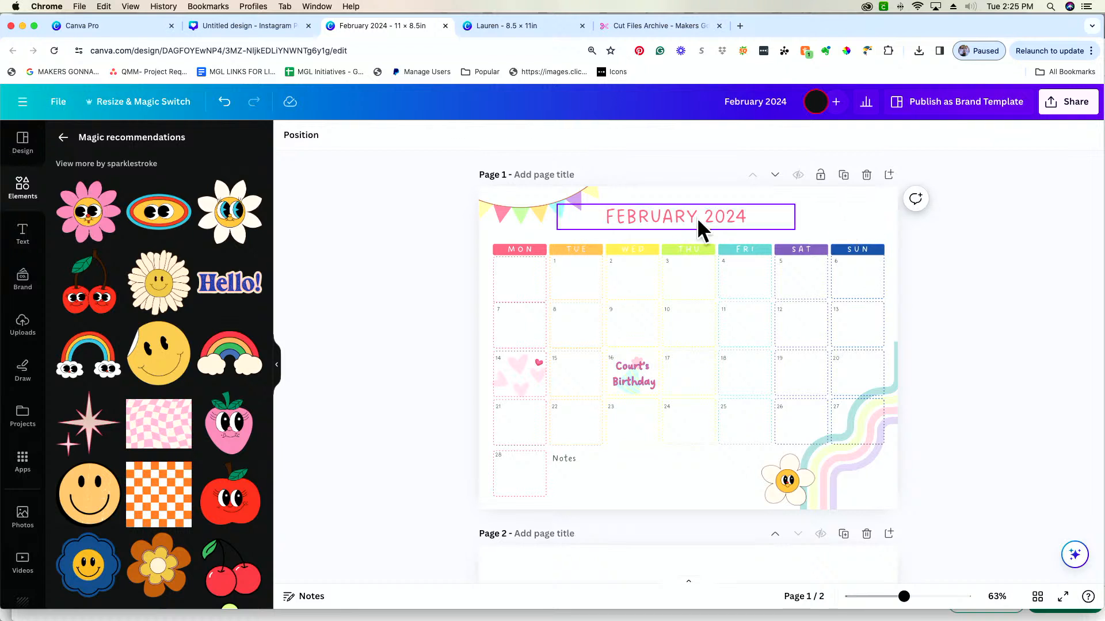
left_click(541, 201)
key("Delete")
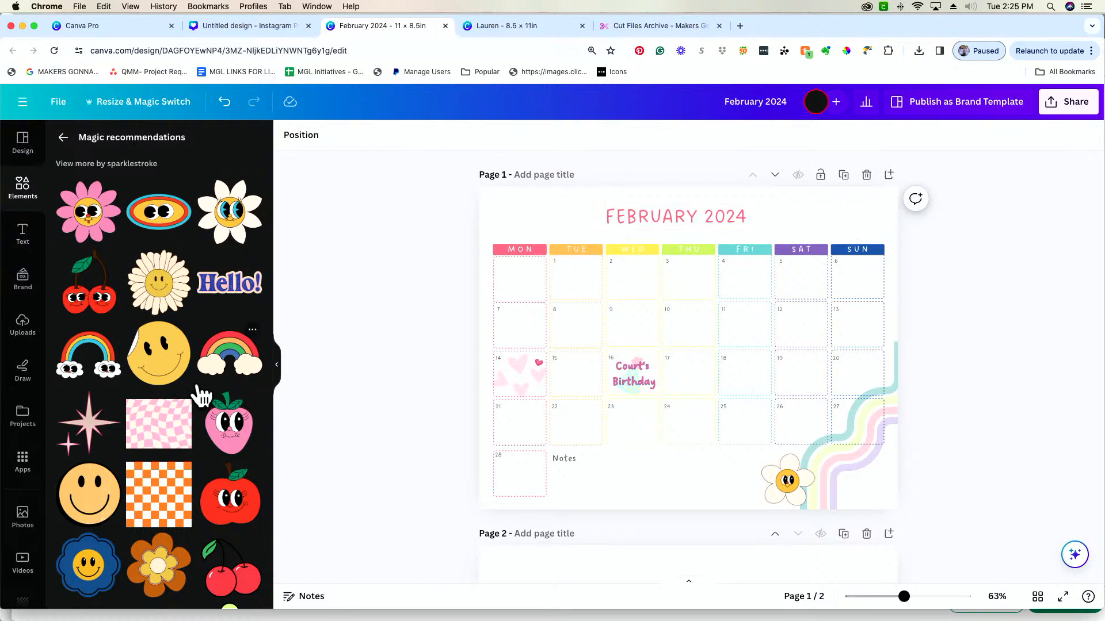
Add the curved retro corner-stripes graphic, rotate it about 180°, and place it over the page's upper left corner
left_click(64, 137)
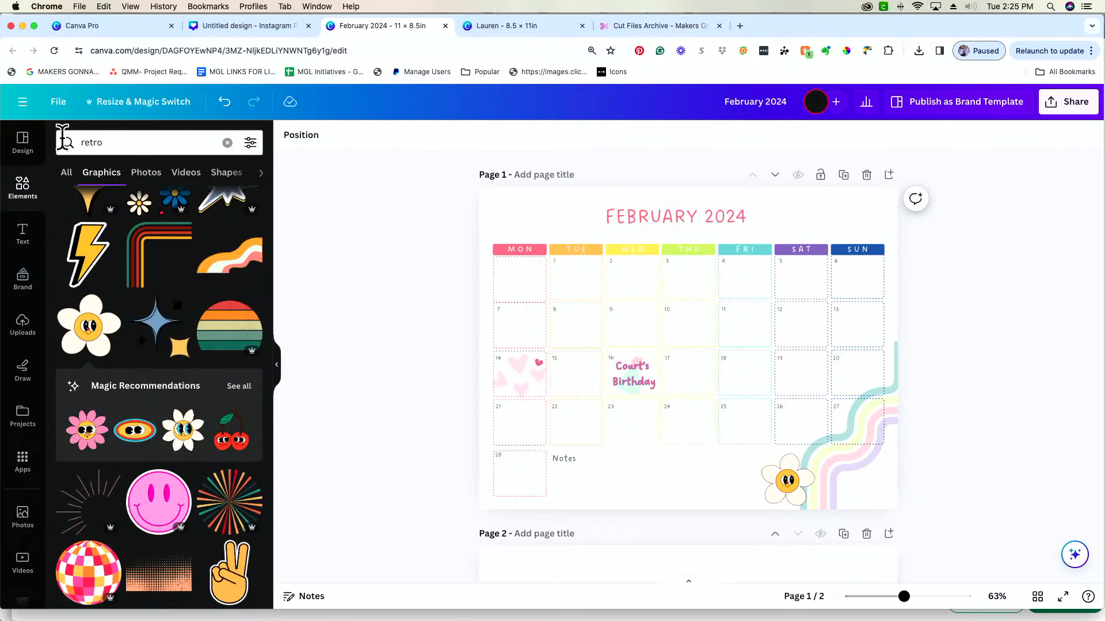
left_click(169, 241)
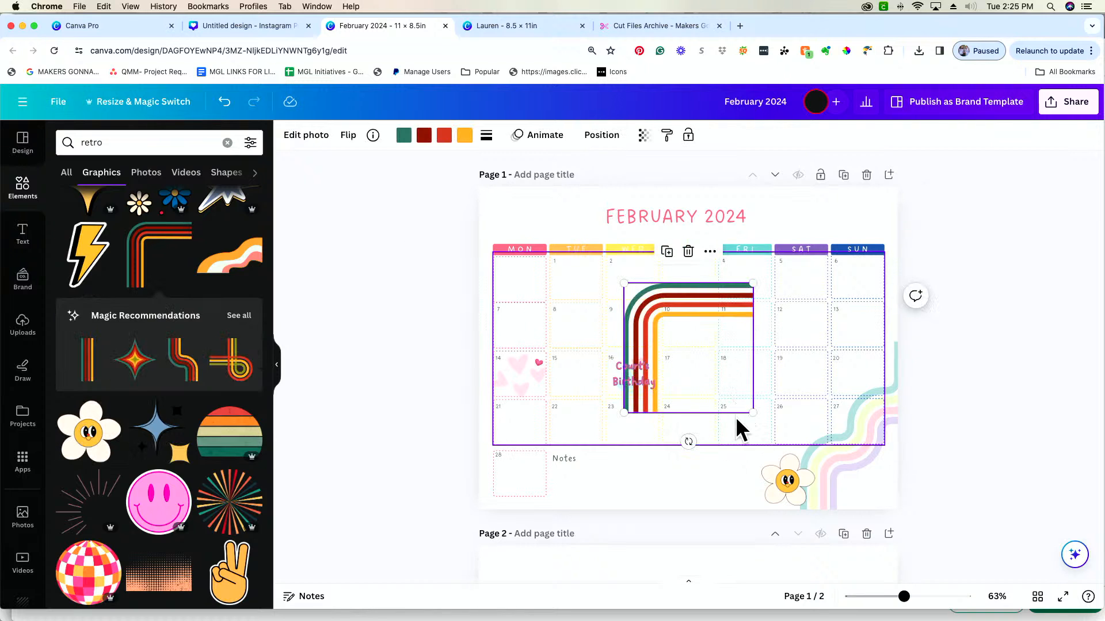
left_click_drag(688, 442, 691, 185)
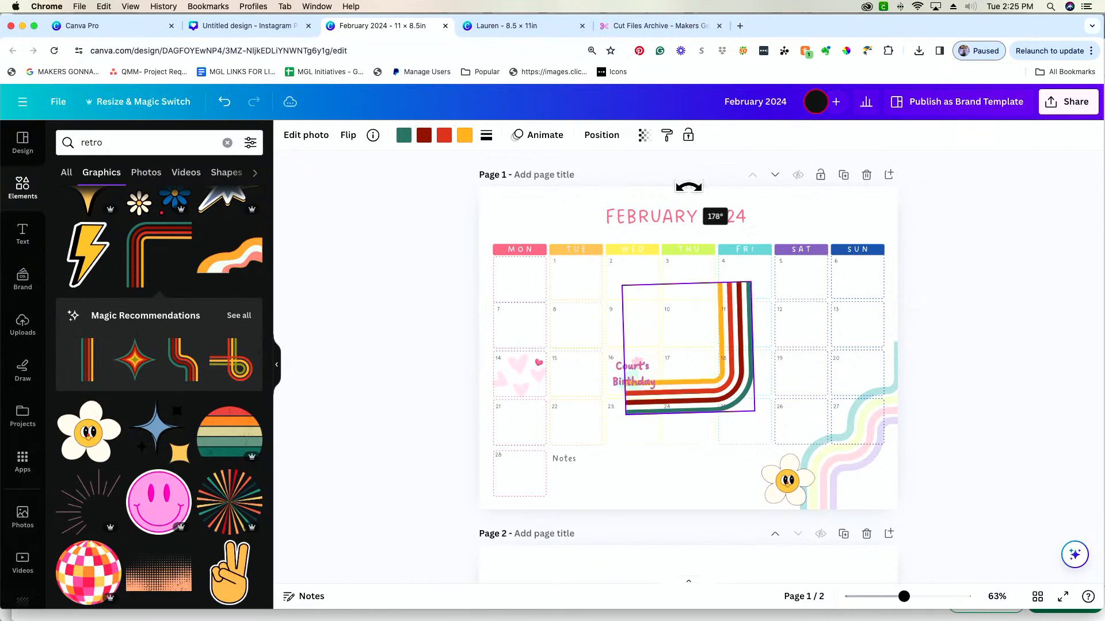
mouse_move(699, 411)
left_mouse_down()
mouse_move(526, 283)
mouse_move(533, 291)
left_mouse_up()
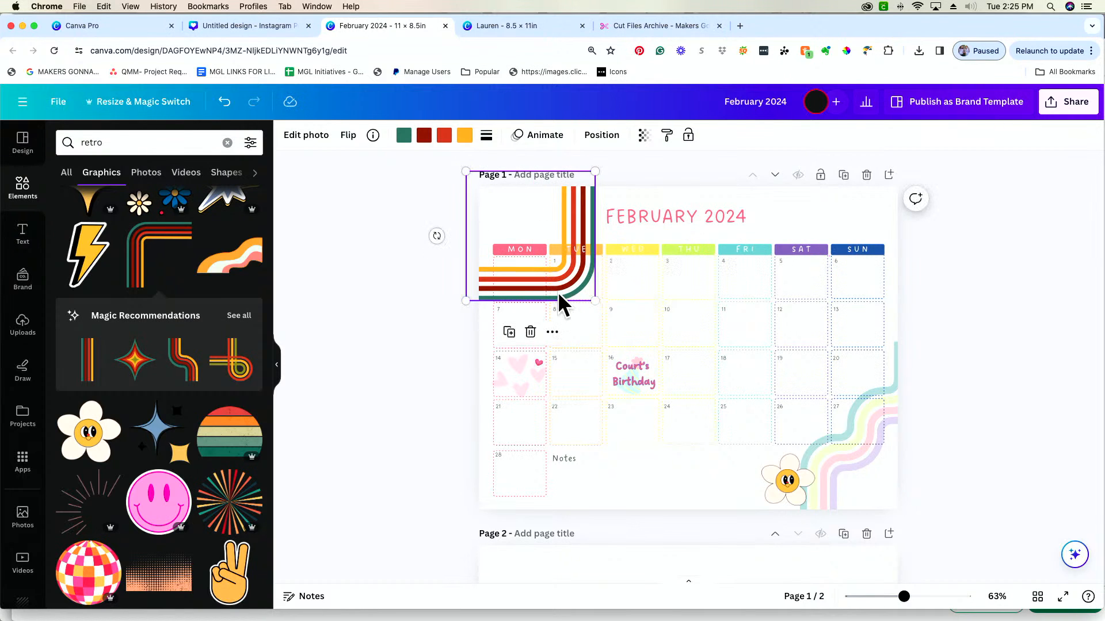
Copy the wavy graphic's style onto the corner stripes and shift them farther off the page's upper left corner, clear of the date boxes
left_click(842, 470)
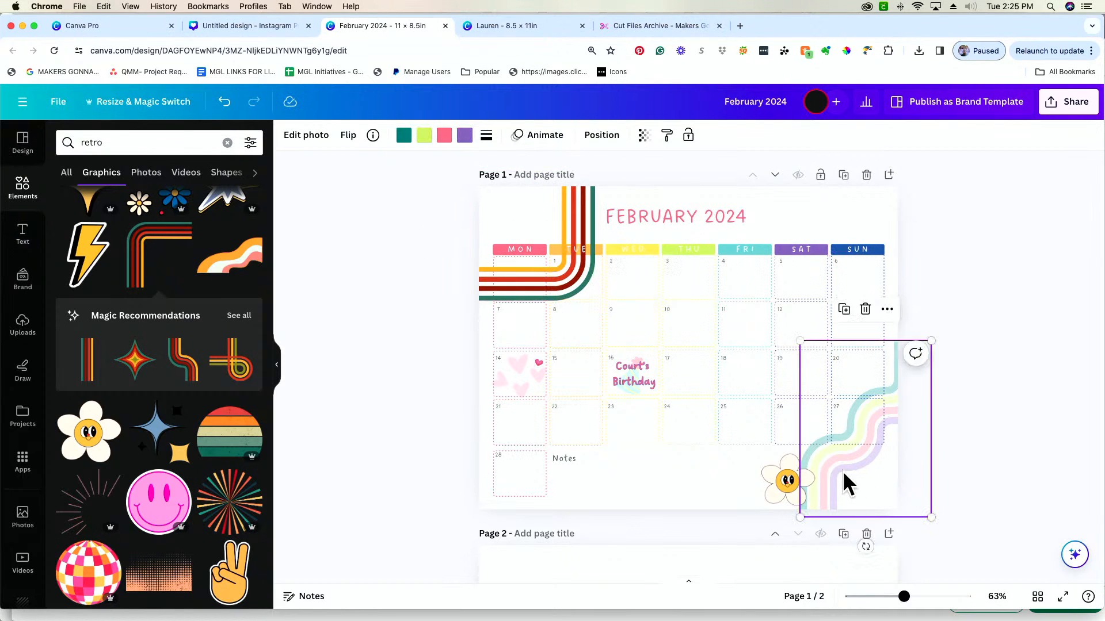
left_click(667, 136)
left_click(577, 237)
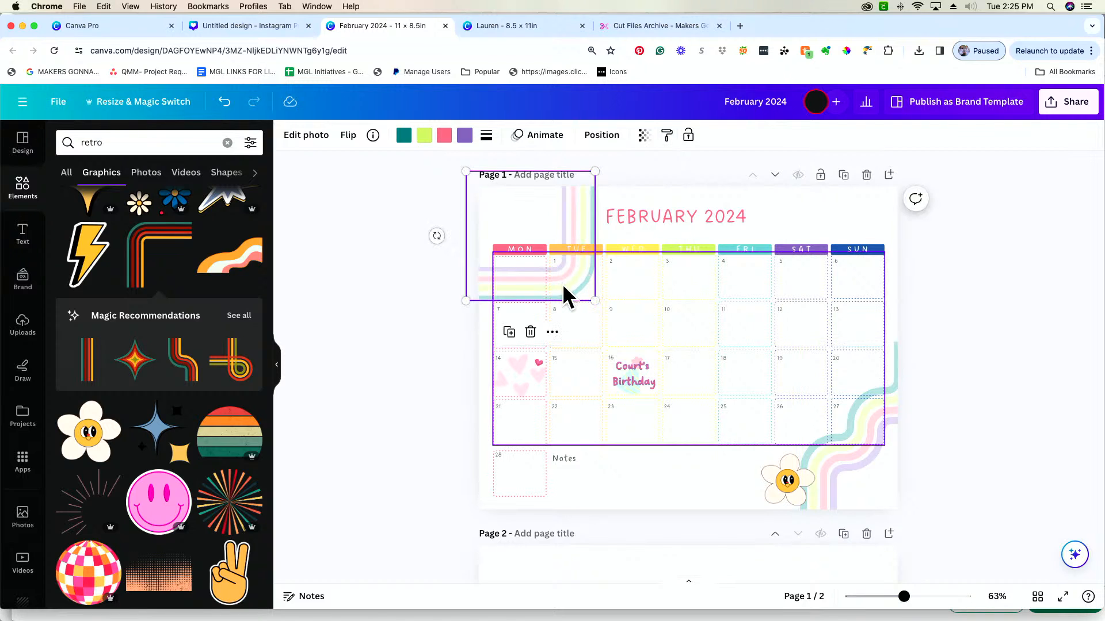
left_click_drag(573, 222, 534, 175)
left_click(1011, 280)
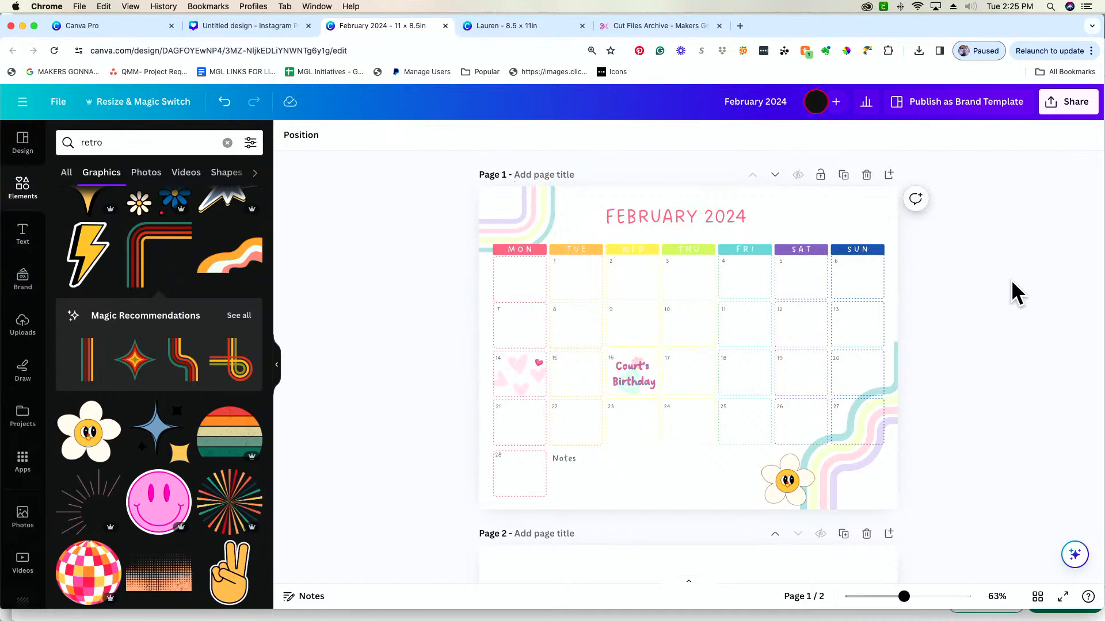